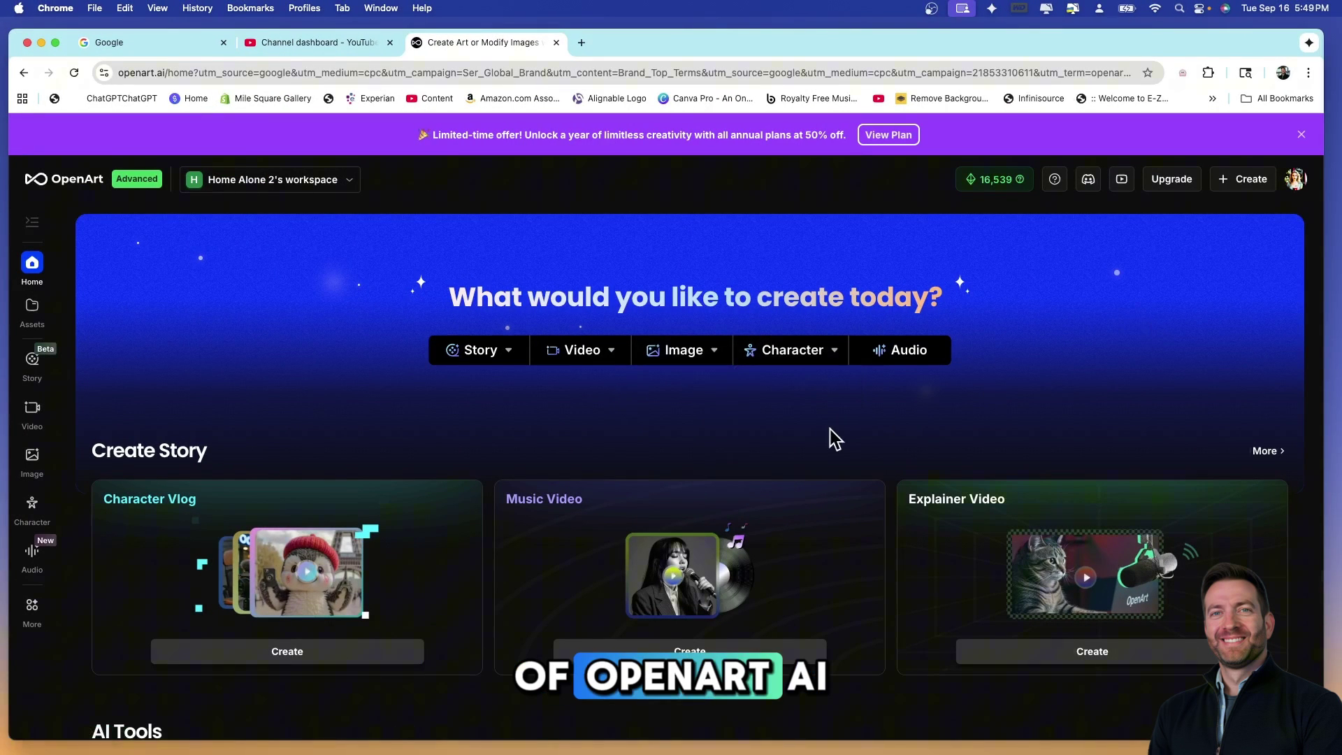
Step: Open OpenArt's Create Image workspace from the home page's Image menu
{"action": "mouse_move", "coordinate": [696, 358]}
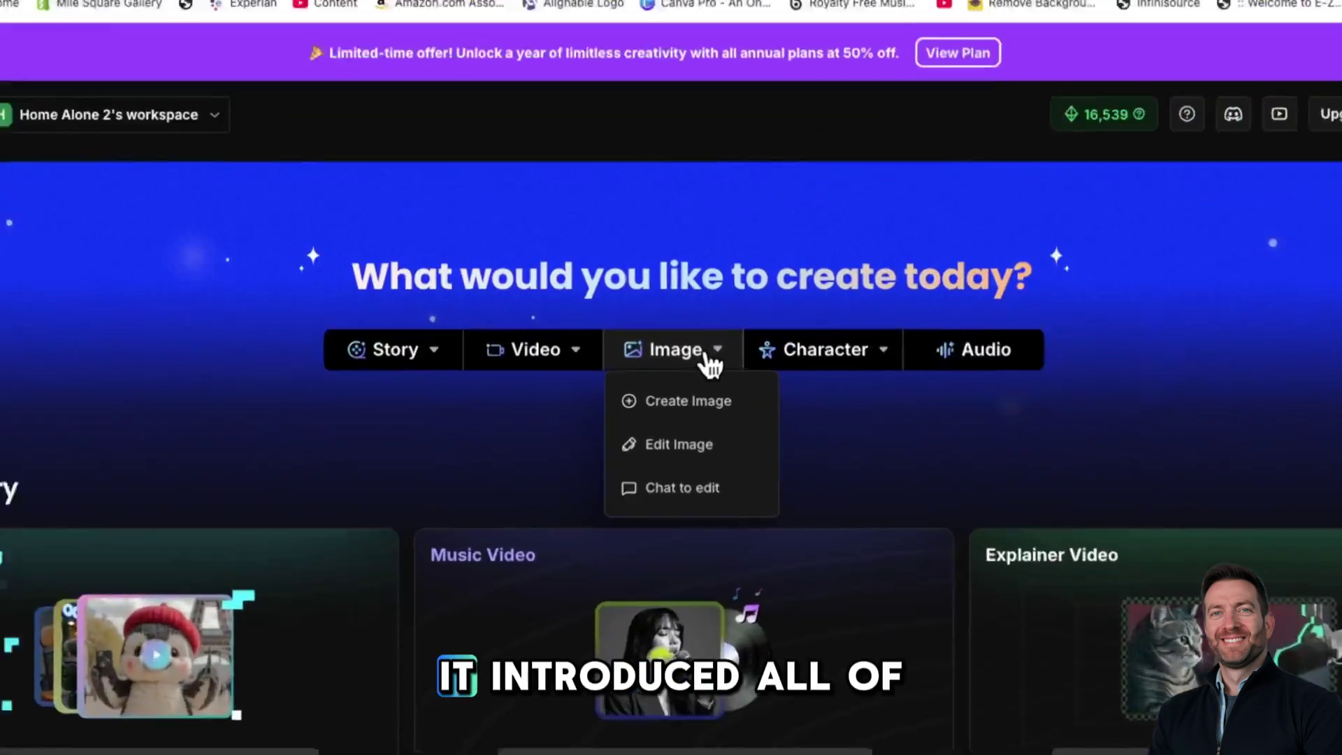
{"action": "mouse_move", "coordinate": [283, 354]}
{"action": "mouse_move", "coordinate": [250, 370]}
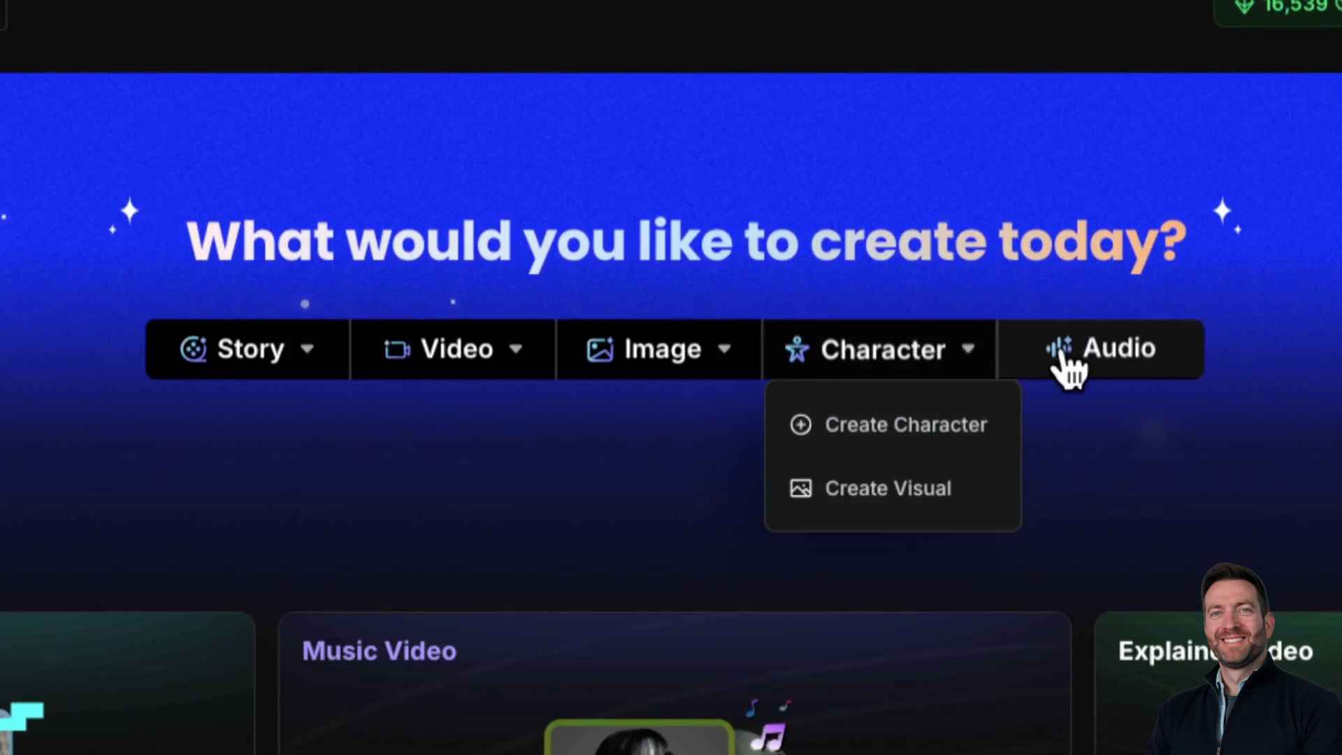
{"action": "mouse_move", "coordinate": [723, 388]}
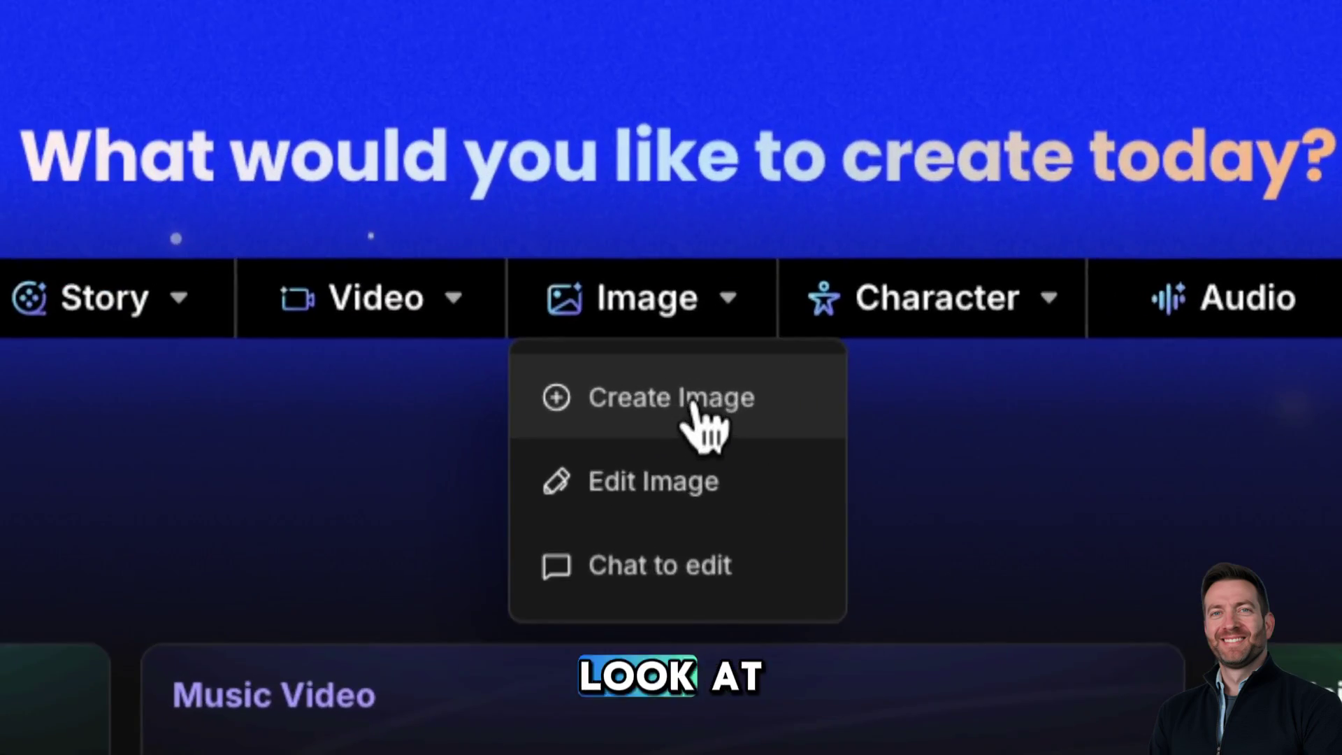
{"action": "left_click", "coordinate": [692, 403]}
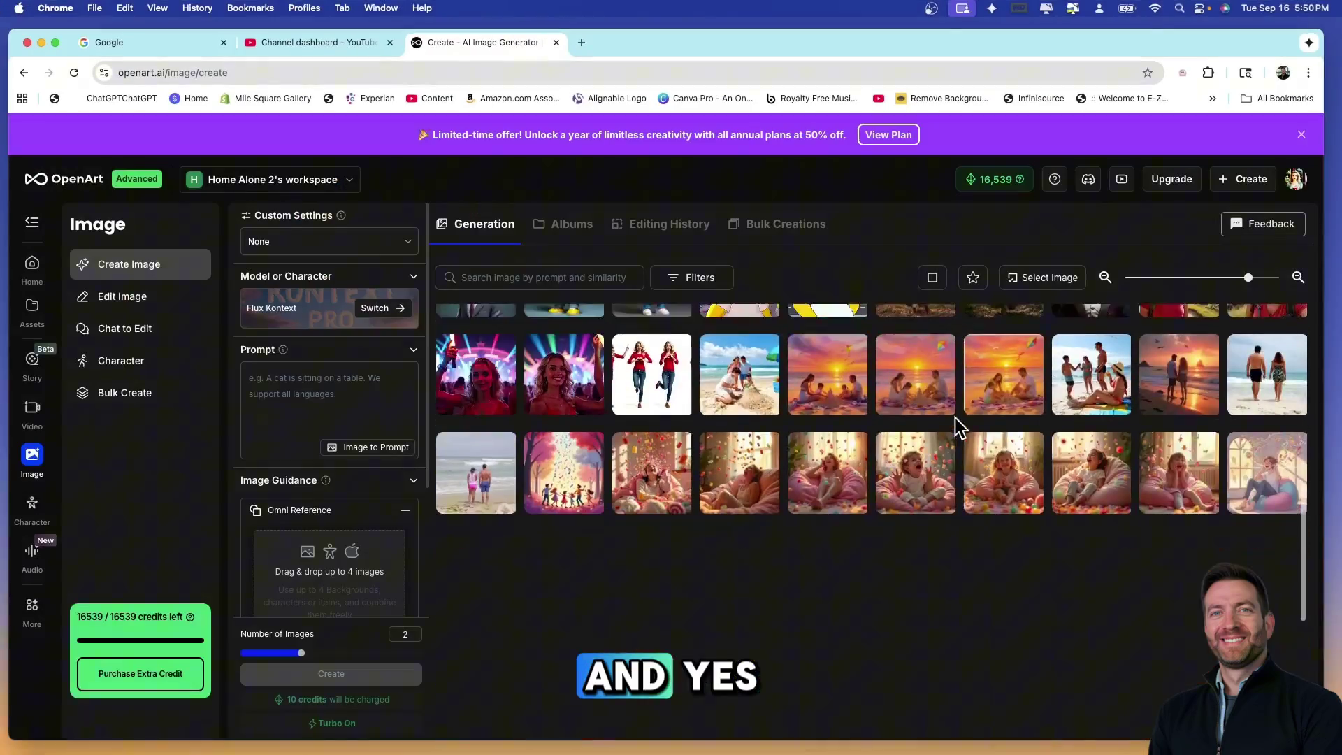
{"action": "scroll", "coordinate": [956, 417], "scroll_direction": "down", "scroll_amount": 5}
{"action": "scroll", "coordinate": [958, 420], "scroll_direction": "down", "scroll_amount": 15}
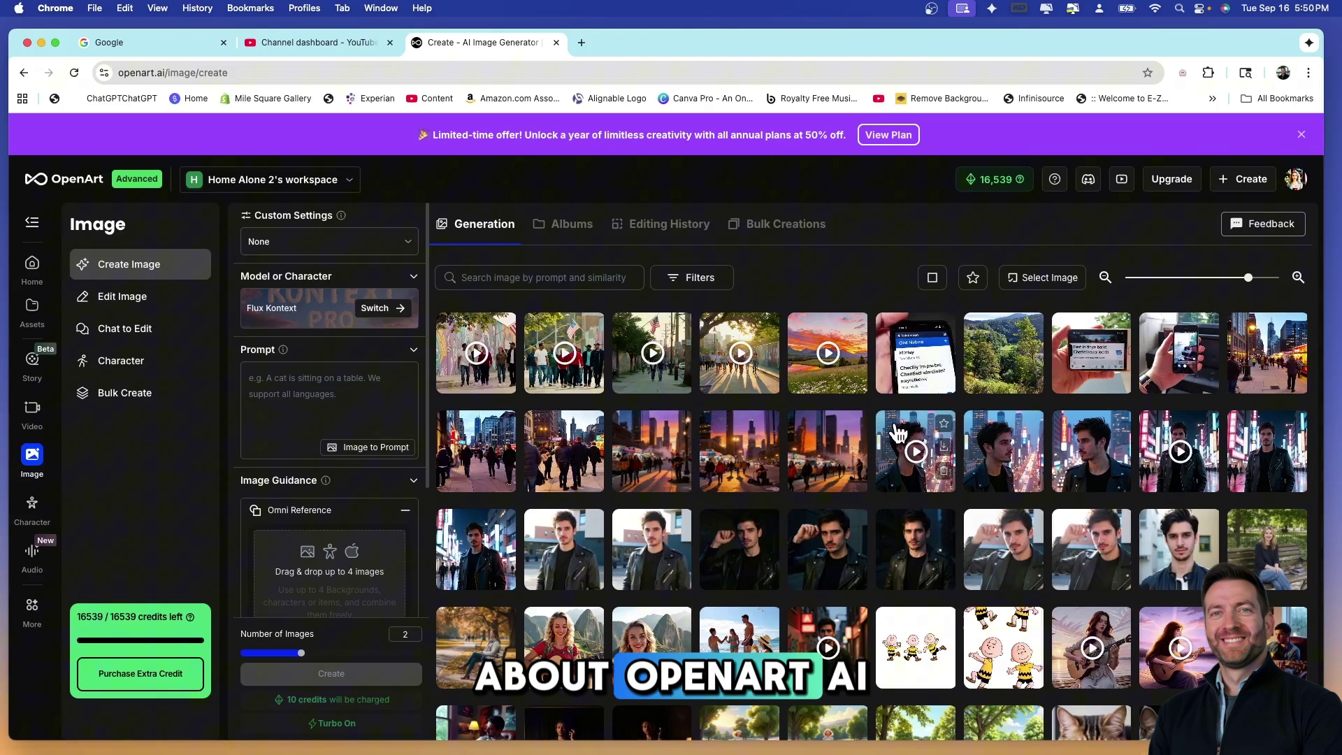
{"action": "left_click", "coordinate": [307, 315]}
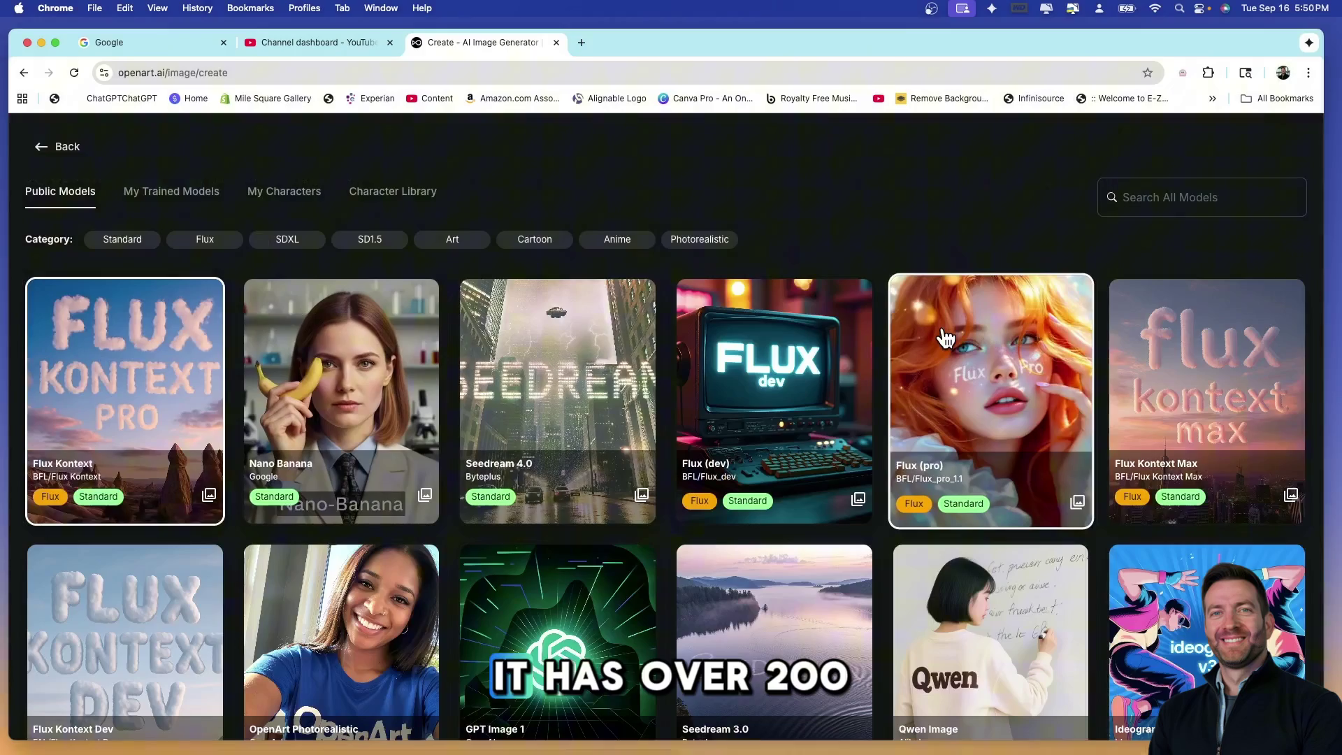
{"action": "scroll", "coordinate": [948, 339], "scroll_direction": "down", "scroll_amount": 2}
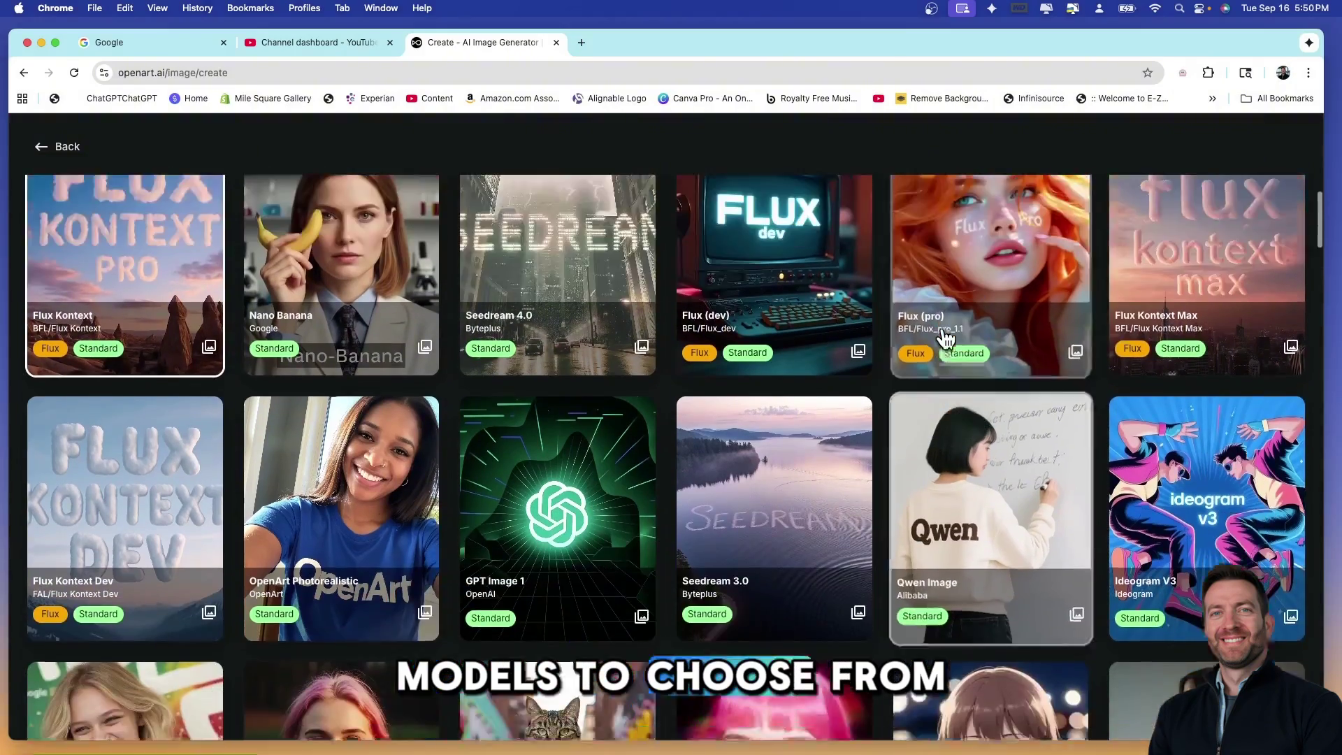
{"action": "scroll", "coordinate": [947, 340], "scroll_direction": "up", "scroll_amount": 2}
{"action": "scroll", "coordinate": [947, 339], "scroll_direction": "down", "scroll_amount": 2}
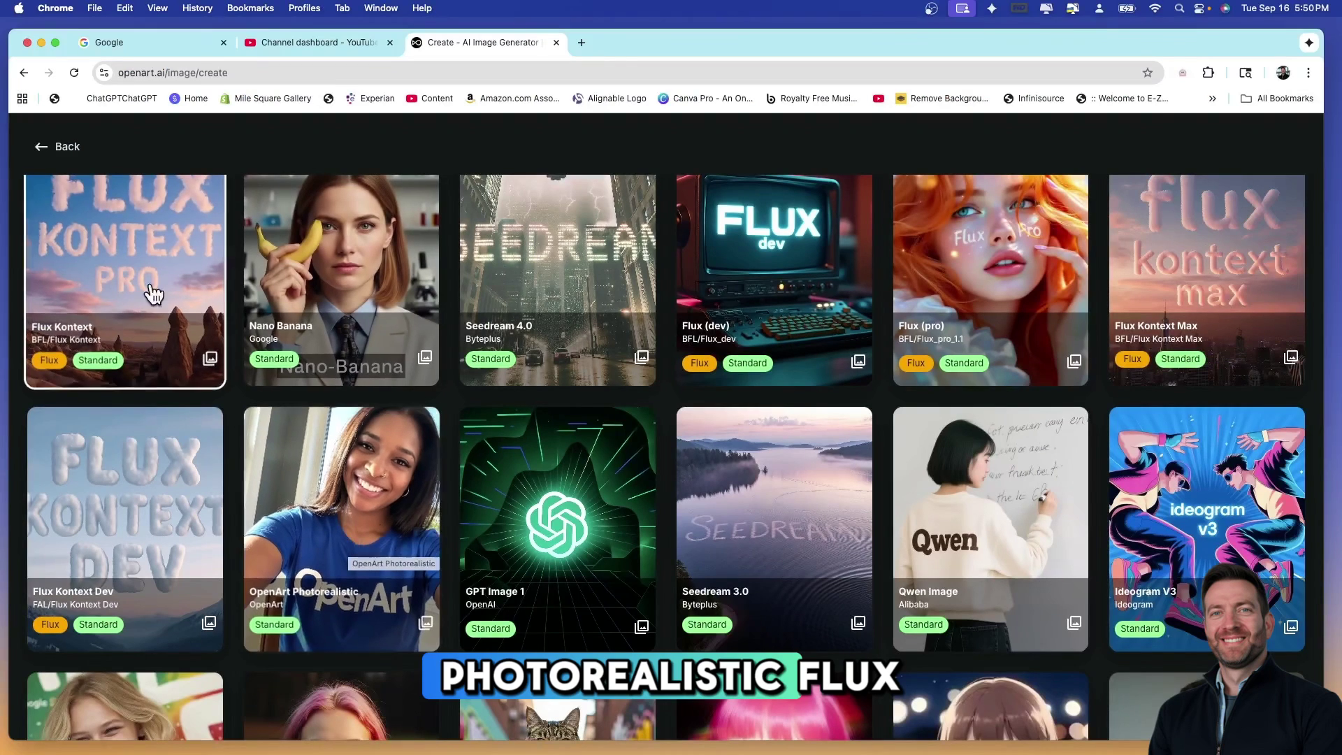
{"action": "scroll", "coordinate": [72, 252], "scroll_direction": "down", "scroll_amount": 1}
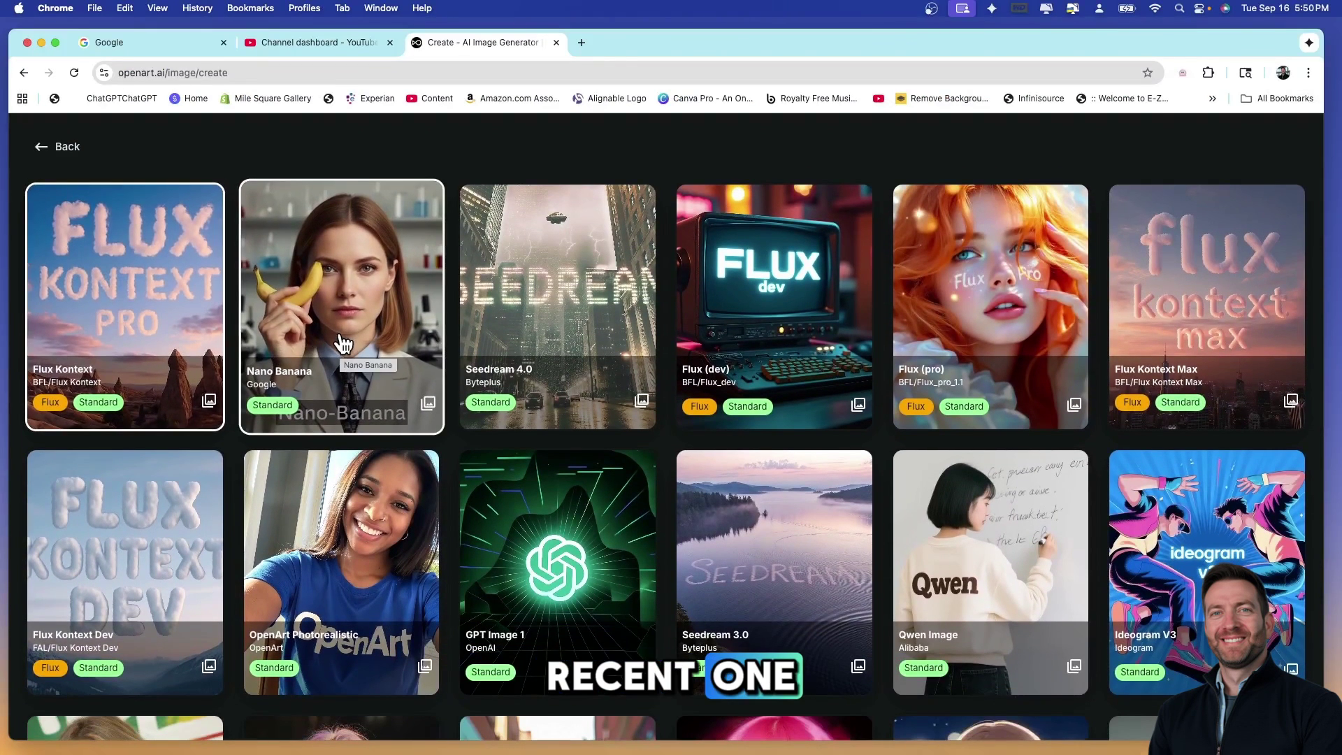
{"action": "scroll", "coordinate": [874, 357], "scroll_direction": "down", "scroll_amount": 3}
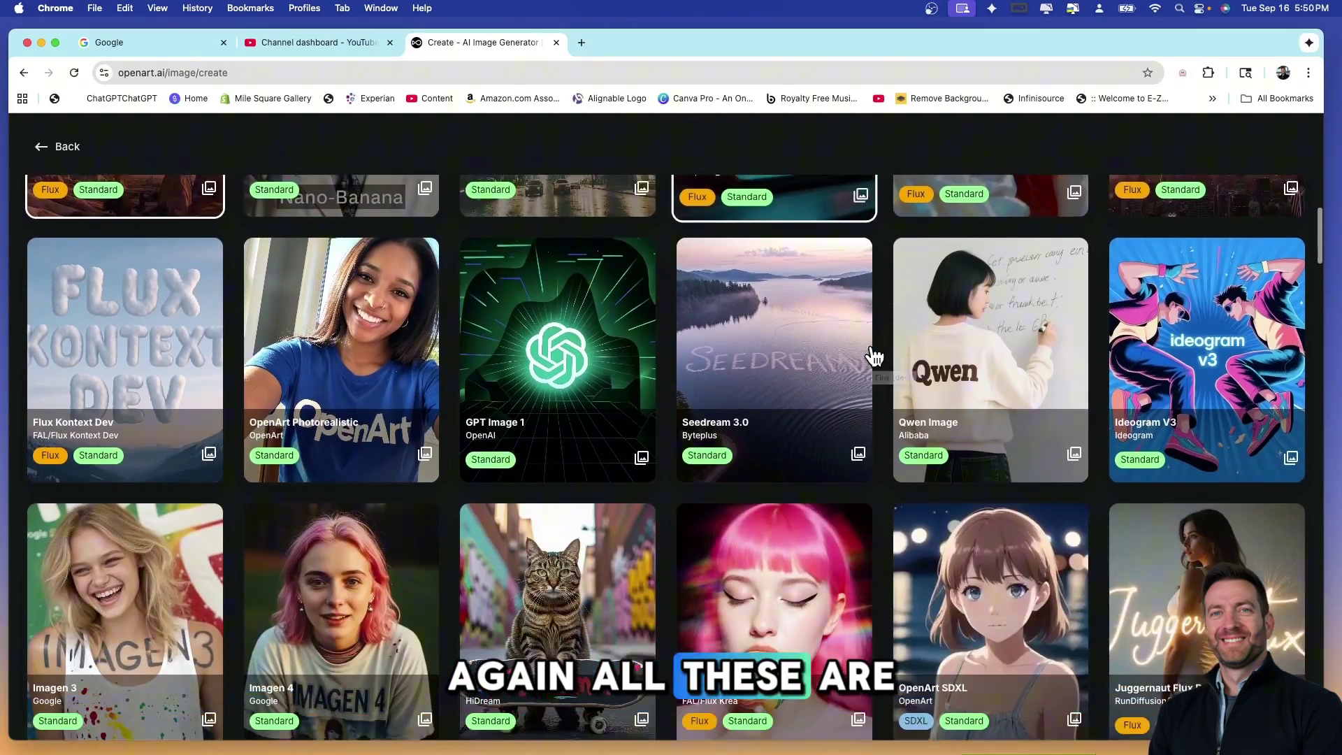
{"action": "scroll", "coordinate": [874, 353], "scroll_direction": "down", "scroll_amount": 13}
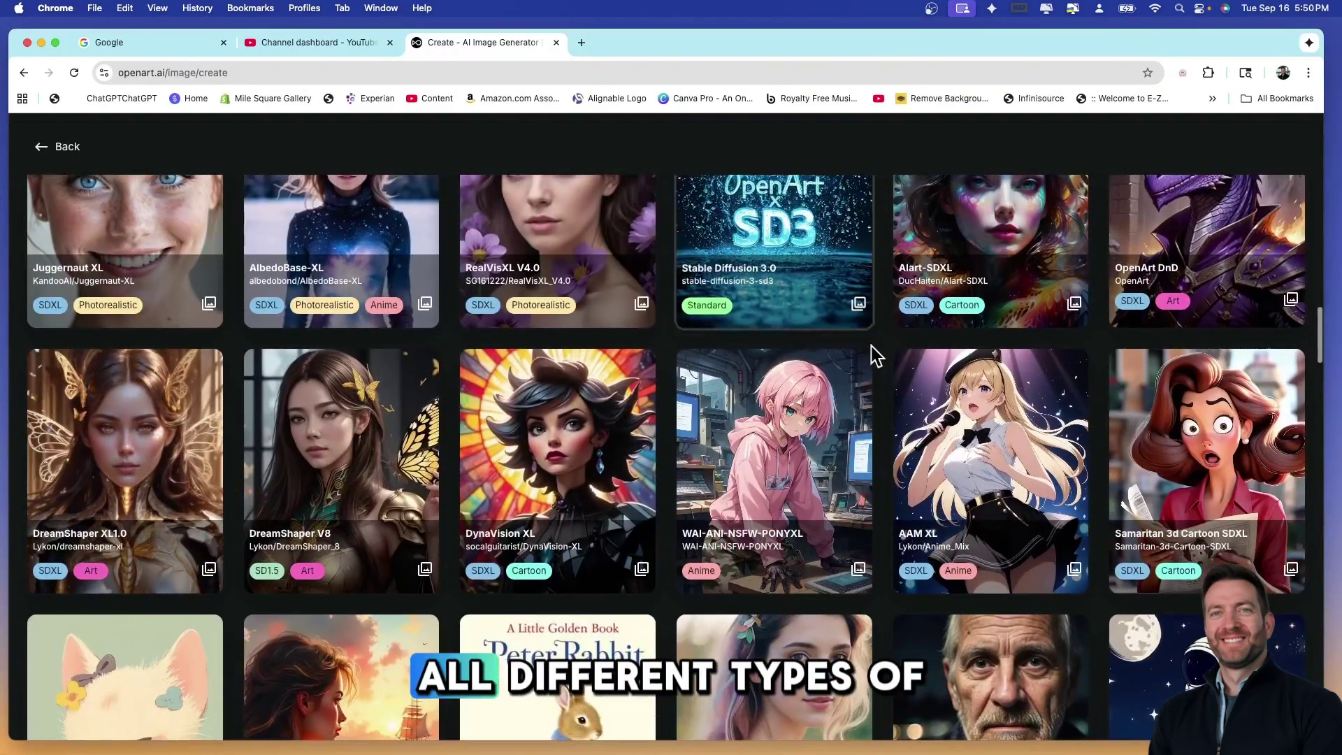
{"action": "scroll", "coordinate": [666, 421], "scroll_direction": "down", "scroll_amount": 2}
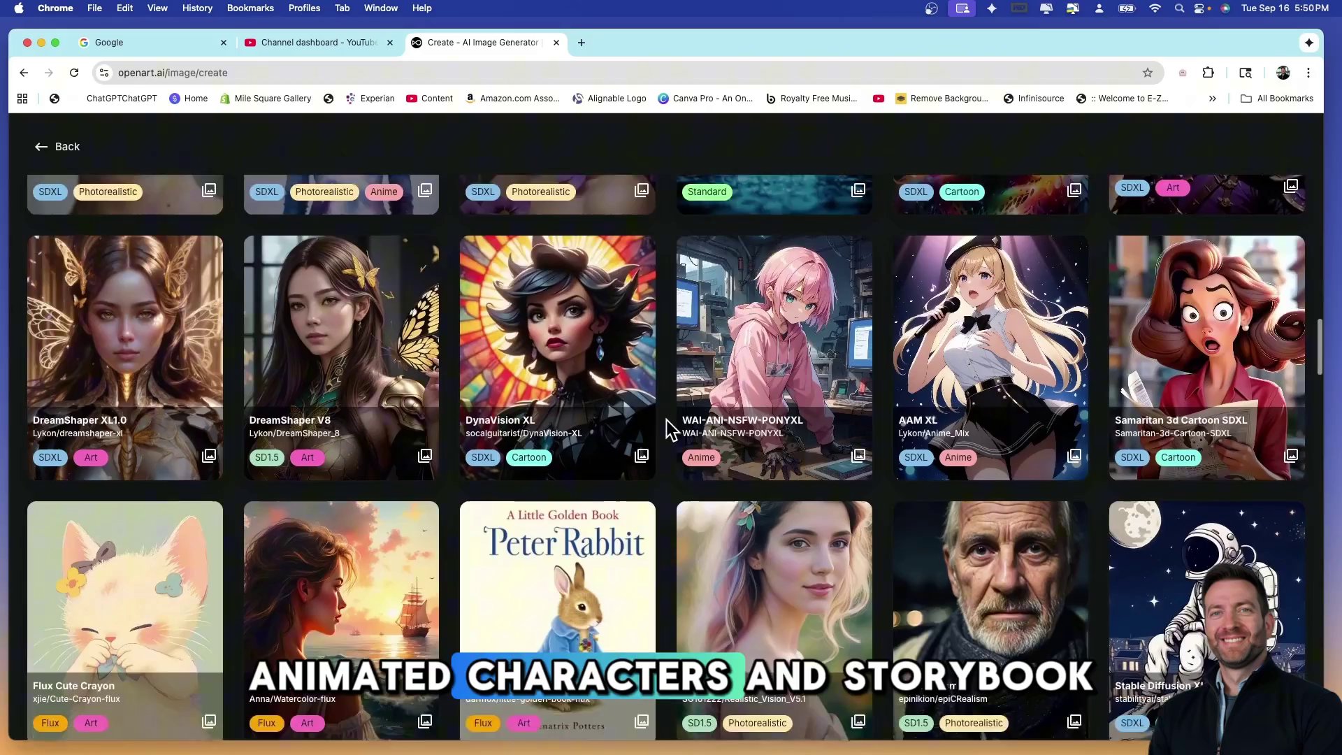
{"action": "scroll", "coordinate": [666, 427], "scroll_direction": "down", "scroll_amount": 3}
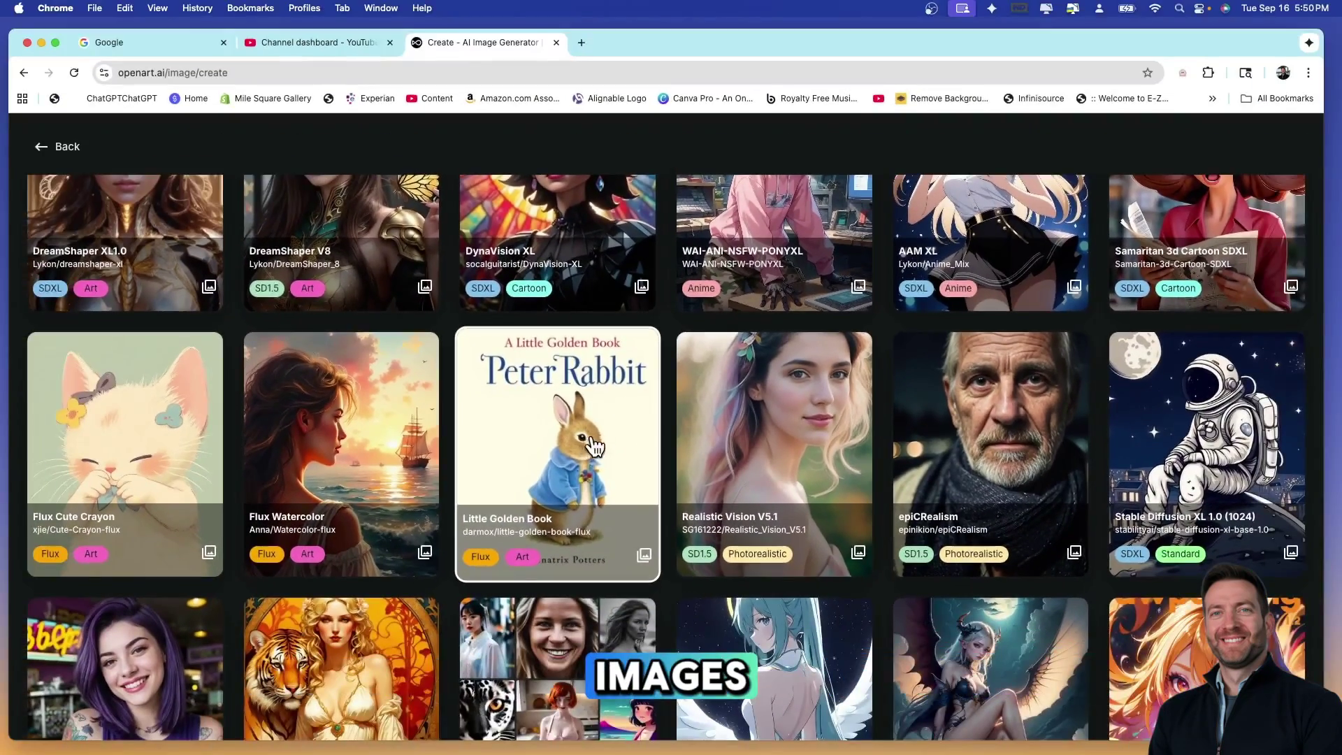
{"action": "scroll", "coordinate": [594, 446], "scroll_direction": "down", "scroll_amount": 10}
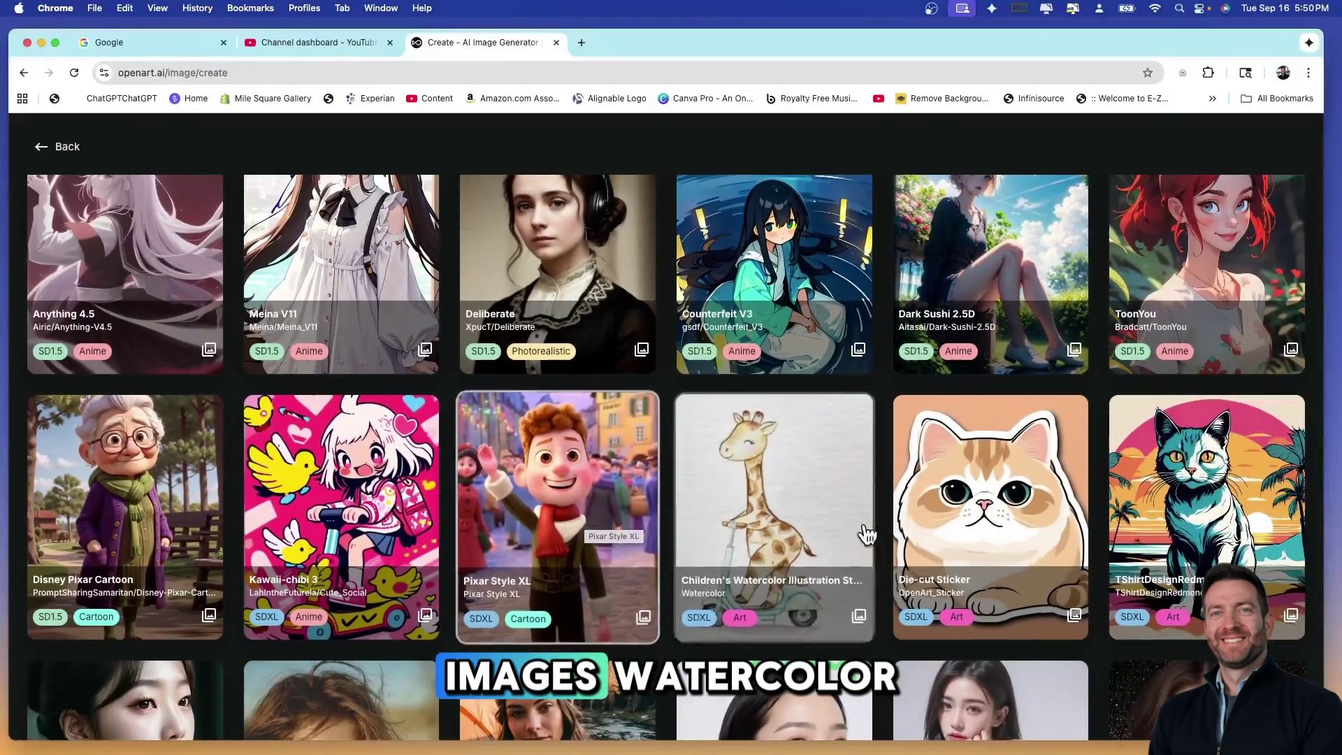
{"action": "scroll", "coordinate": [776, 518], "scroll_direction": "down", "scroll_amount": 12}
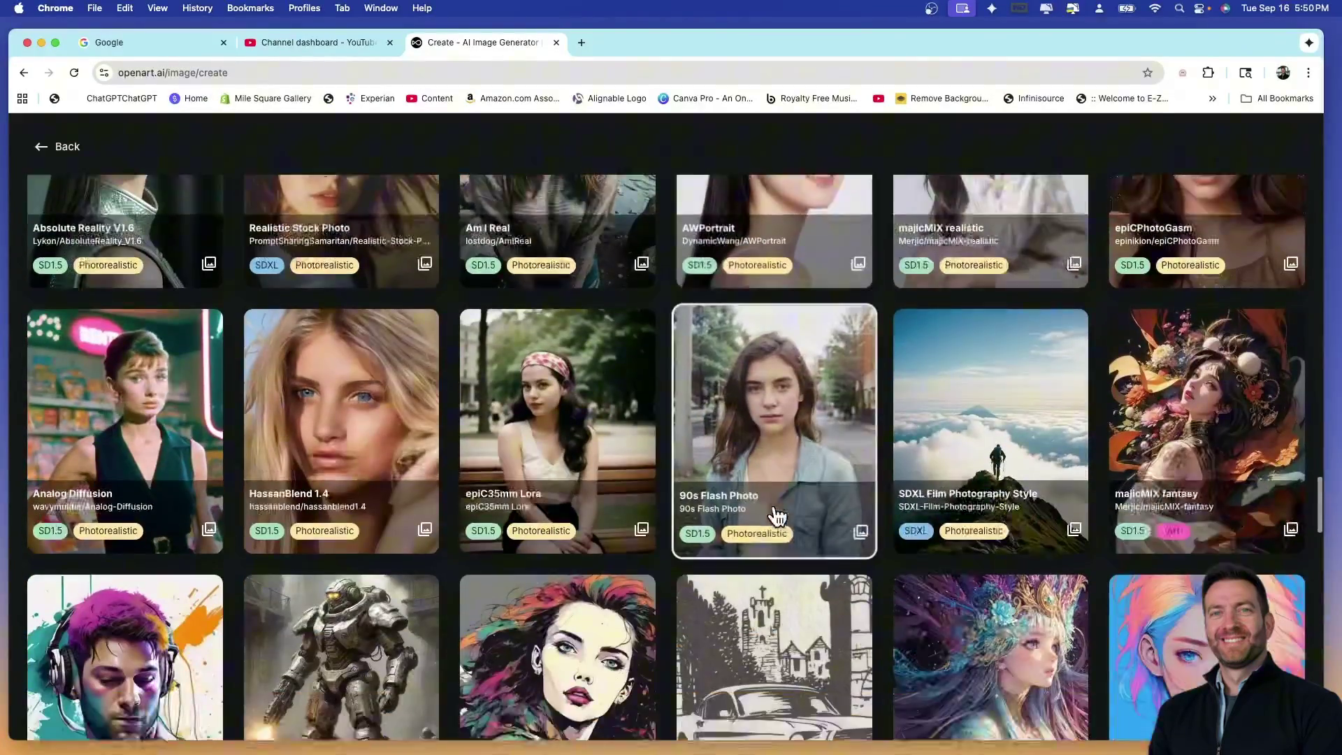
{"action": "scroll", "coordinate": [778, 516], "scroll_direction": "down", "scroll_amount": 7}
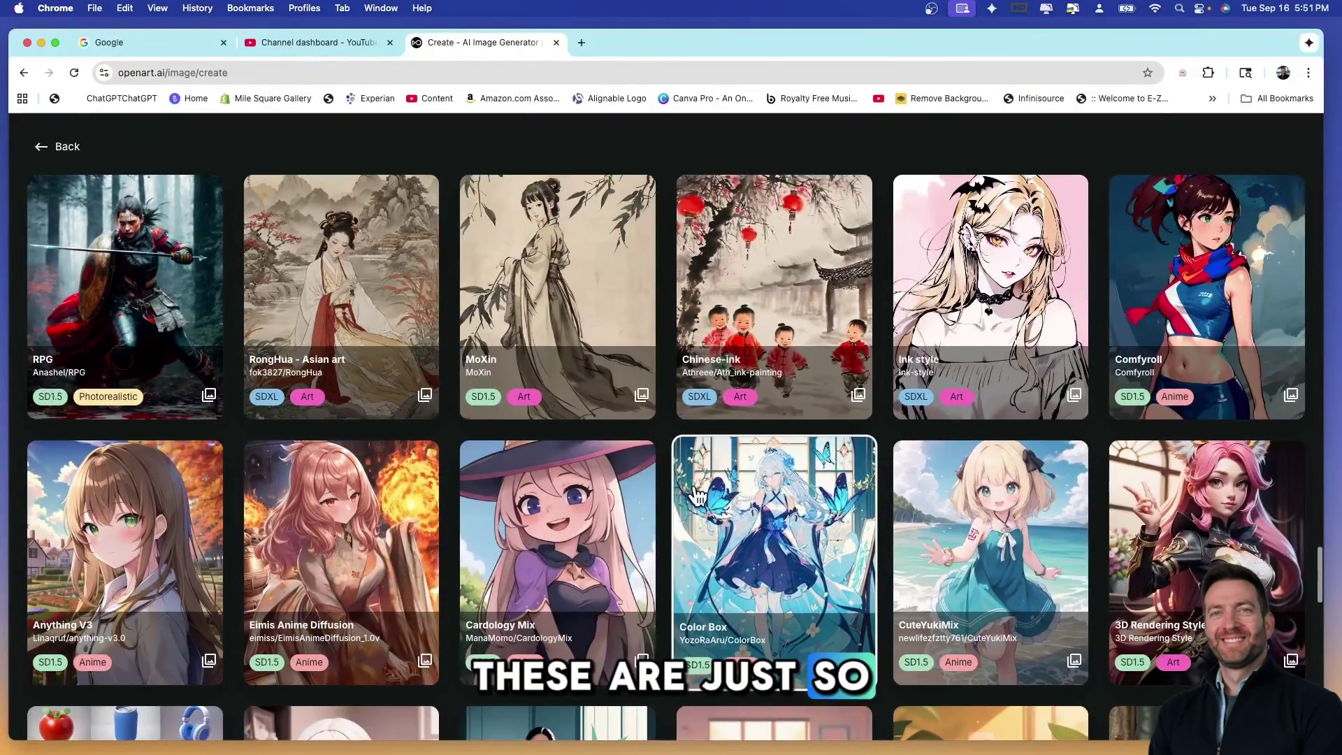
{"action": "scroll", "coordinate": [698, 495], "scroll_direction": "down", "scroll_amount": 4}
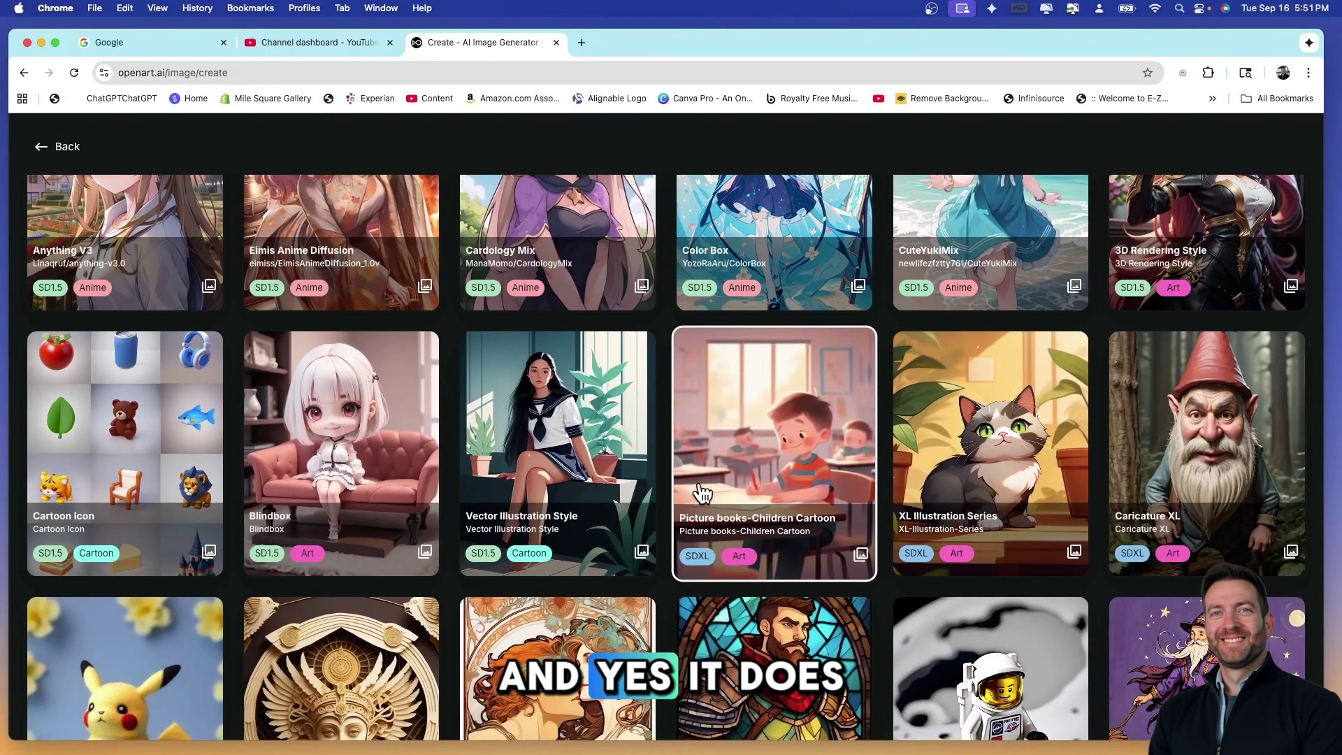
{"action": "scroll", "coordinate": [699, 495], "scroll_direction": "up", "scroll_amount": 1}
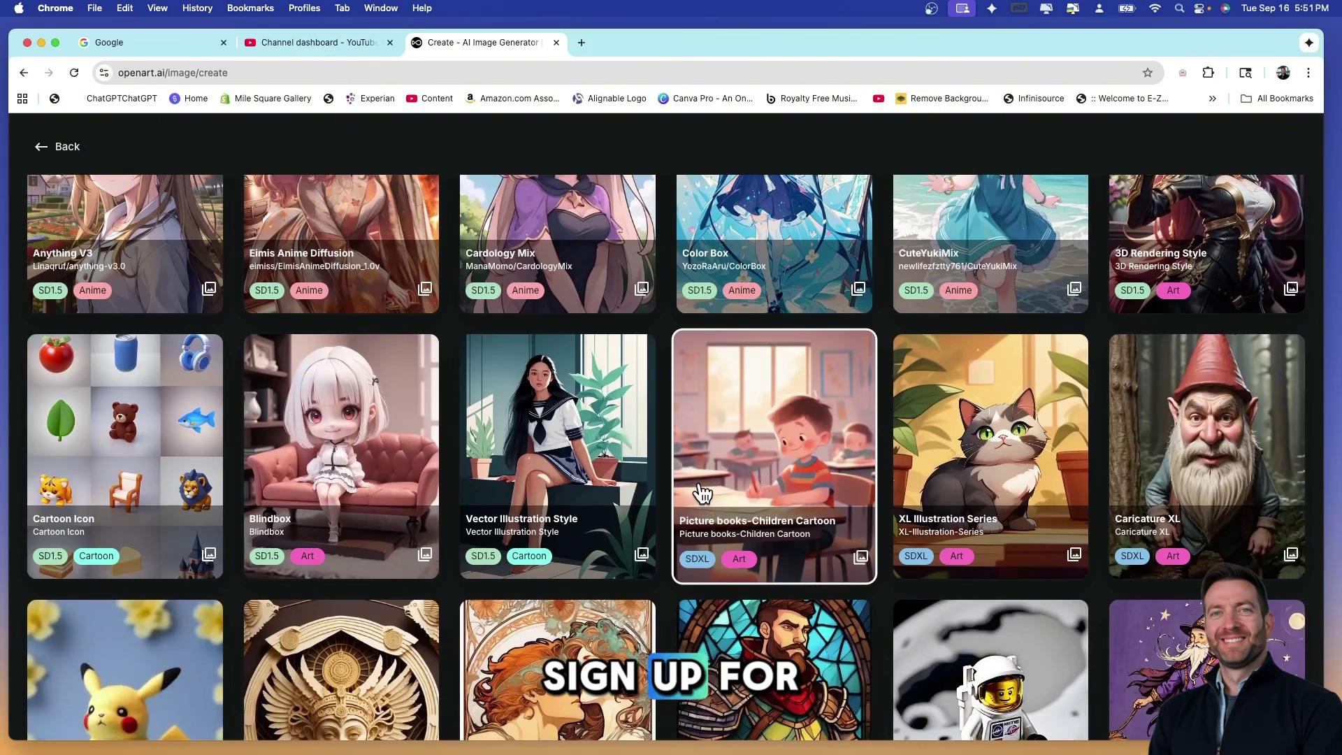
{"action": "scroll", "coordinate": [702, 495], "scroll_direction": "up", "scroll_amount": 20}
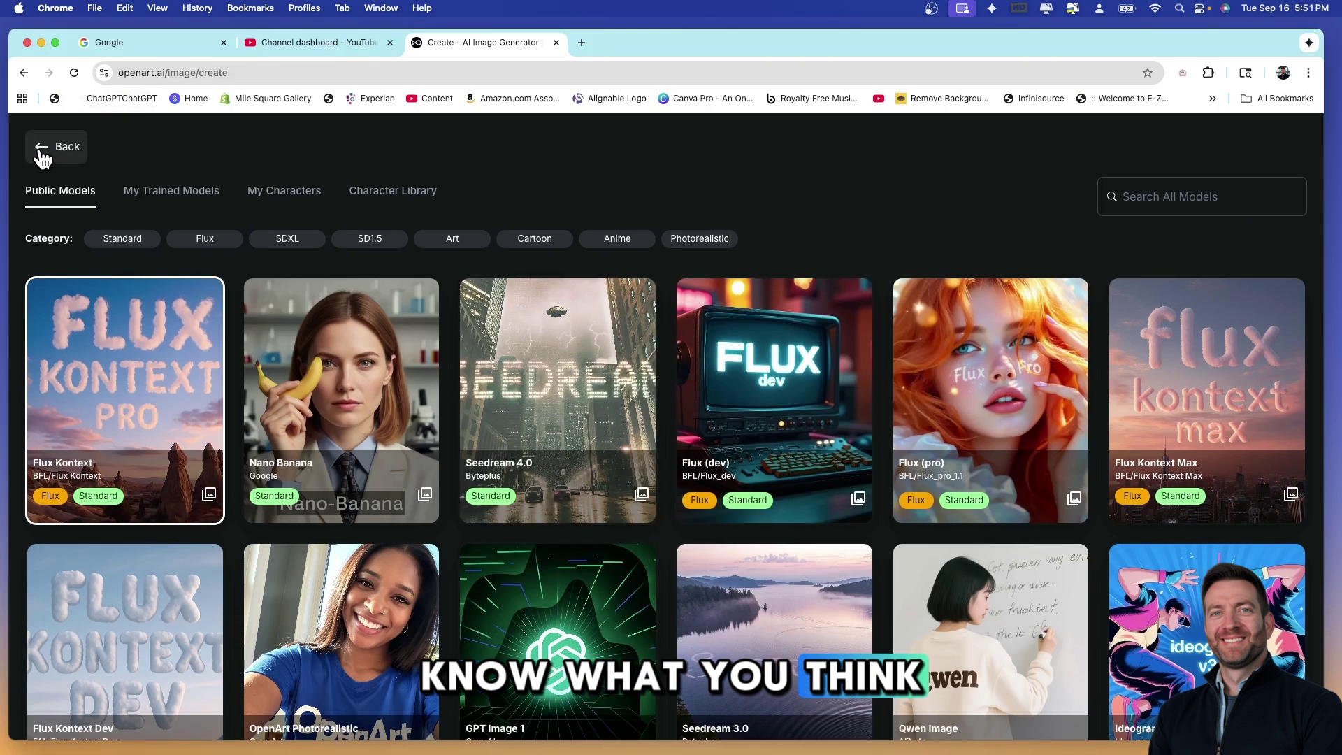
{"action": "left_click", "coordinate": [42, 156]}
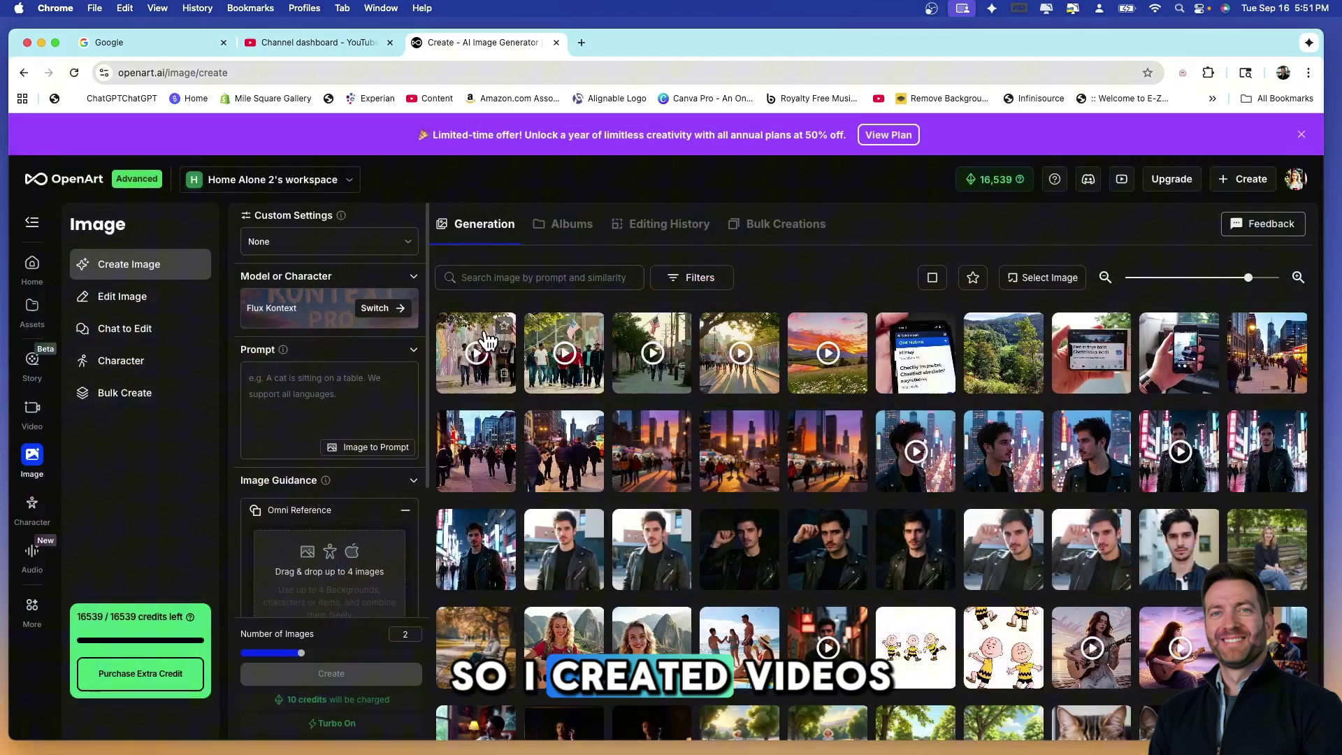
{"action": "left_click", "coordinate": [487, 341]}
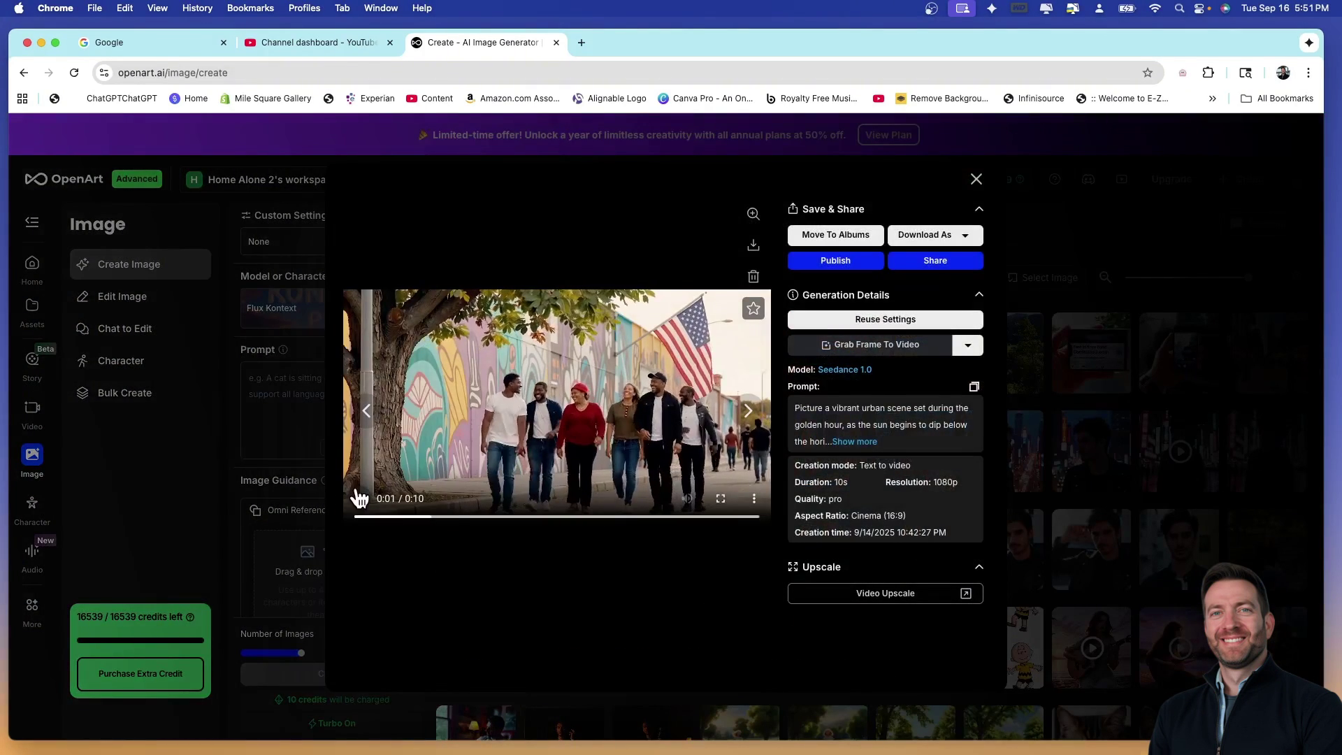
{"action": "key", "text": "Escape"}
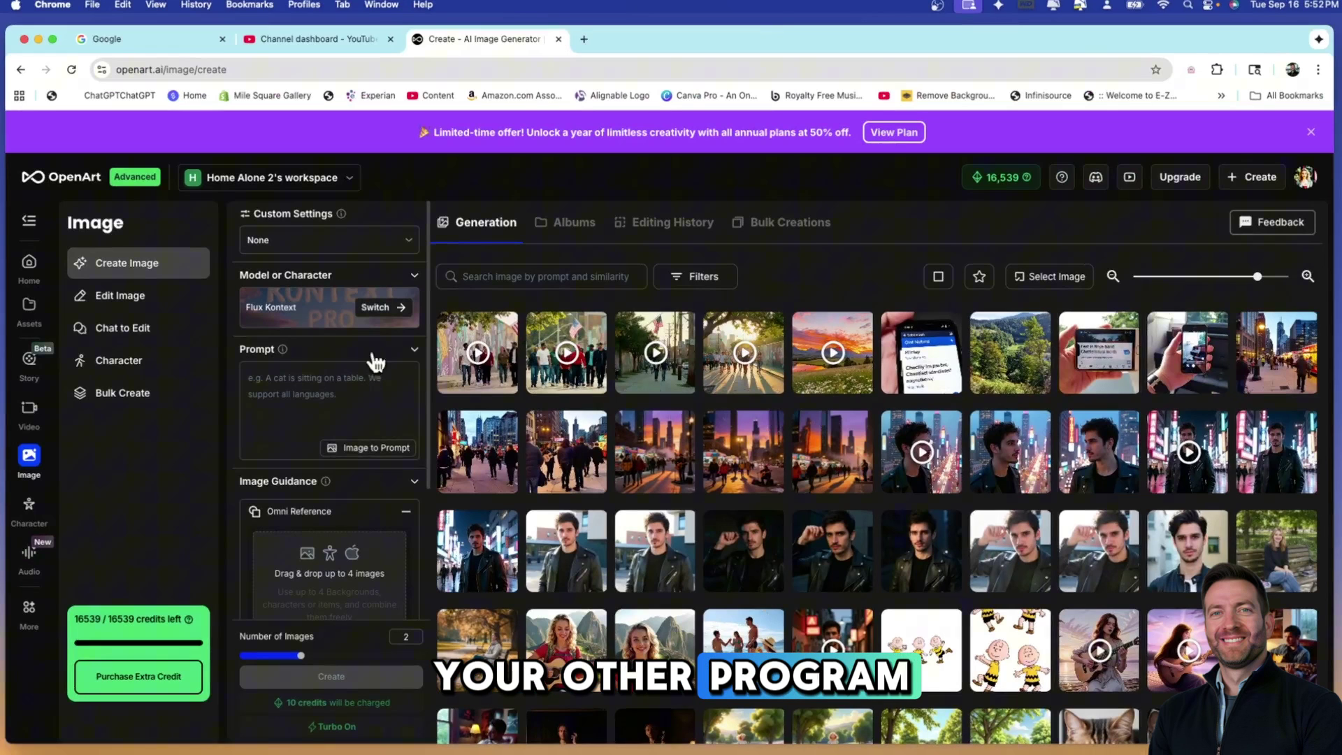
{"action": "left_click", "coordinate": [343, 385]}
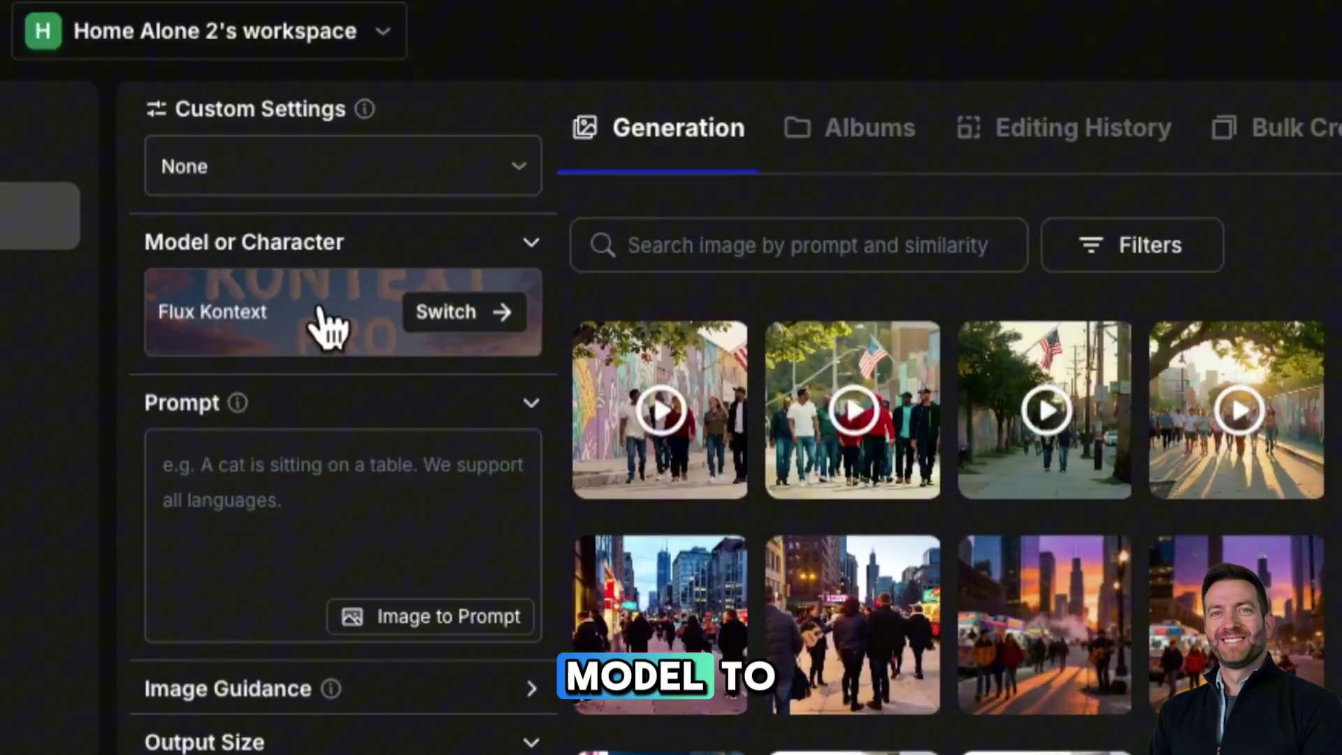
Step: Switch the model from Flux Kontext to OpenArt Photorealistic and skip the intro tour
{"action": "left_click", "coordinate": [328, 325]}
{"action": "scroll", "coordinate": [443, 362], "scroll_direction": "down", "scroll_amount": 5}
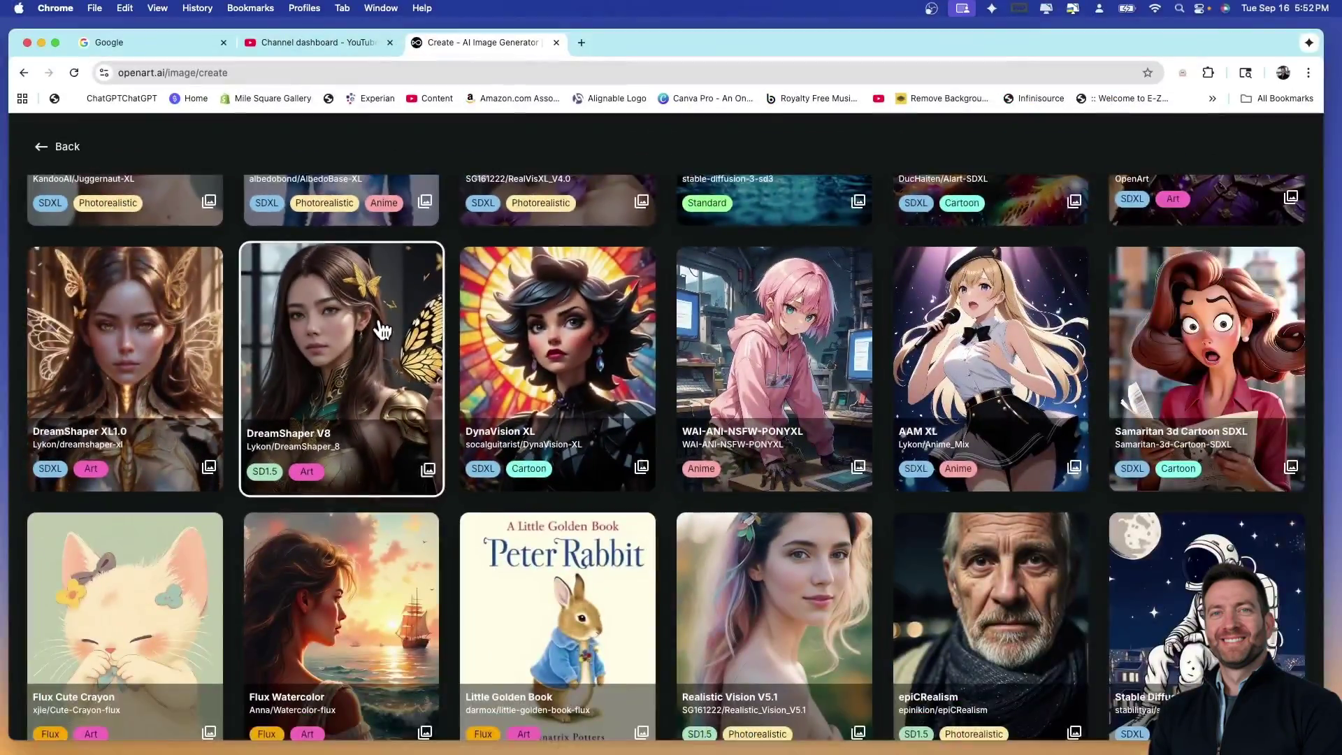
{"action": "scroll", "coordinate": [432, 377], "scroll_direction": "down", "scroll_amount": 3}
{"action": "scroll", "coordinate": [432, 378], "scroll_direction": "up", "scroll_amount": 10}
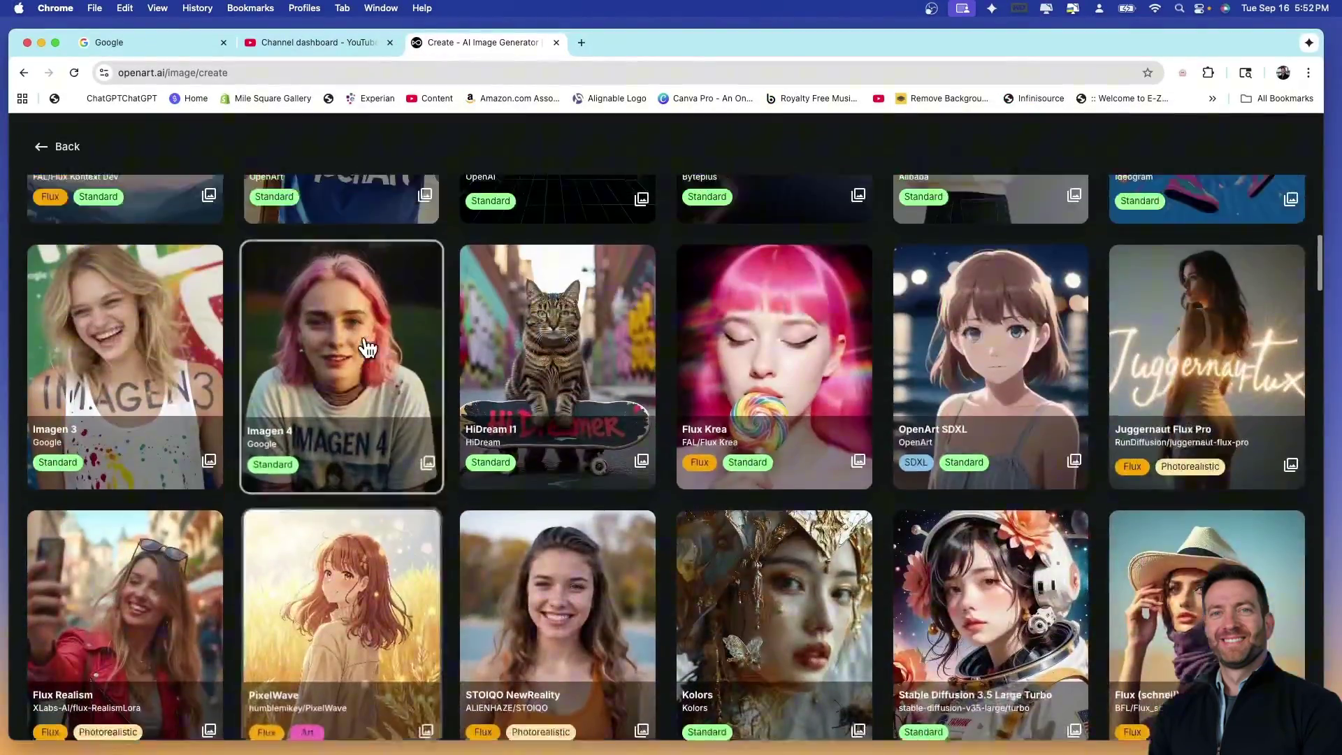
{"action": "scroll", "coordinate": [367, 348], "scroll_direction": "up", "scroll_amount": 5}
{"action": "scroll", "coordinate": [364, 364], "scroll_direction": "down", "scroll_amount": 2}
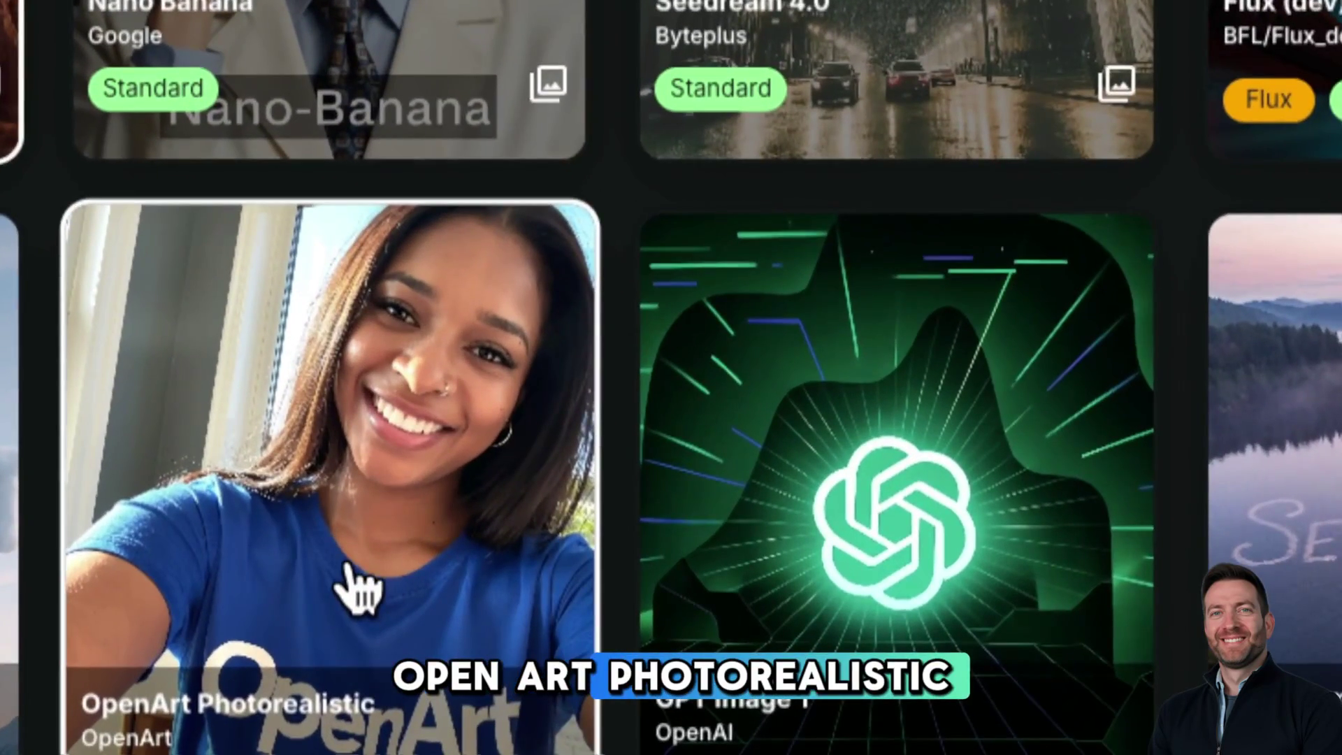
{"action": "left_click", "coordinate": [353, 581]}
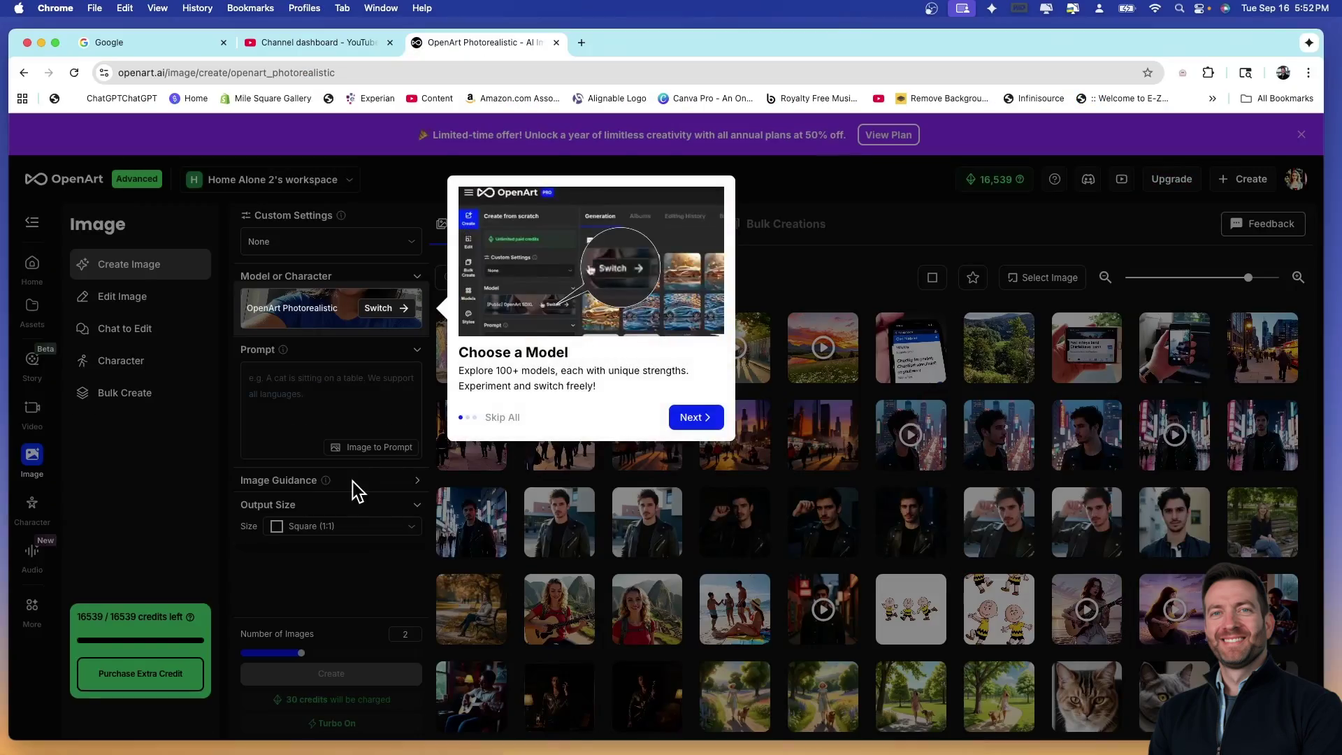
{"action": "left_click", "coordinate": [502, 417]}
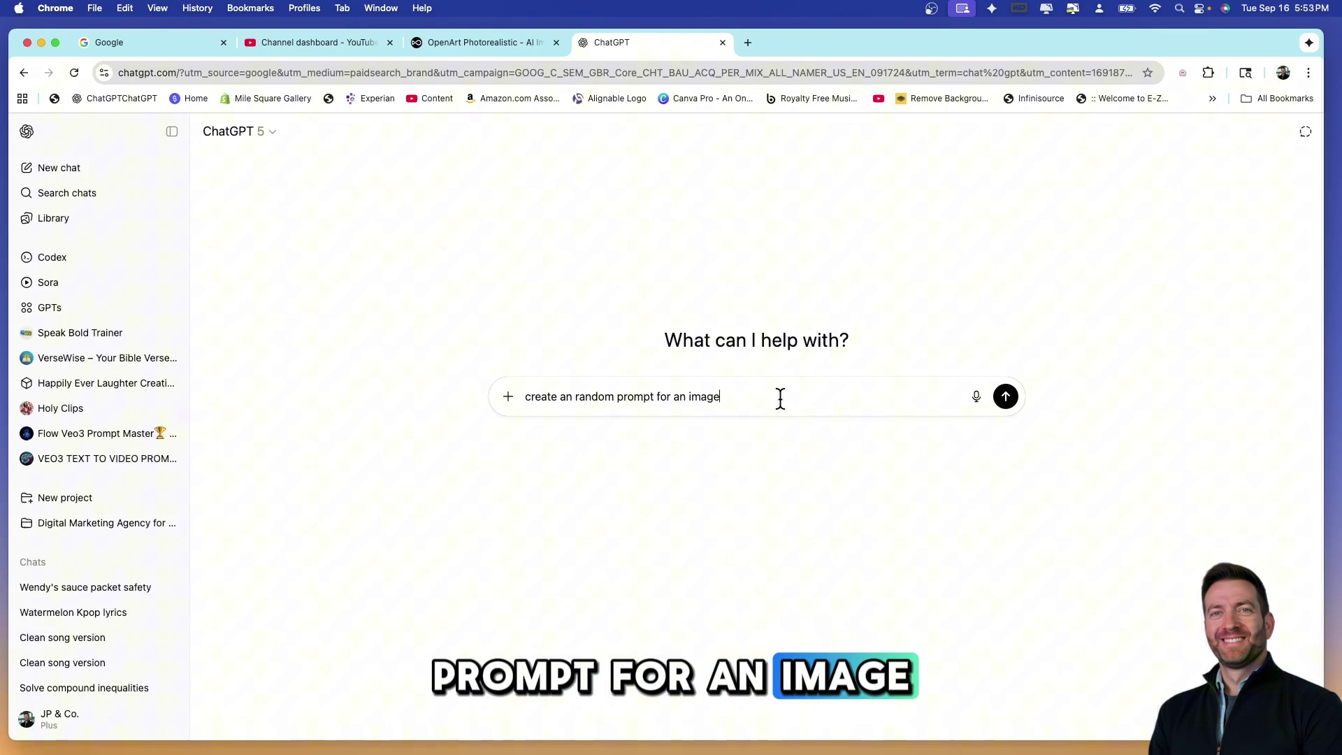
Step: Ask ChatGPT for a random image prompt without neon or futuristic elements, then select the café prompt
{"action": "key", "text": "Return"}
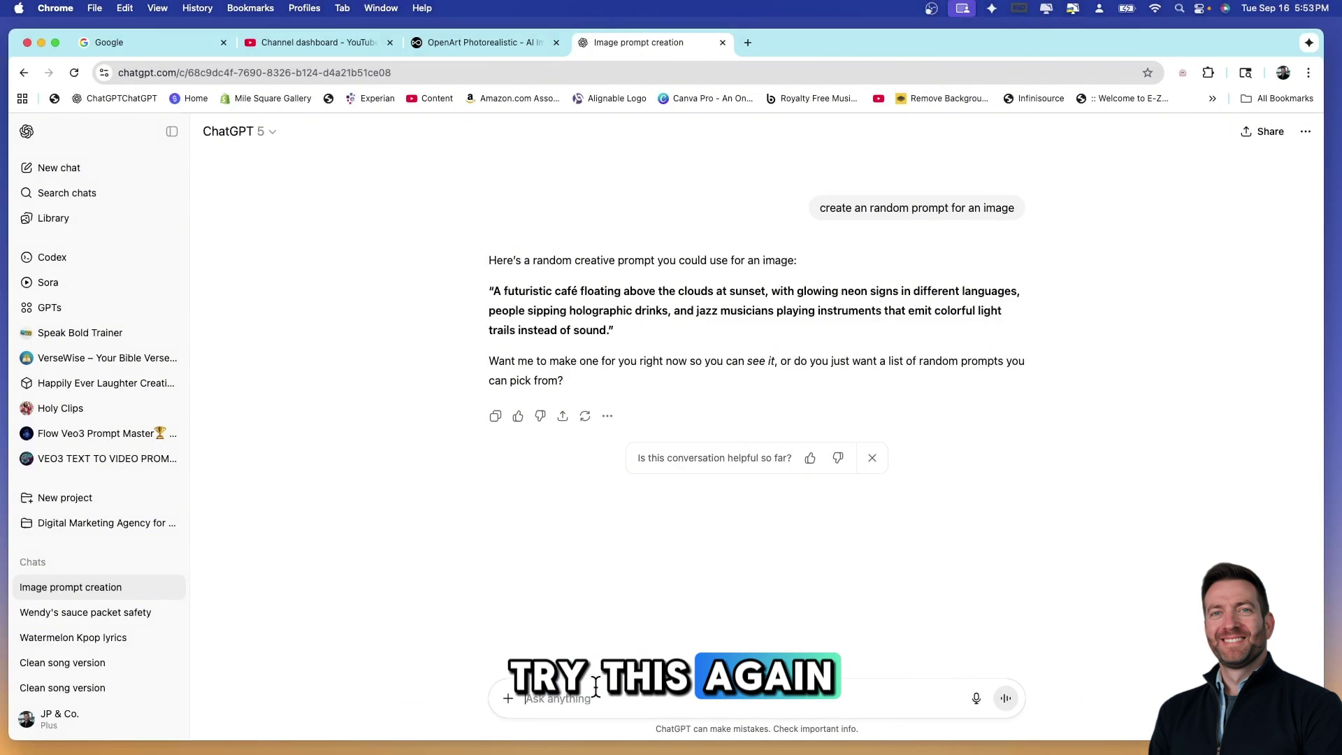
{"action": "type", "text": "without any neon or futuristic"}
{"action": "key", "text": "Return"}
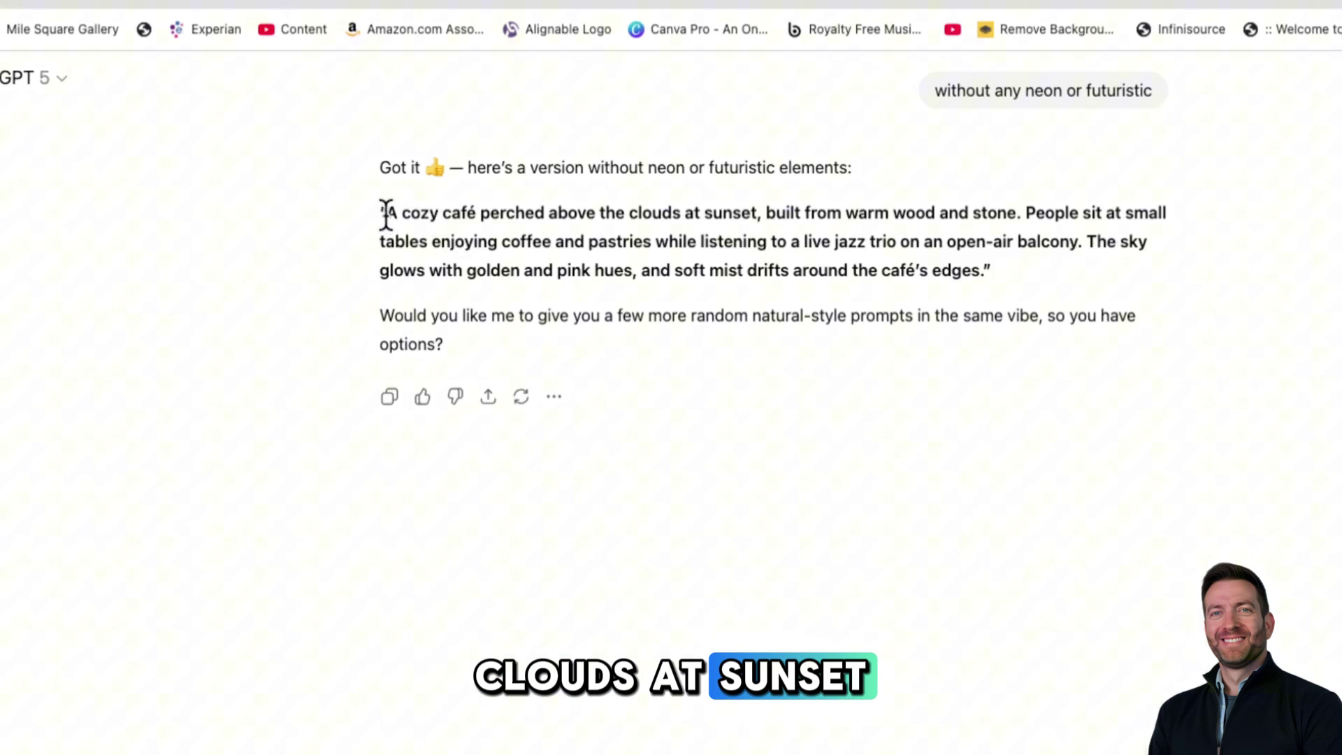
{"action": "left_click_drag", "start_coordinate": [386, 213], "coordinate": [982, 270]}
{"action": "key", "text": "super+c"}
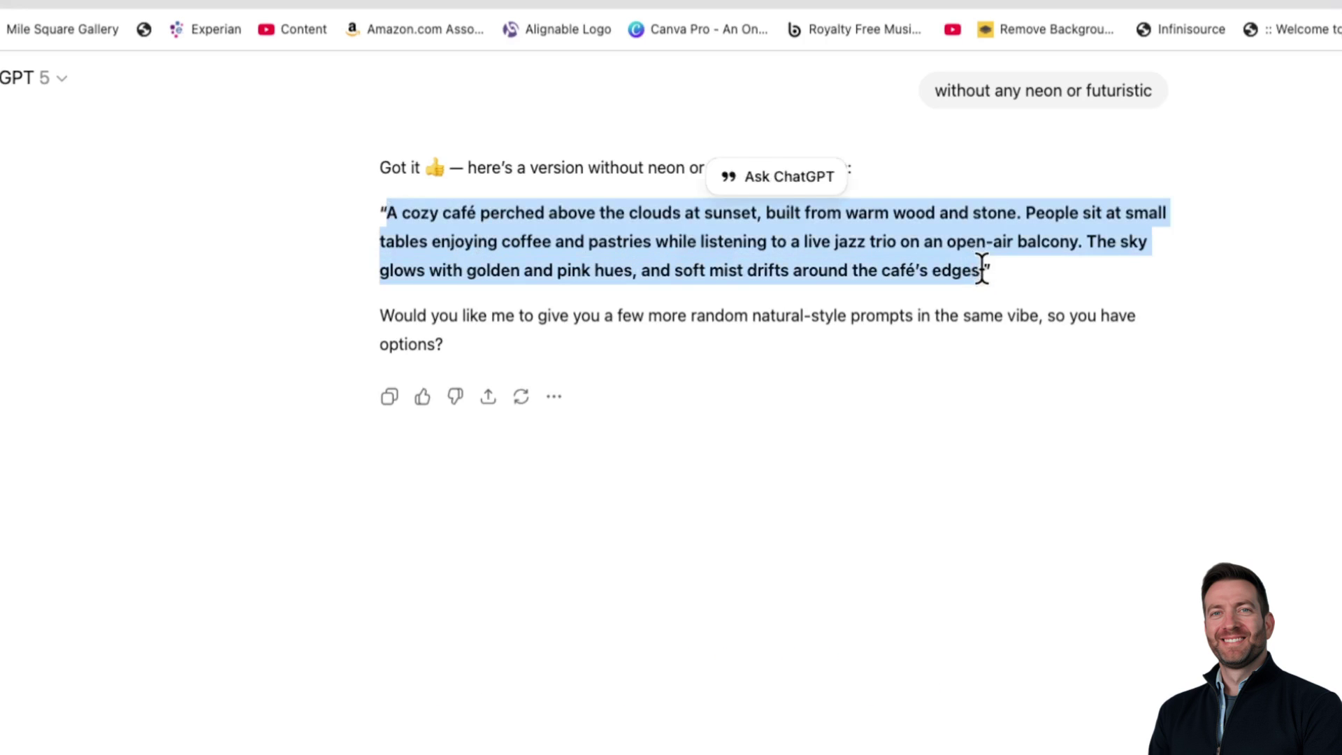
Step: Paste the café prompt into OpenArt and turn on Auto Enhance using Quick Enhance
{"action": "left_click", "coordinate": [476, 42]}
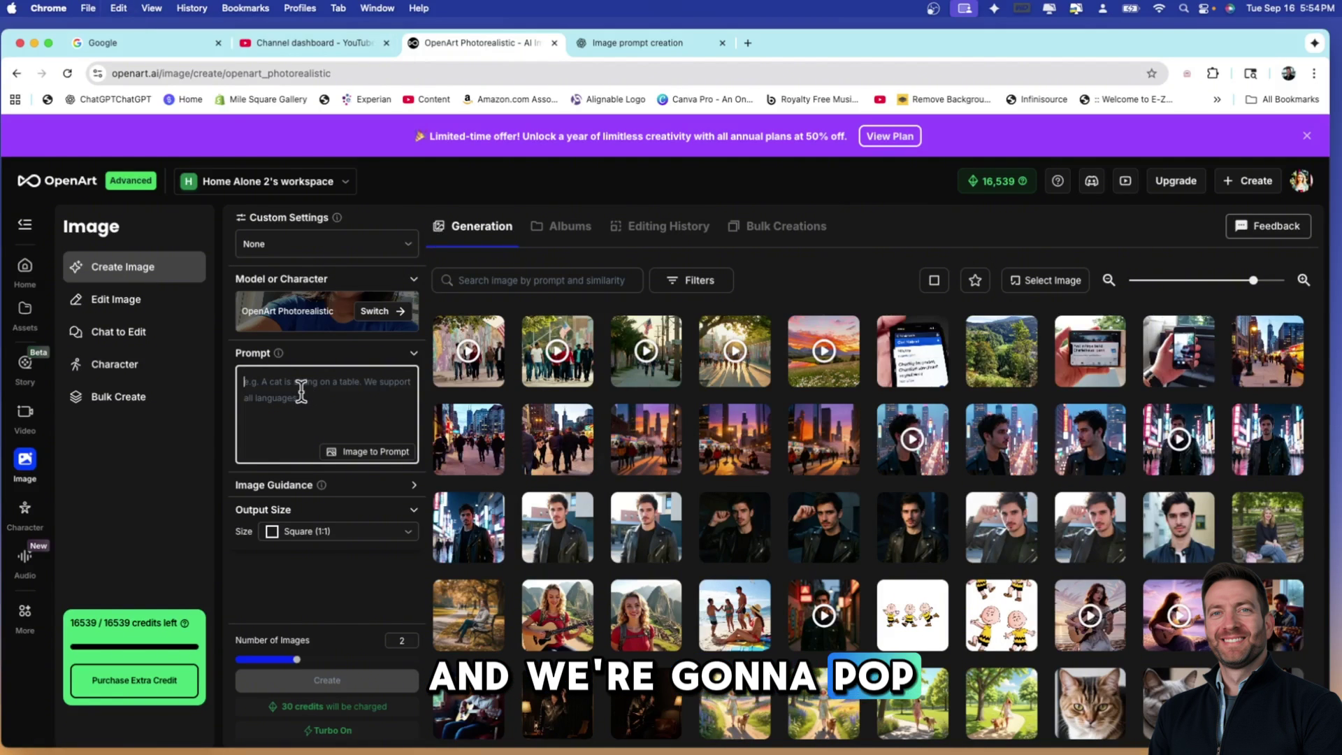
{"action": "key", "text": "super+v"}
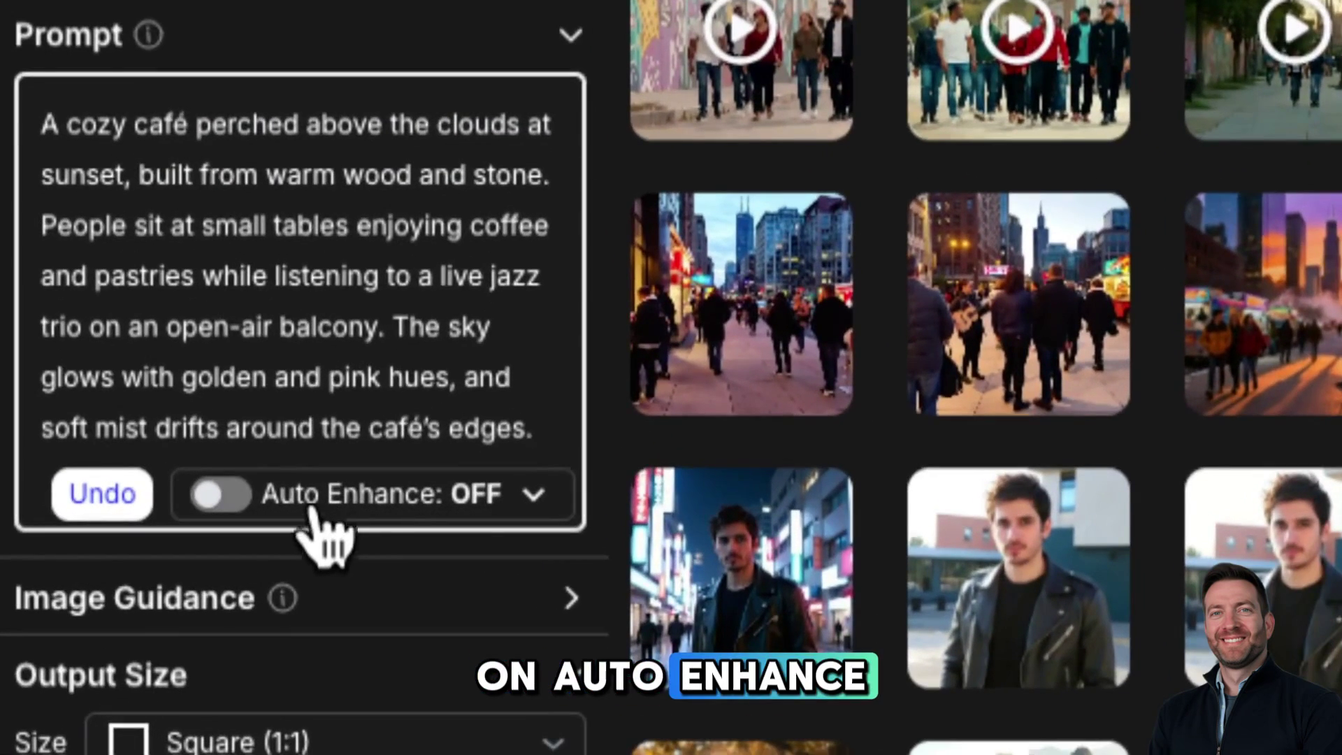
{"action": "left_click", "coordinate": [218, 494]}
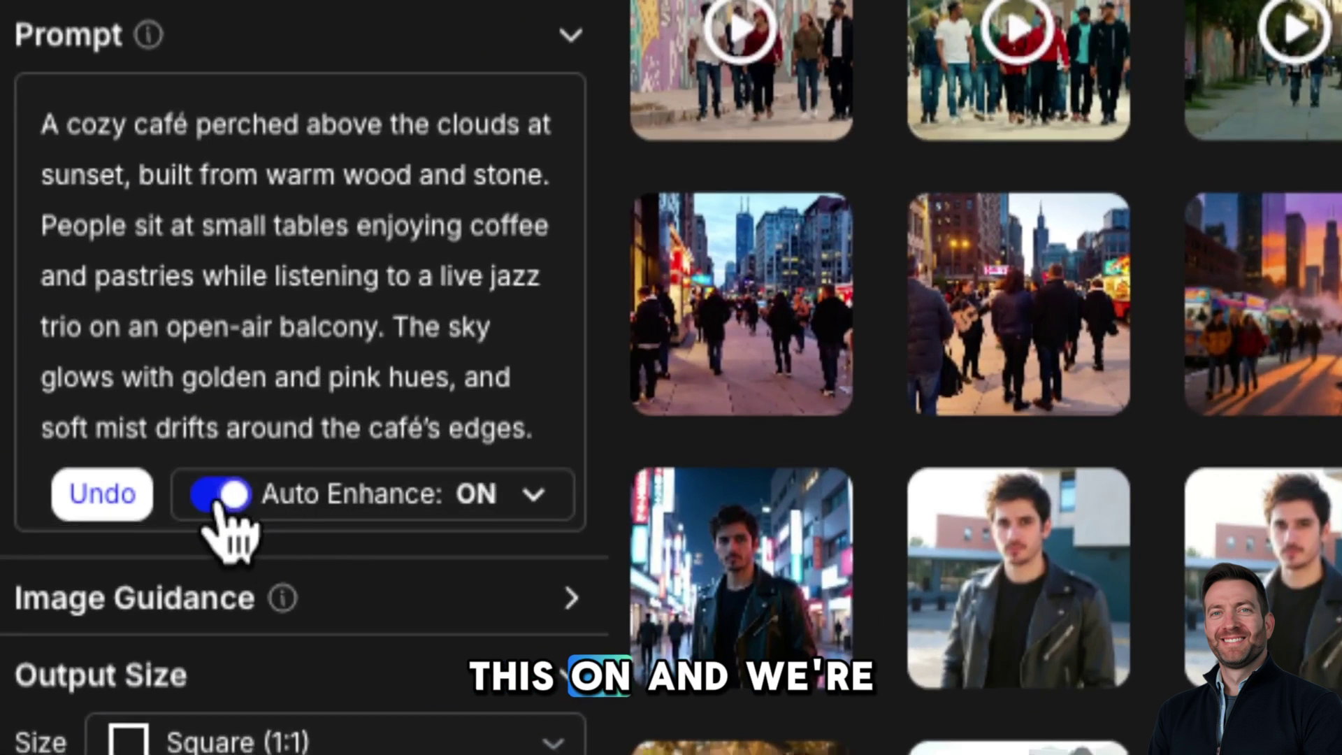
{"action": "left_click", "coordinate": [501, 495]}
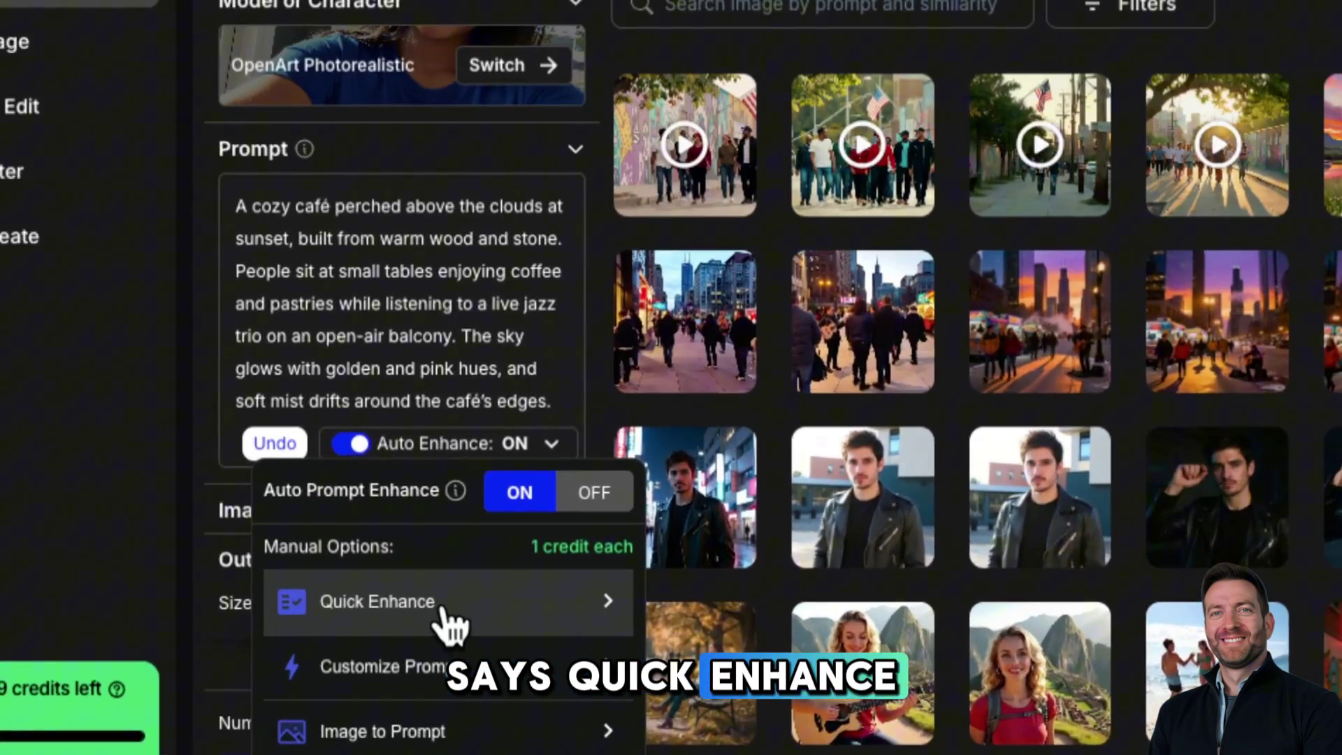
{"action": "left_click", "coordinate": [450, 615]}
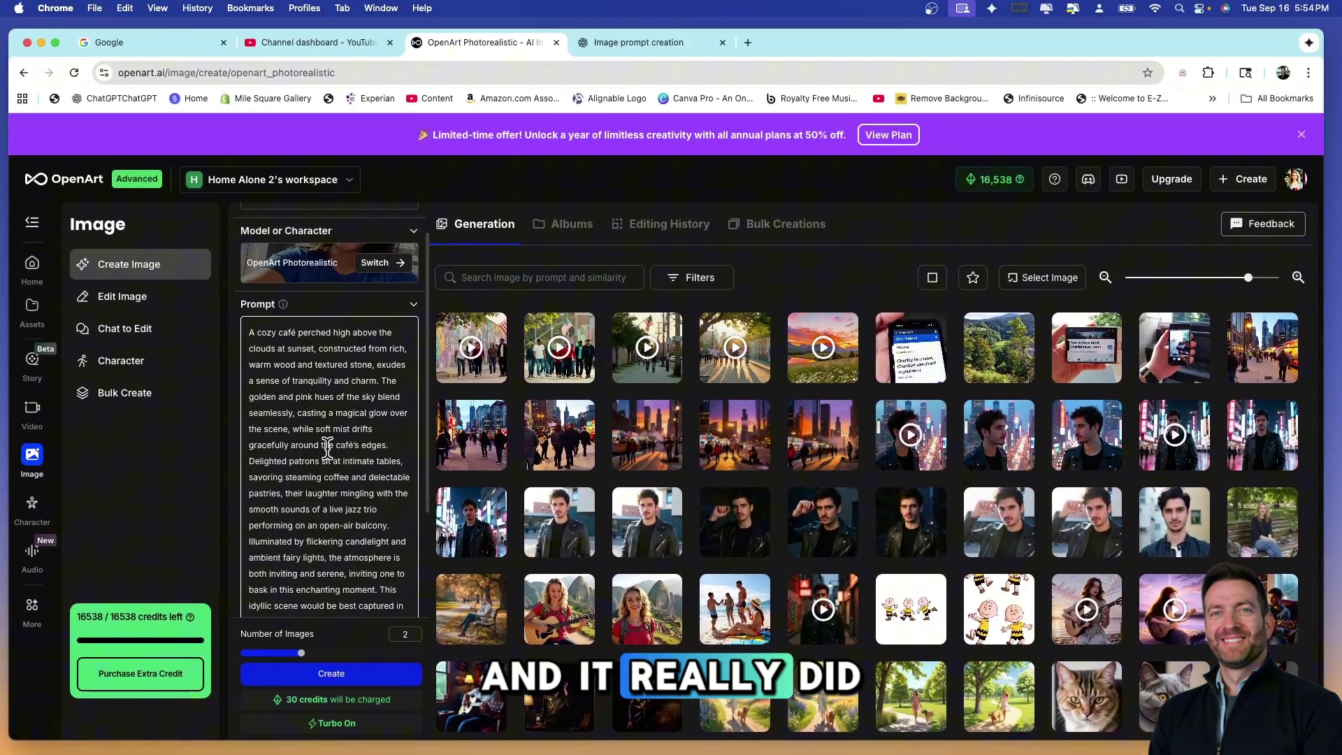
Step: Set the output size to Widescreen (16:9) with four images, costing 60 credits
{"action": "scroll", "coordinate": [328, 447], "scroll_direction": "down", "scroll_amount": 2}
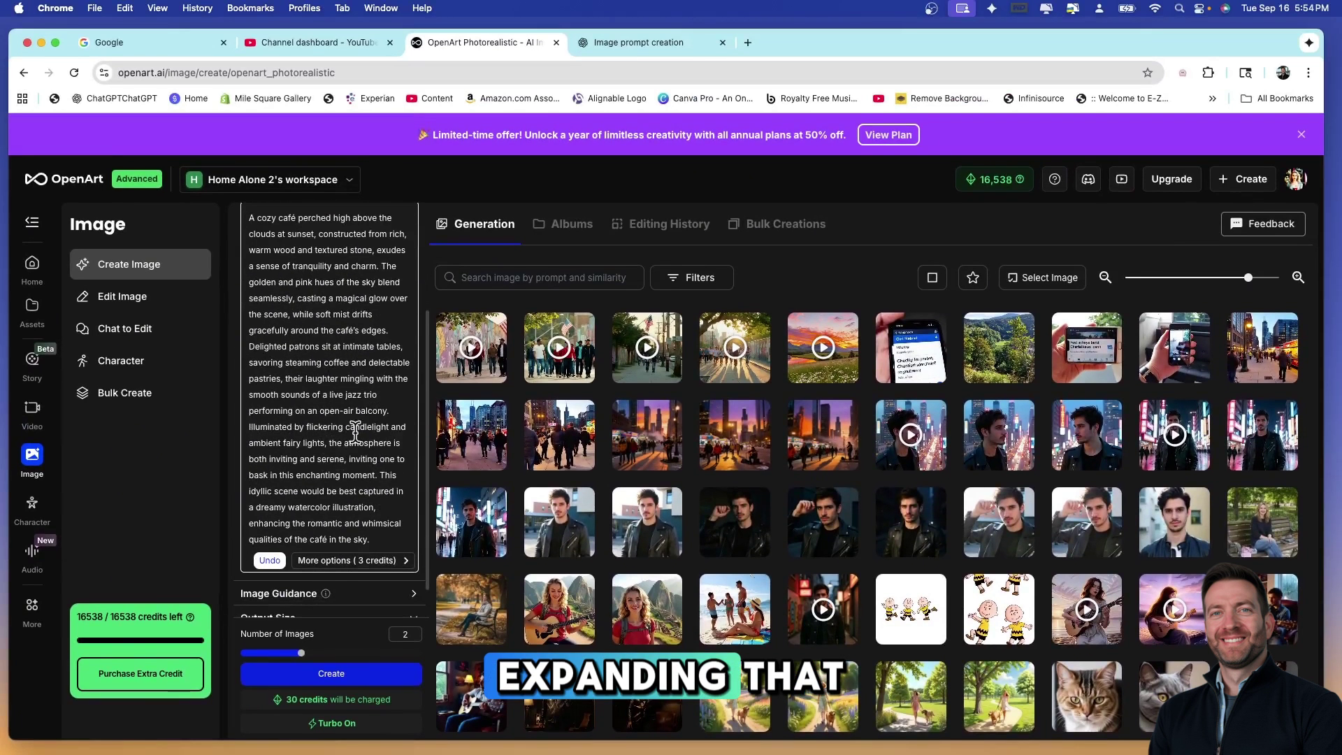
{"action": "left_click", "coordinate": [329, 459]}
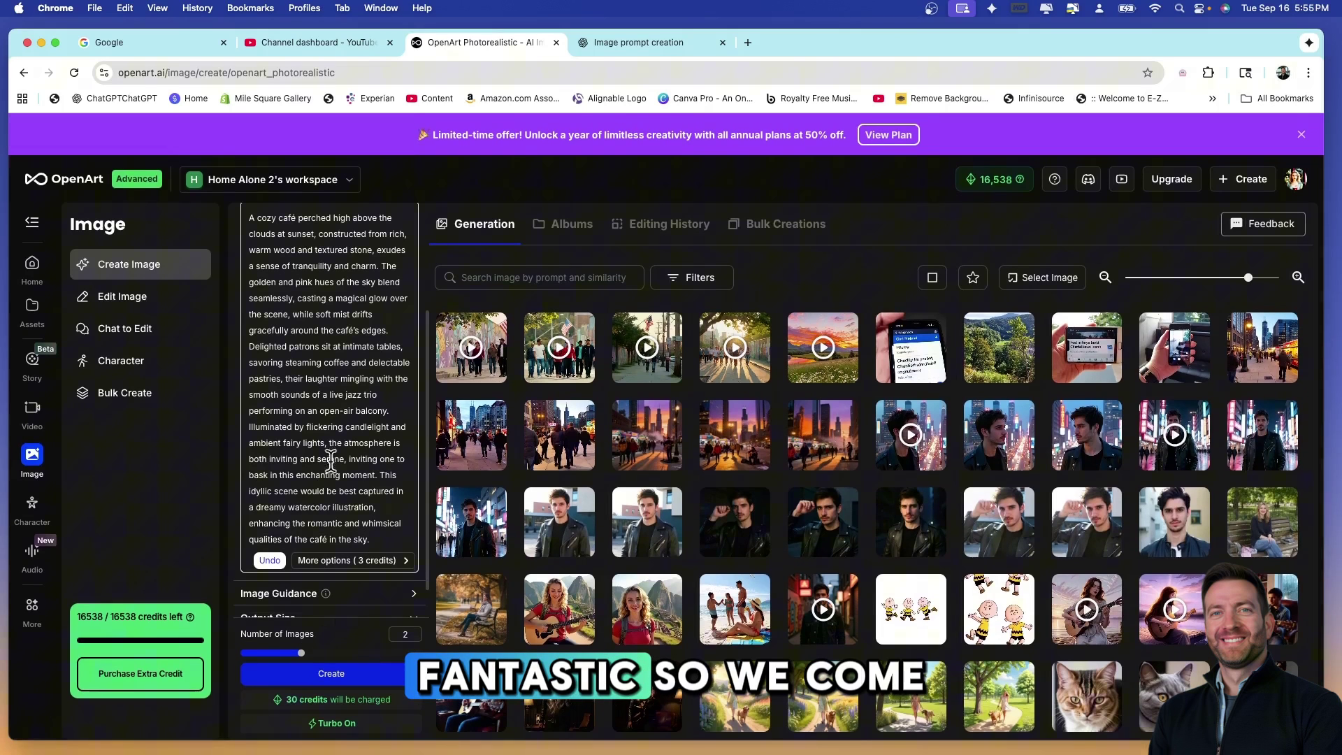
{"action": "scroll", "coordinate": [368, 533], "scroll_direction": "down", "scroll_amount": 1}
{"action": "scroll", "coordinate": [608, 534], "scroll_direction": "down", "scroll_amount": 3}
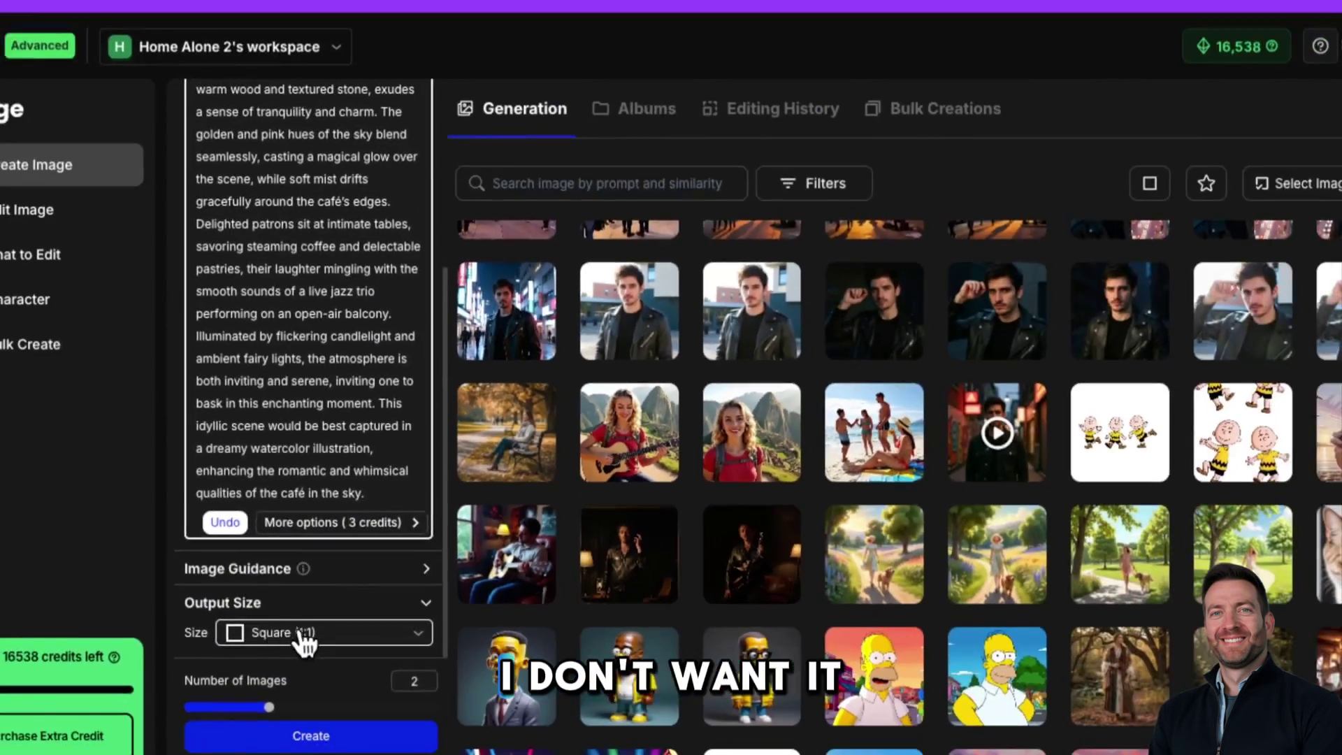
{"action": "left_click", "coordinate": [303, 640]}
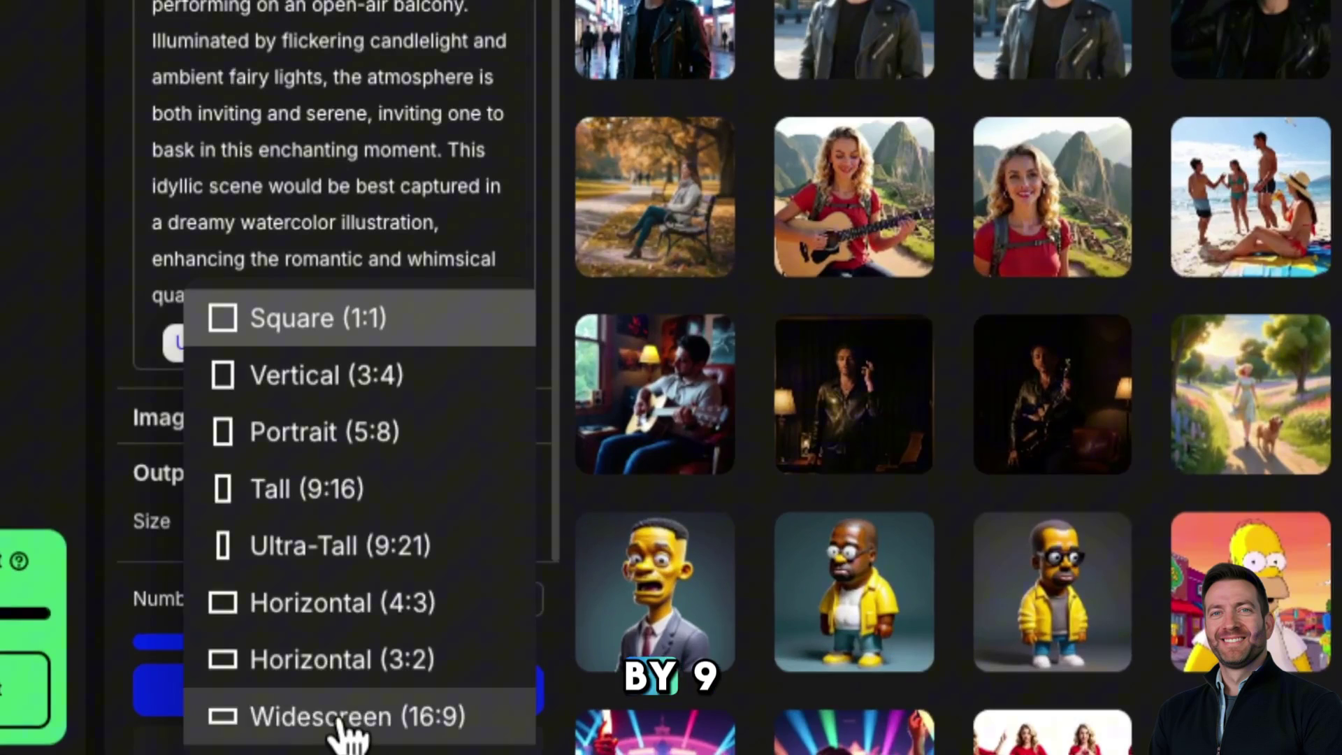
{"action": "left_click", "coordinate": [347, 728]}
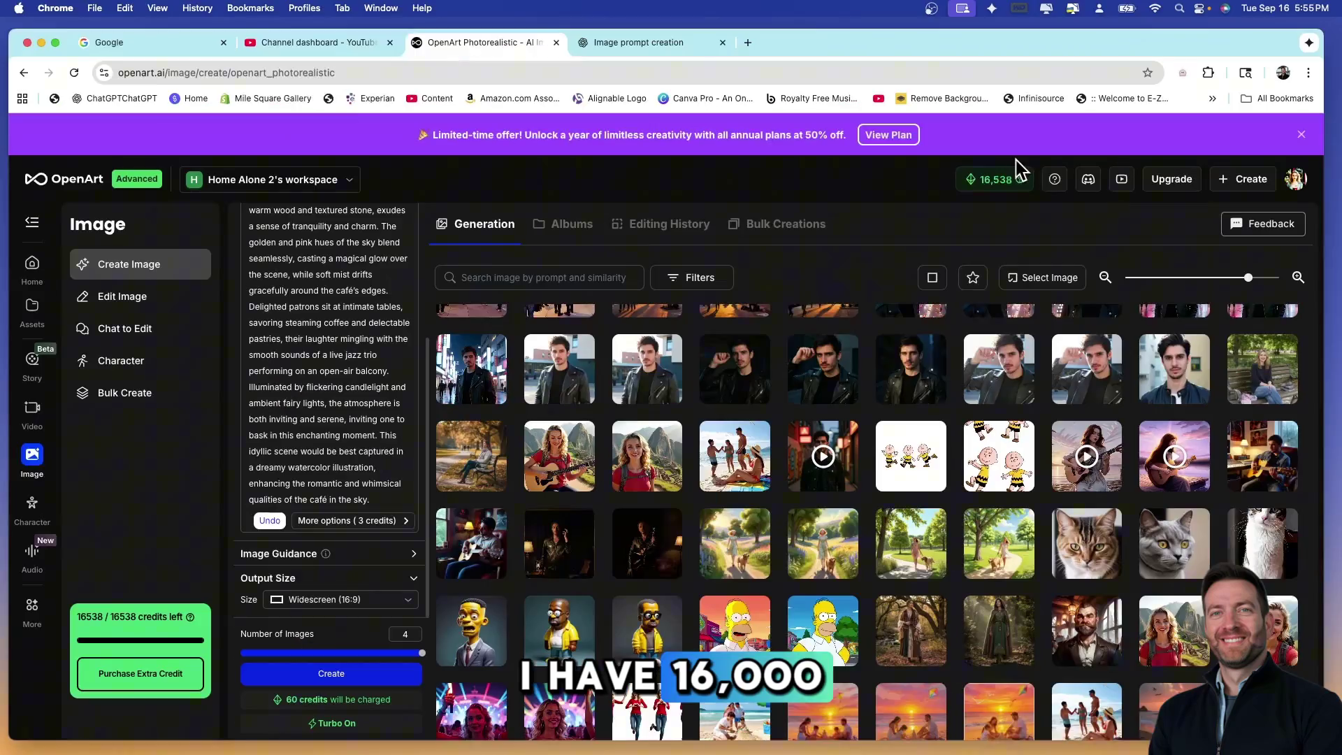
{"action": "scroll", "coordinate": [408, 425], "scroll_direction": "up", "scroll_amount": 5}
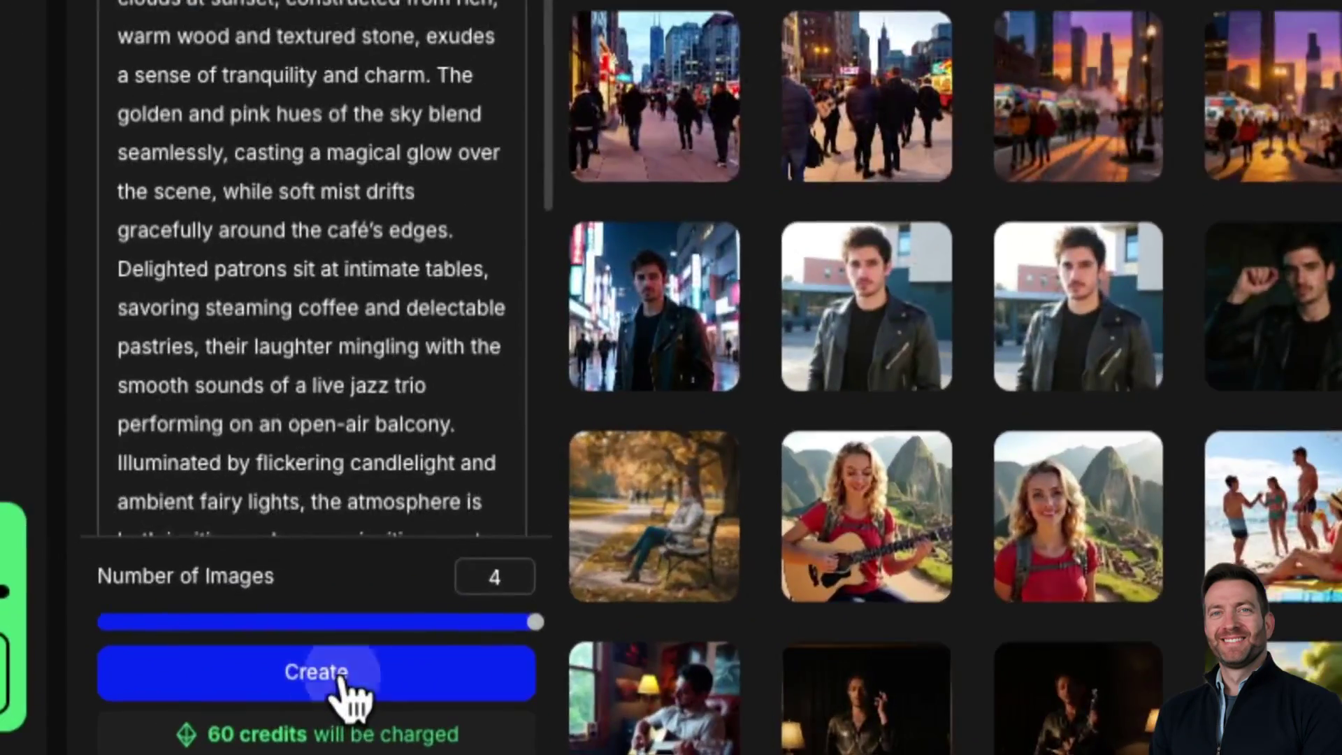
Step: Generate four café images, then switch to Nano Banana and generate two more
{"action": "left_click", "coordinate": [331, 675]}
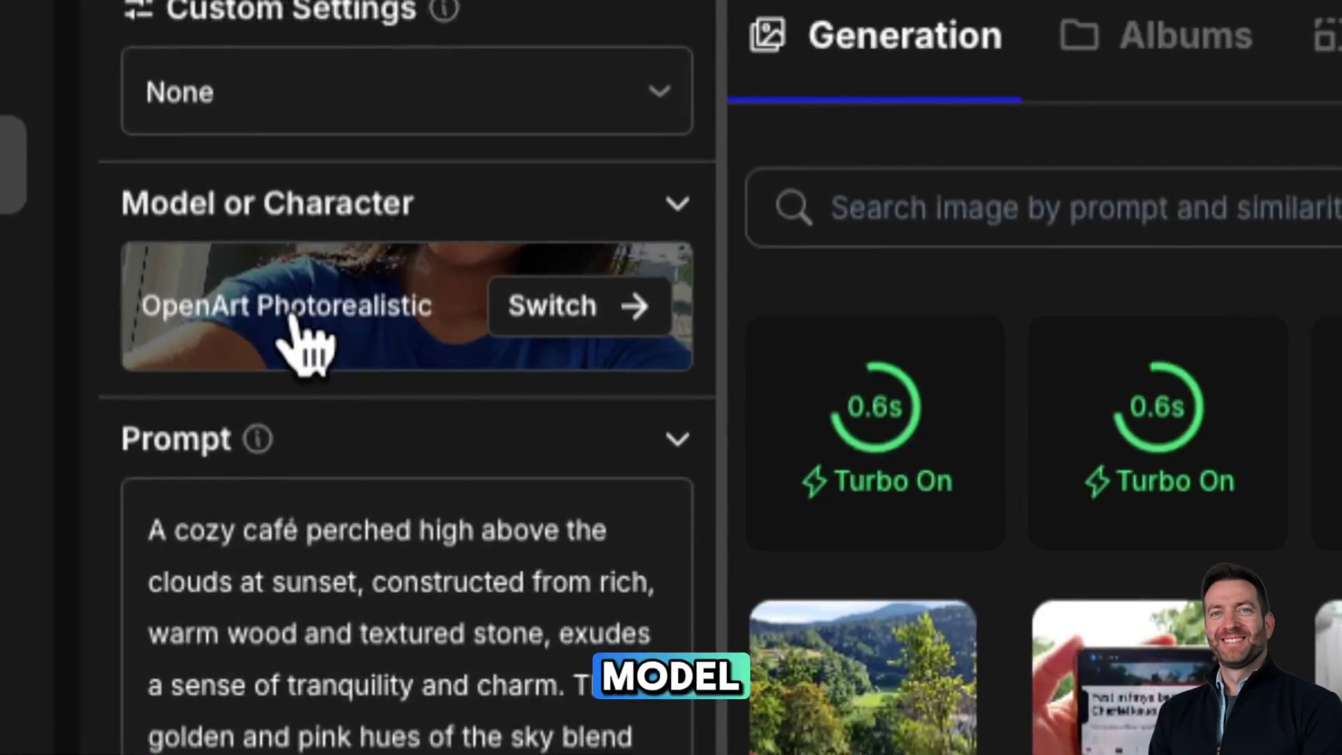
{"action": "left_click", "coordinate": [294, 318]}
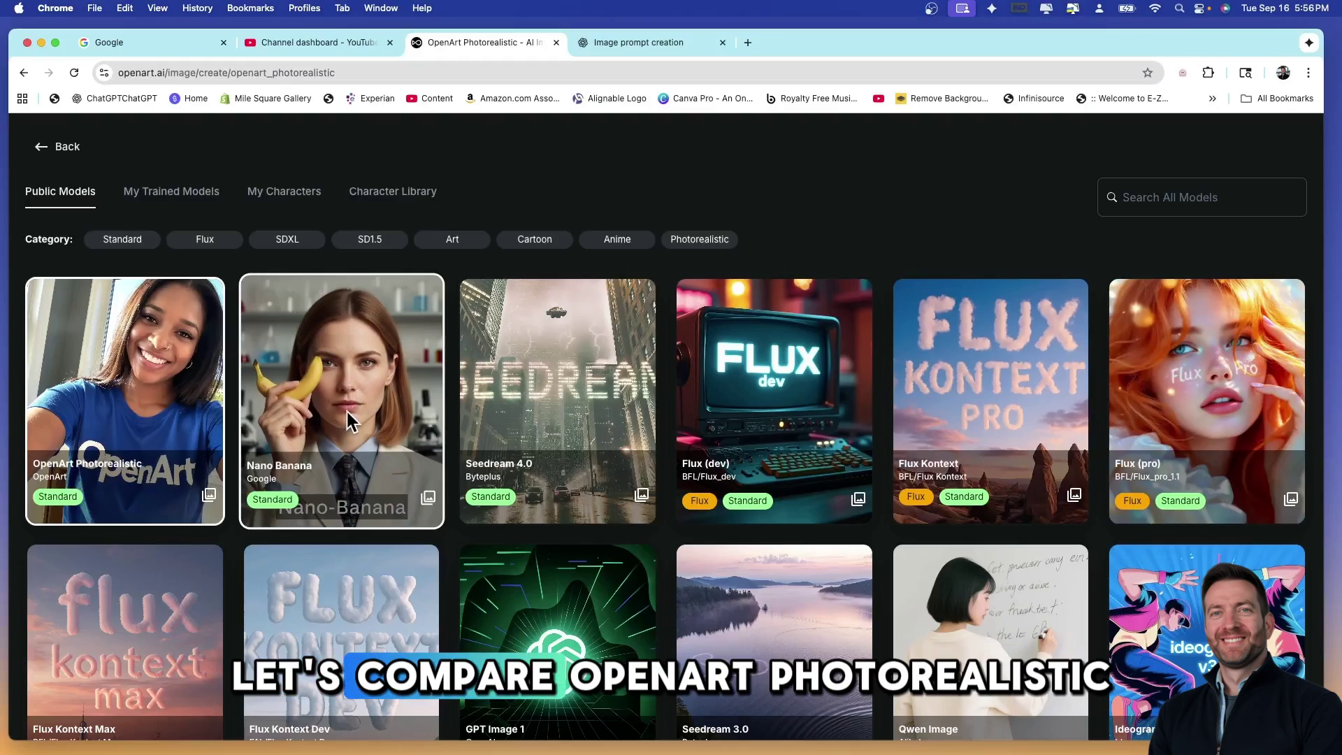
{"action": "left_click", "coordinate": [359, 404]}
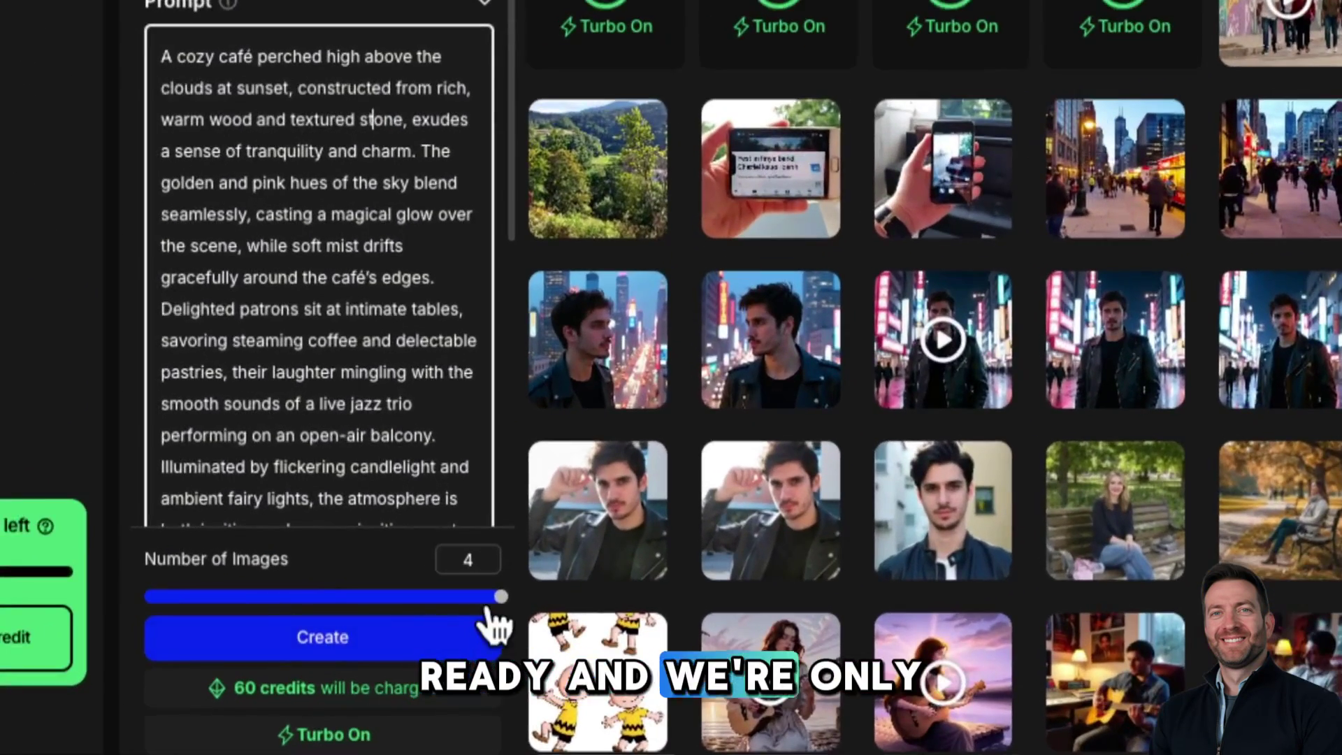
{"action": "left_click_drag", "start_coordinate": [451, 600], "coordinate": [307, 598]}
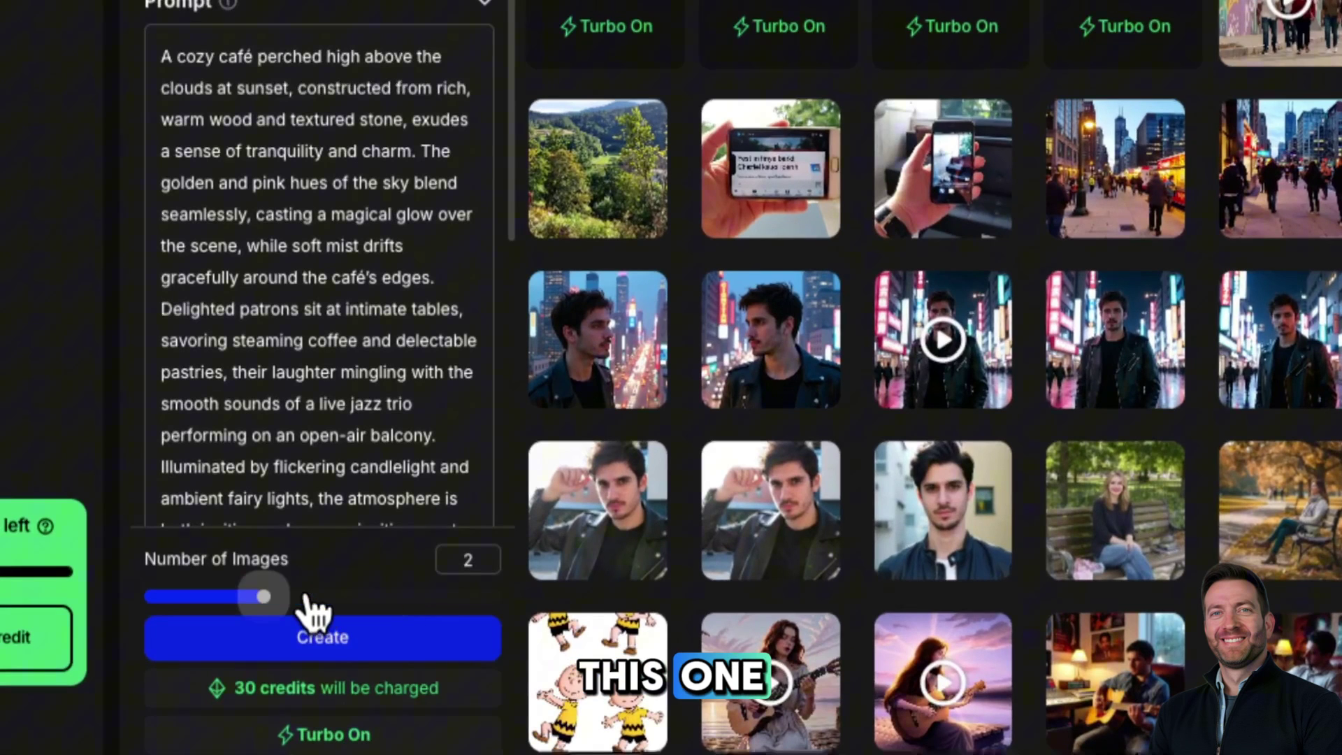
{"action": "left_click", "coordinate": [341, 640]}
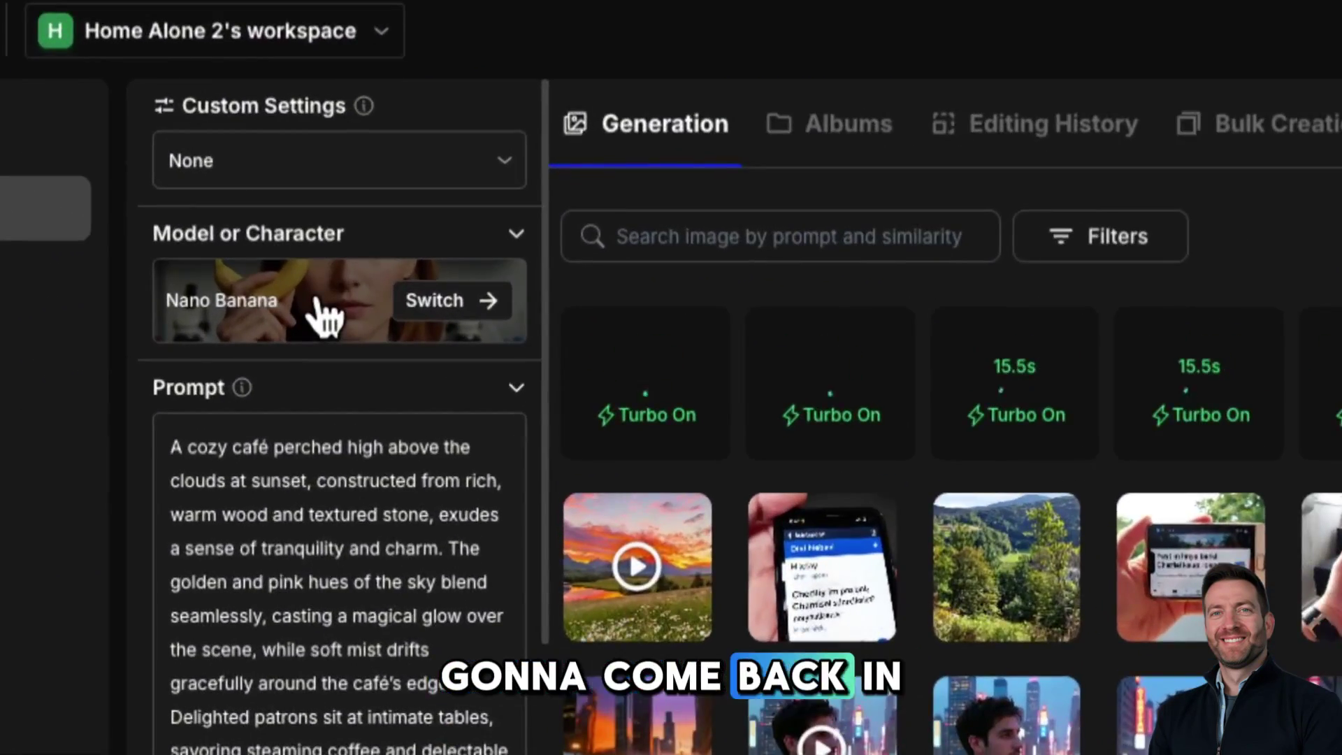
Step: Switch the model to Little Golden Book and generate two more café images
{"action": "left_click", "coordinate": [325, 318]}
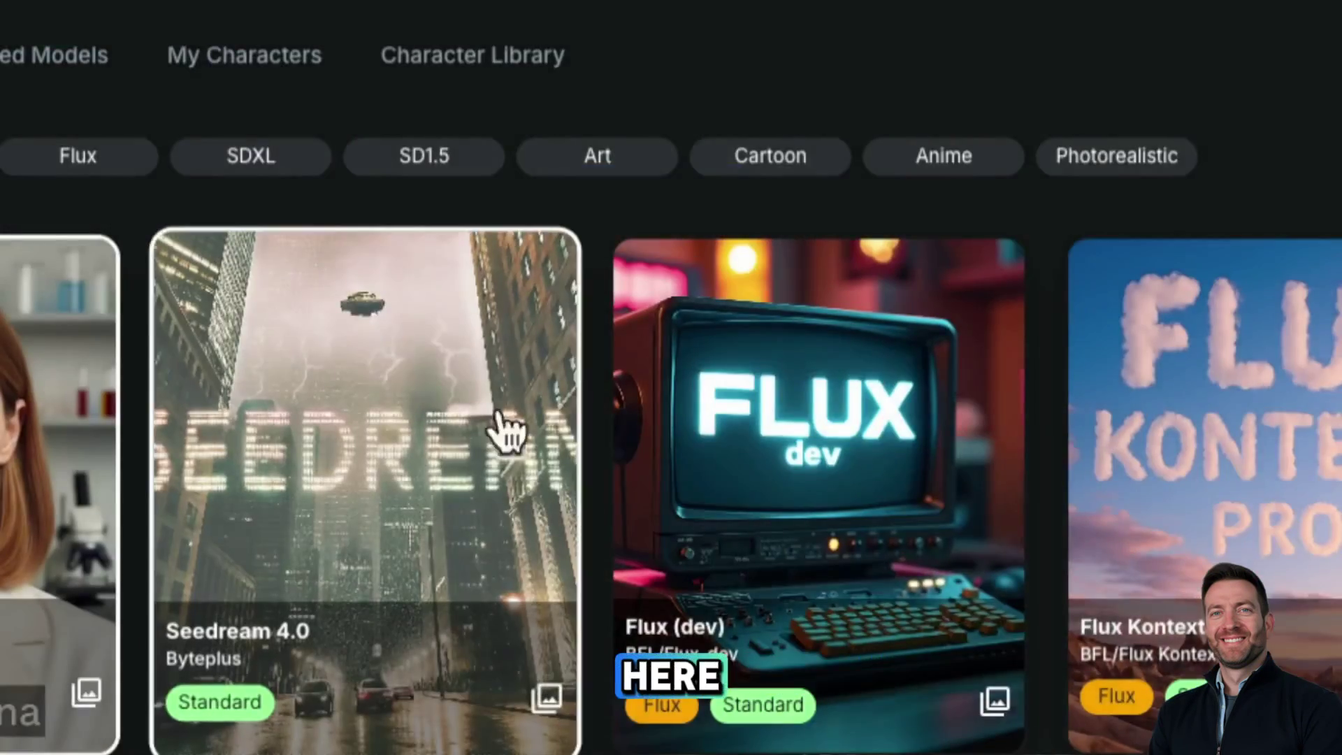
{"action": "scroll", "coordinate": [432, 371], "scroll_direction": "down", "scroll_amount": 10}
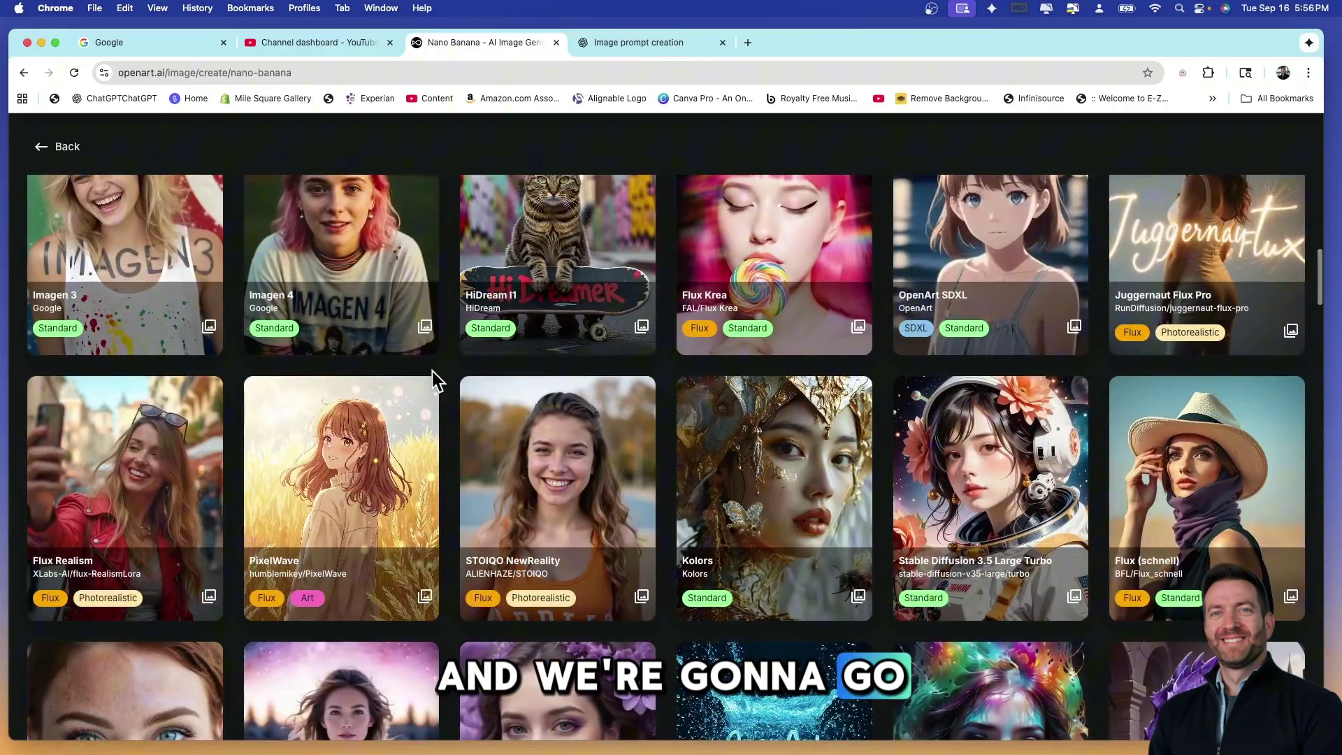
{"action": "scroll", "coordinate": [434, 371], "scroll_direction": "down", "scroll_amount": 5}
{"action": "scroll", "coordinate": [445, 381], "scroll_direction": "down", "scroll_amount": 8}
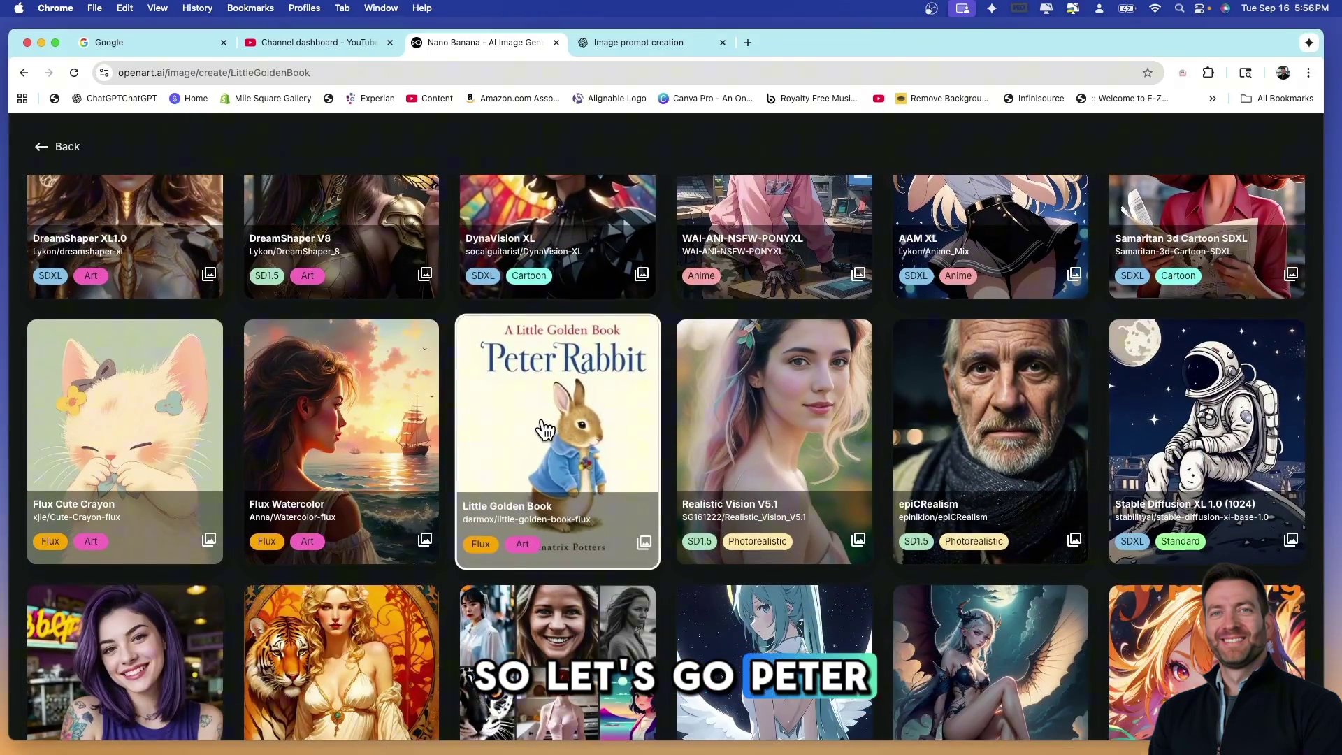
{"action": "left_click", "coordinate": [546, 430]}
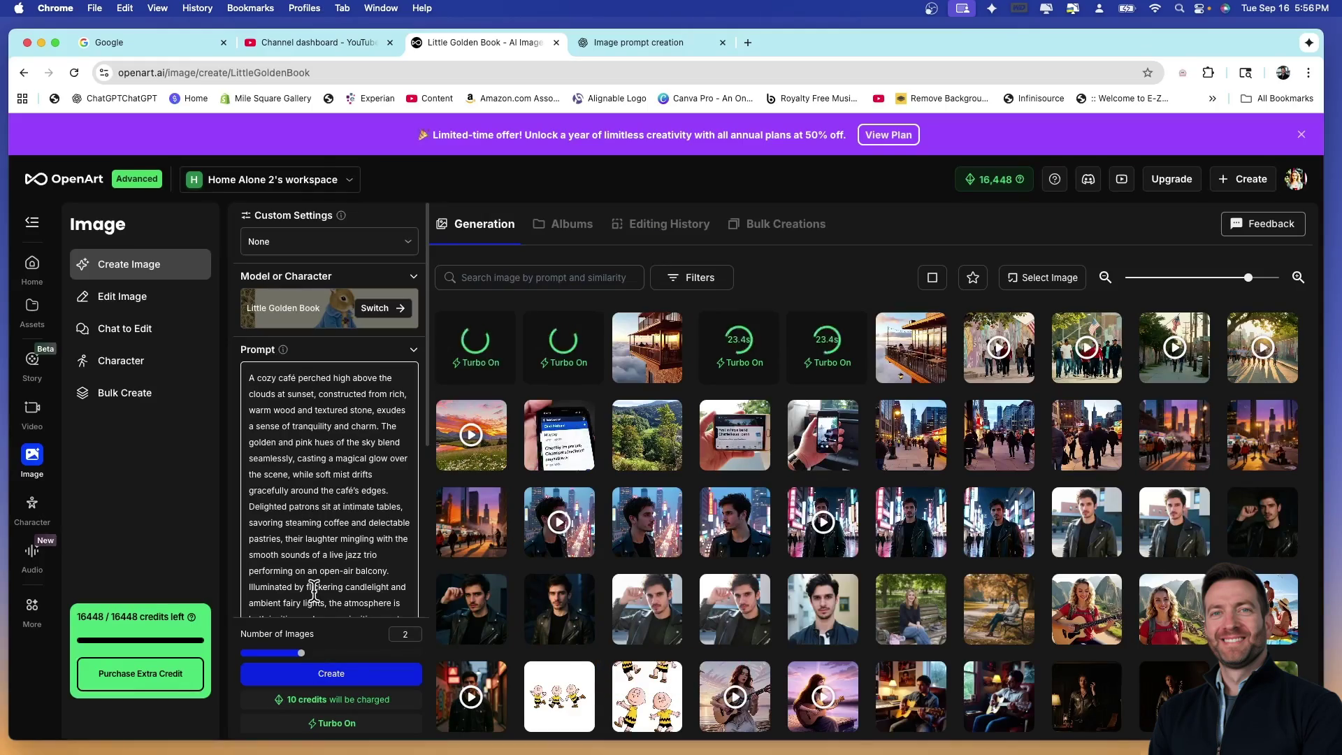
{"action": "left_click", "coordinate": [348, 675]}
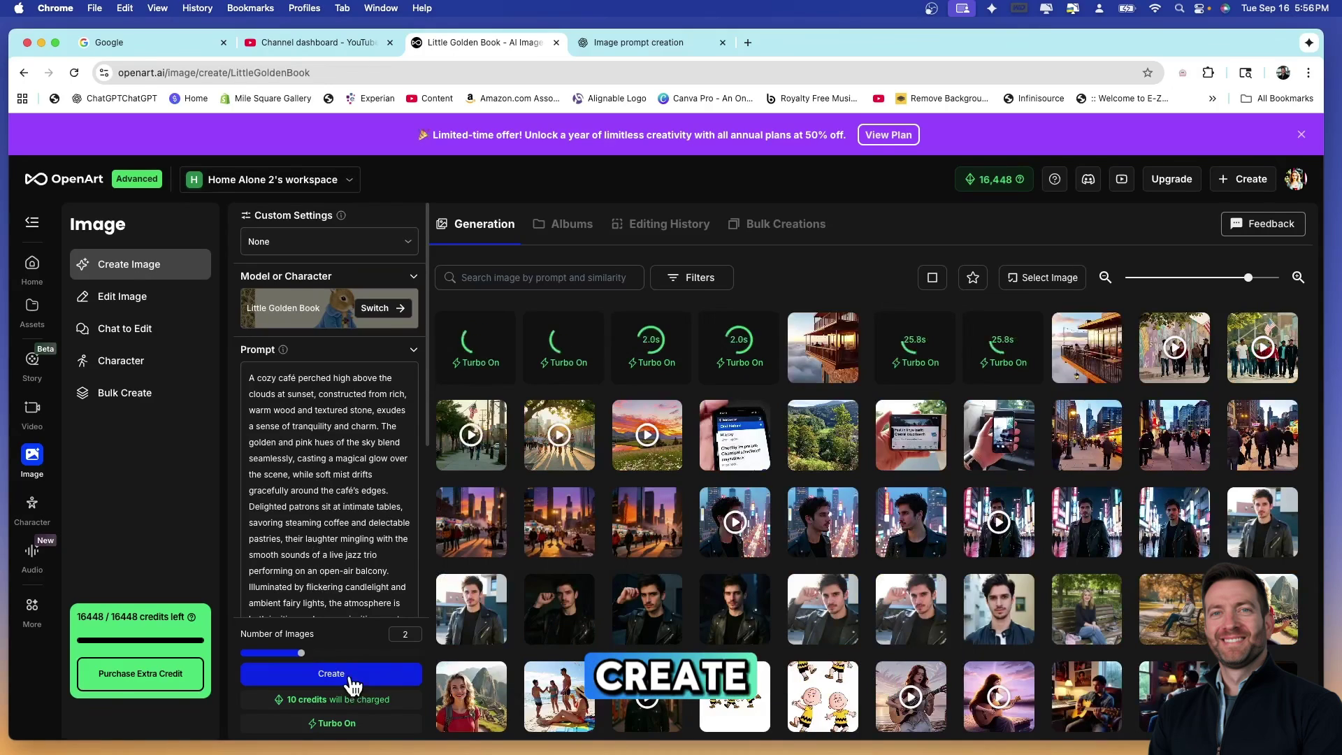
Step: Pick epiC35mm Lora from the model library, two images for 2 credits
{"action": "left_click", "coordinate": [311, 311]}
{"action": "scroll", "coordinate": [501, 469], "scroll_direction": "down", "scroll_amount": 10}
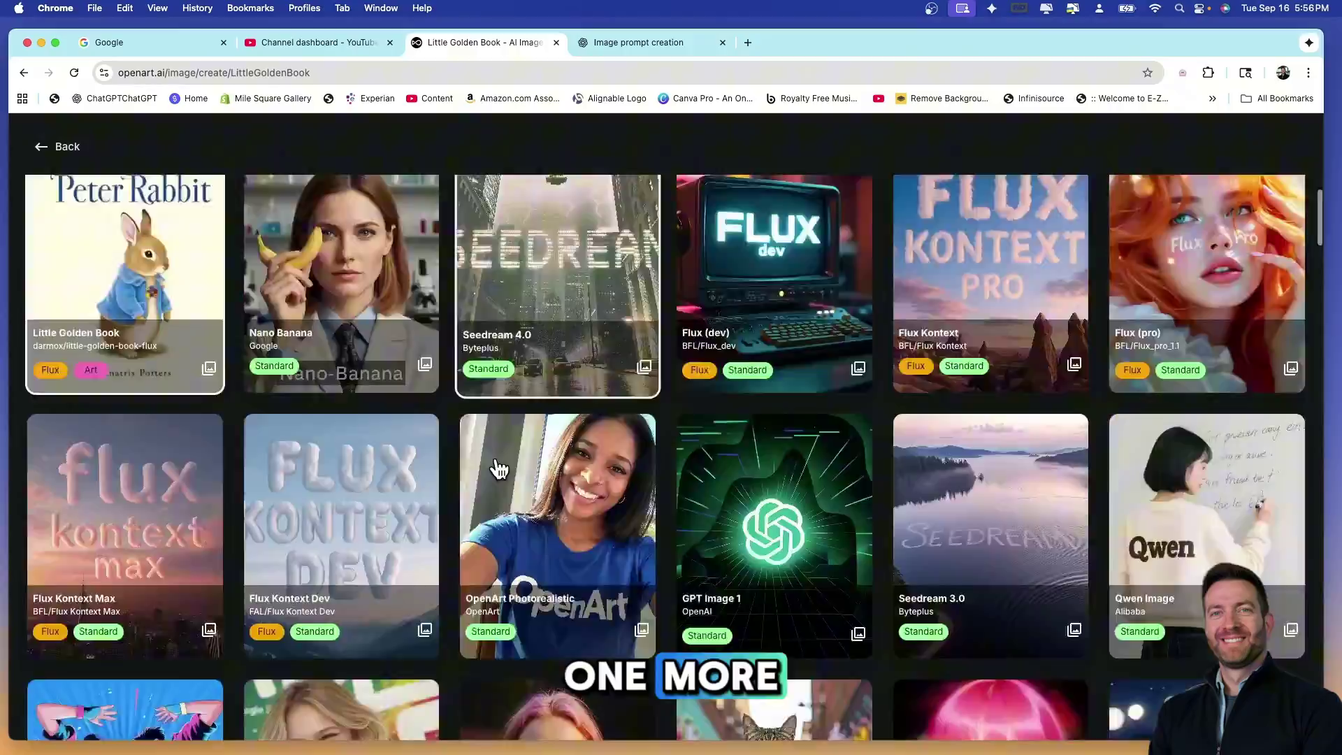
{"action": "scroll", "coordinate": [500, 467], "scroll_direction": "down", "scroll_amount": 15}
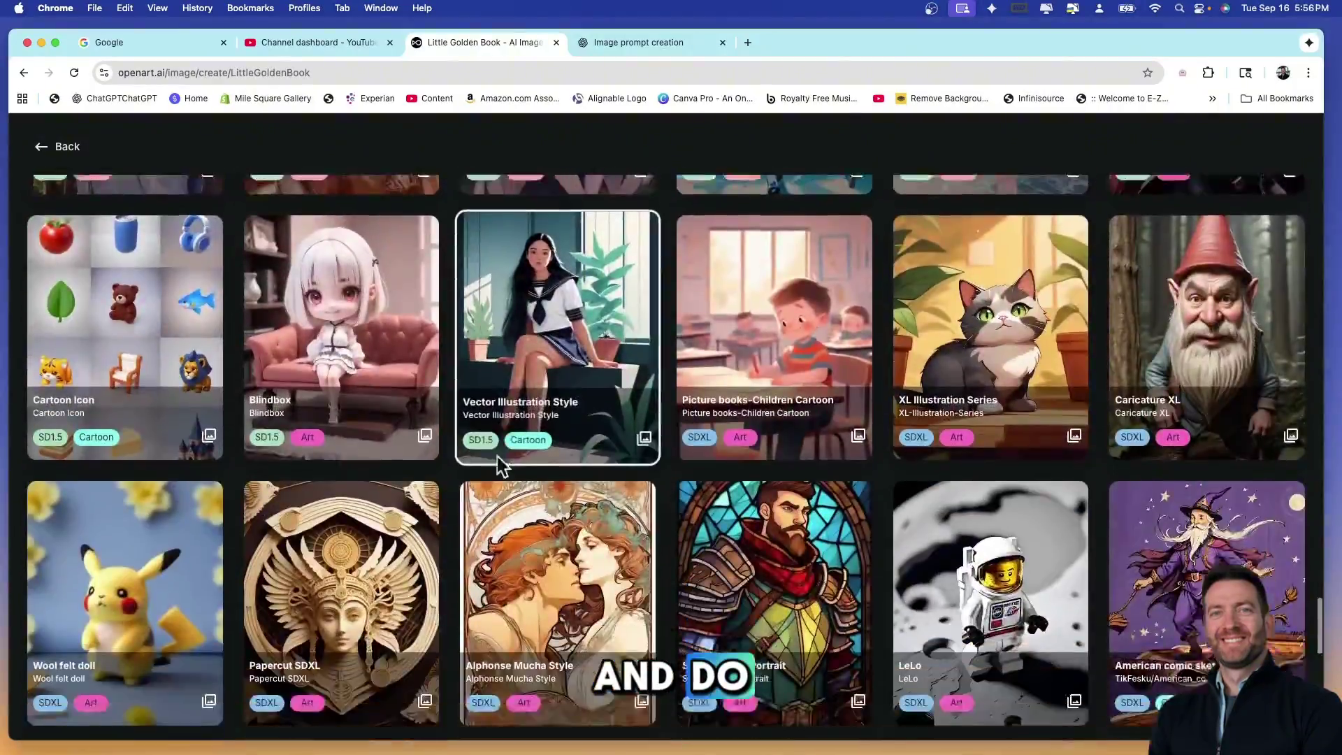
{"action": "scroll", "coordinate": [498, 465], "scroll_direction": "down", "scroll_amount": 4}
{"action": "scroll", "coordinate": [495, 464], "scroll_direction": "up", "scroll_amount": 4}
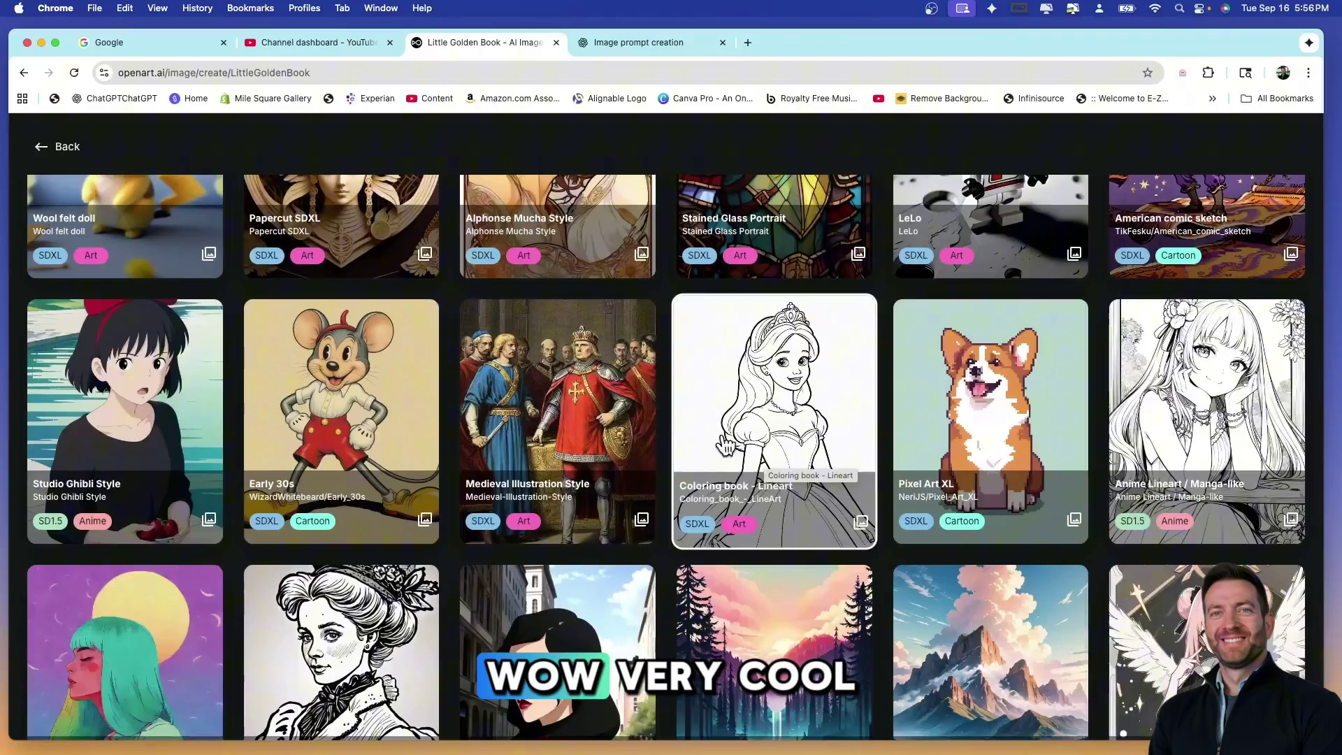
{"action": "scroll", "coordinate": [625, 450], "scroll_direction": "down", "scroll_amount": 5}
{"action": "scroll", "coordinate": [650, 441], "scroll_direction": "up", "scroll_amount": 6}
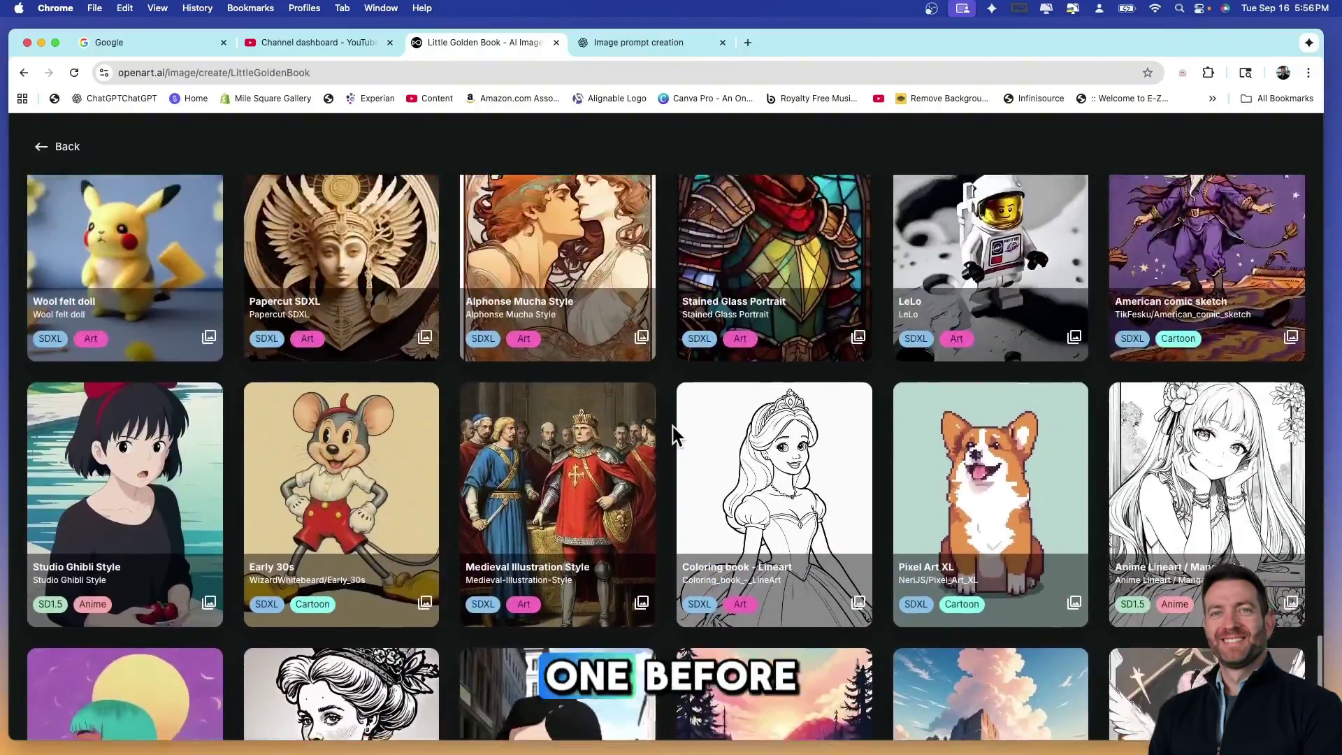
{"action": "scroll", "coordinate": [672, 427], "scroll_direction": "down", "scroll_amount": 5}
{"action": "scroll", "coordinate": [673, 427], "scroll_direction": "up", "scroll_amount": 6}
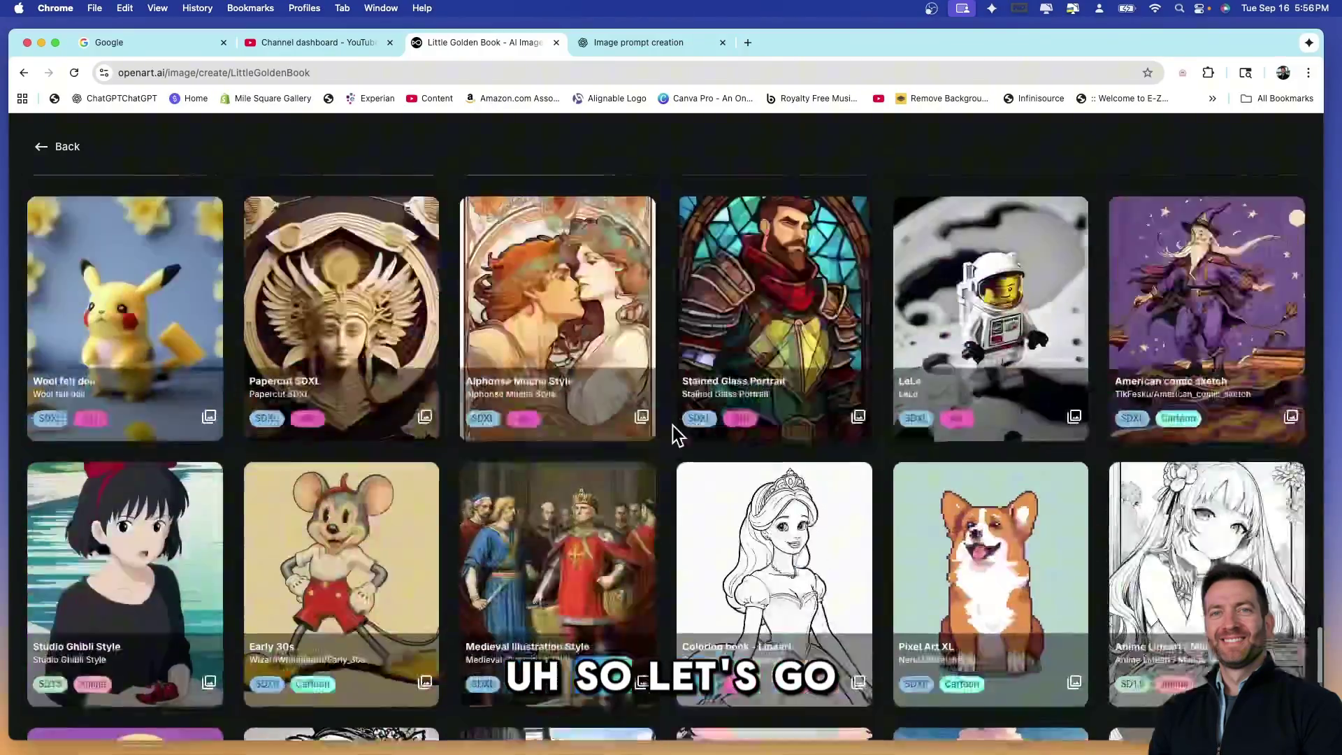
{"action": "scroll", "coordinate": [673, 426], "scroll_direction": "up", "scroll_amount": 10}
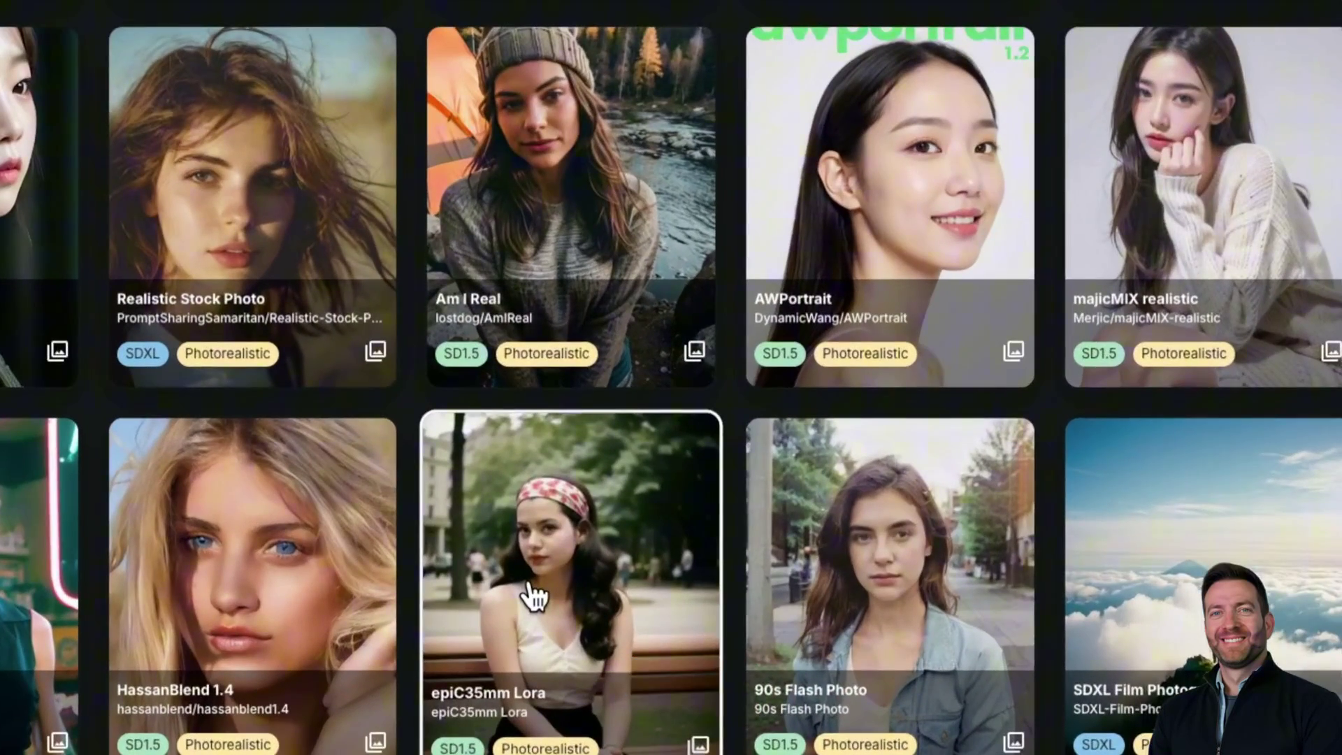
{"action": "left_click", "coordinate": [535, 596]}
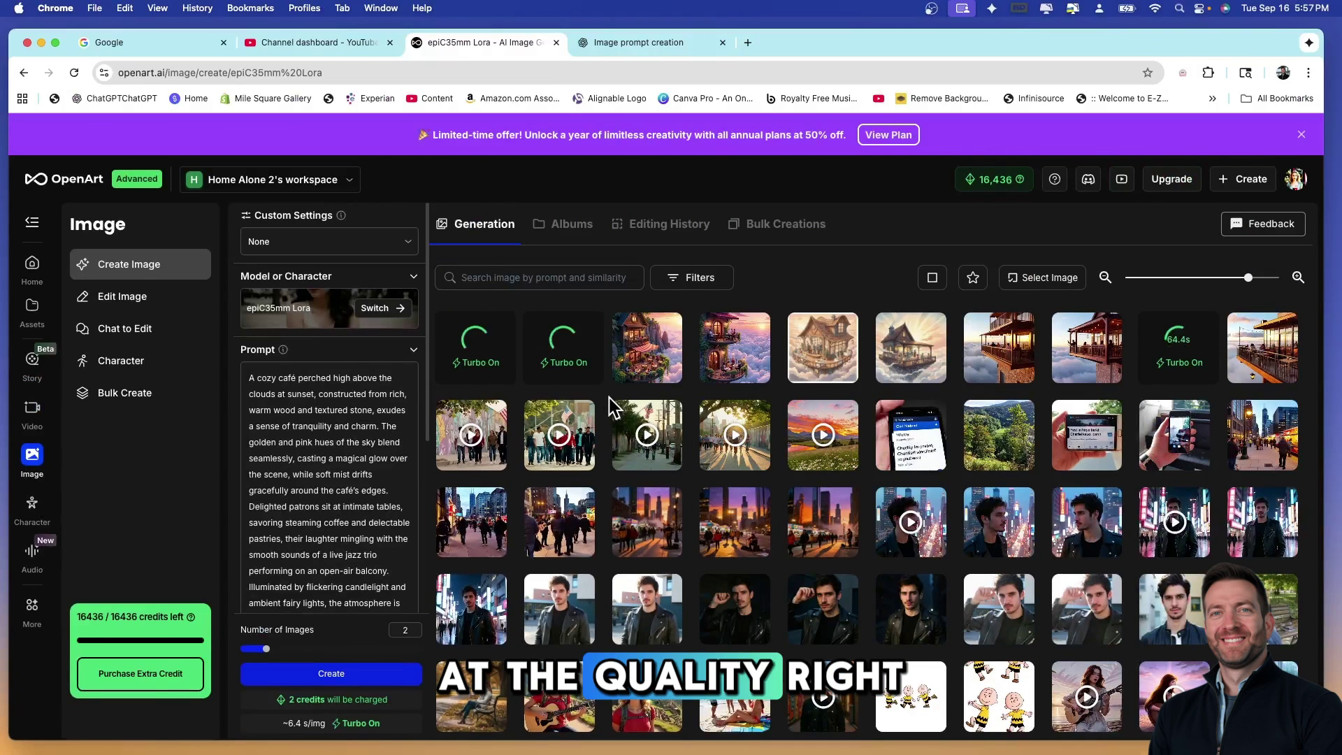
Step: View café renders full size, play the street scene video, and settle on a photorealistic café image
{"action": "scroll", "coordinate": [341, 428], "scroll_direction": "down", "scroll_amount": 4}
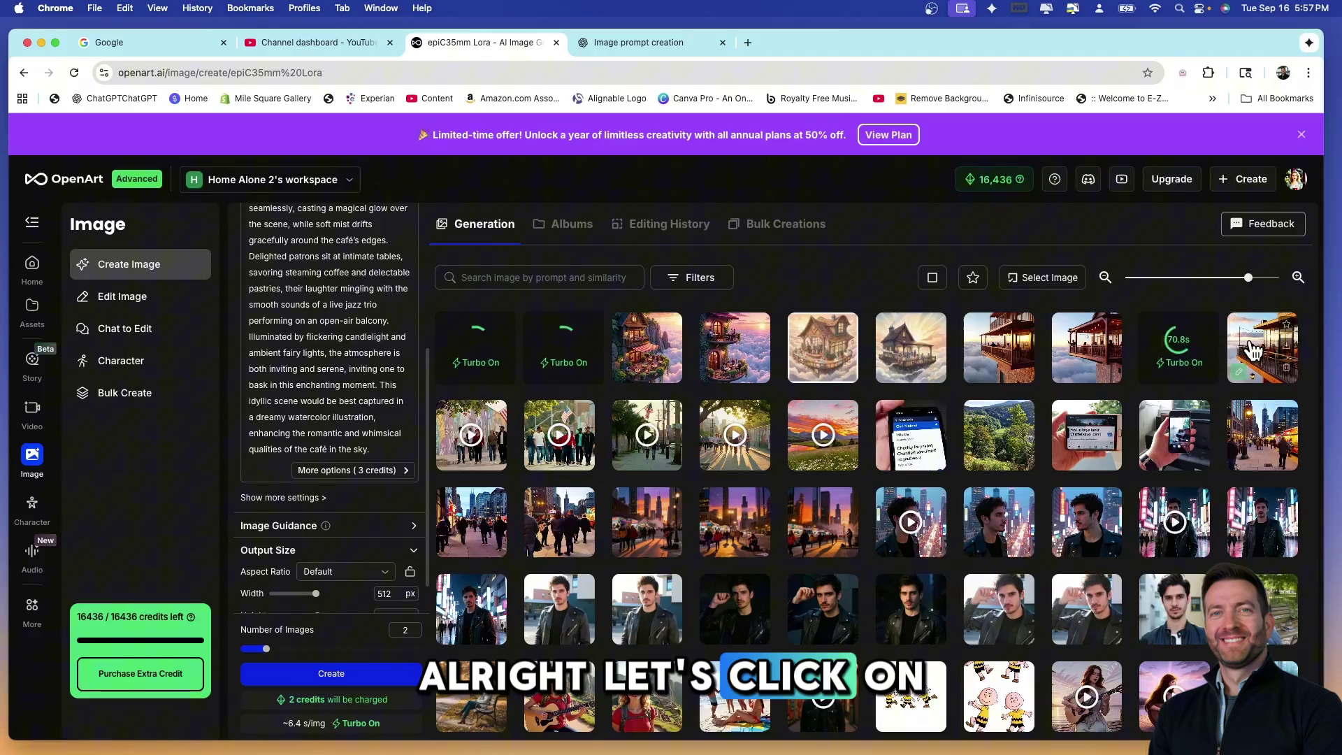
{"action": "left_click", "coordinate": [1252, 350]}
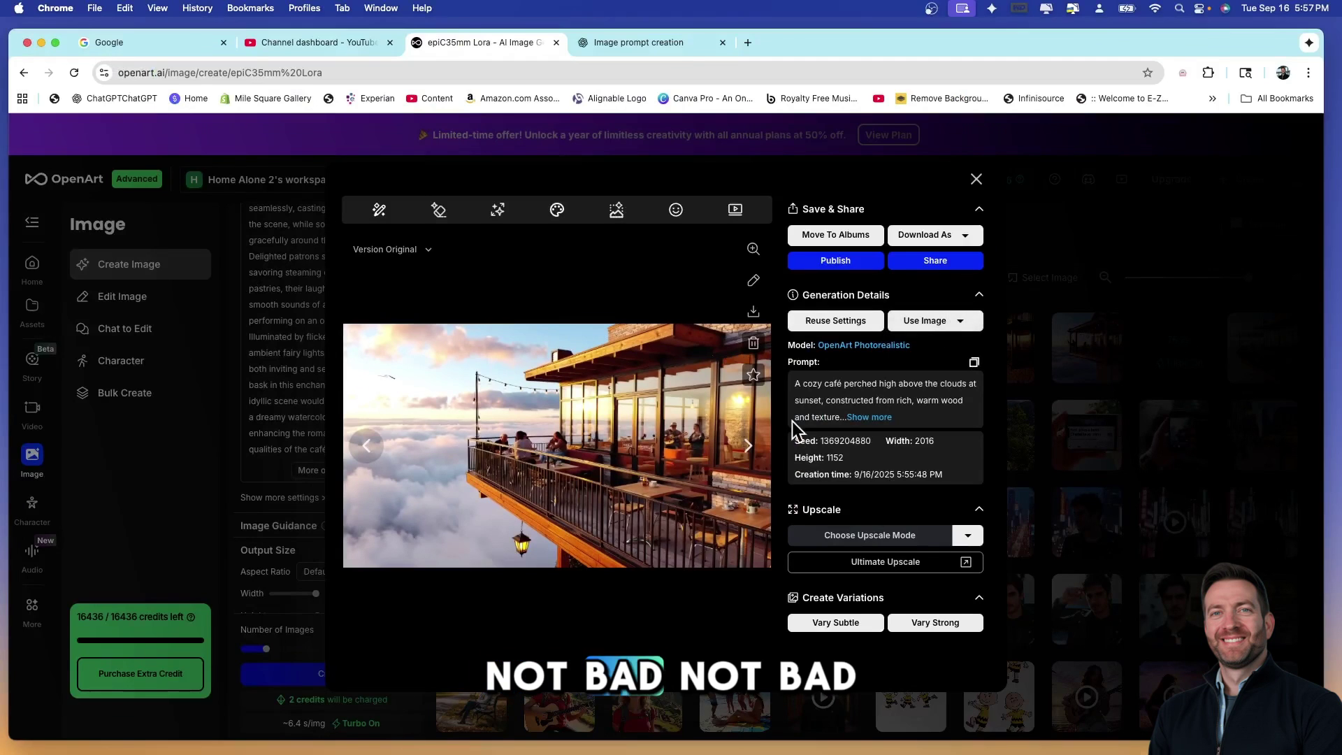
{"action": "left_click", "coordinate": [750, 448]}
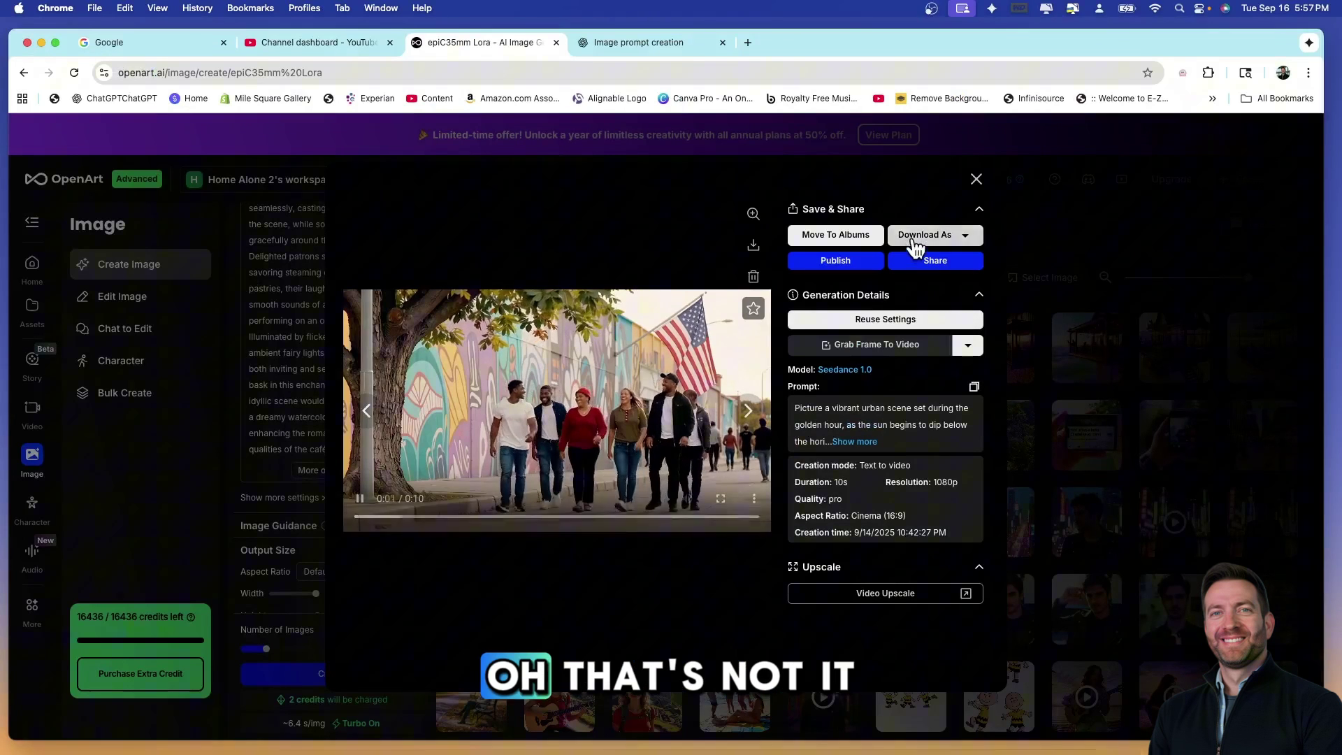
{"action": "left_click", "coordinate": [366, 411]}
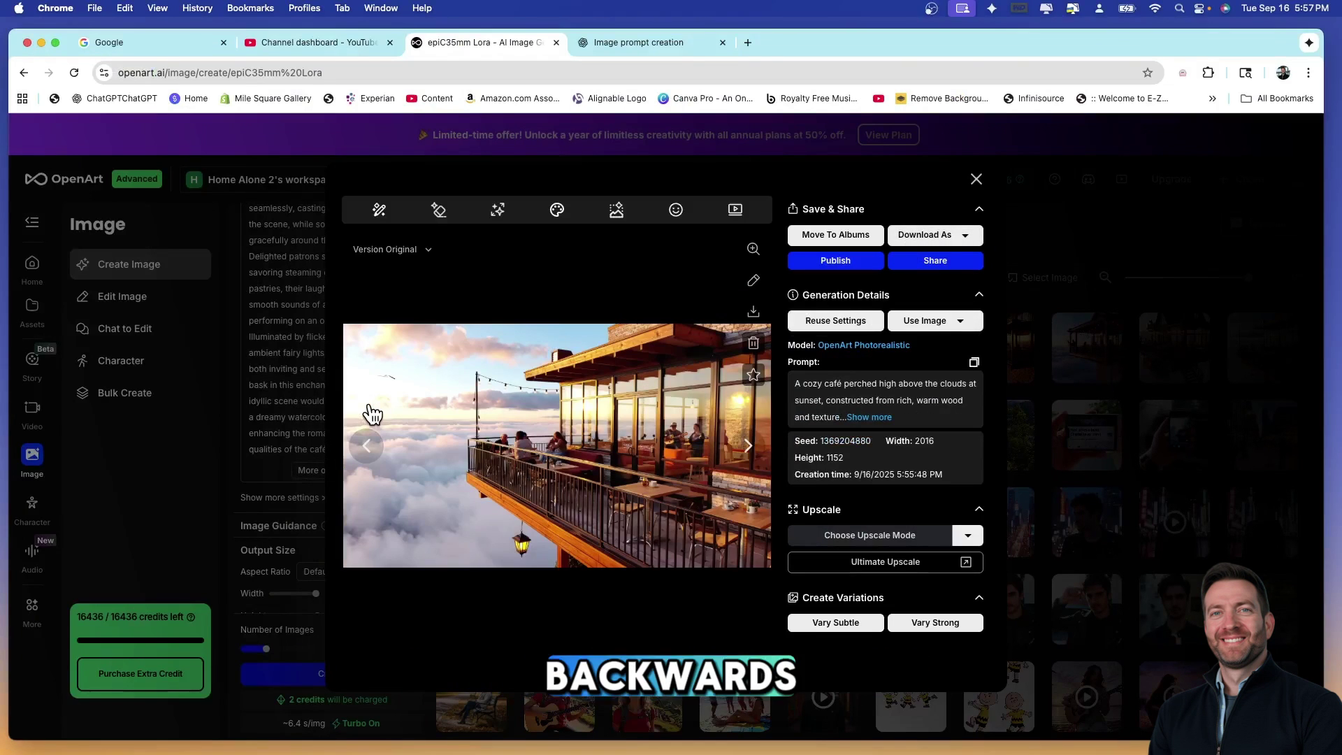
{"action": "left_click", "coordinate": [750, 446]}
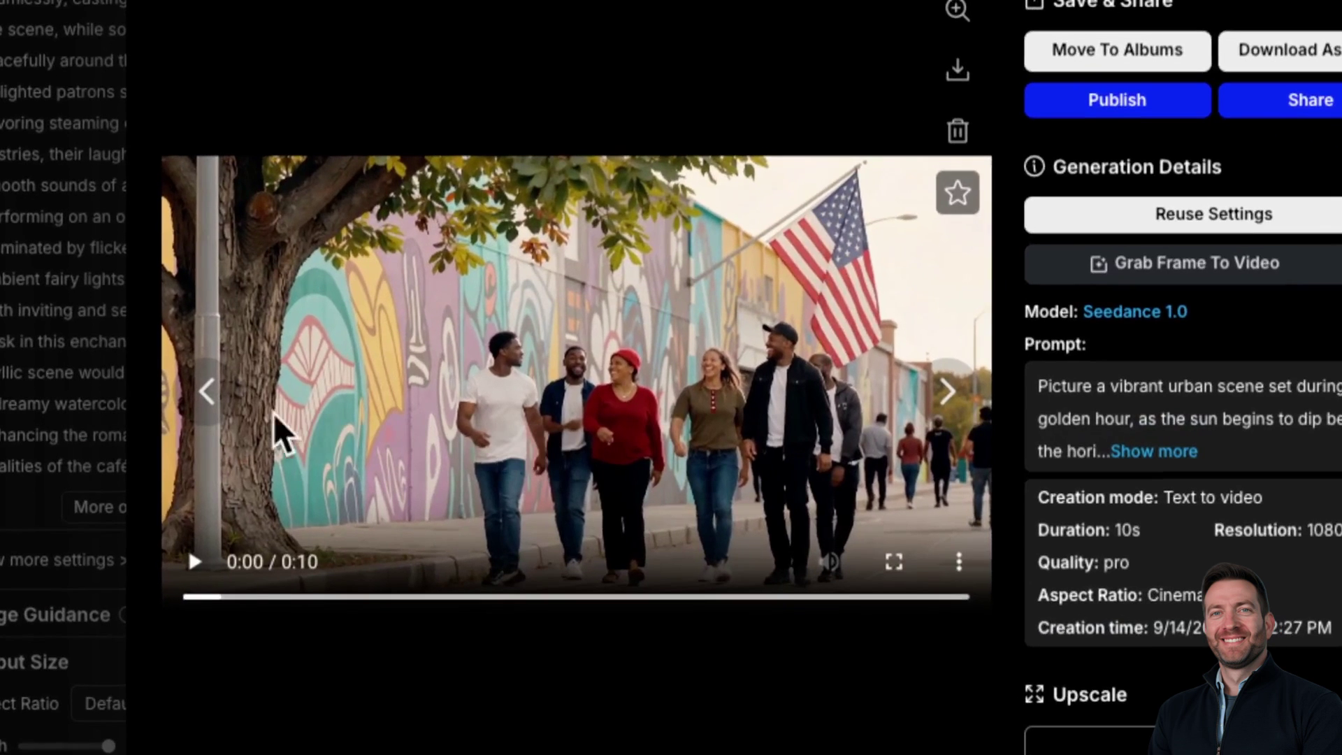
{"action": "left_click", "coordinate": [207, 390]}
{"action": "left_click", "coordinate": [941, 447]}
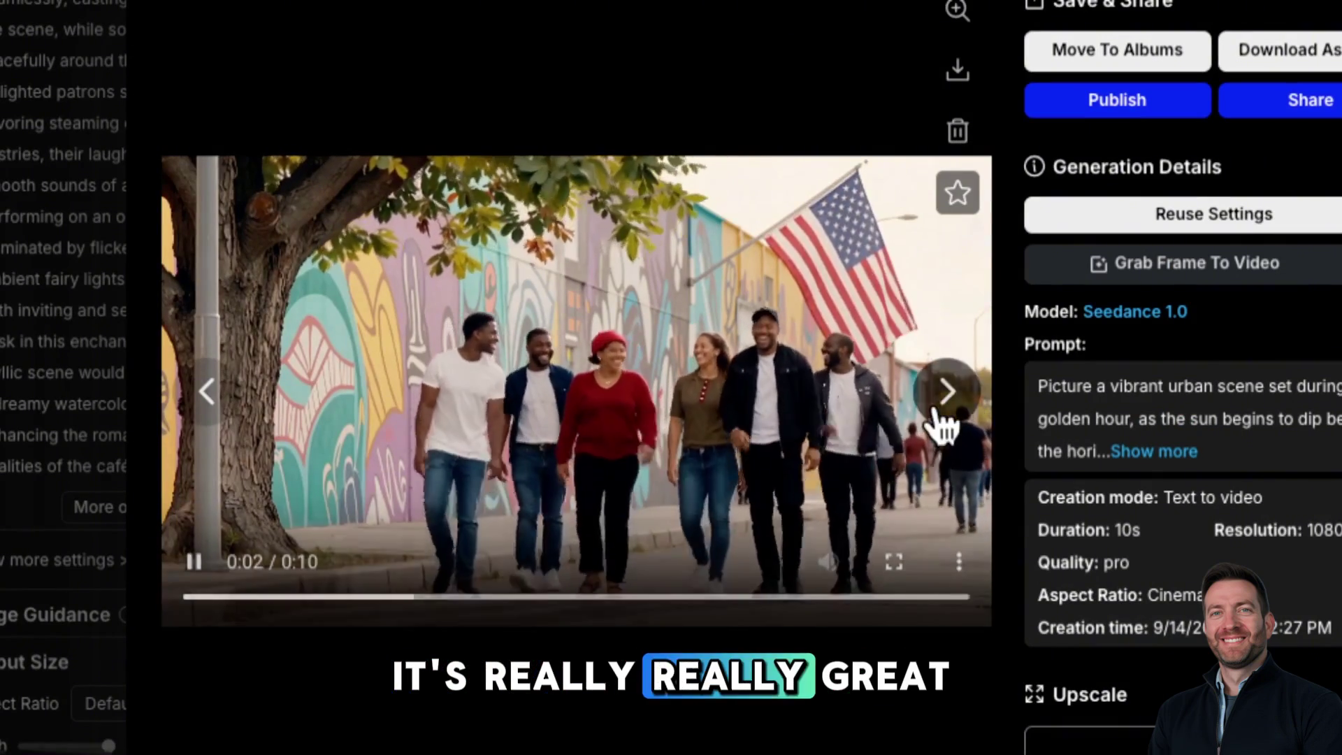
{"action": "left_click", "coordinate": [940, 418]}
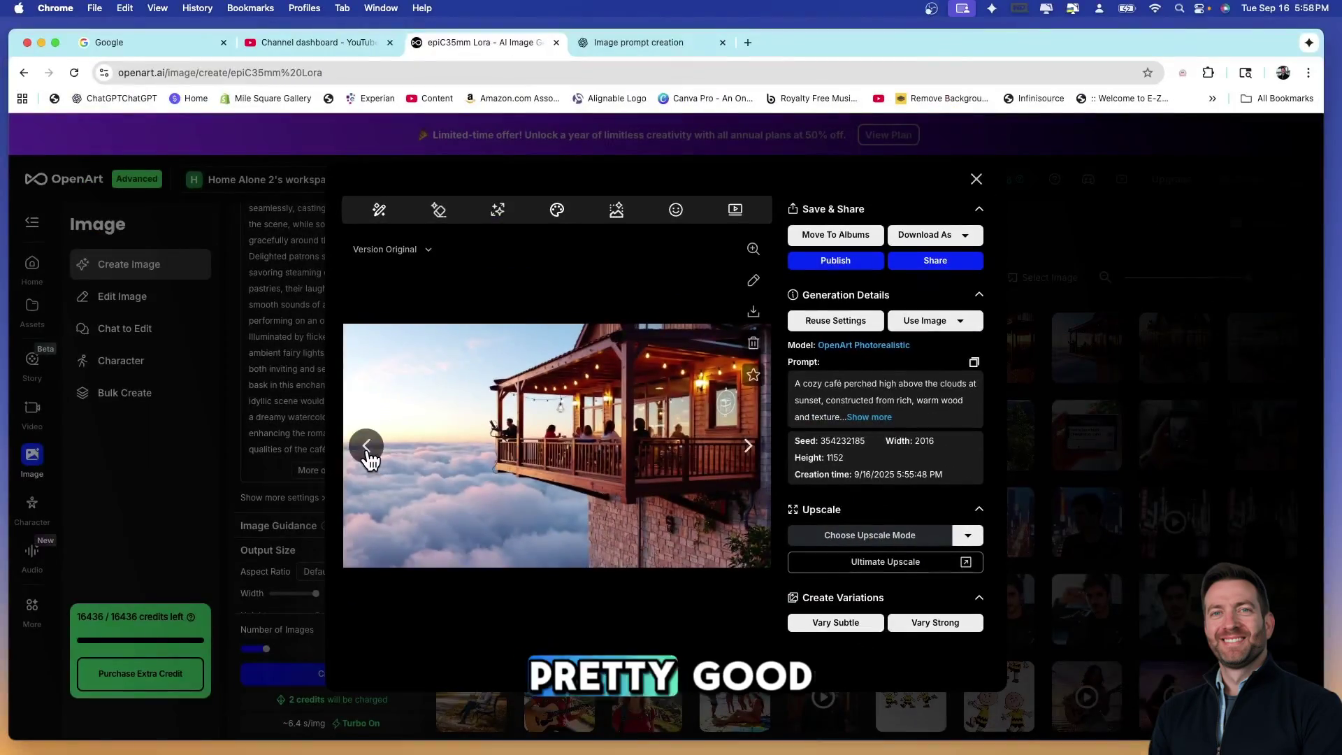
{"action": "left_click", "coordinate": [367, 447]}
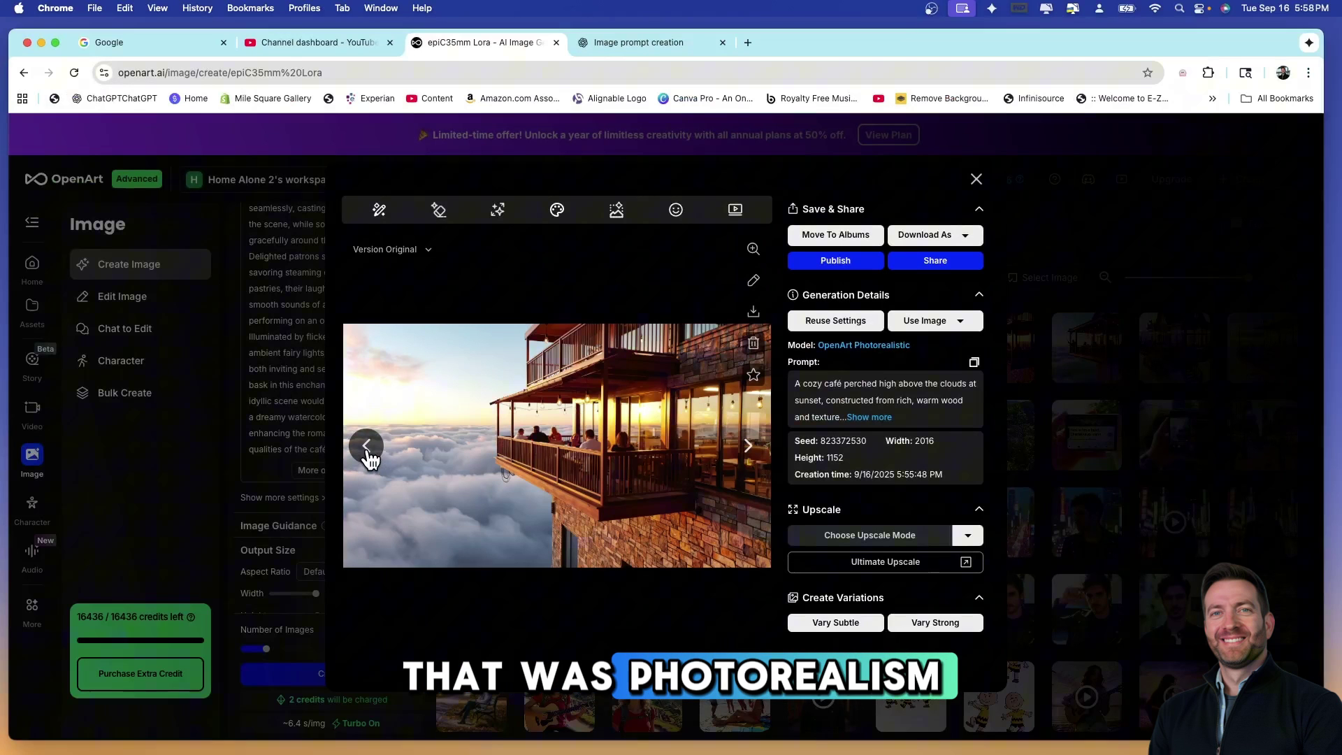
Step: Browse the watercolor Nano Banana café images in the viewer
{"action": "left_click", "coordinate": [367, 447]}
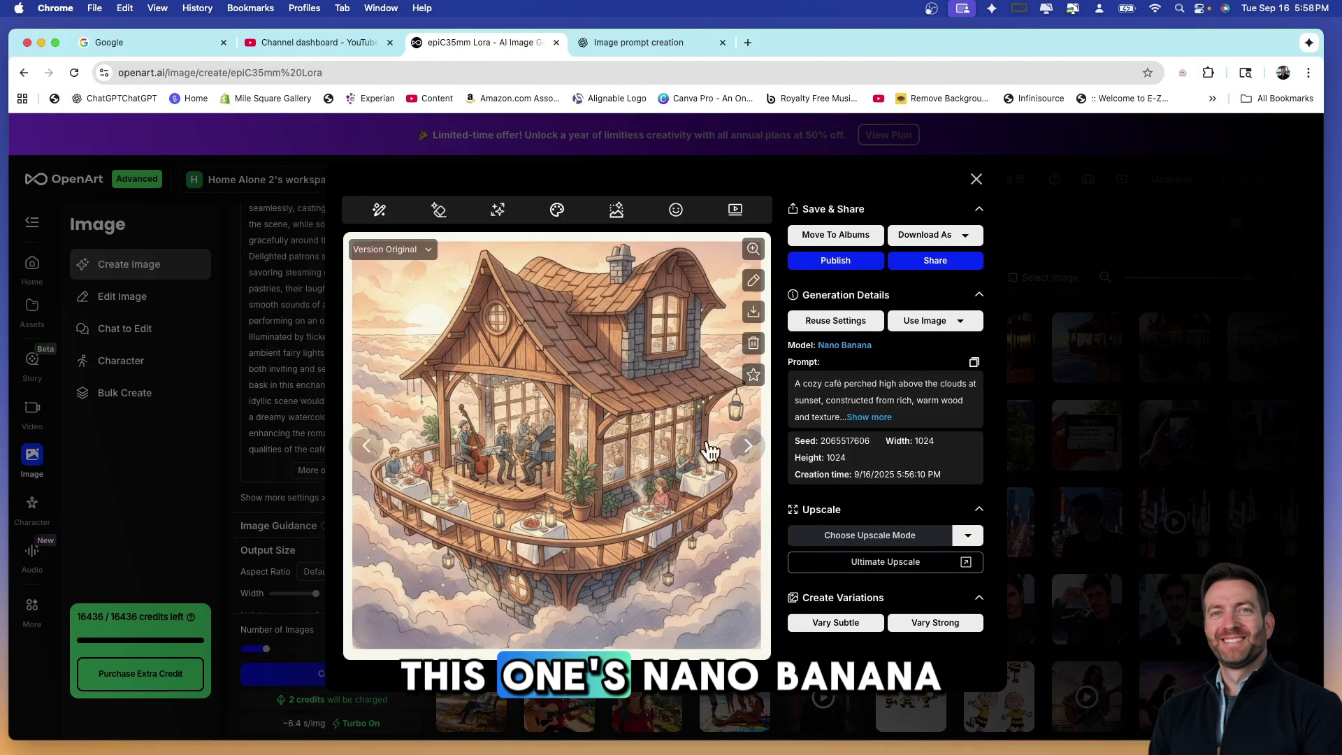
{"action": "left_click", "coordinate": [747, 446]}
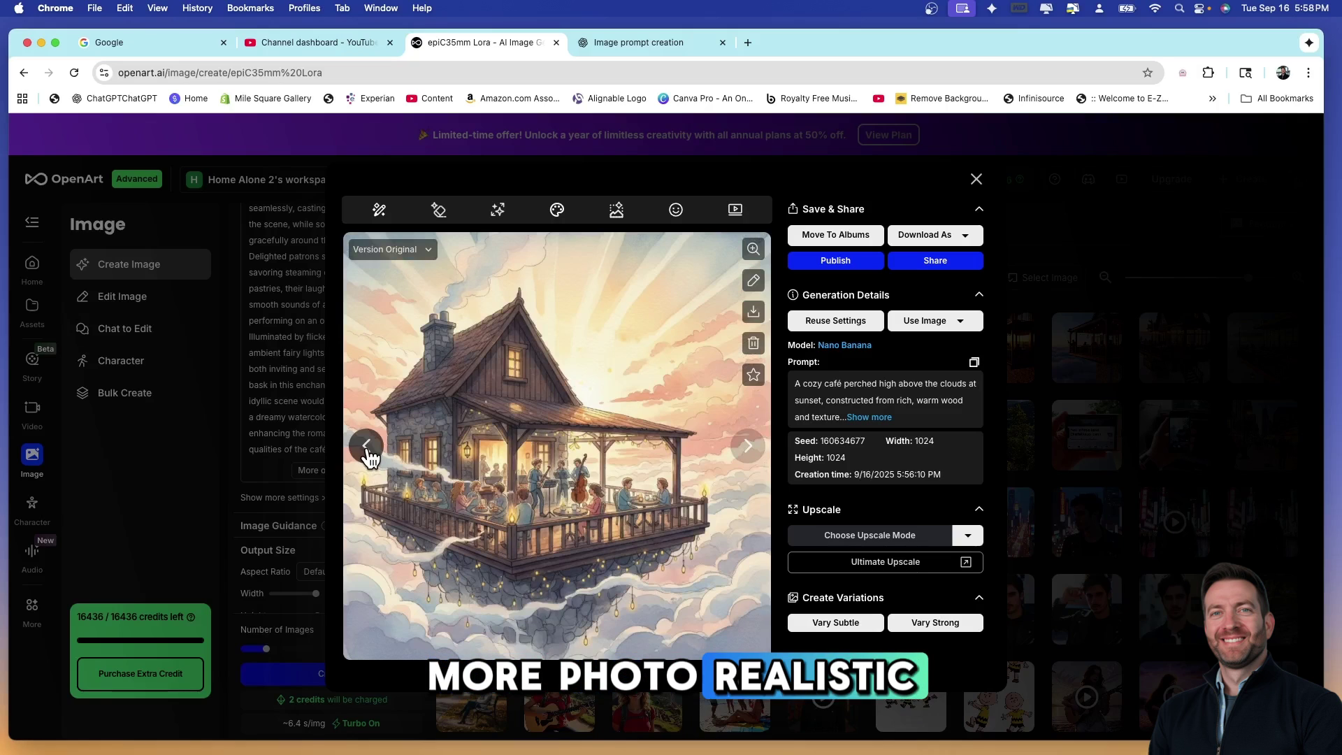
{"action": "right_click", "coordinate": [900, 339]}
{"action": "key", "text": "Escape"}
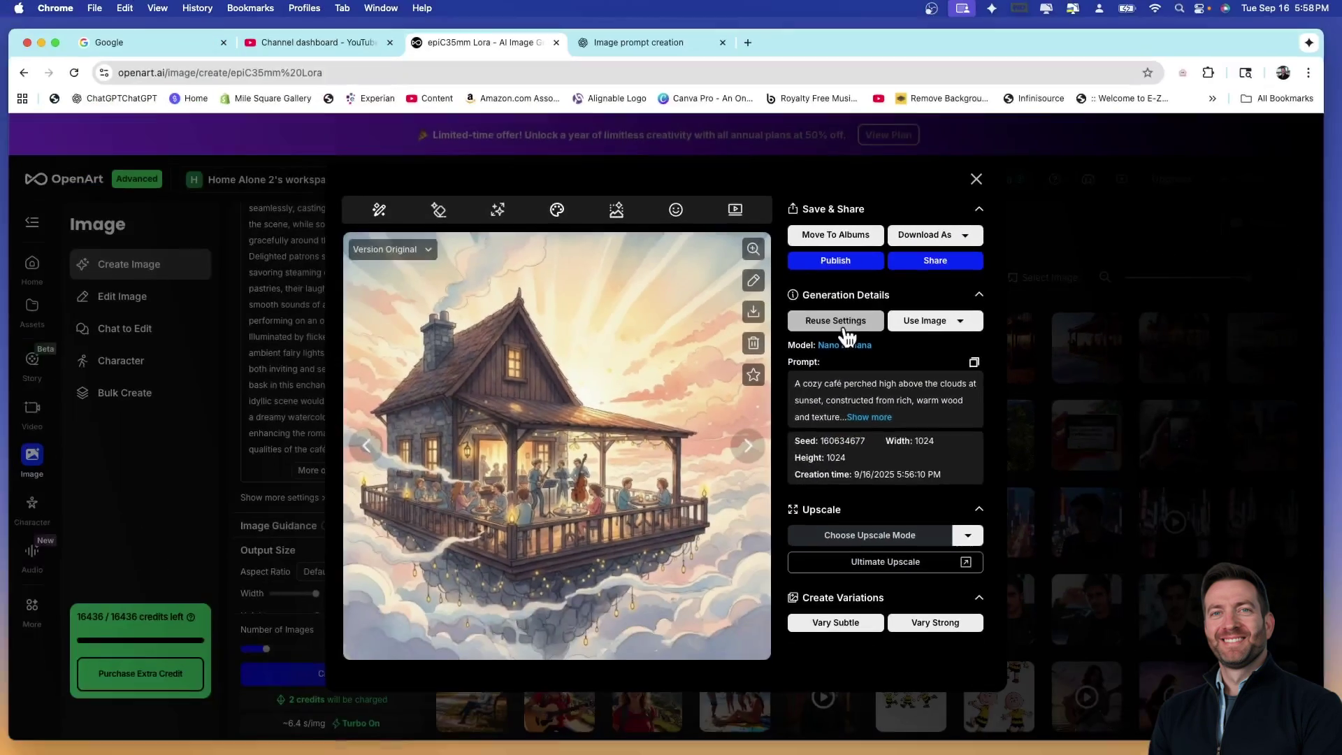
{"action": "key", "text": "Right"}
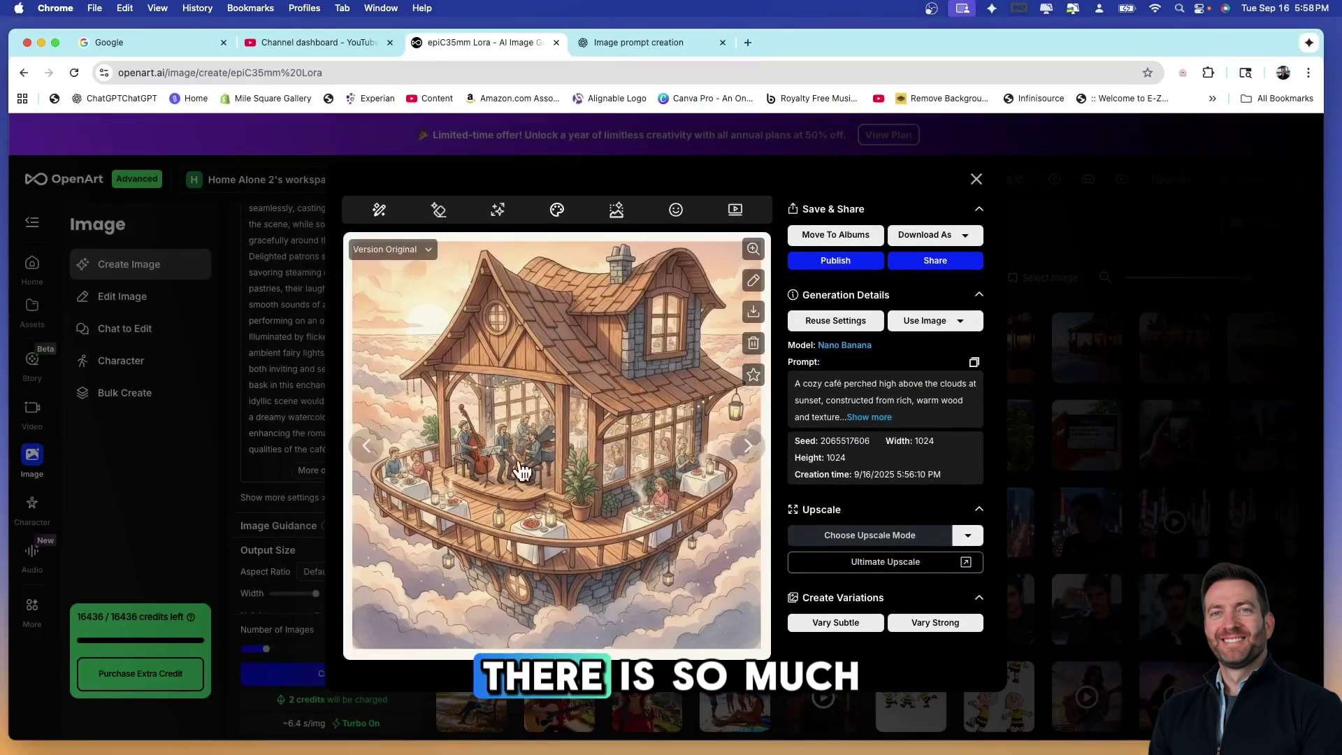
Step: Browse the tower balcony, cliffside chalet and couple café images, then close the viewer
{"action": "left_click", "coordinate": [366, 451]}
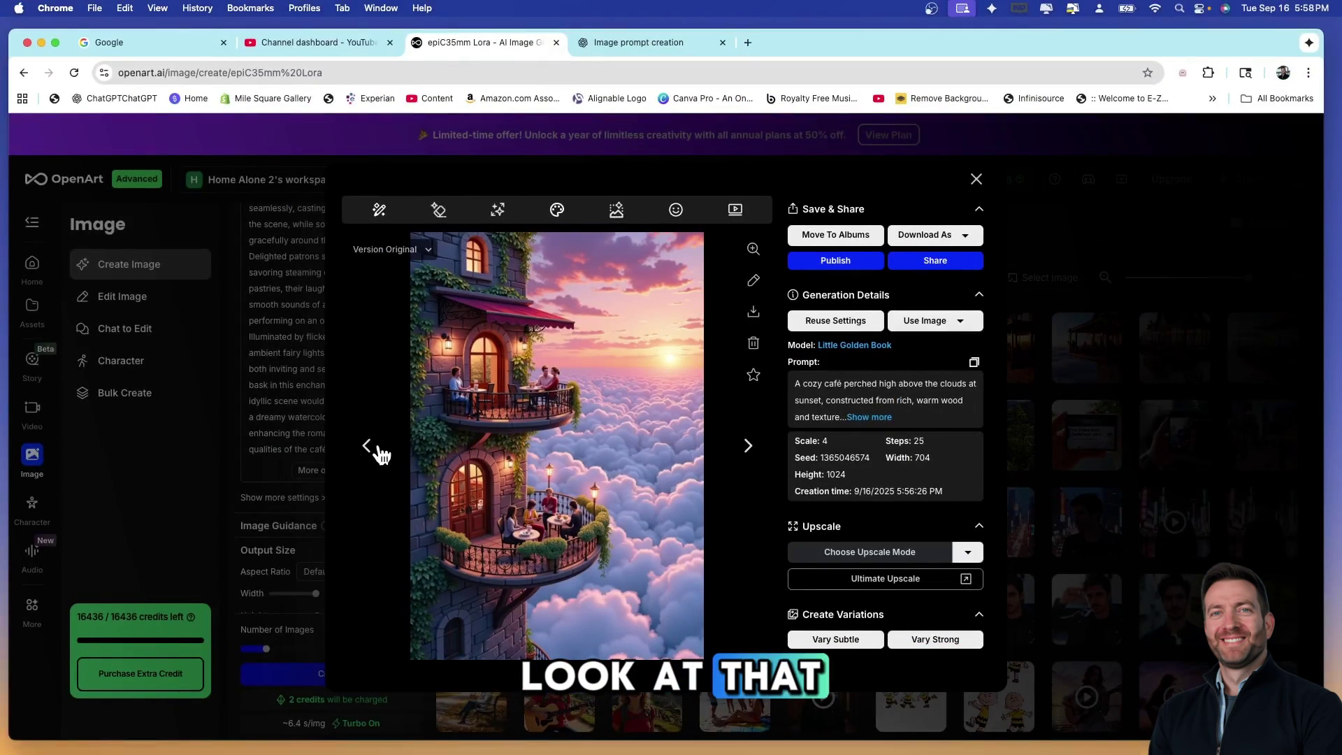
{"action": "left_click", "coordinate": [376, 453]}
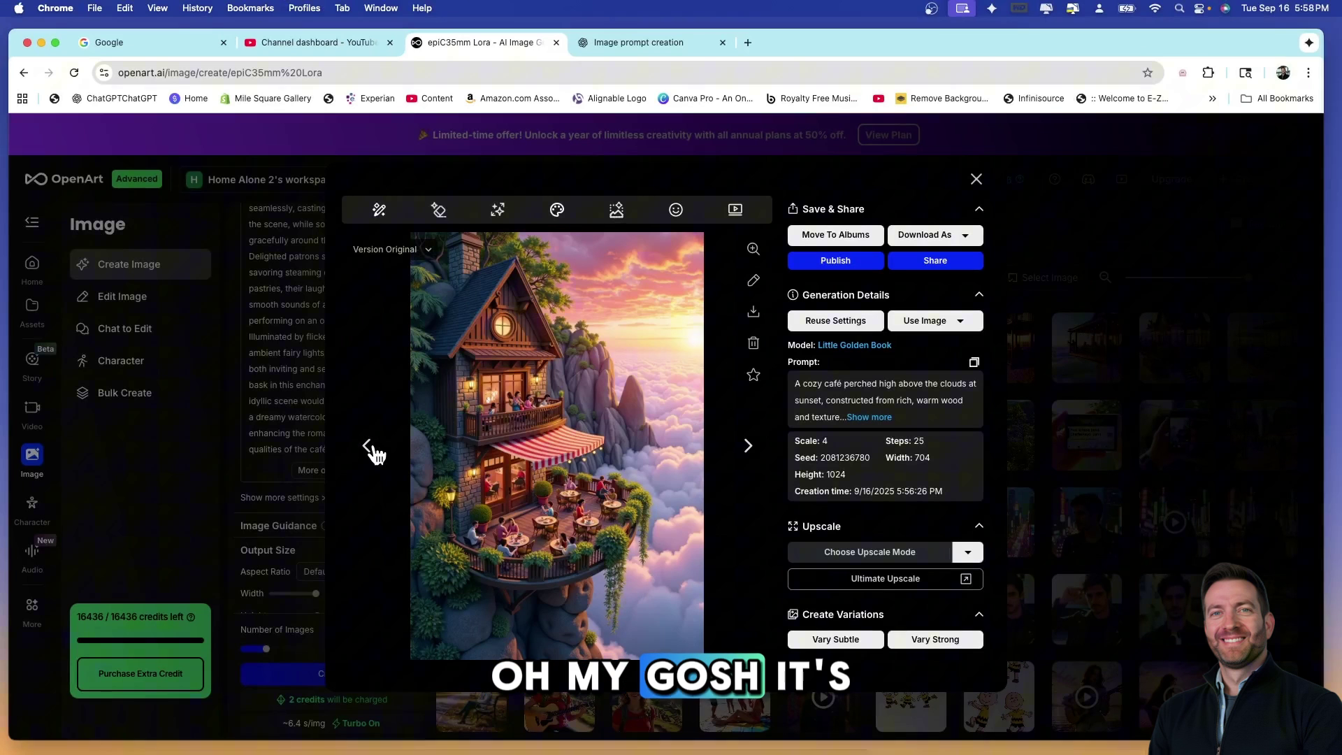
{"action": "left_click", "coordinate": [368, 448]}
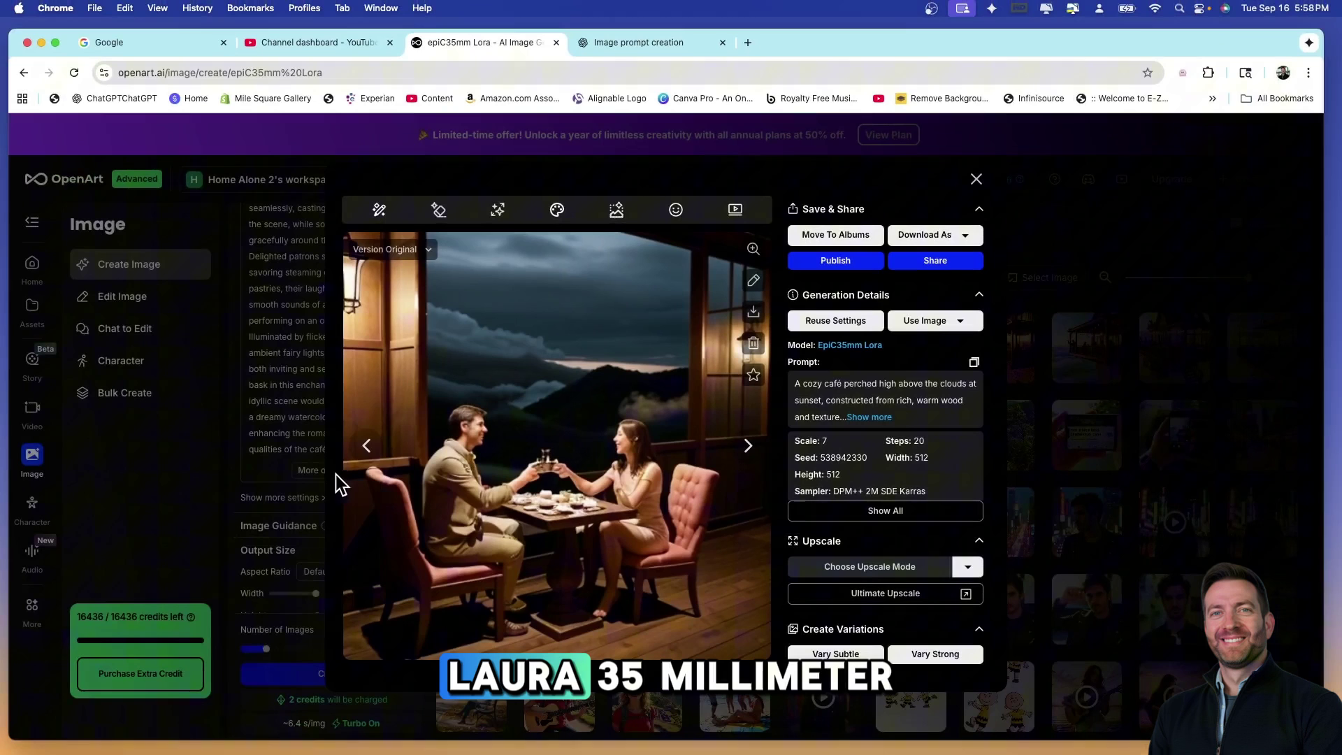
{"action": "left_click", "coordinate": [368, 447]}
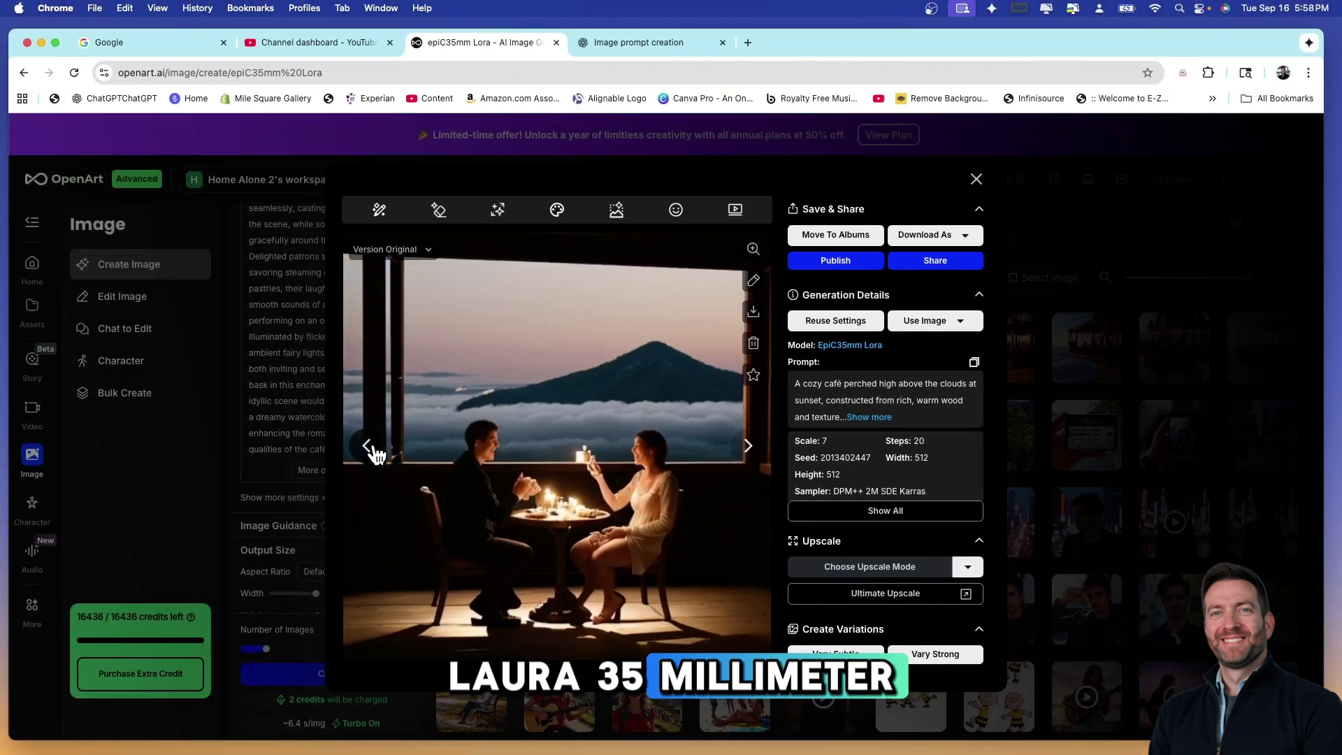
{"action": "left_click", "coordinate": [749, 447]}
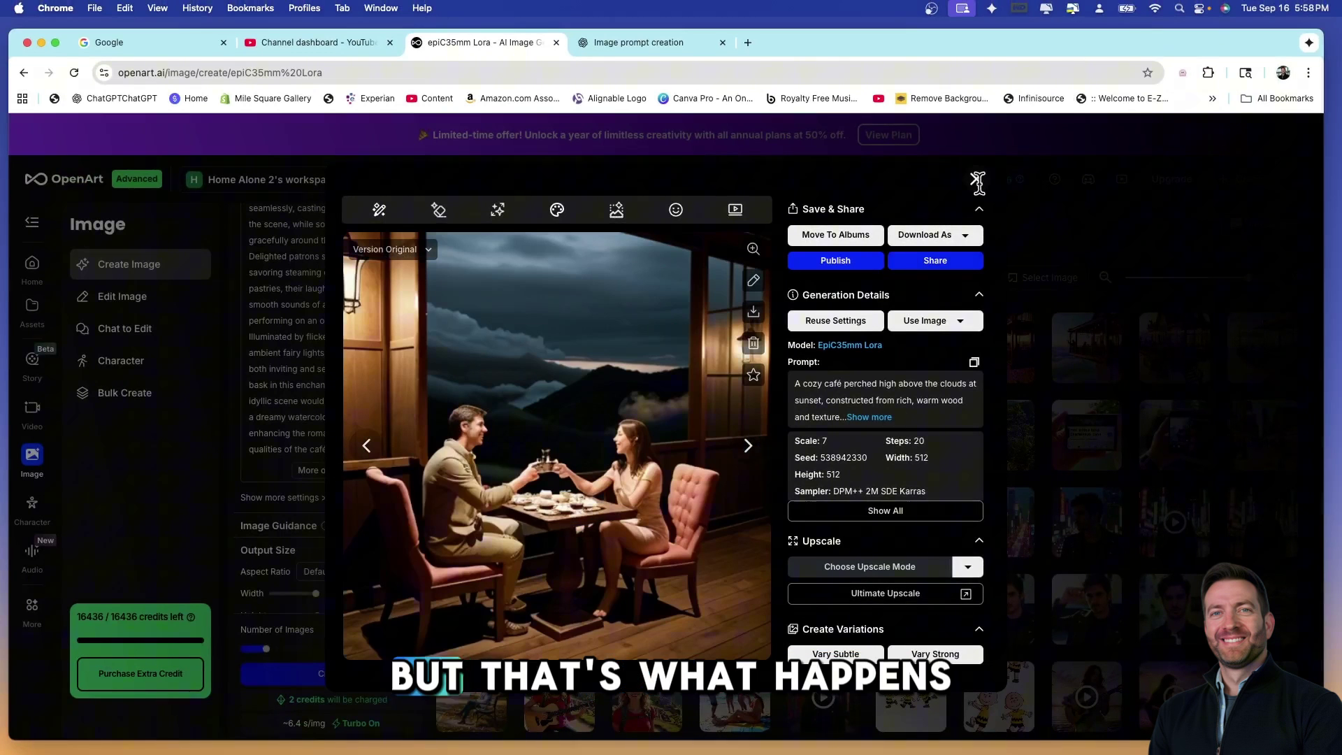
{"action": "left_click", "coordinate": [978, 179]}
{"action": "scroll", "coordinate": [329, 350], "scroll_direction": "up", "scroll_amount": 10}
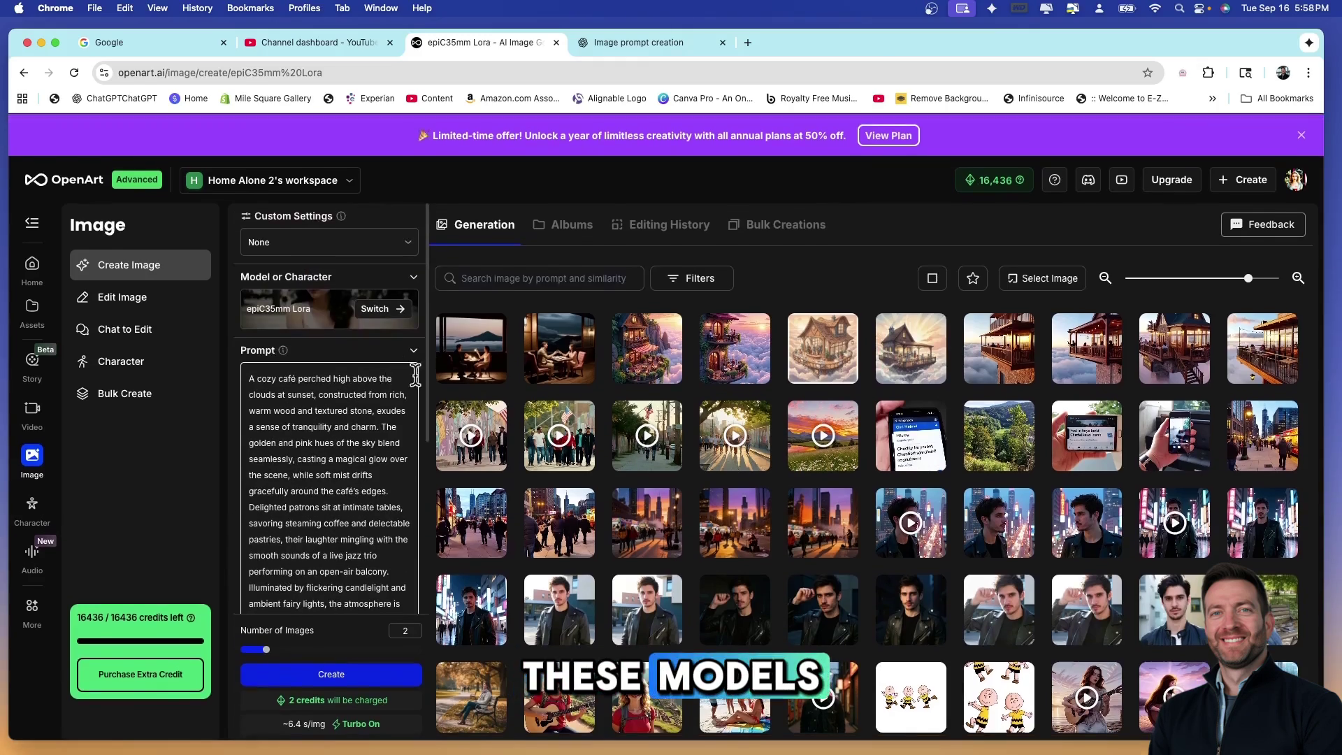
{"action": "left_click", "coordinate": [328, 217]}
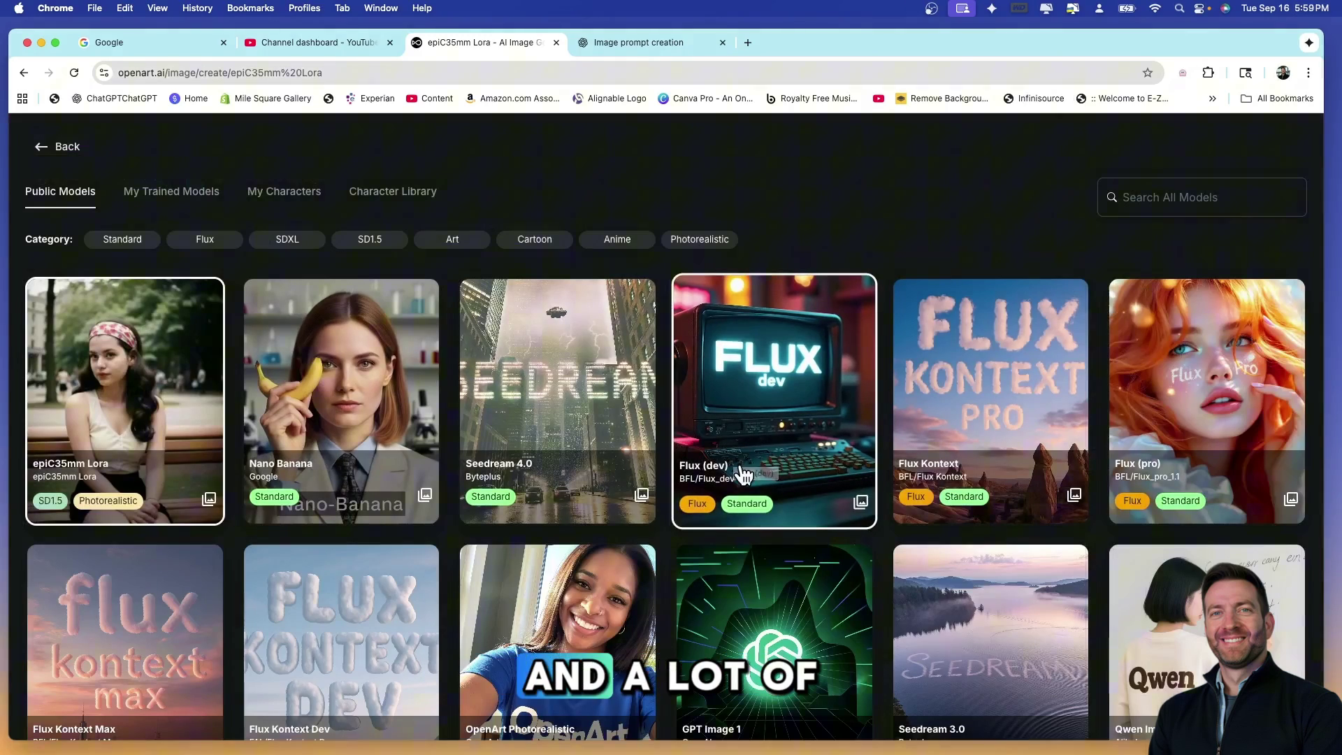
{"action": "scroll", "coordinate": [781, 489], "scroll_direction": "down", "scroll_amount": 5}
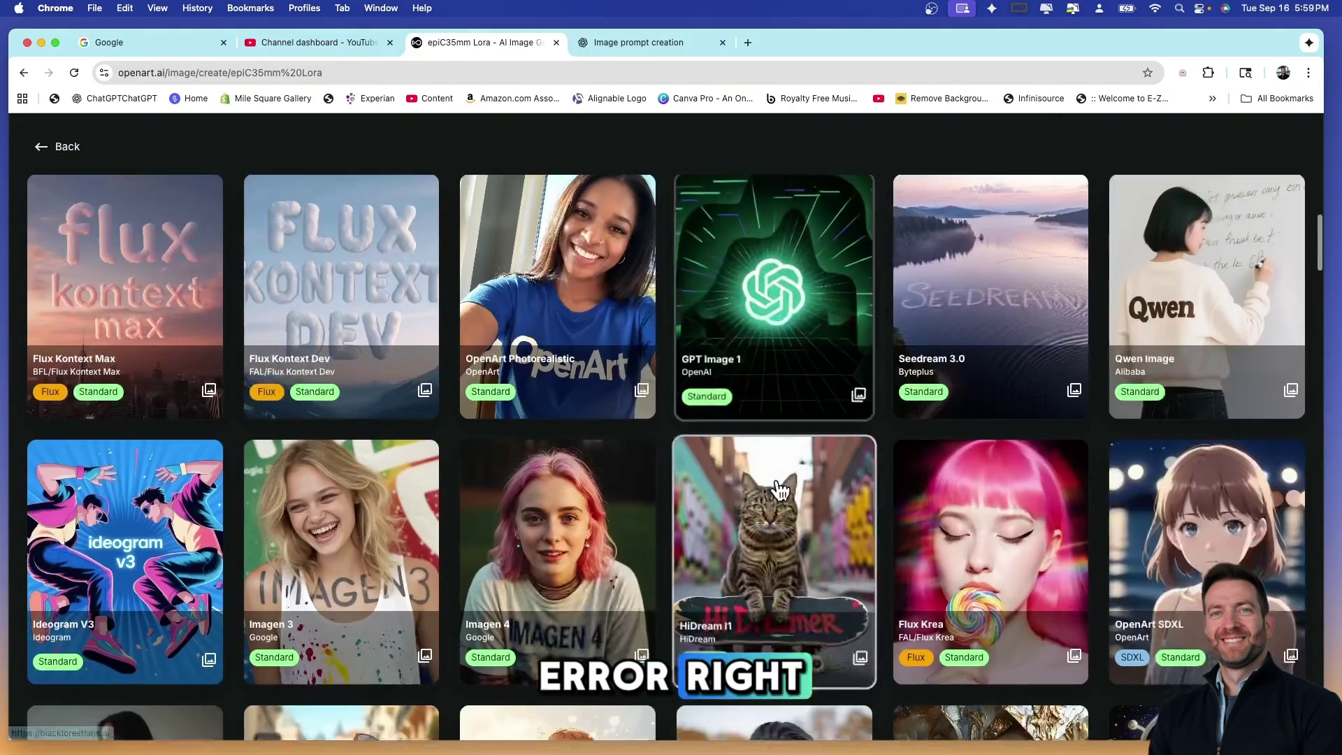
{"action": "scroll", "coordinate": [781, 487], "scroll_direction": "down", "scroll_amount": 15}
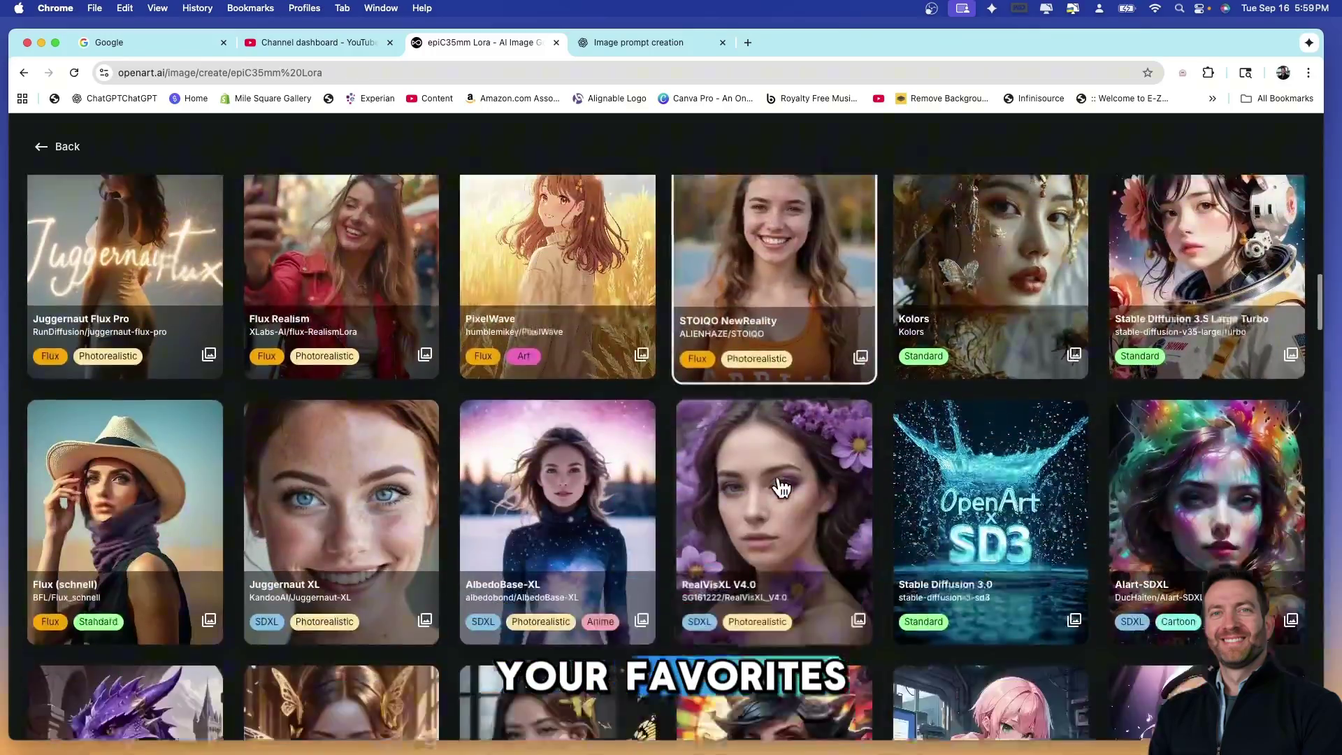
{"action": "scroll", "coordinate": [780, 482], "scroll_direction": "up", "scroll_amount": 20}
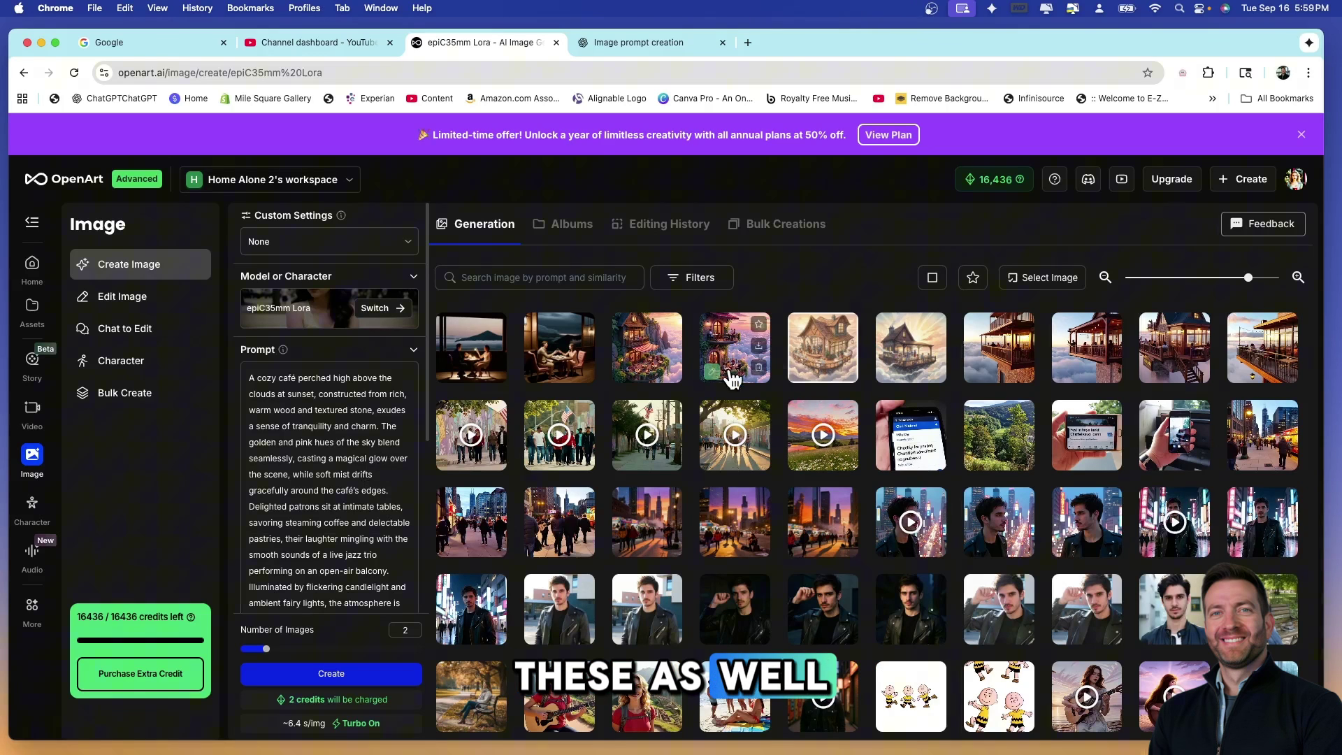
Step: Ask ChatGPT for a character image prompt and select the young-traveler prompt from the preferred response
{"action": "left_click", "coordinate": [629, 43]}
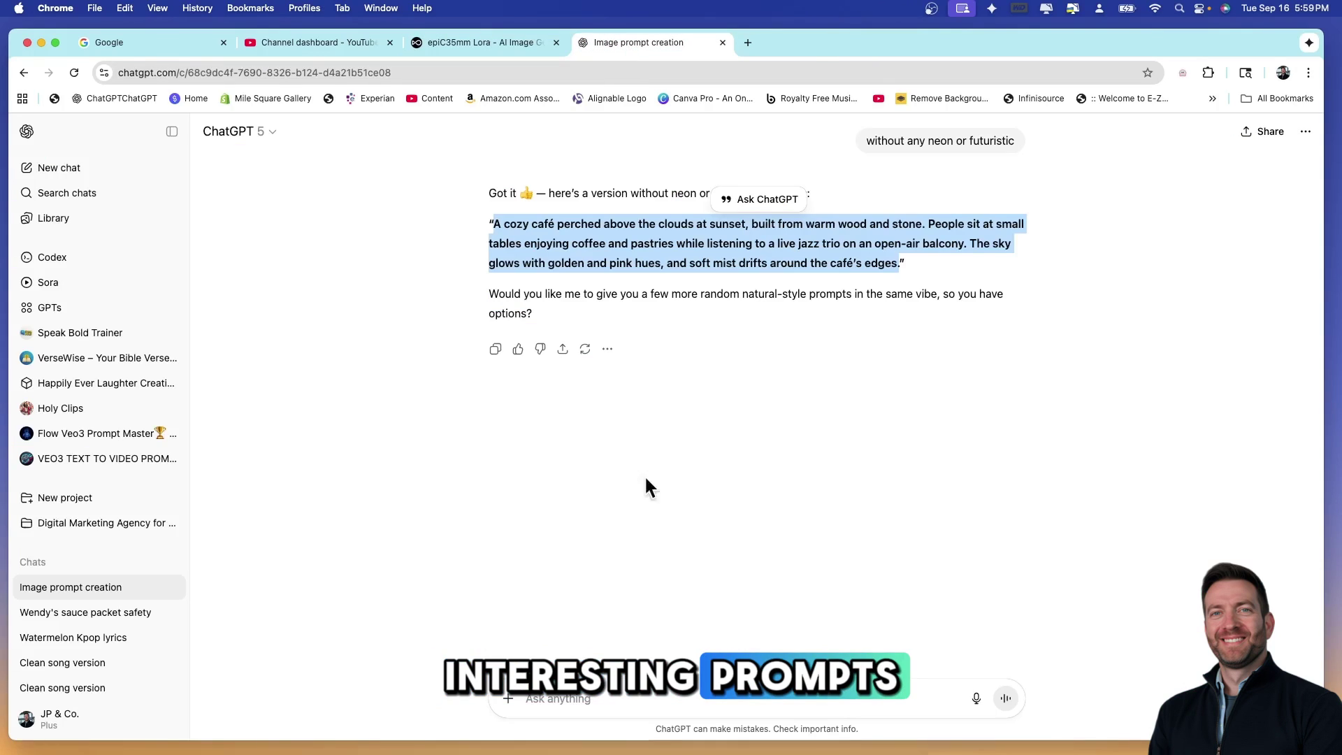
{"action": "left_click", "coordinate": [641, 698]}
{"action": "type", "text": "create a character image prompt"}
{"action": "key", "text": "Return"}
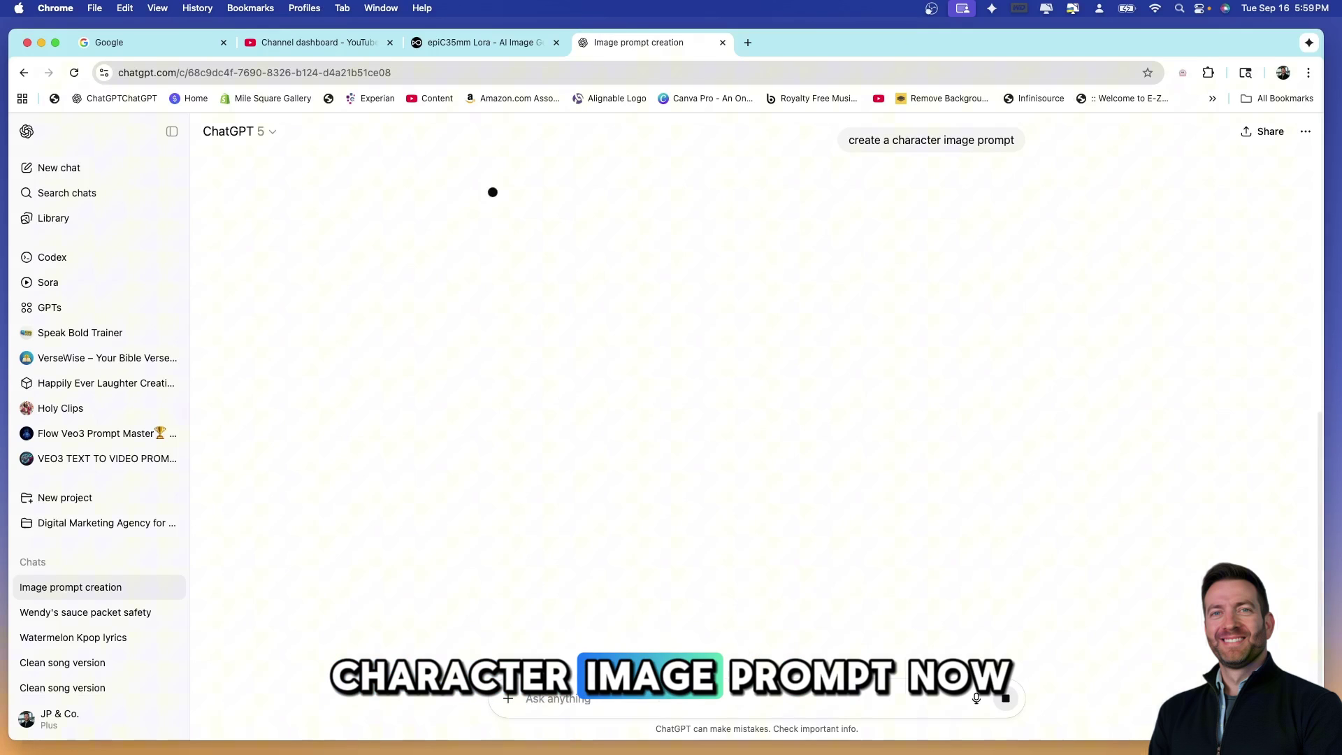
{"action": "left_click", "coordinate": [357, 477]}
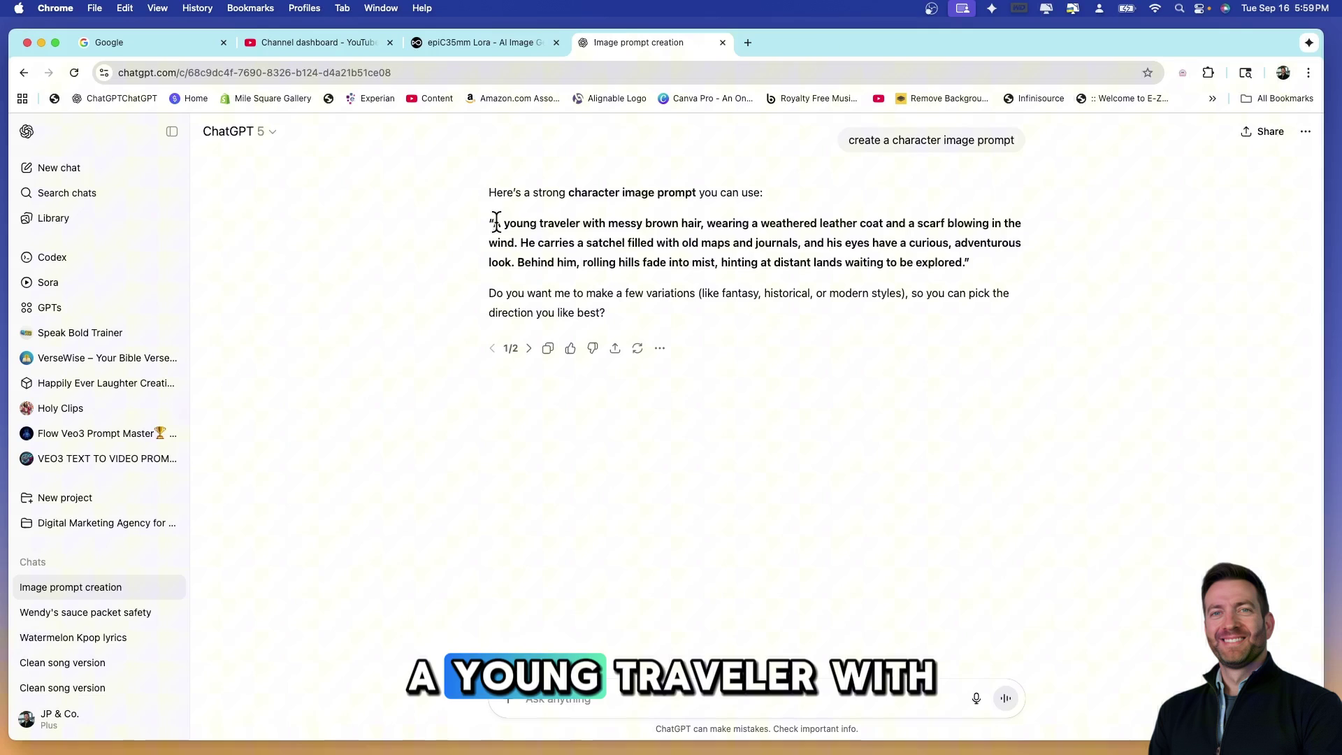
{"action": "left_click_drag", "start_coordinate": [492, 223], "coordinate": [965, 261]}
{"action": "key", "text": "super+c"}
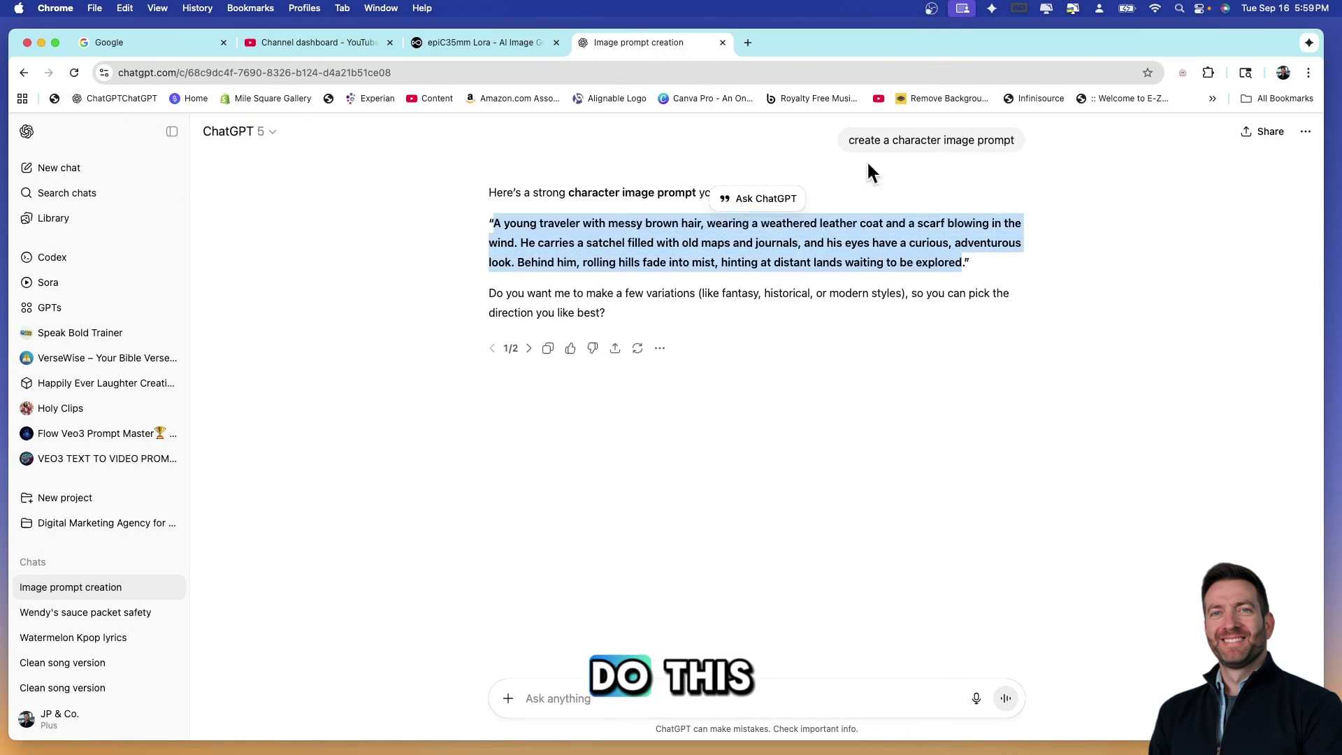
{"action": "left_click", "coordinate": [482, 42]}
Step: Replace the café prompt with the pasted traveler prompt and switch the model to OpenArt Photorealistic
{"action": "left_click", "coordinate": [370, 506]}
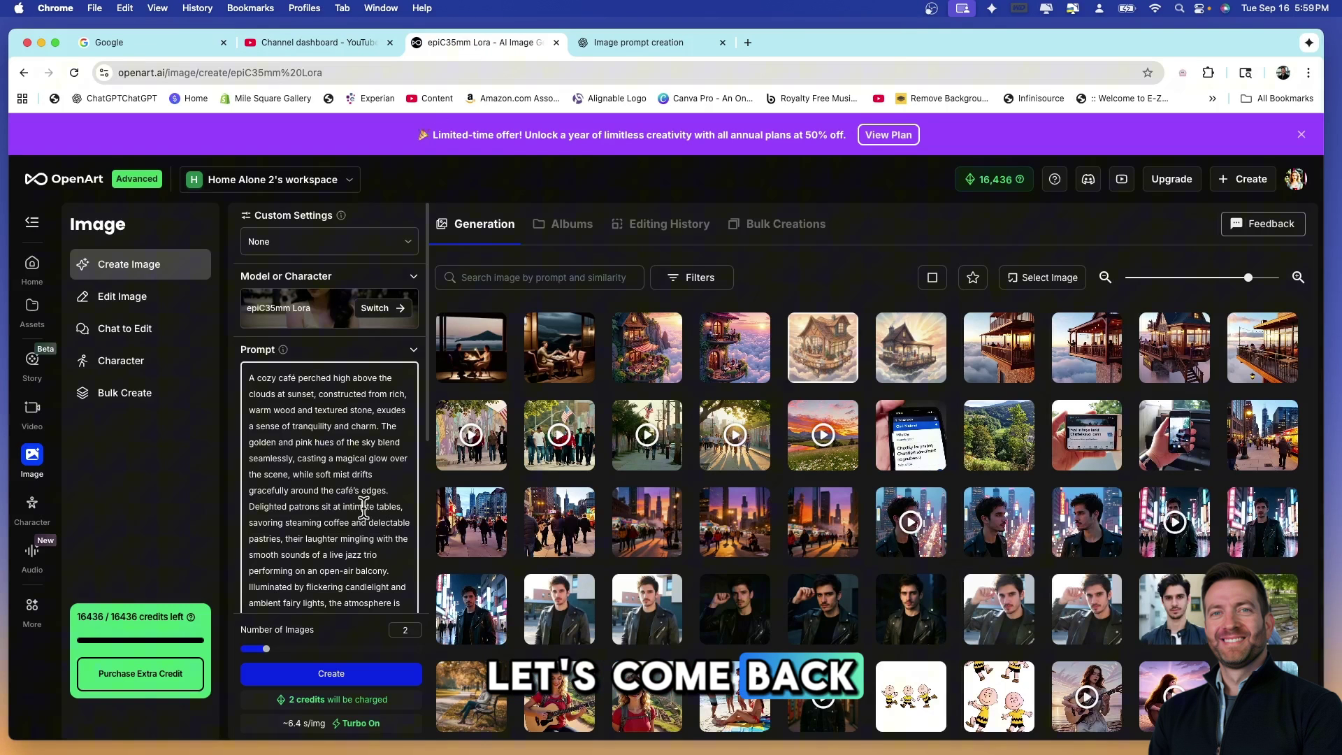
{"action": "key", "text": "super+a"}
{"action": "key", "text": "super+v"}
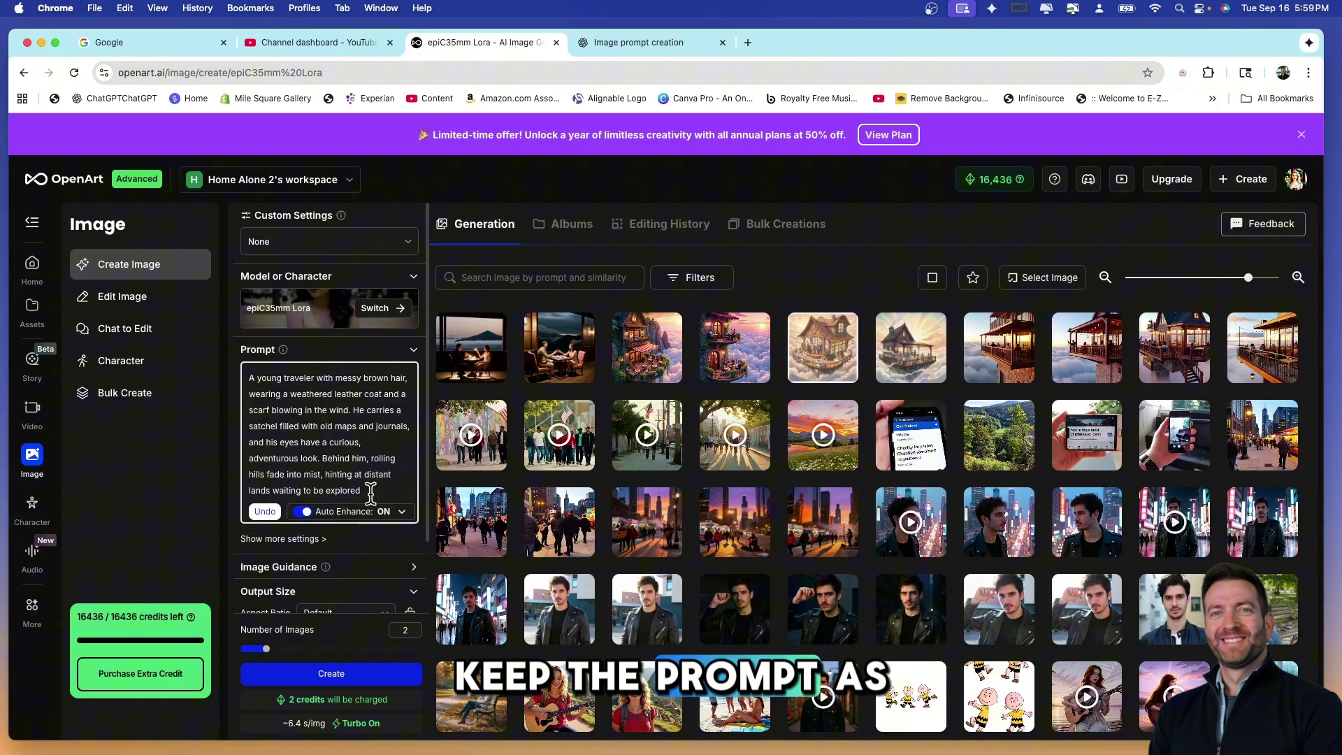
{"action": "left_click", "coordinate": [306, 322]}
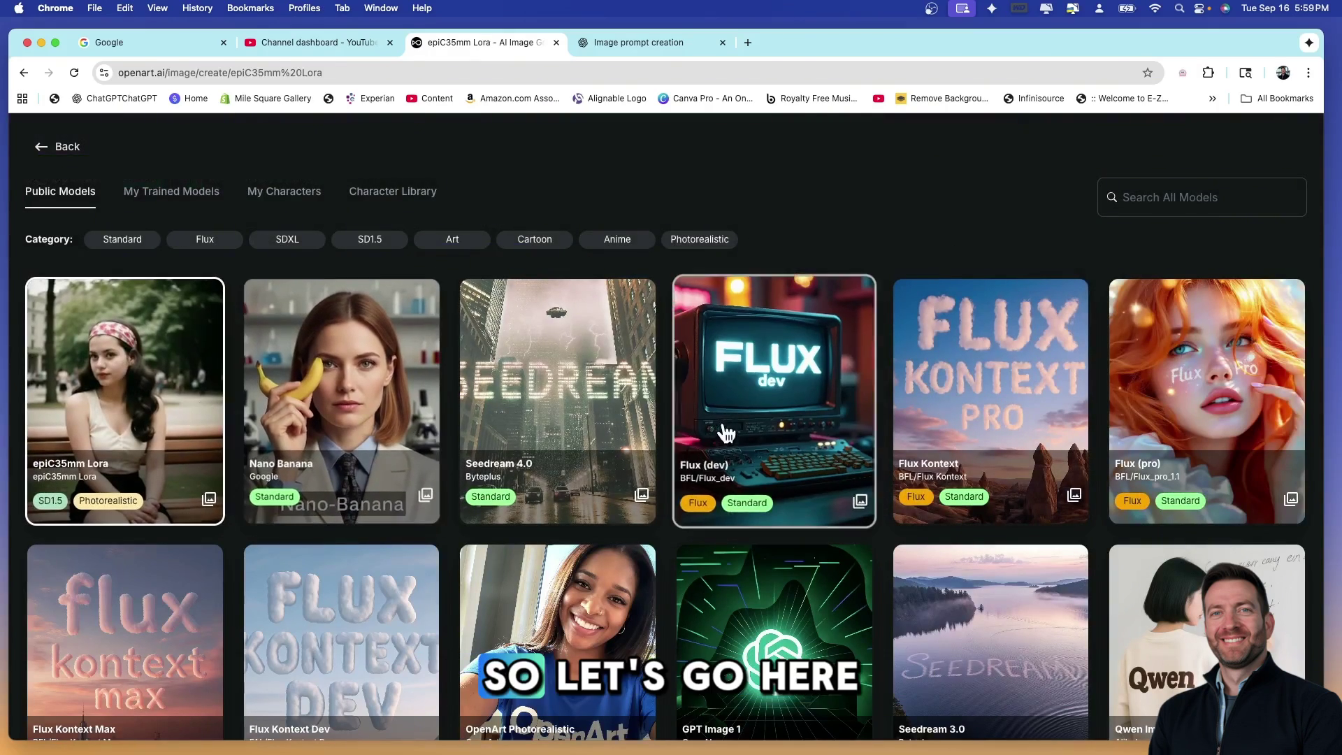
{"action": "scroll", "coordinate": [651, 483], "scroll_direction": "down", "scroll_amount": 3}
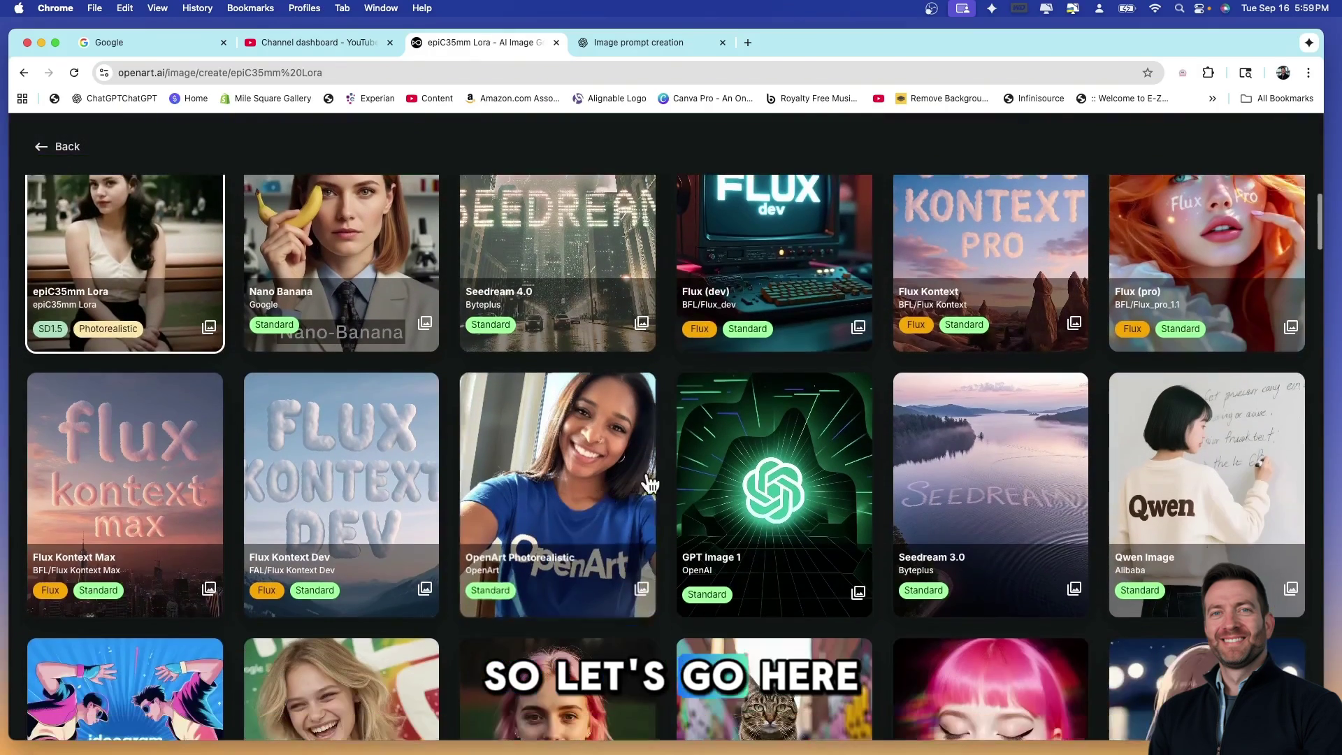
{"action": "left_click", "coordinate": [582, 502]}
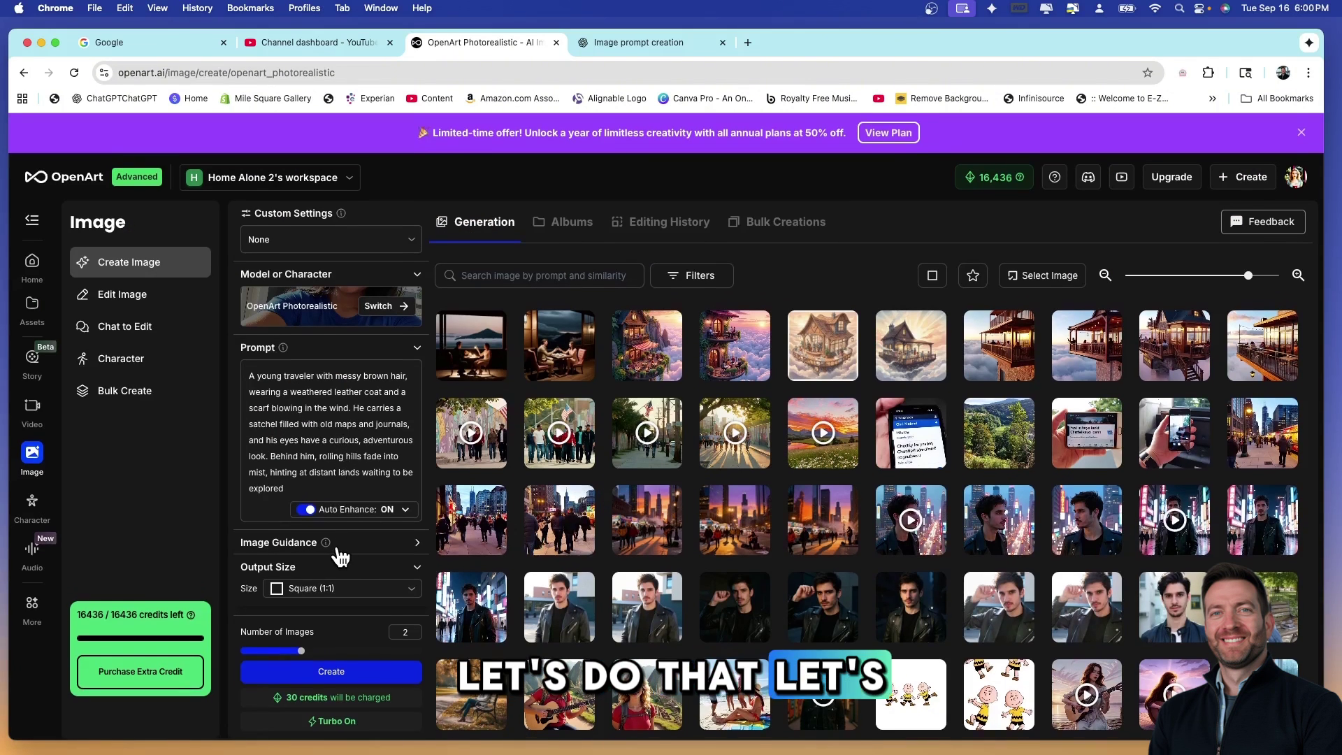
Step: Set the output size to Tall (9:16) and generate two traveler images
{"action": "left_click", "coordinate": [377, 588]}
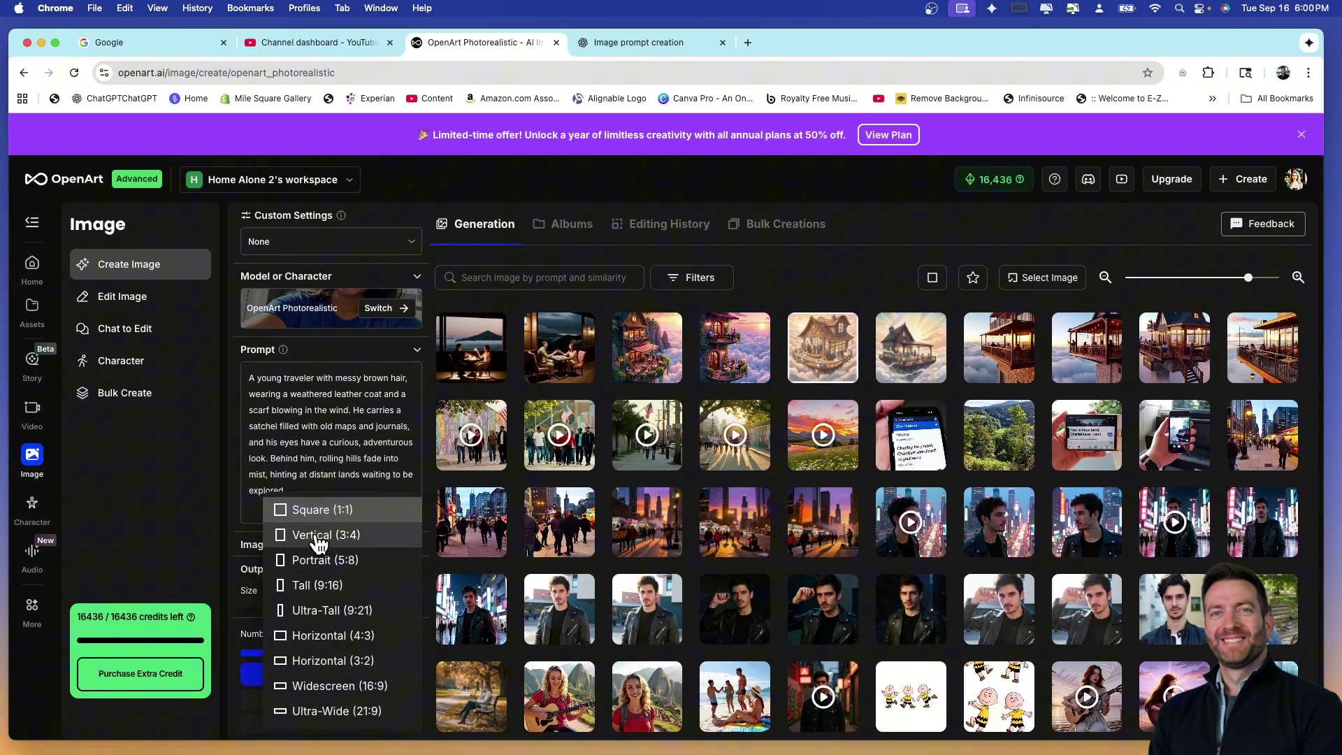
{"action": "left_click", "coordinate": [312, 590]}
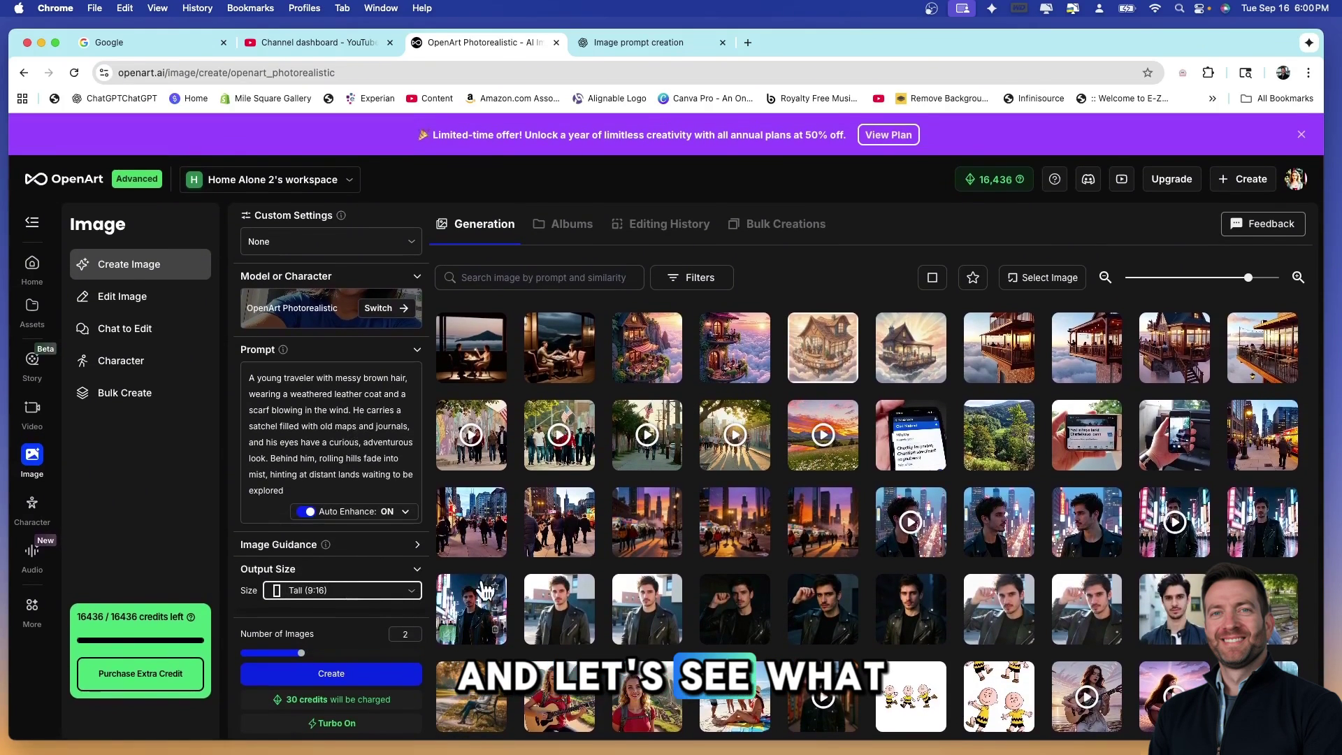
{"action": "scroll", "coordinate": [448, 546], "scroll_direction": "down", "scroll_amount": 2}
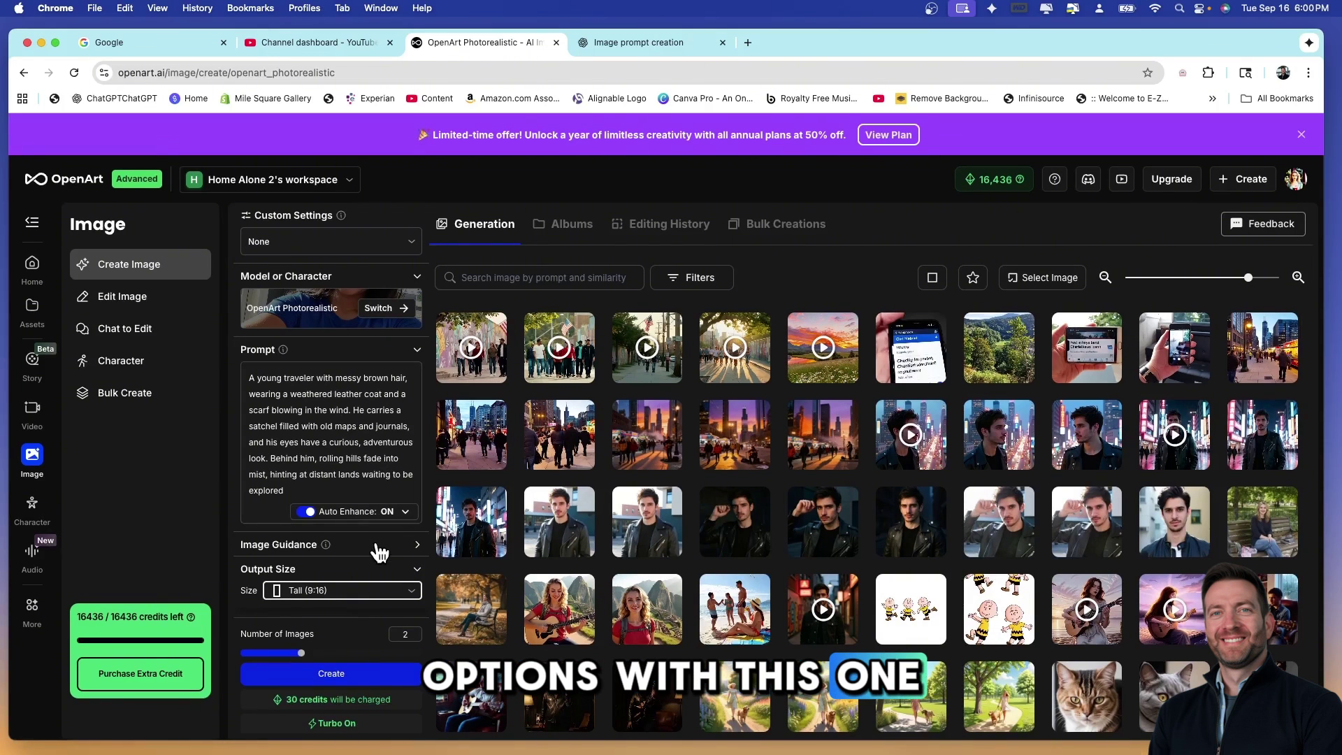
{"action": "left_click", "coordinate": [335, 677]}
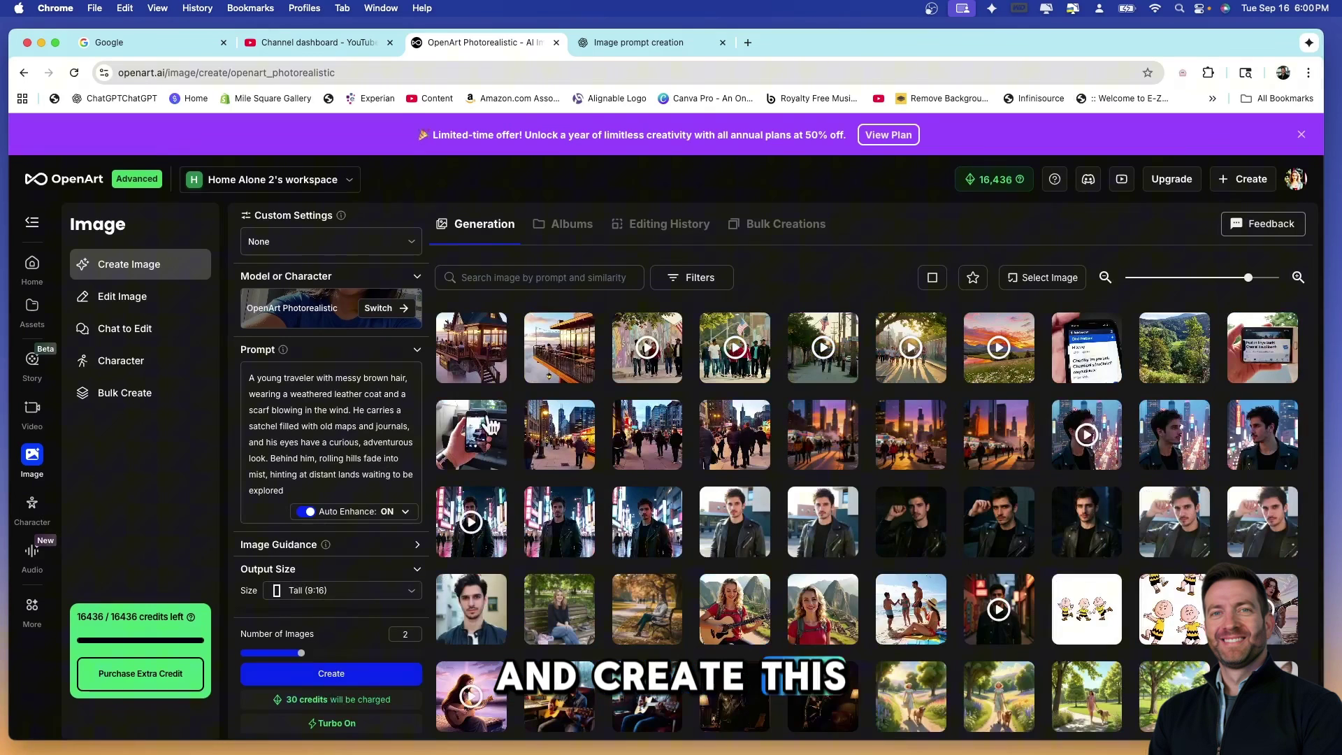
Step: Switch the model to Flux Realism and reveal the extra settings with Image Guidance expanded
{"action": "left_click", "coordinate": [378, 308]}
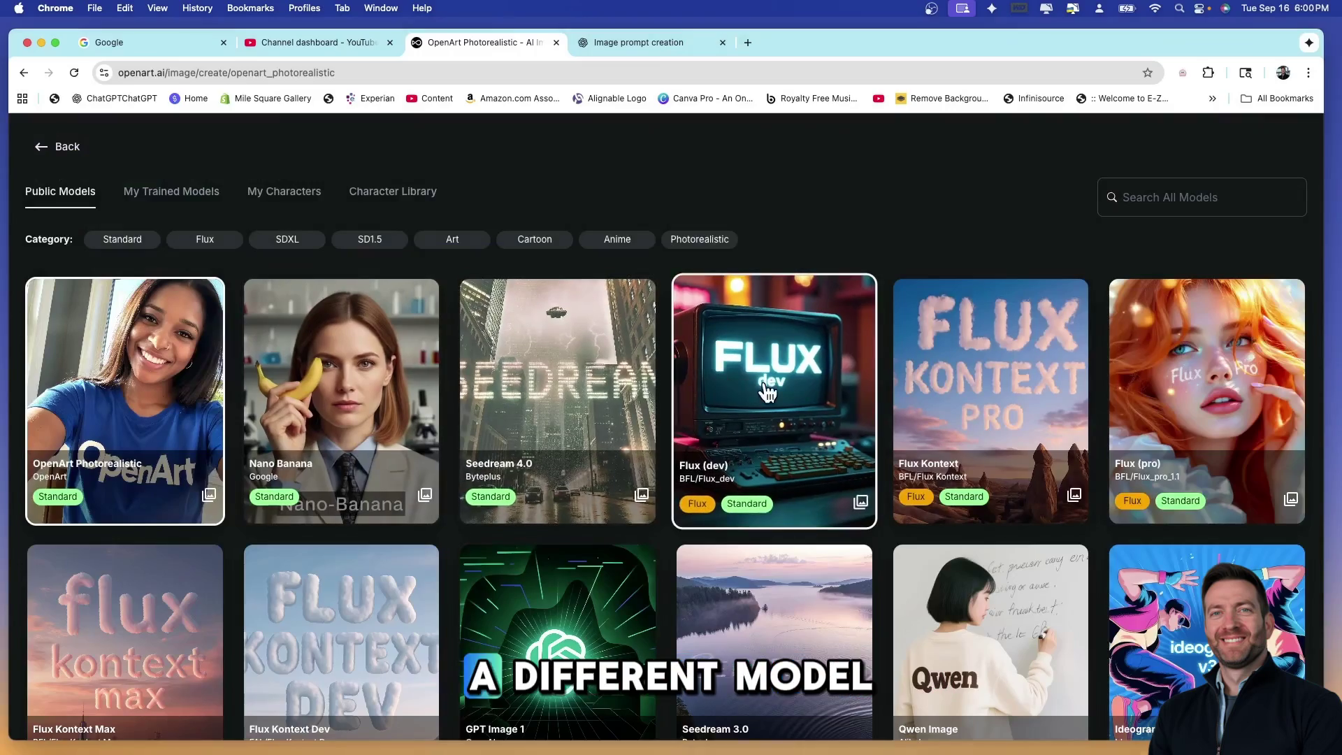
{"action": "scroll", "coordinate": [90, 411], "scroll_direction": "down", "scroll_amount": 8}
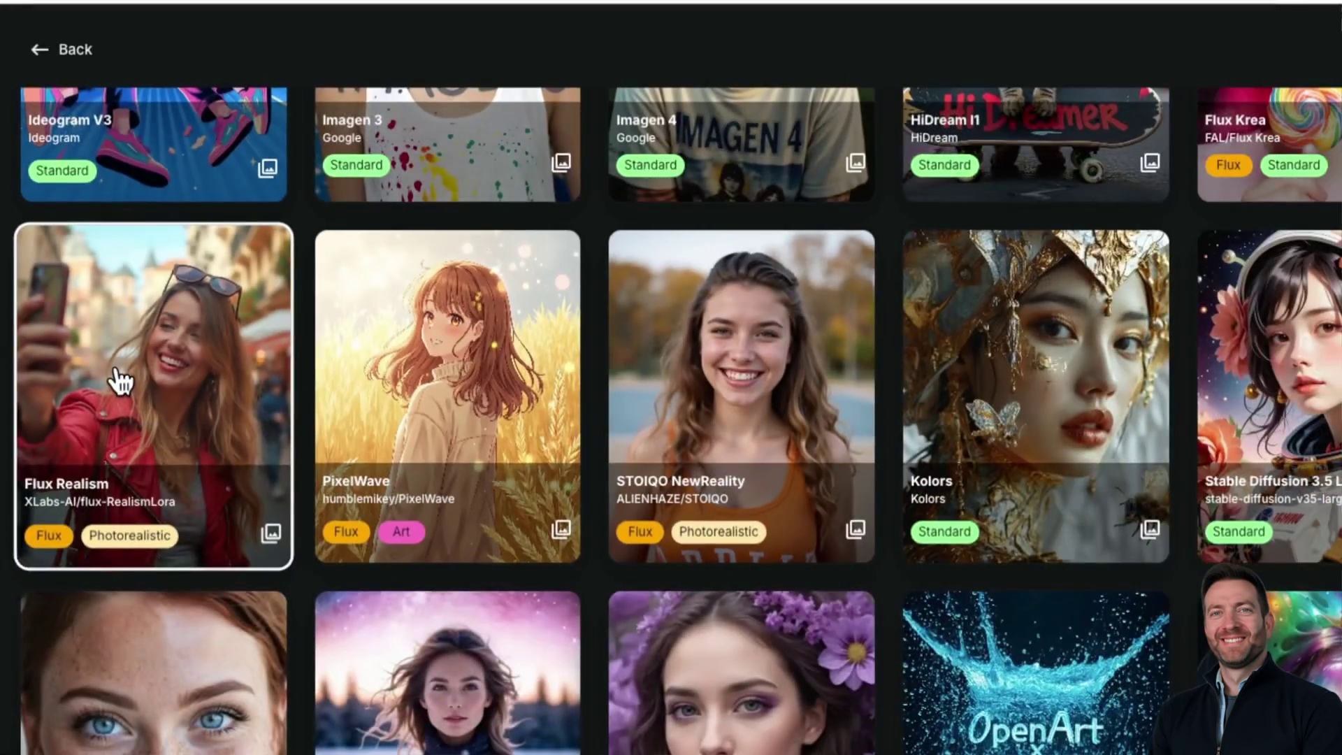
{"action": "left_click", "coordinate": [120, 381]}
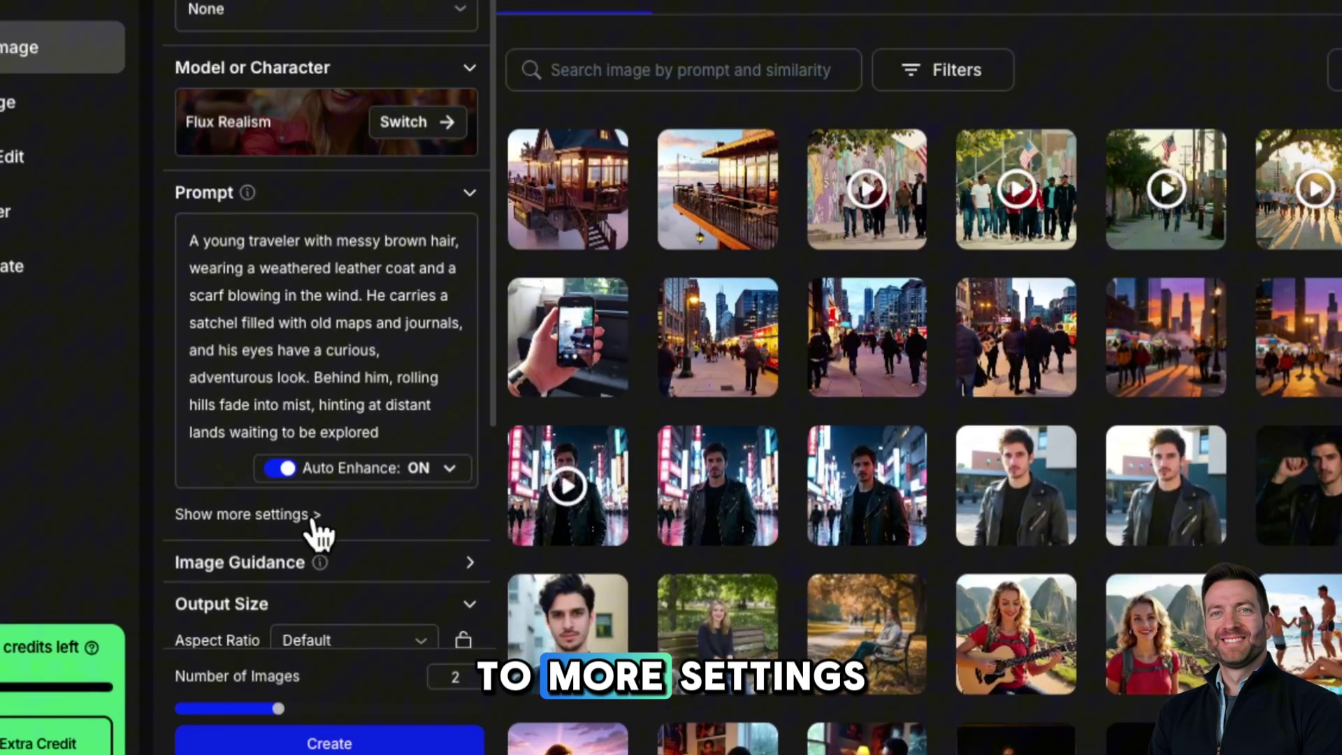
{"action": "left_click", "coordinate": [313, 516]}
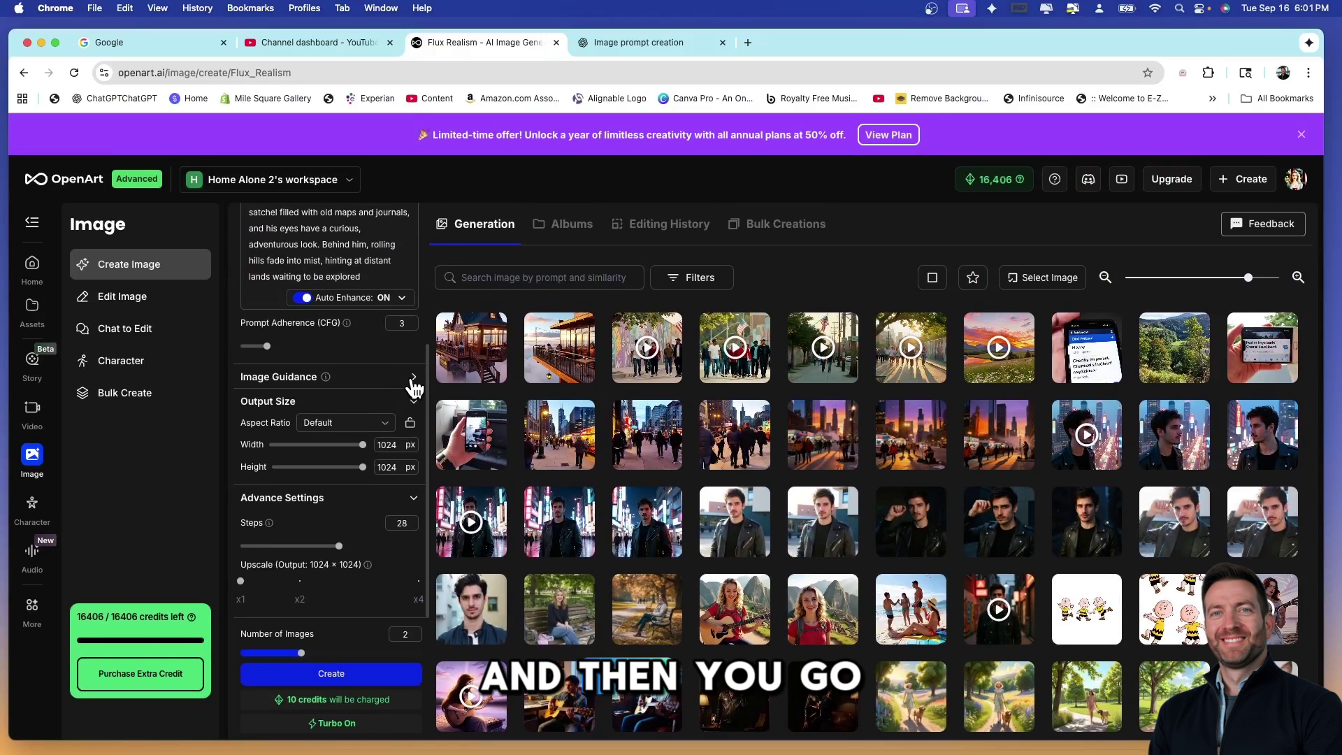
{"action": "left_click", "coordinate": [414, 378]}
{"action": "scroll", "coordinate": [343, 420], "scroll_direction": "up", "scroll_amount": 1}
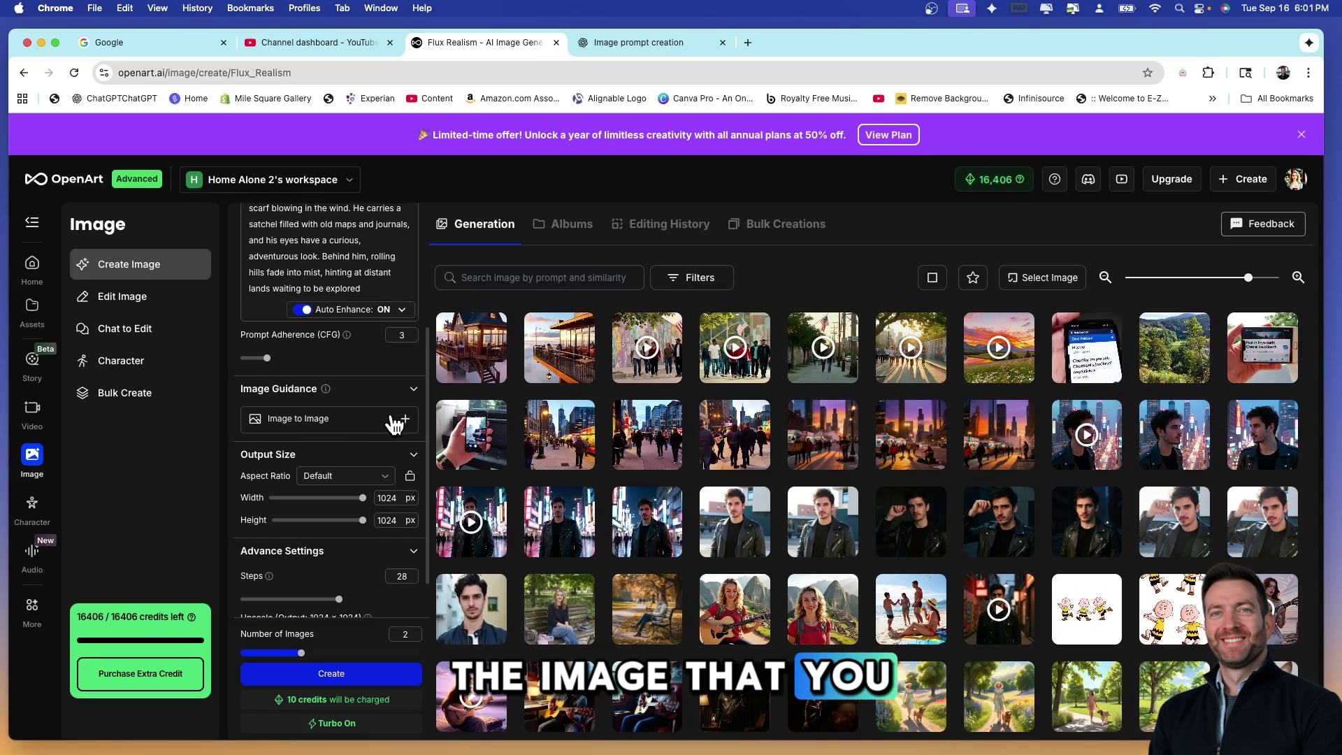
{"action": "scroll", "coordinate": [395, 423], "scroll_direction": "down", "scroll_amount": 2}
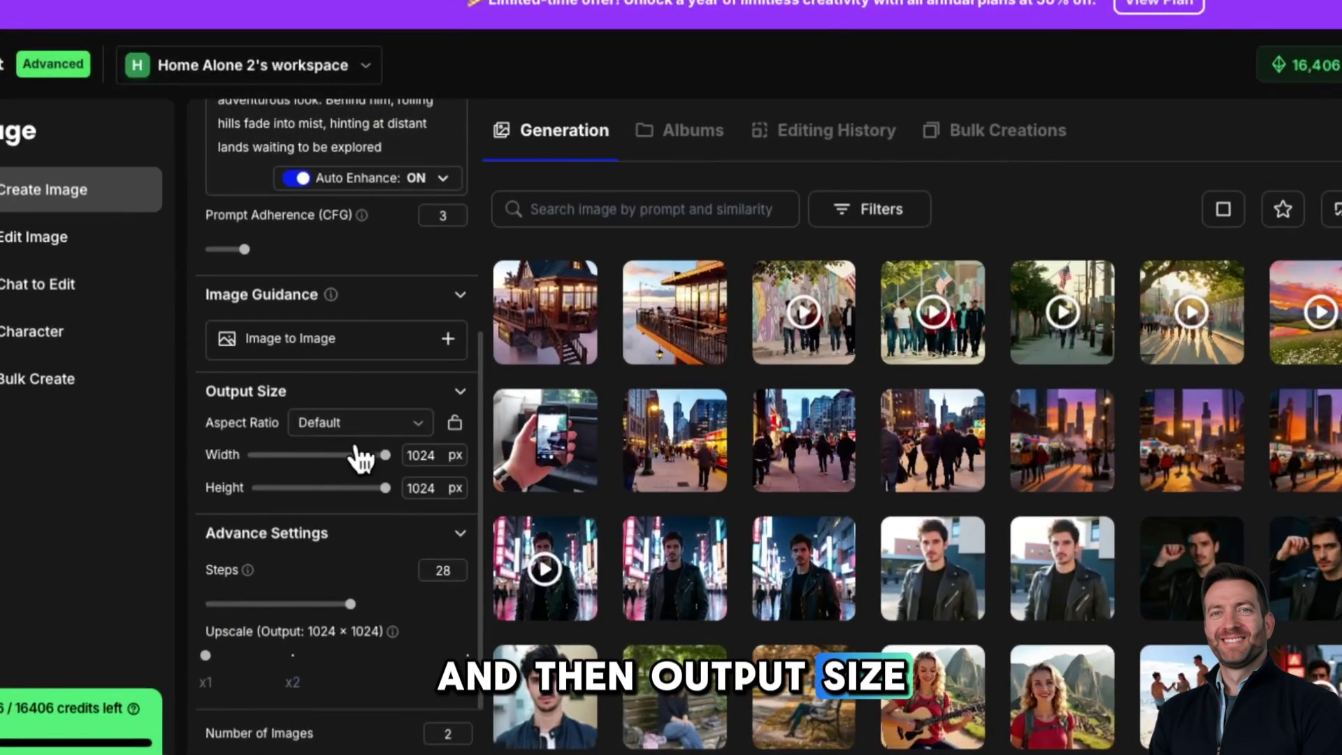
Step: Set the aspect ratio to Portrait (9:16), 576 × 1024
{"action": "left_click", "coordinate": [389, 425]}
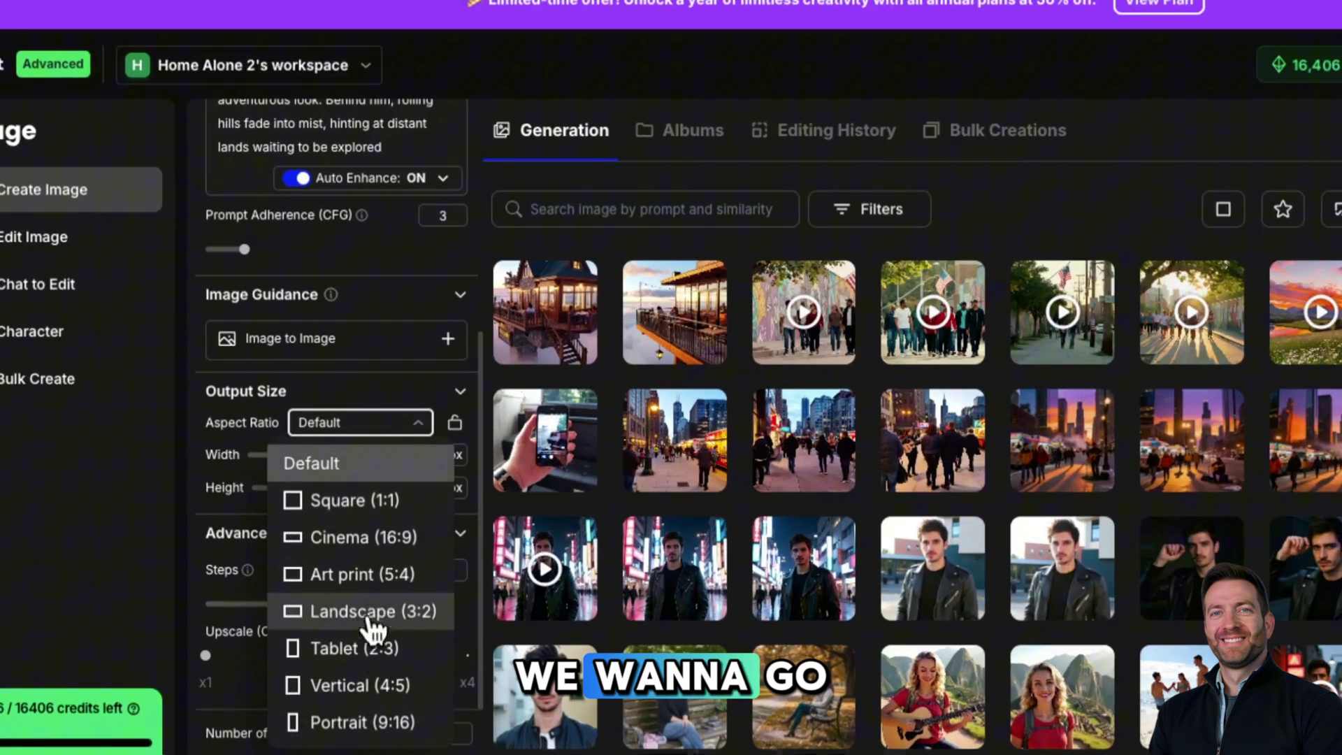
{"action": "left_click", "coordinate": [363, 722]}
{"action": "scroll", "coordinate": [330, 612], "scroll_direction": "up", "scroll_amount": 5}
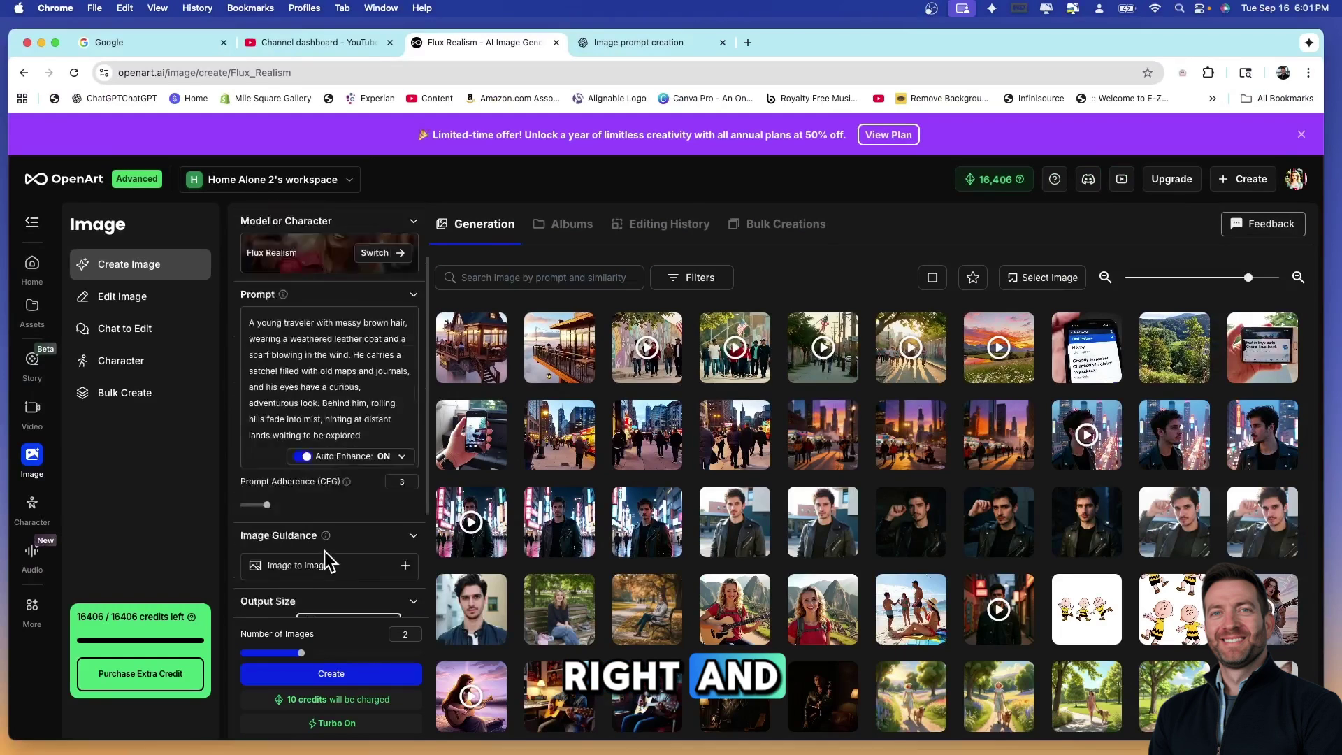
{"action": "scroll", "coordinate": [324, 551], "scroll_direction": "up", "scroll_amount": 2}
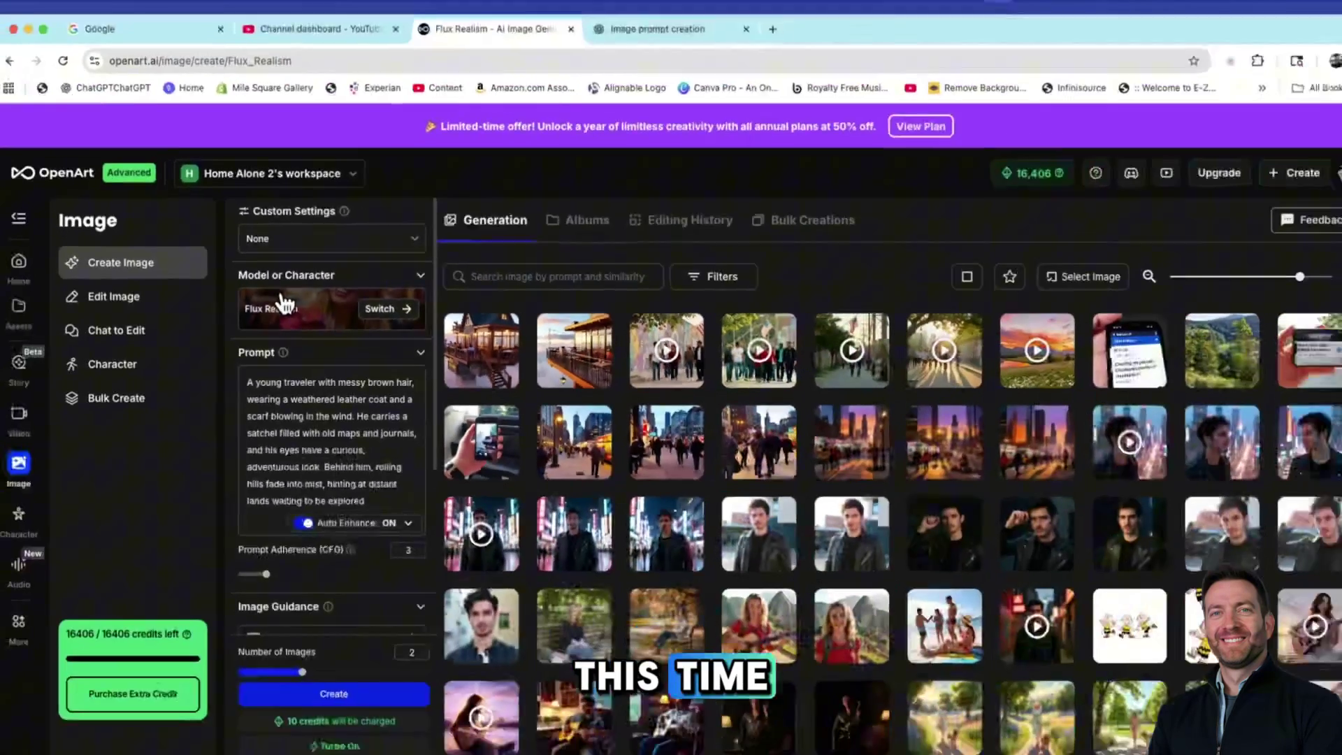
{"action": "scroll", "coordinate": [379, 368], "scroll_direction": "down", "scroll_amount": 5}
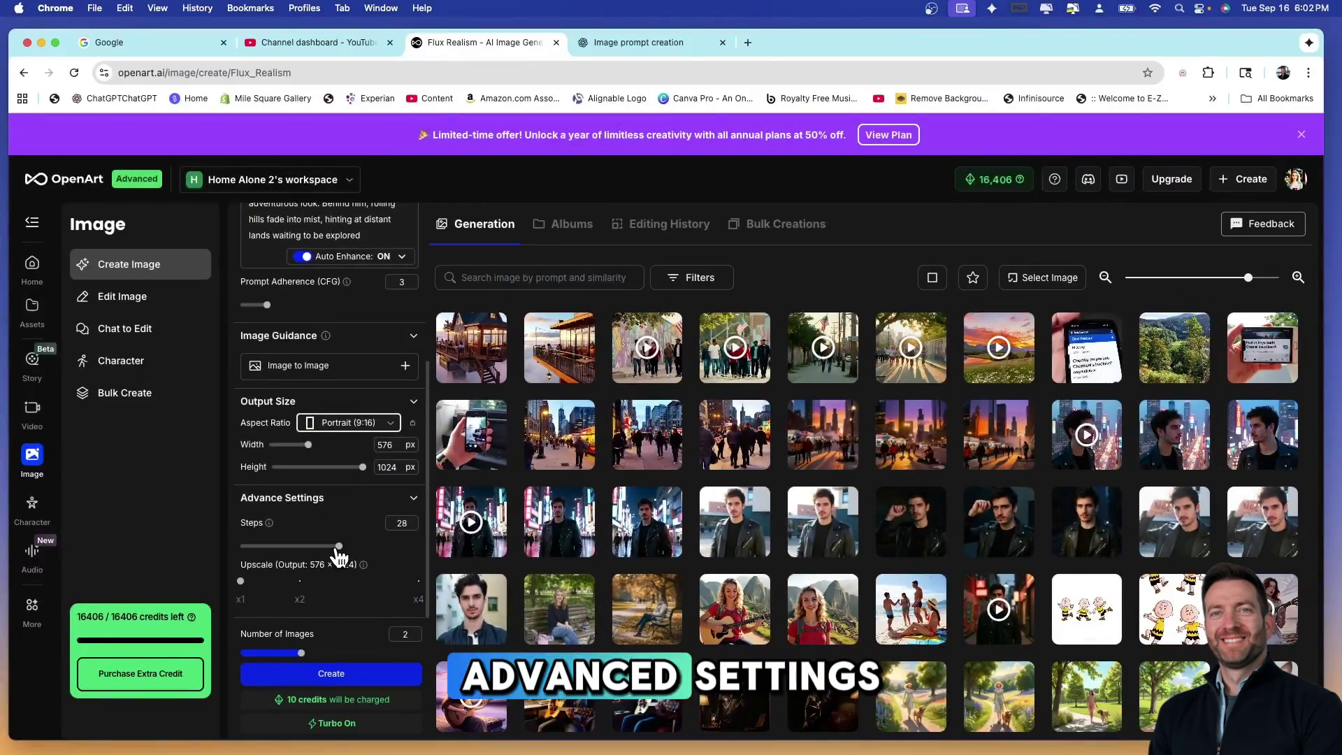
Step: Raise Steps to 32, upscale x2 to 1152 × 2048, and generate the Flux Realism portraits
{"action": "left_click", "coordinate": [339, 547]}
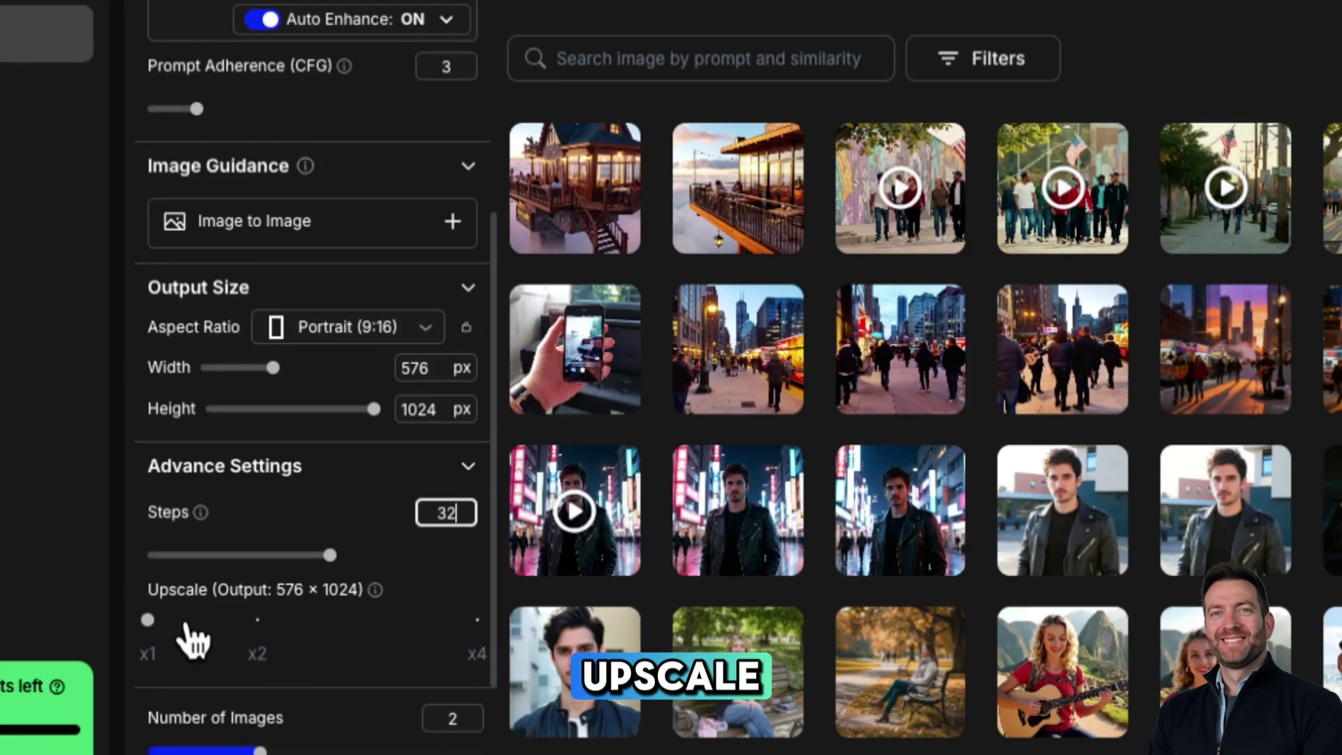
{"action": "left_click_drag", "start_coordinate": [147, 620], "coordinate": [258, 620]}
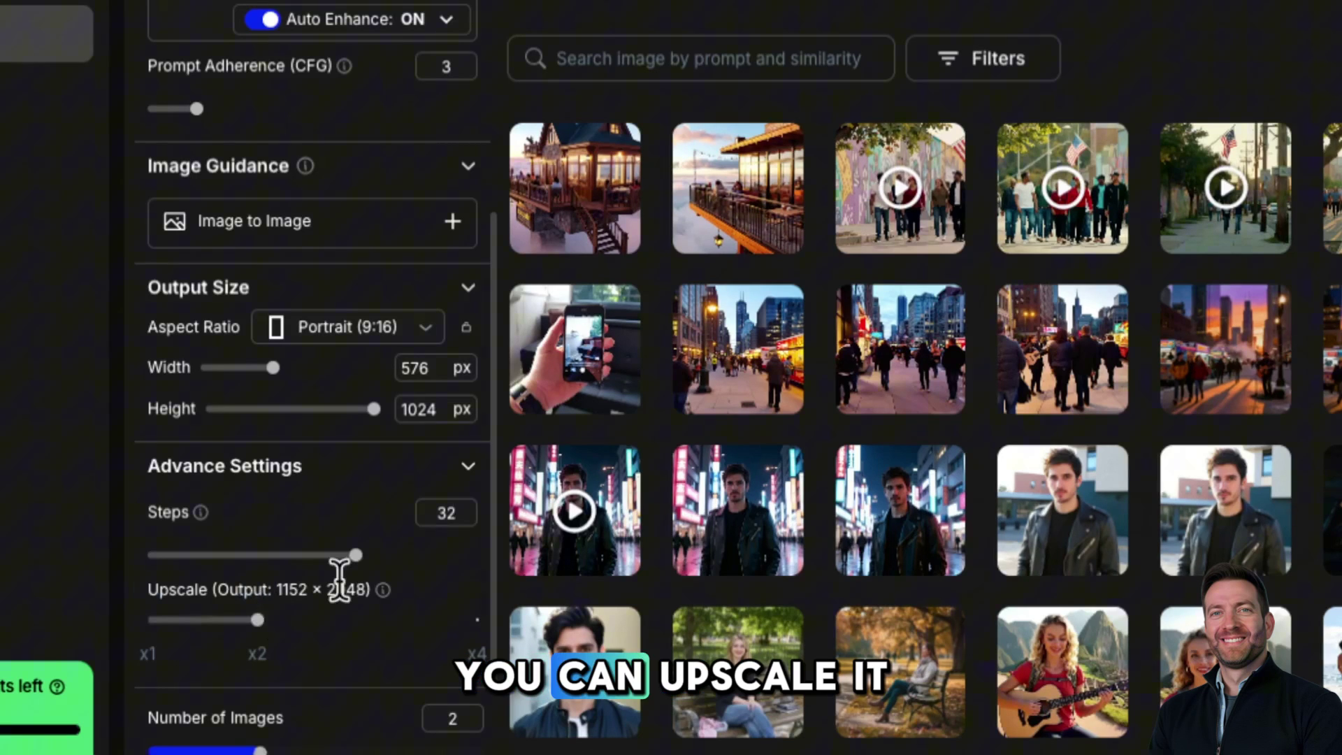
{"action": "mouse_move", "coordinate": [259, 617]}
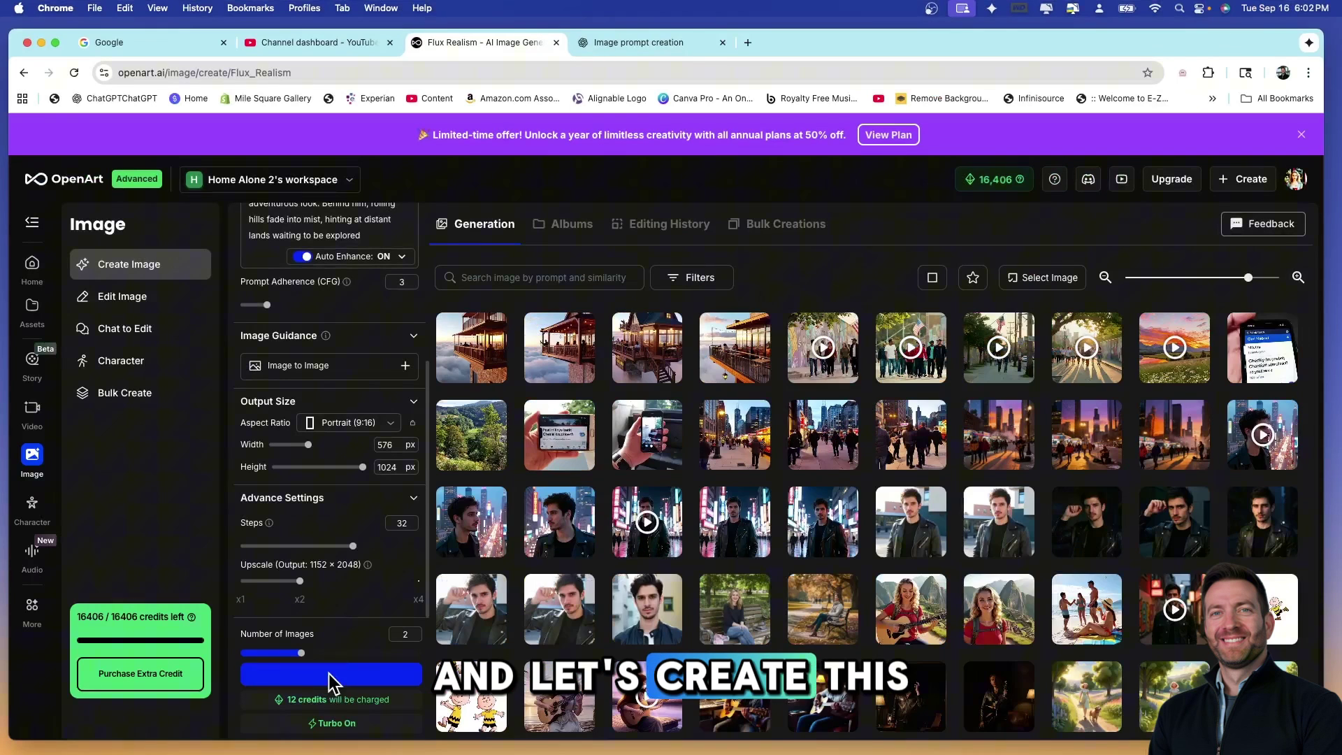
{"action": "left_click", "coordinate": [332, 673]}
{"action": "scroll", "coordinate": [299, 314], "scroll_direction": "up", "scroll_amount": 5}
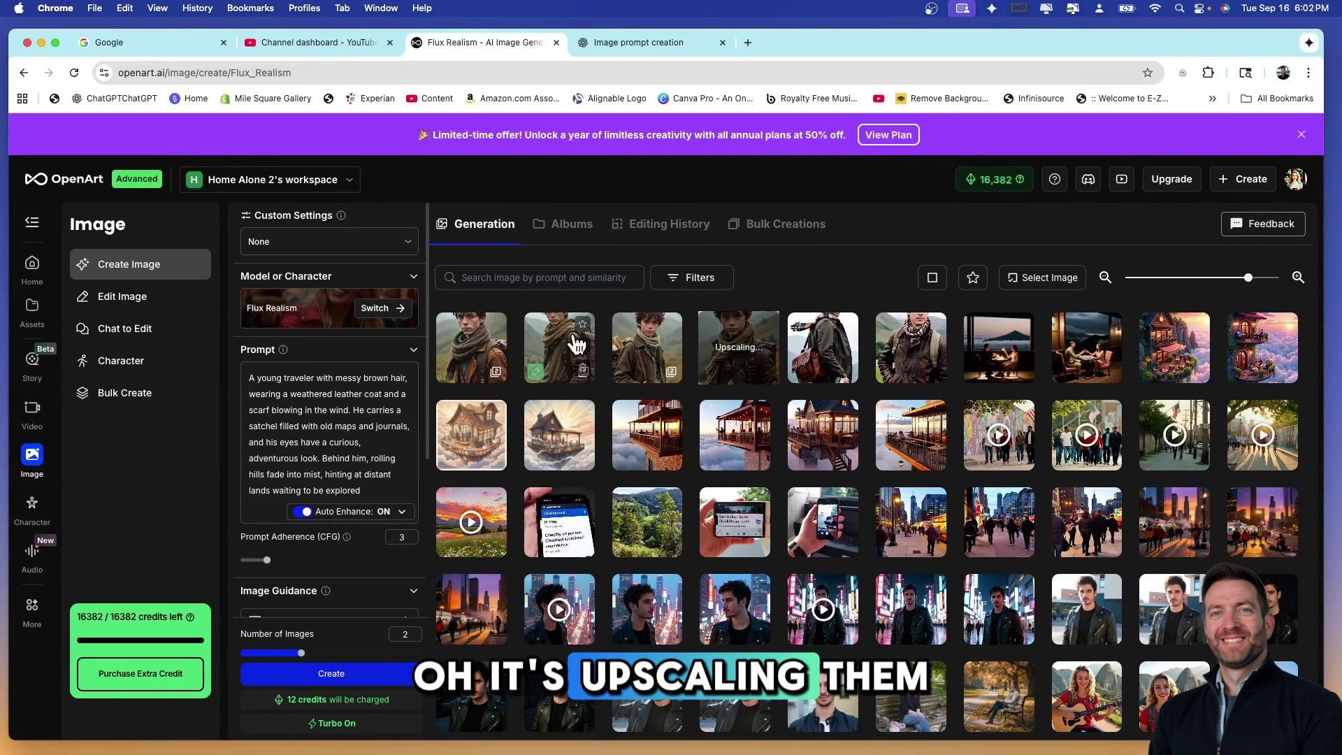
Step: Preview each new traveler portrait enlarged, then close it
{"action": "left_click", "coordinate": [556, 341]}
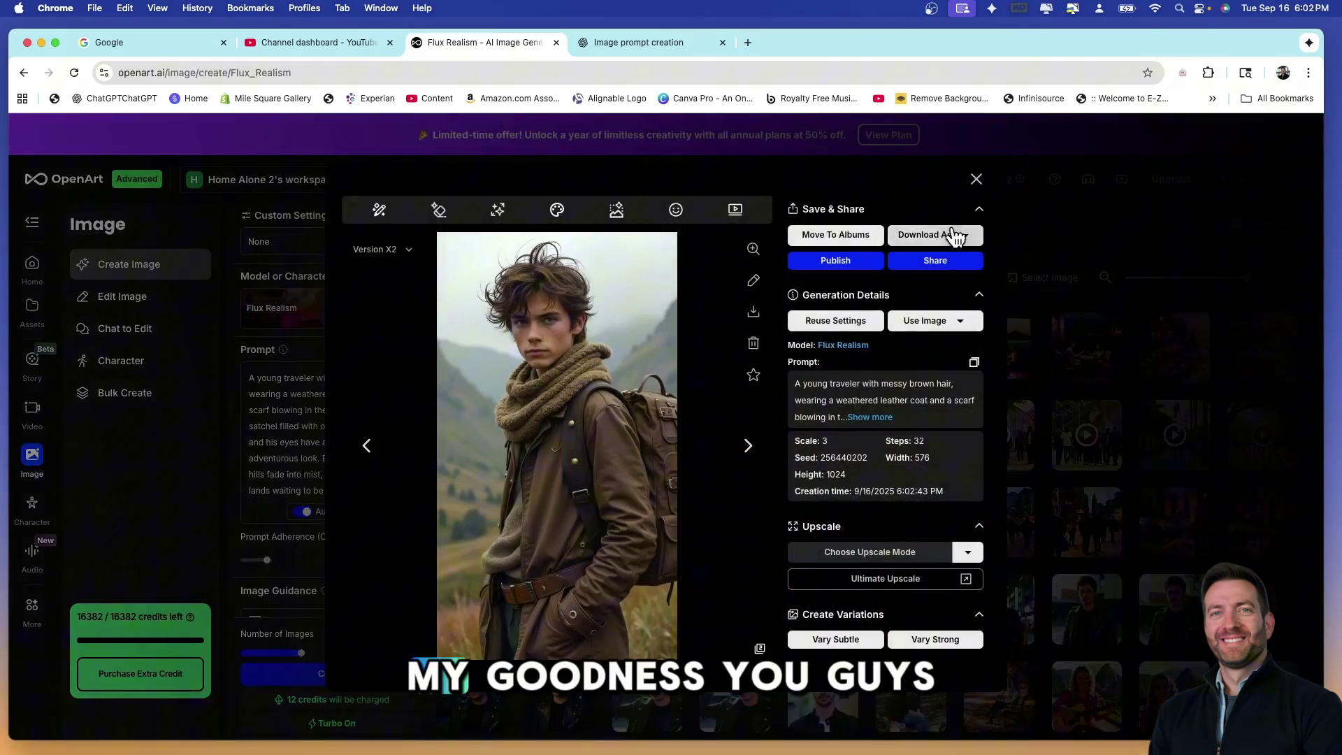
{"action": "left_click", "coordinate": [976, 179]}
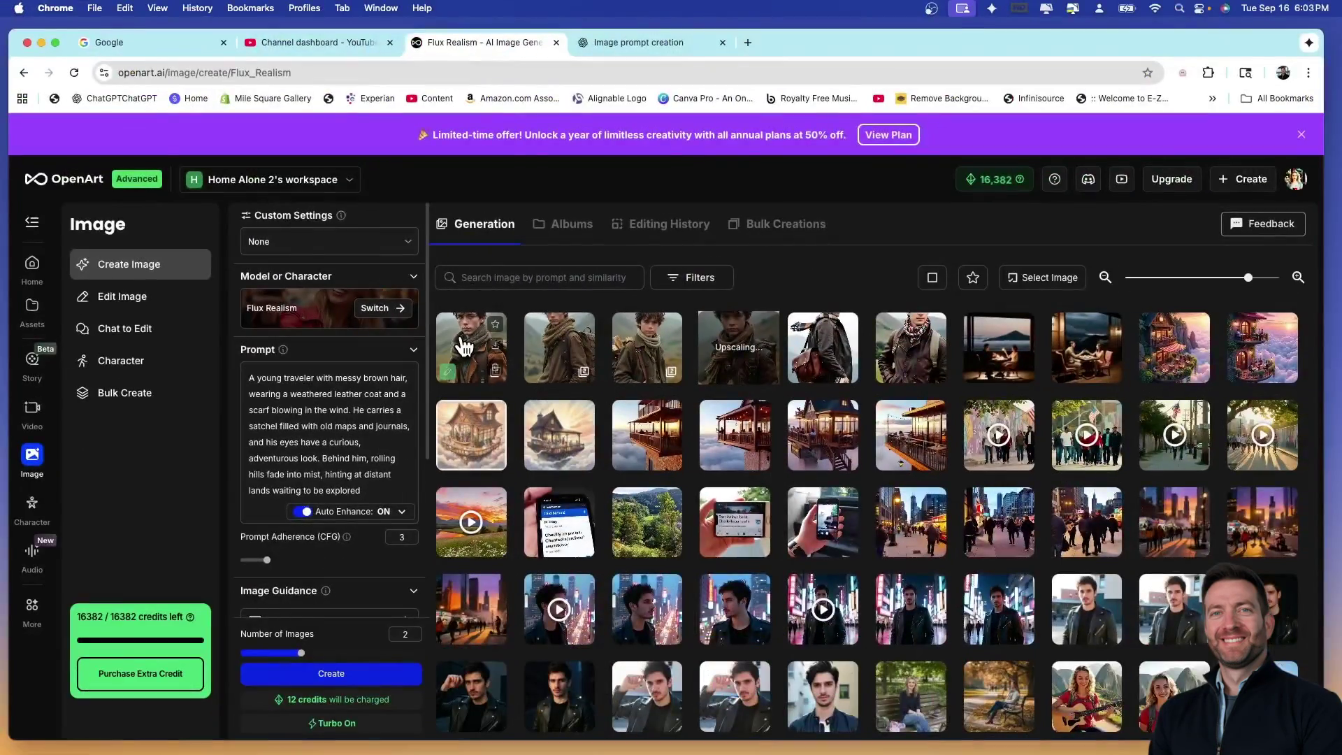
{"action": "left_click", "coordinate": [472, 343]}
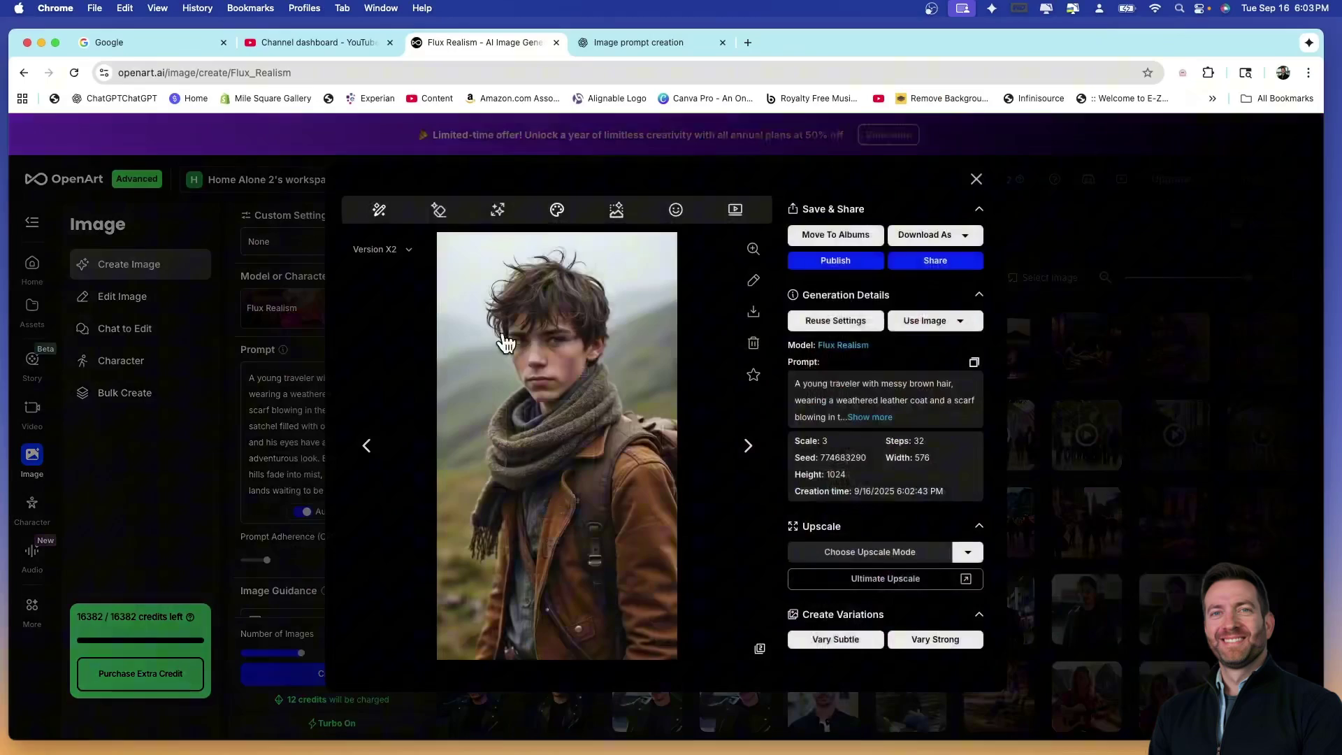
{"action": "left_click", "coordinate": [977, 180]}
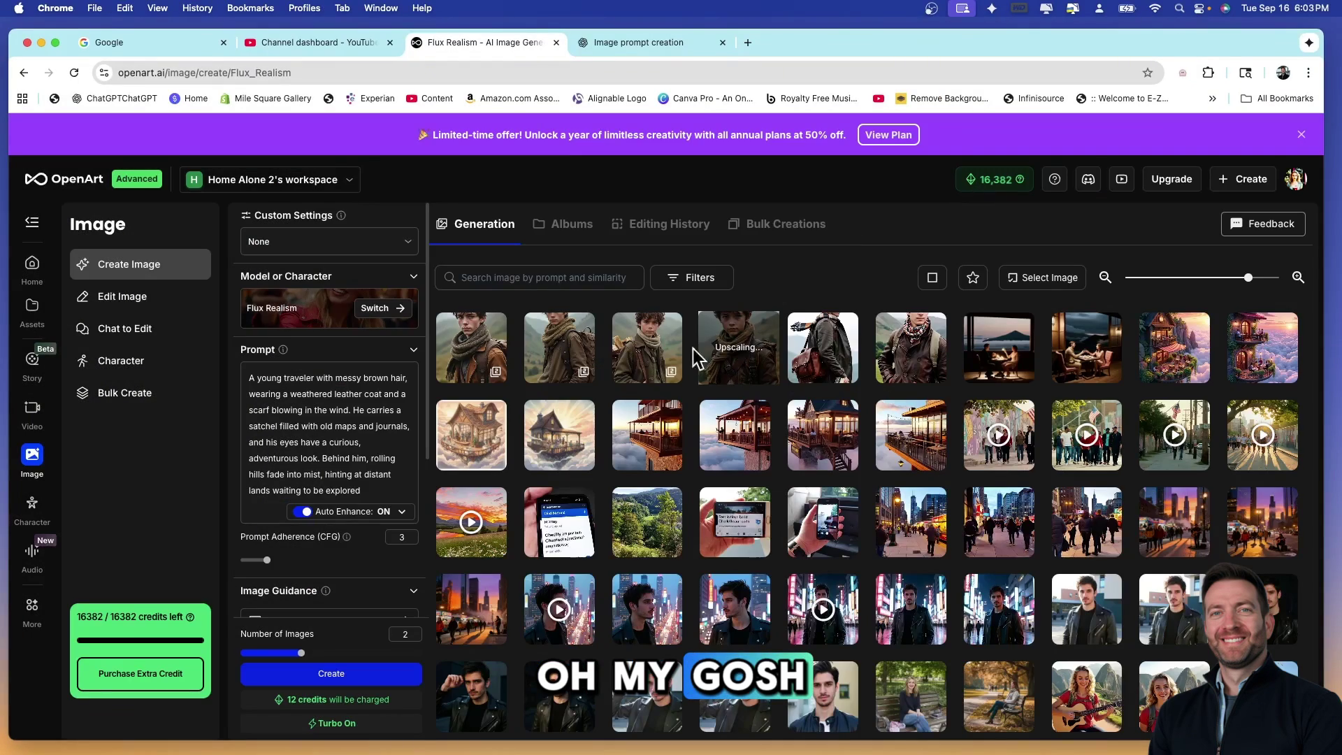
{"action": "left_click", "coordinate": [727, 328]}
{"action": "left_click", "coordinate": [979, 180]}
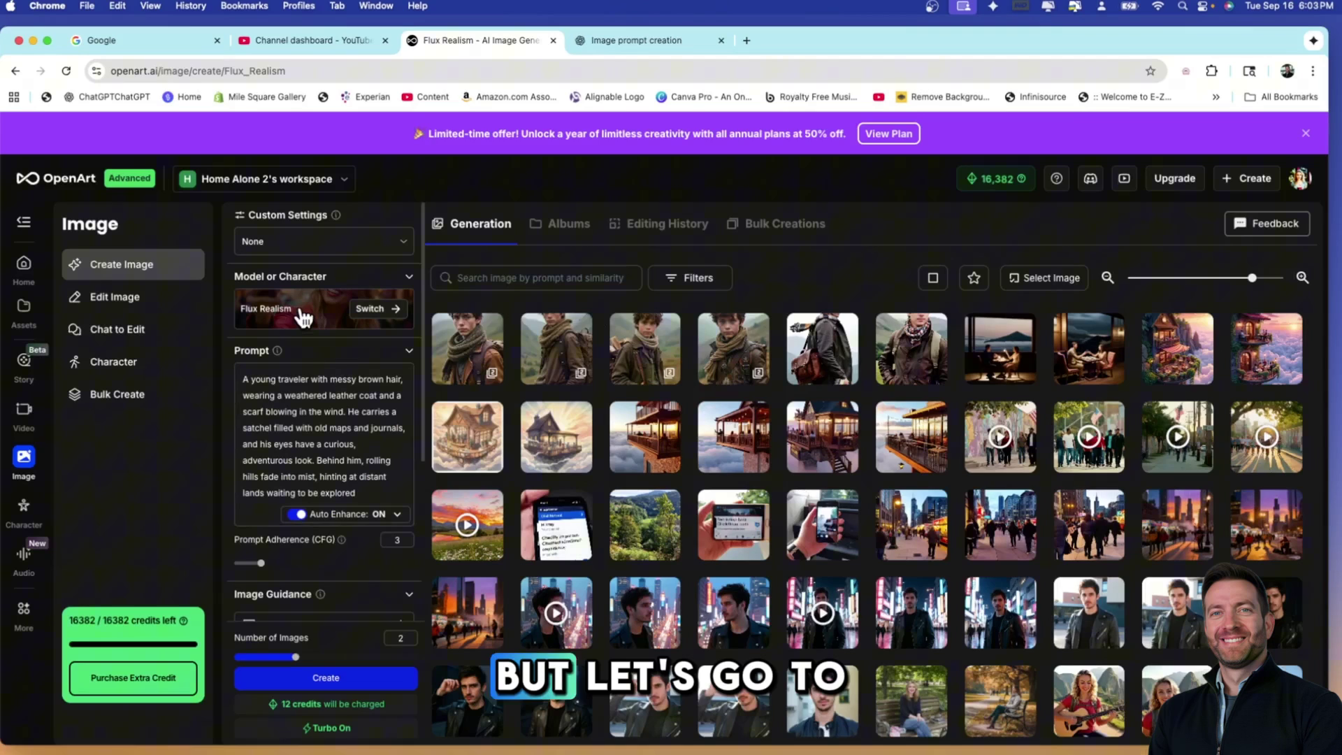
Step: Switch the generation model to Pixar Style XL
{"action": "left_click", "coordinate": [301, 310]}
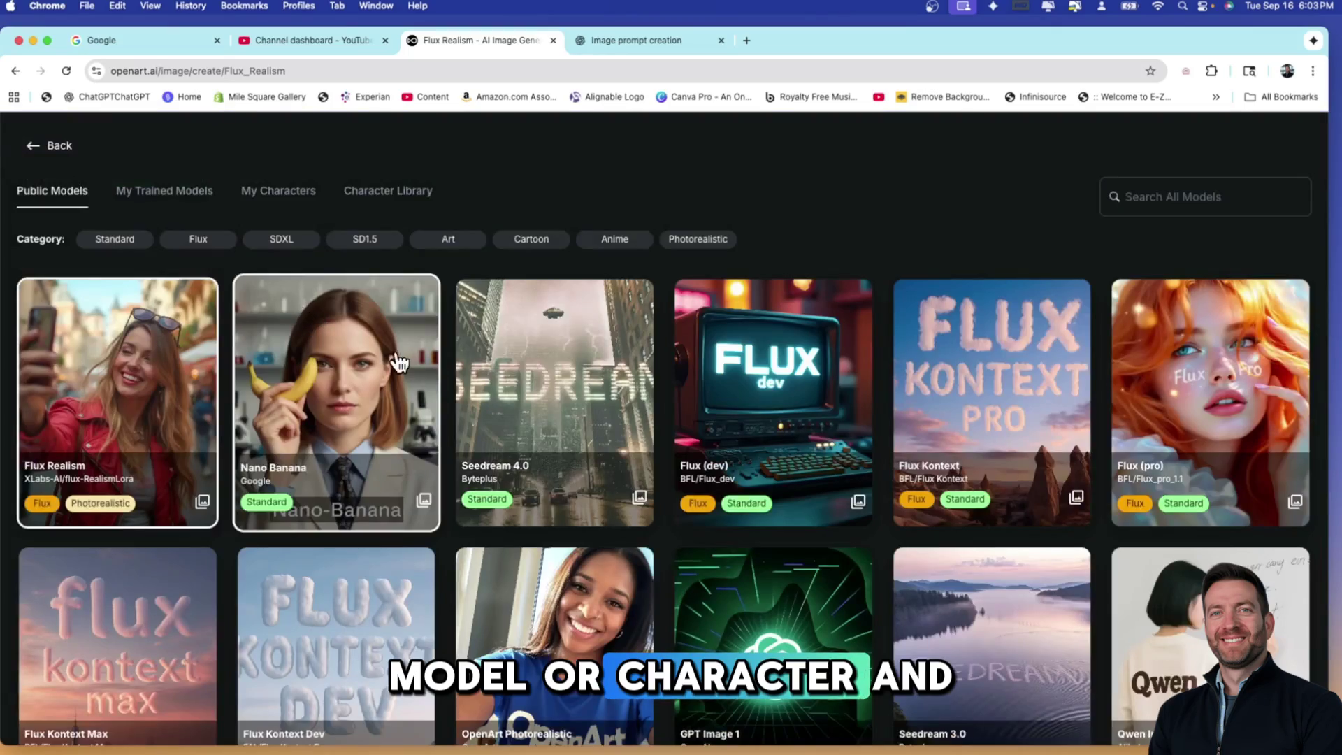
{"action": "scroll", "coordinate": [392, 357], "scroll_direction": "down", "scroll_amount": 4}
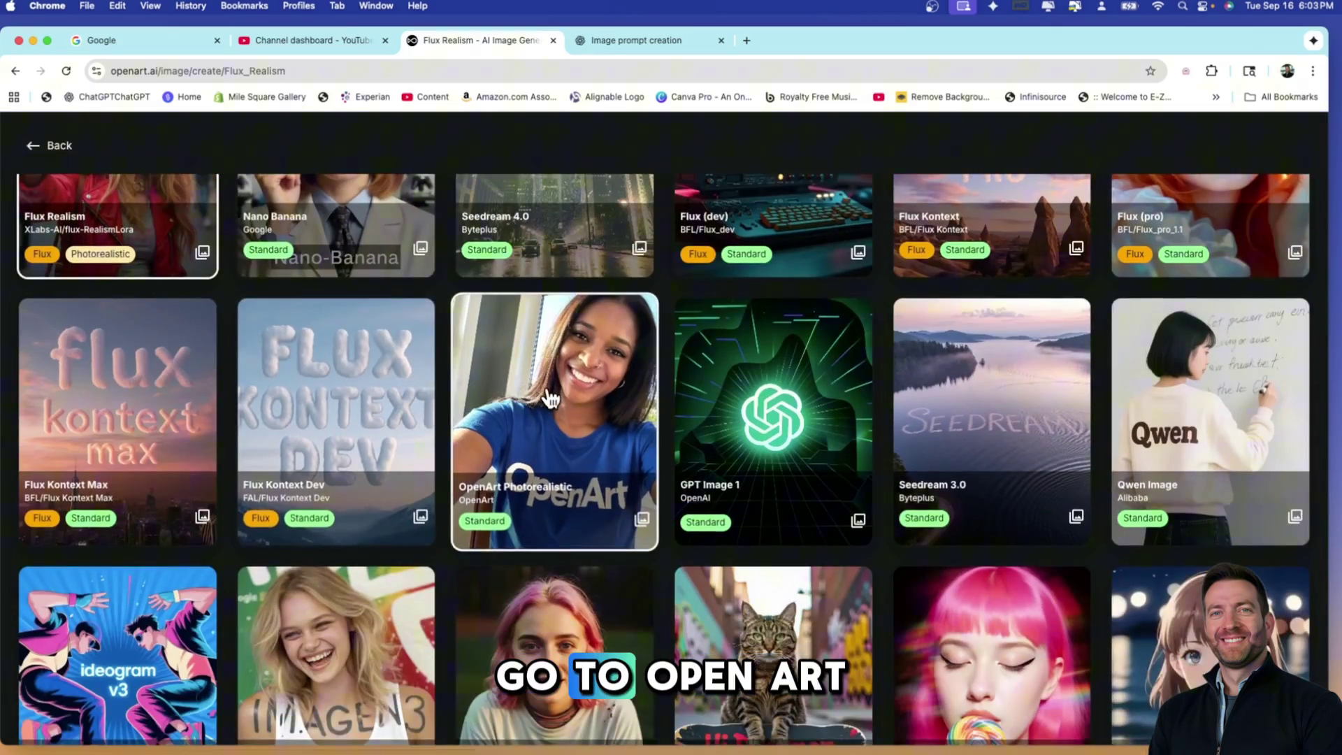
{"action": "scroll", "coordinate": [551, 397], "scroll_direction": "down", "scroll_amount": 20}
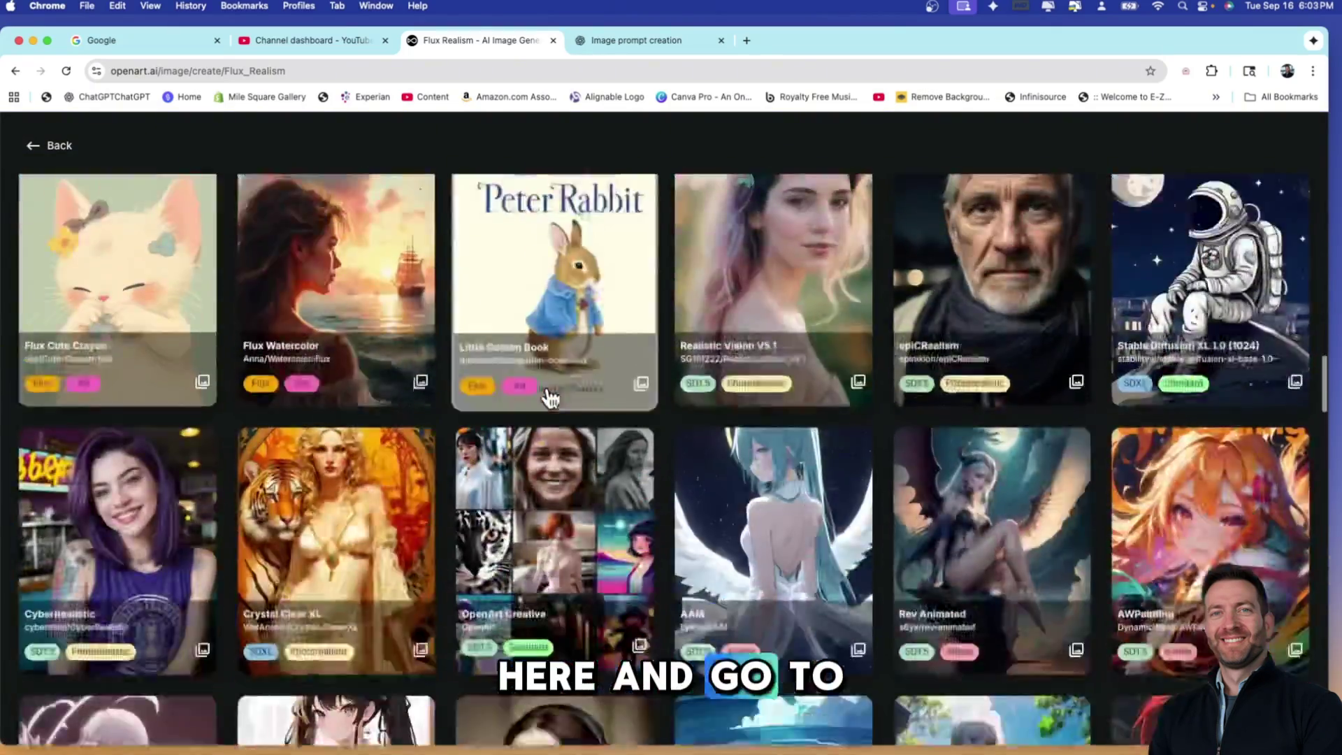
{"action": "scroll", "coordinate": [550, 388], "scroll_direction": "up", "scroll_amount": 3}
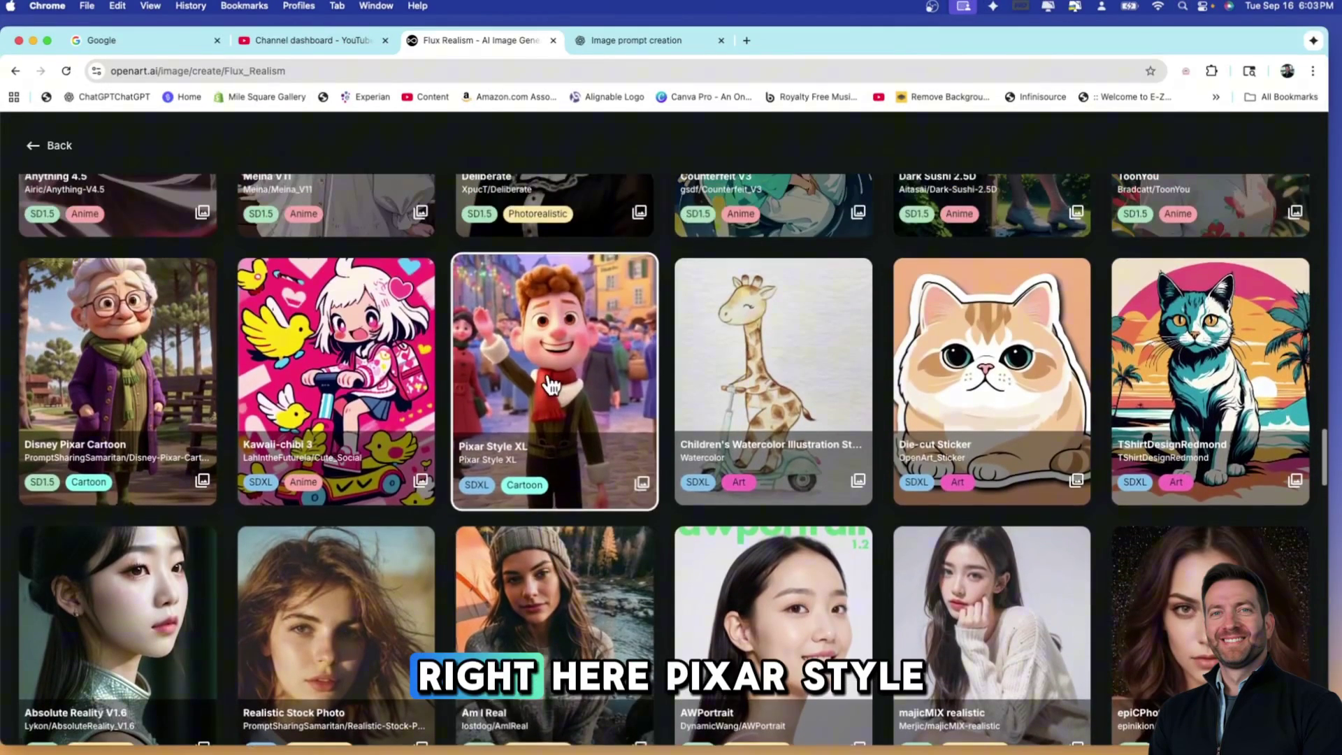
{"action": "left_click", "coordinate": [551, 385]}
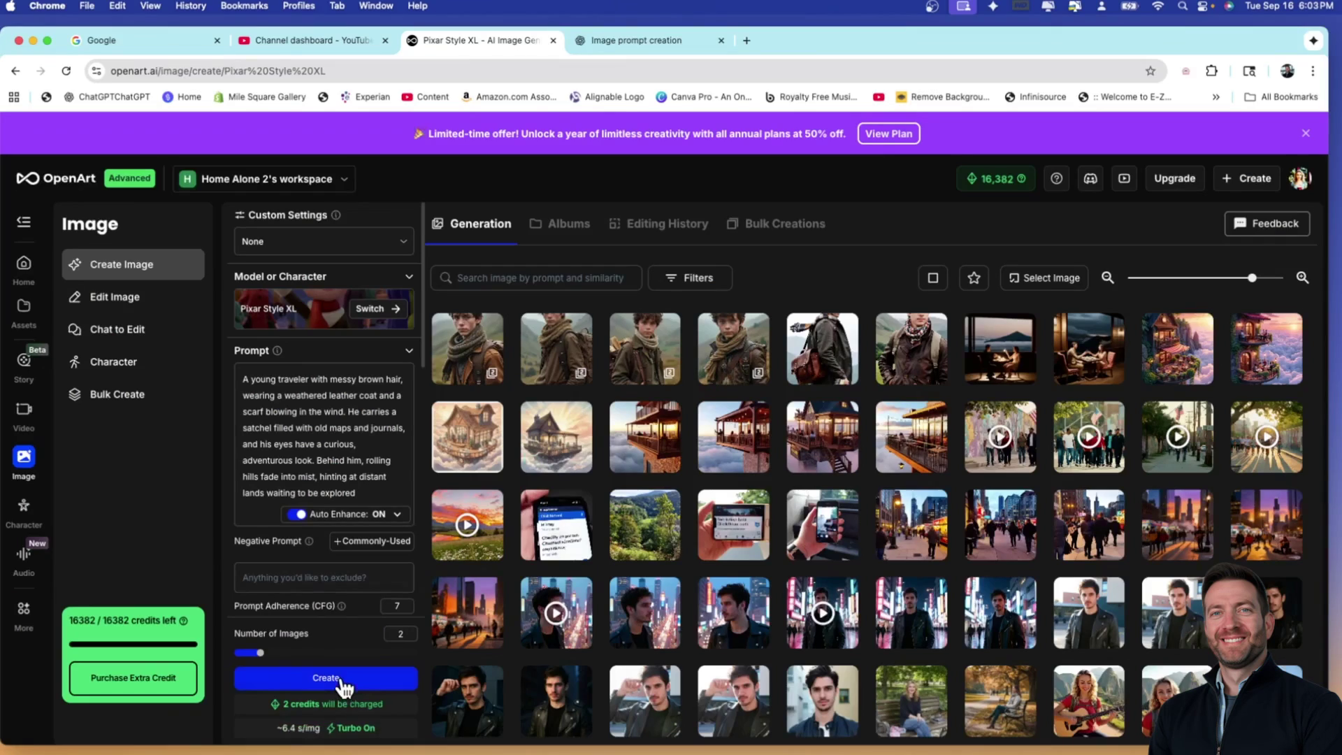
Step: Expand the Face Reference option under Image Guidance to show its upload area
{"action": "scroll", "coordinate": [339, 615], "scroll_direction": "down", "scroll_amount": 10}
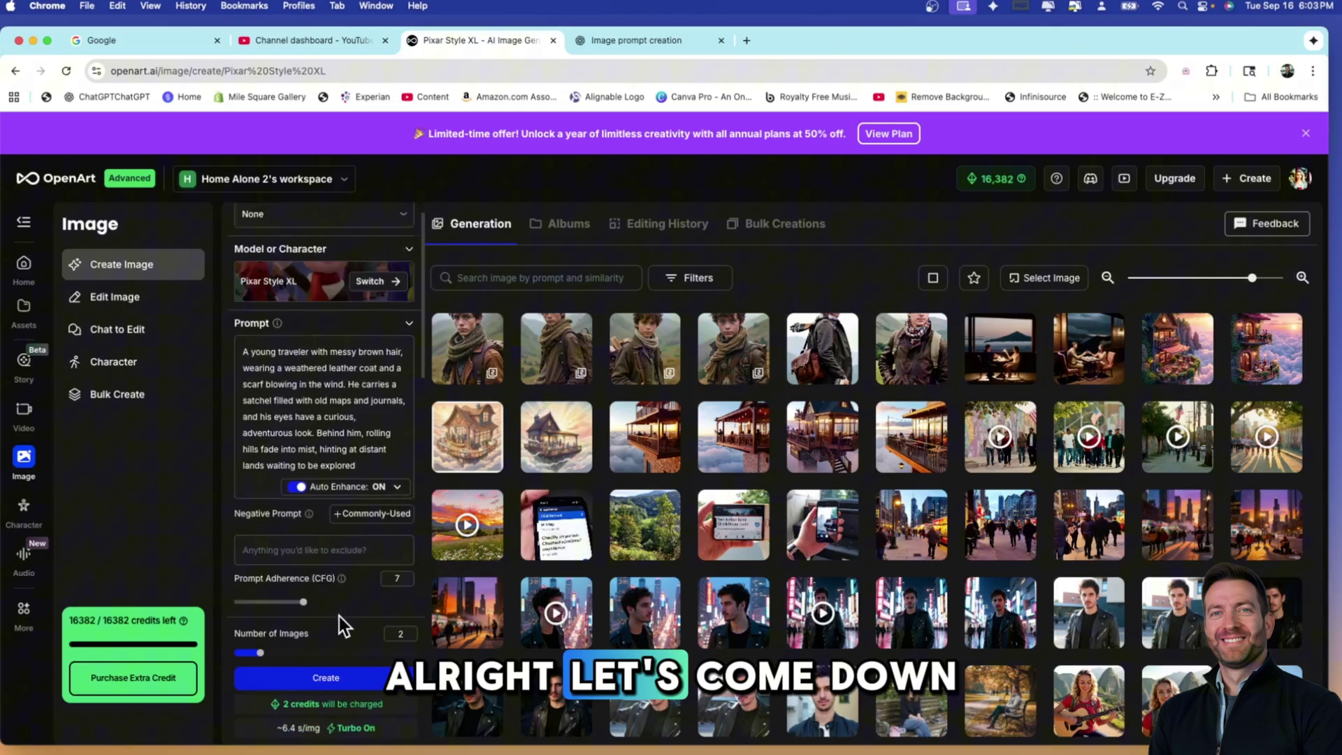
{"action": "scroll", "coordinate": [336, 490], "scroll_direction": "up", "scroll_amount": 5}
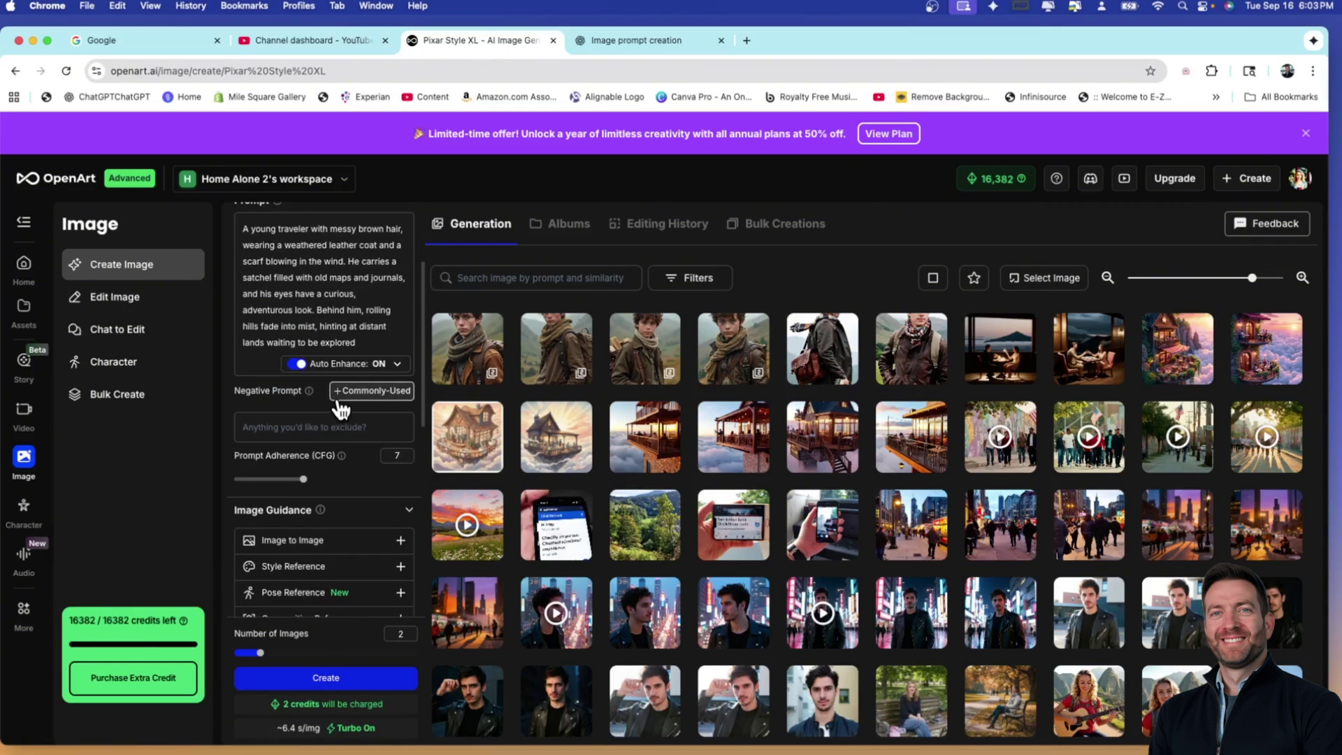
{"action": "scroll", "coordinate": [341, 409], "scroll_direction": "down", "scroll_amount": 3}
{"action": "scroll", "coordinate": [341, 409], "scroll_direction": "up", "scroll_amount": 1}
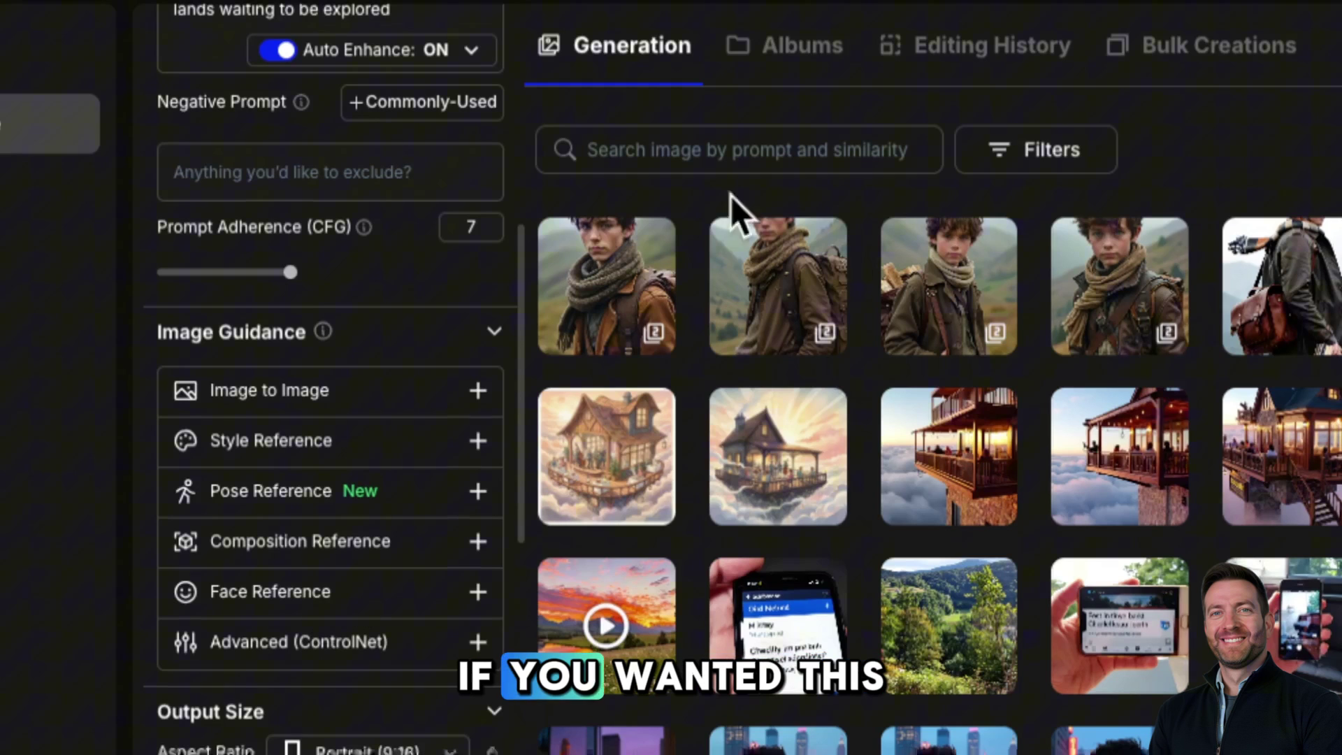
{"action": "left_click", "coordinate": [260, 610]}
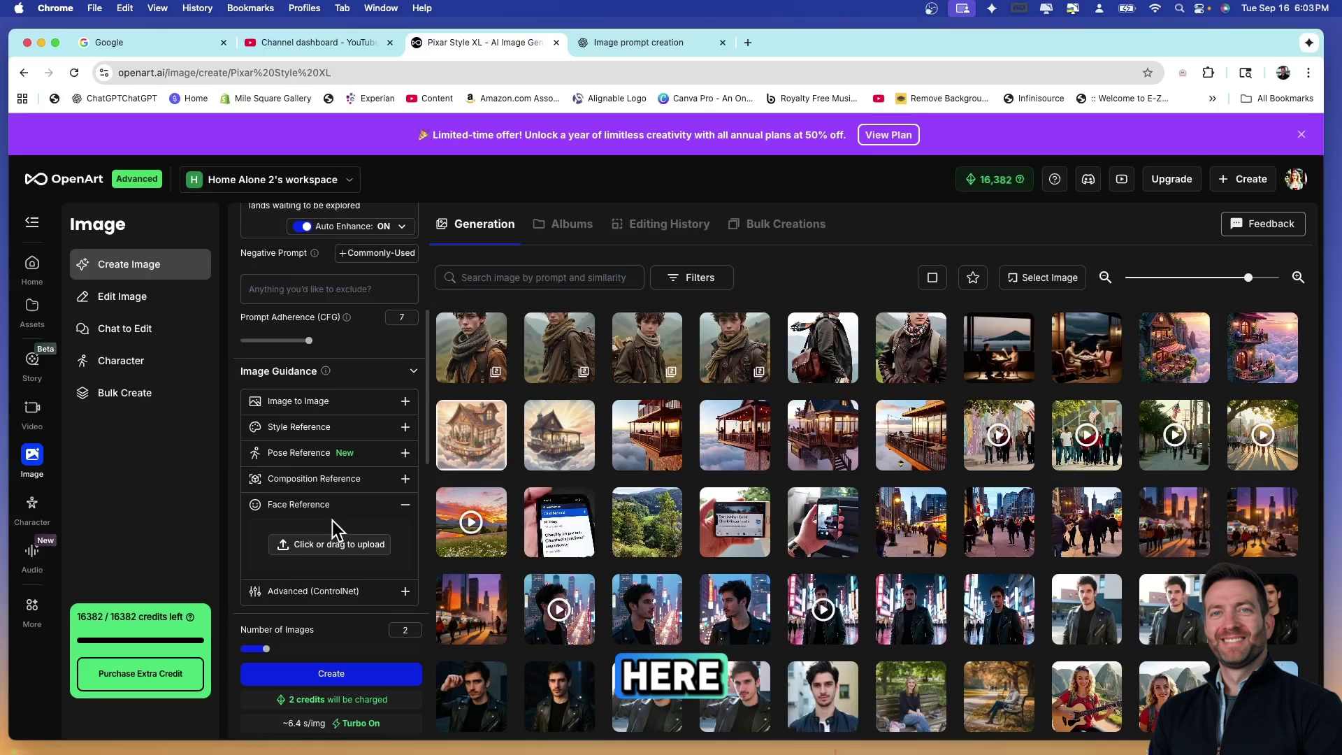
{"action": "scroll", "coordinate": [337, 626], "scroll_direction": "down", "scroll_amount": 5}
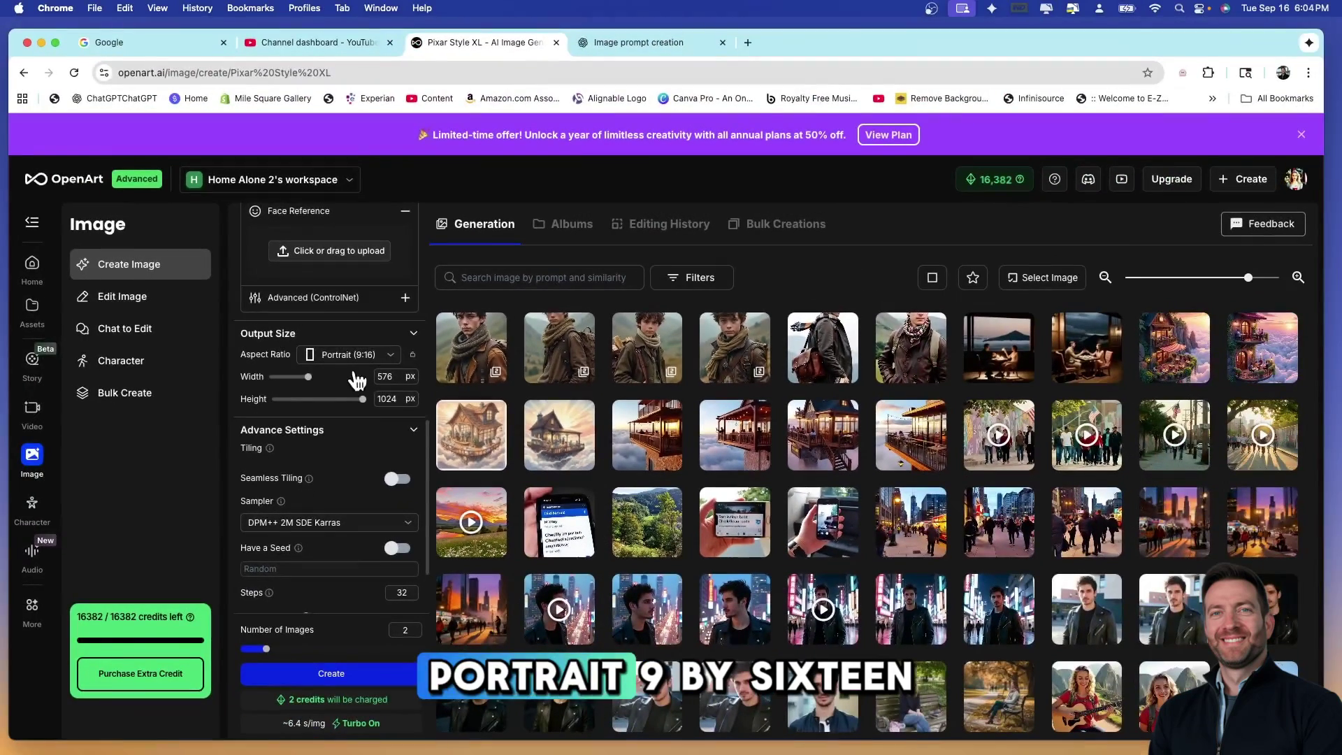
{"action": "scroll", "coordinate": [358, 376], "scroll_direction": "down", "scroll_amount": 3}
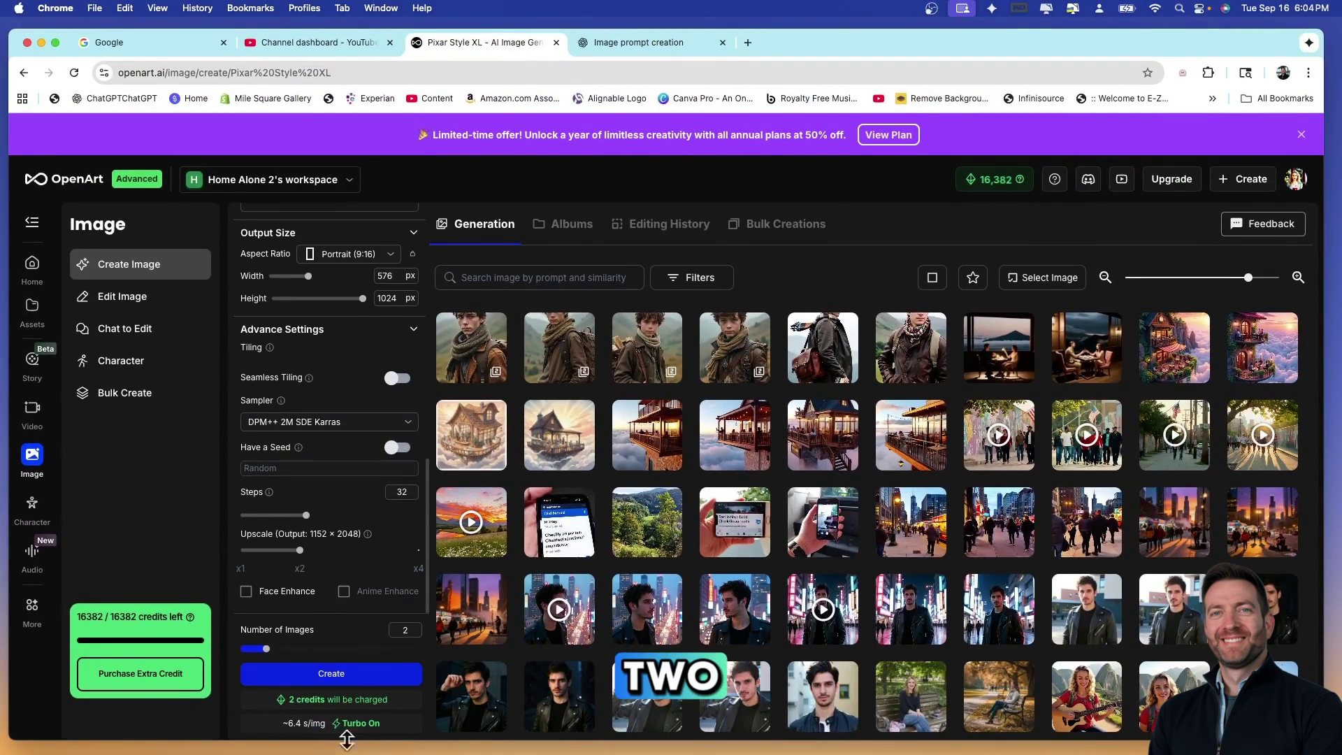
{"action": "scroll", "coordinate": [342, 562], "scroll_direction": "up", "scroll_amount": 4}
{"action": "scroll", "coordinate": [343, 563], "scroll_direction": "up", "scroll_amount": 5}
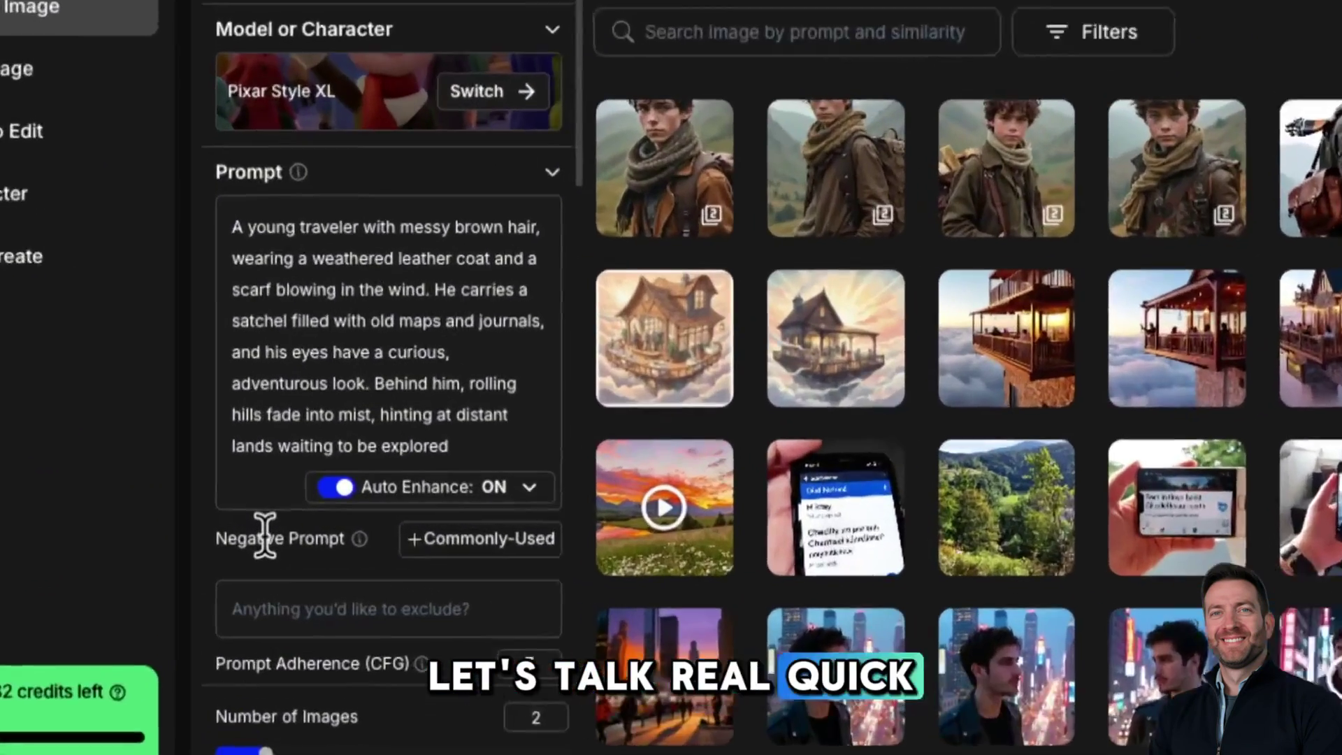
Step: Fill the negative prompt with the Photorealistic commonly-used terms (lowres, worst quality, watermark, sketch…)
{"action": "mouse_move", "coordinate": [359, 542]}
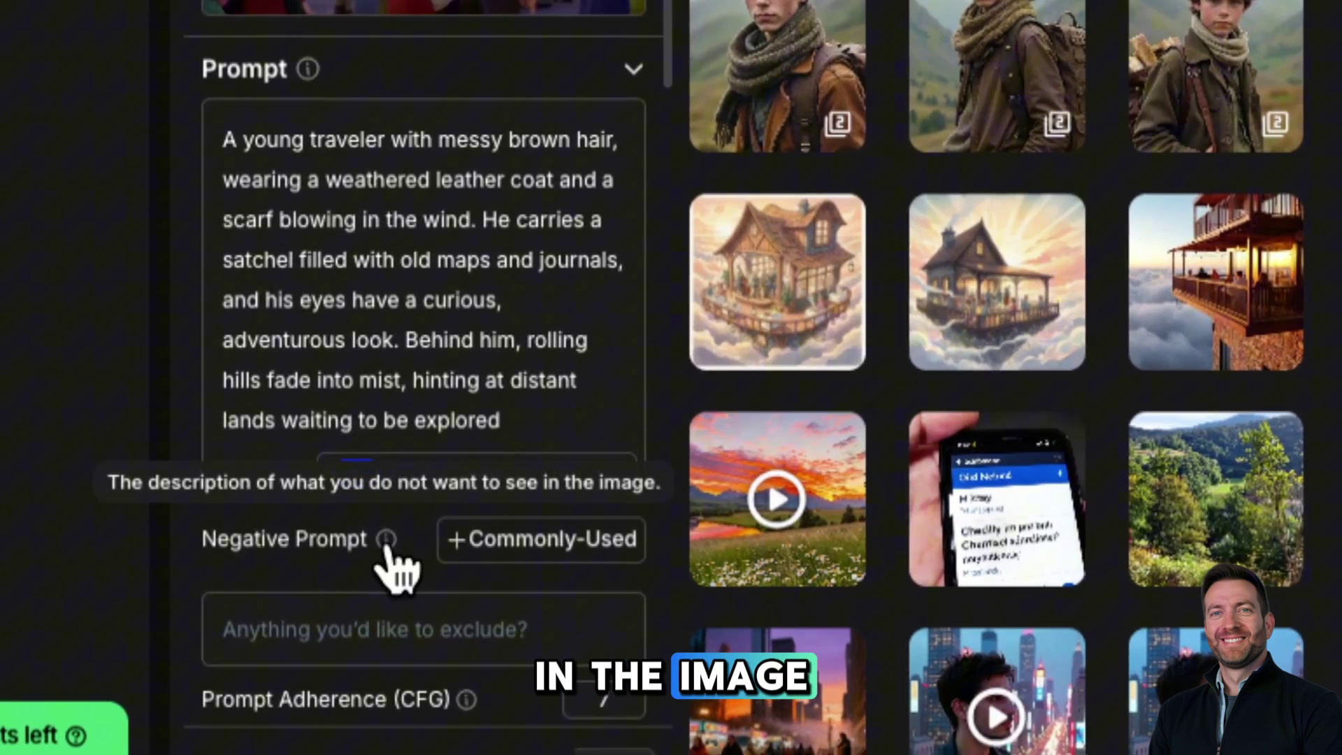
{"action": "left_click", "coordinate": [365, 629]}
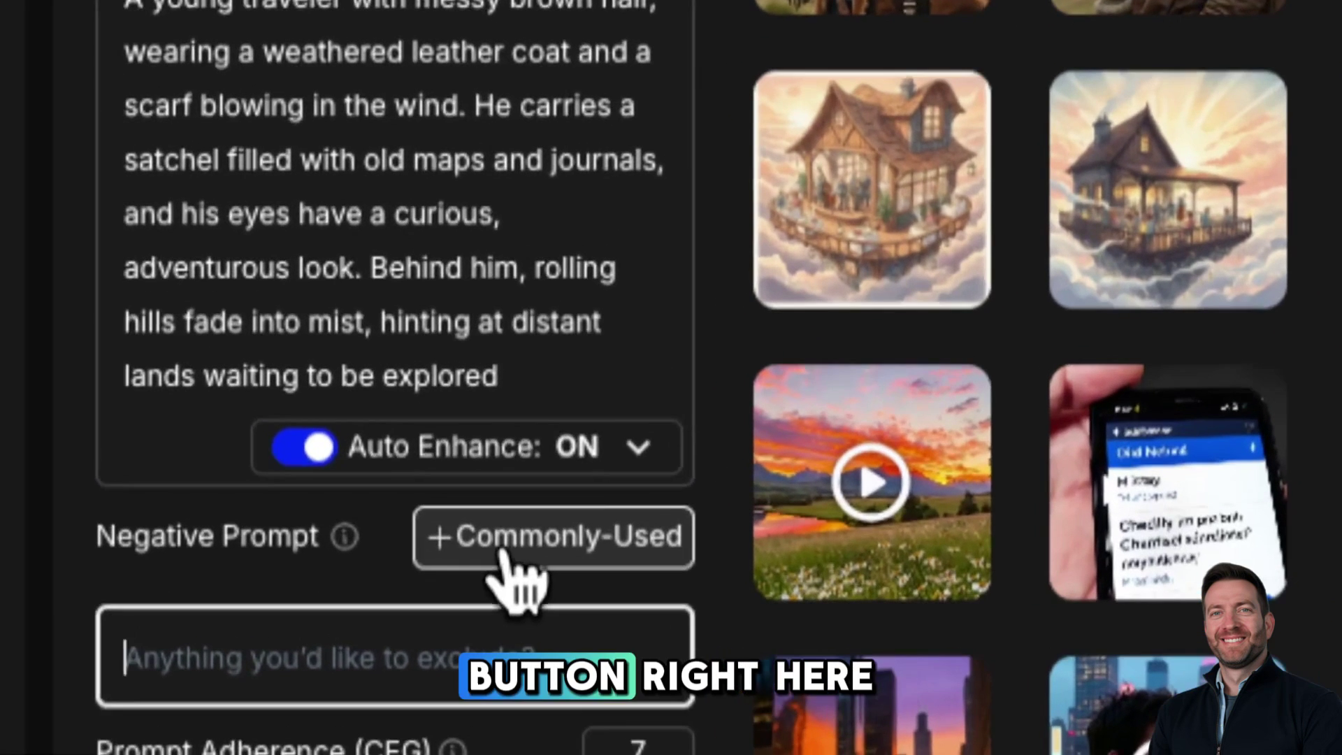
{"action": "left_click", "coordinate": [507, 556]}
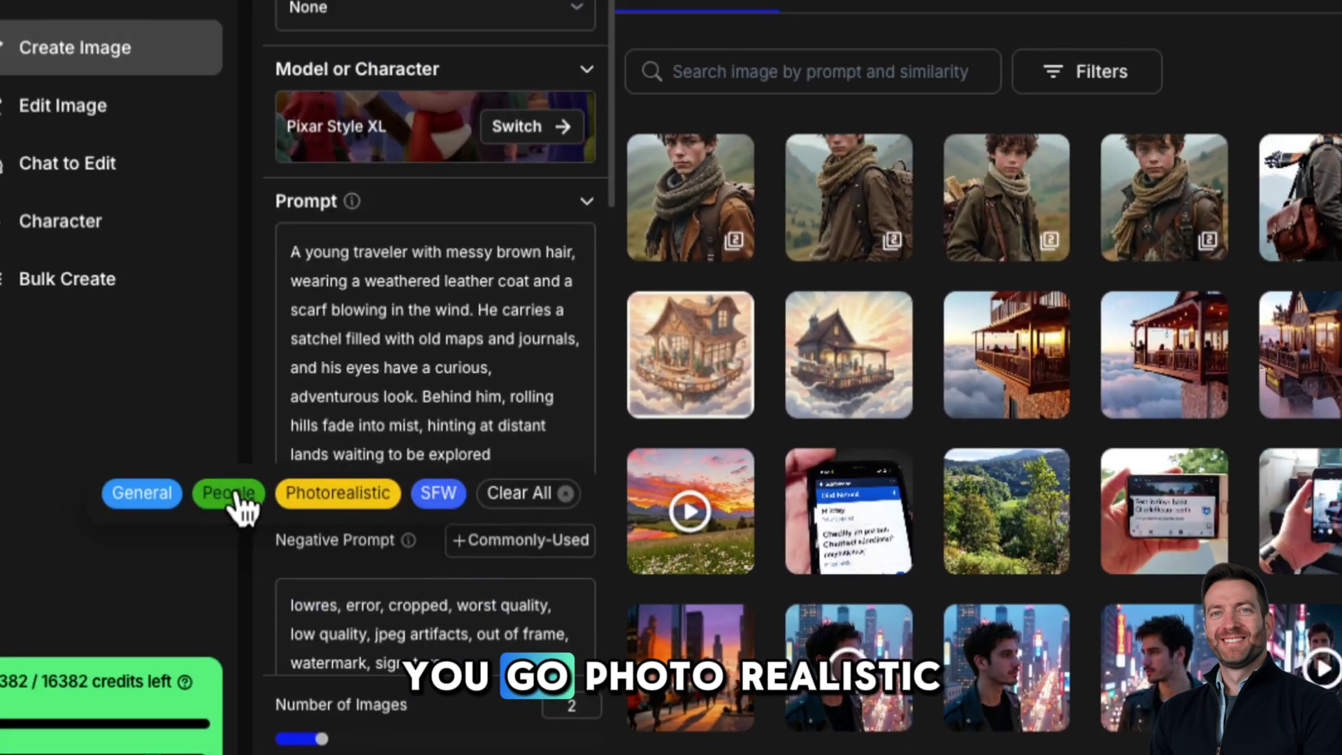
{"action": "left_click", "coordinate": [330, 508]}
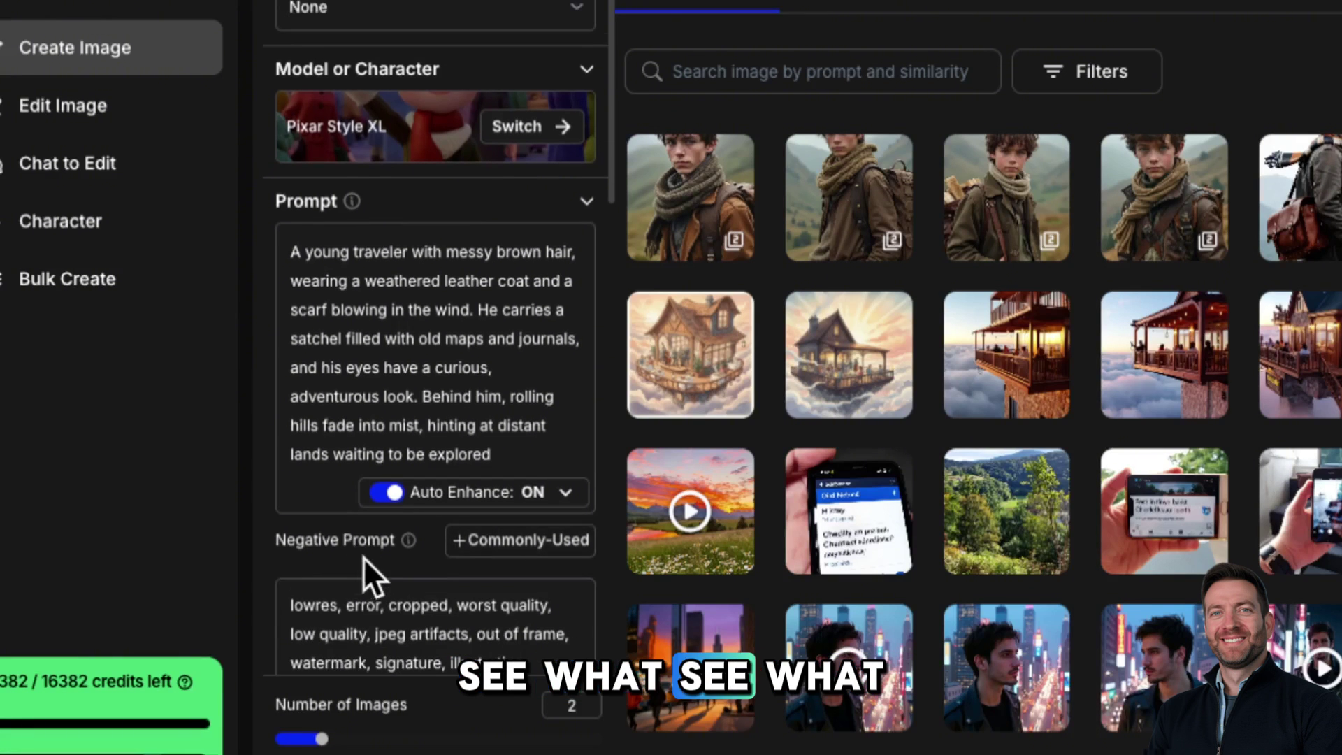
{"action": "scroll", "coordinate": [366, 576], "scroll_direction": "down", "scroll_amount": 3}
{"action": "scroll", "coordinate": [429, 381], "scroll_direction": "up", "scroll_amount": 1}
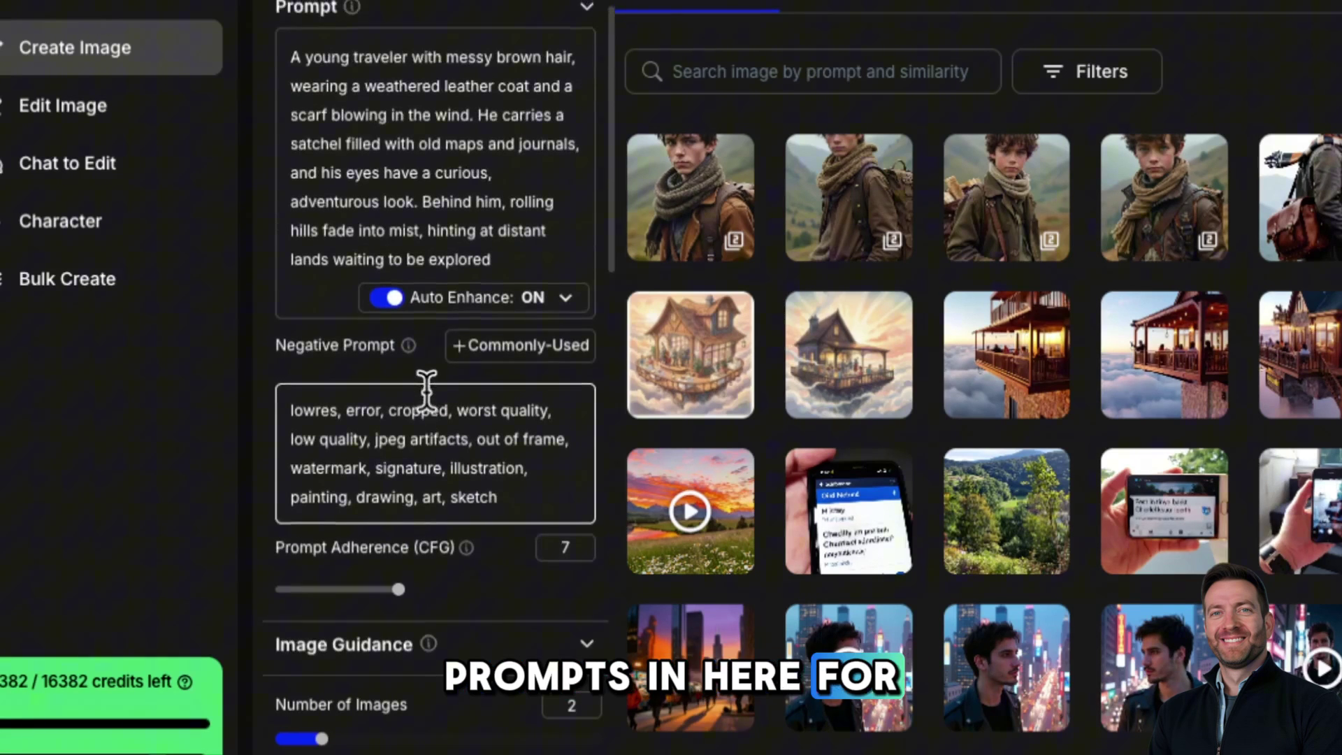
{"action": "scroll", "coordinate": [432, 395], "scroll_direction": "down", "scroll_amount": 1}
{"action": "scroll", "coordinate": [510, 312], "scroll_direction": "up", "scroll_amount": 1}
{"action": "scroll", "coordinate": [489, 308], "scroll_direction": "down", "scroll_amount": 1}
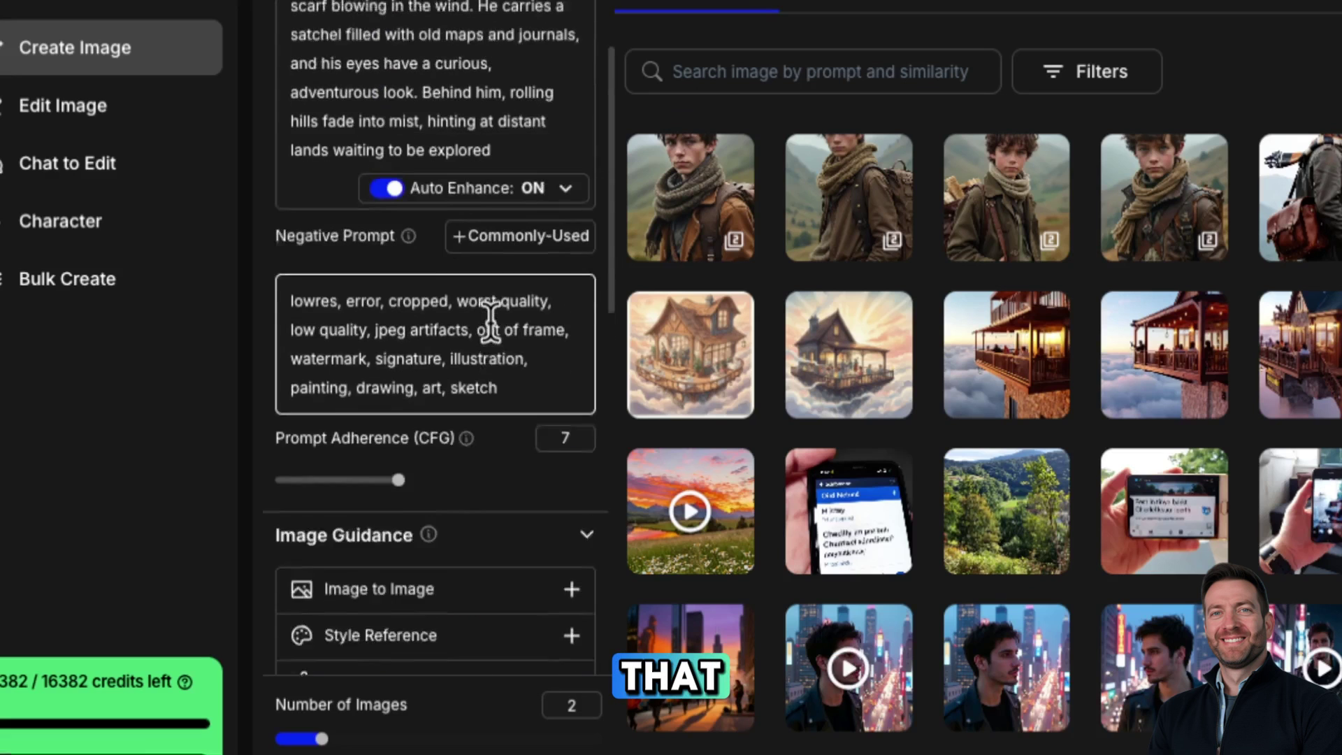
{"action": "scroll", "coordinate": [491, 321], "scroll_direction": "up", "scroll_amount": 1}
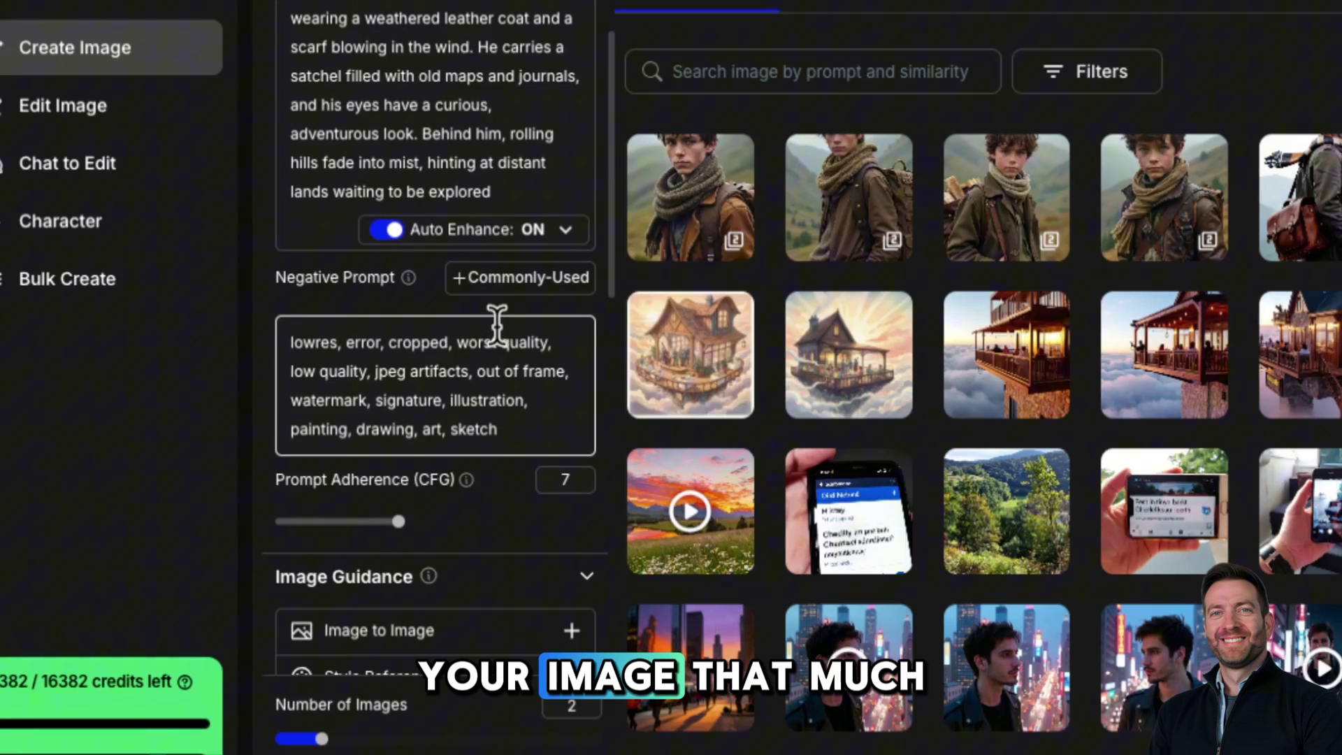
{"action": "scroll", "coordinate": [495, 392], "scroll_direction": "up", "scroll_amount": 1}
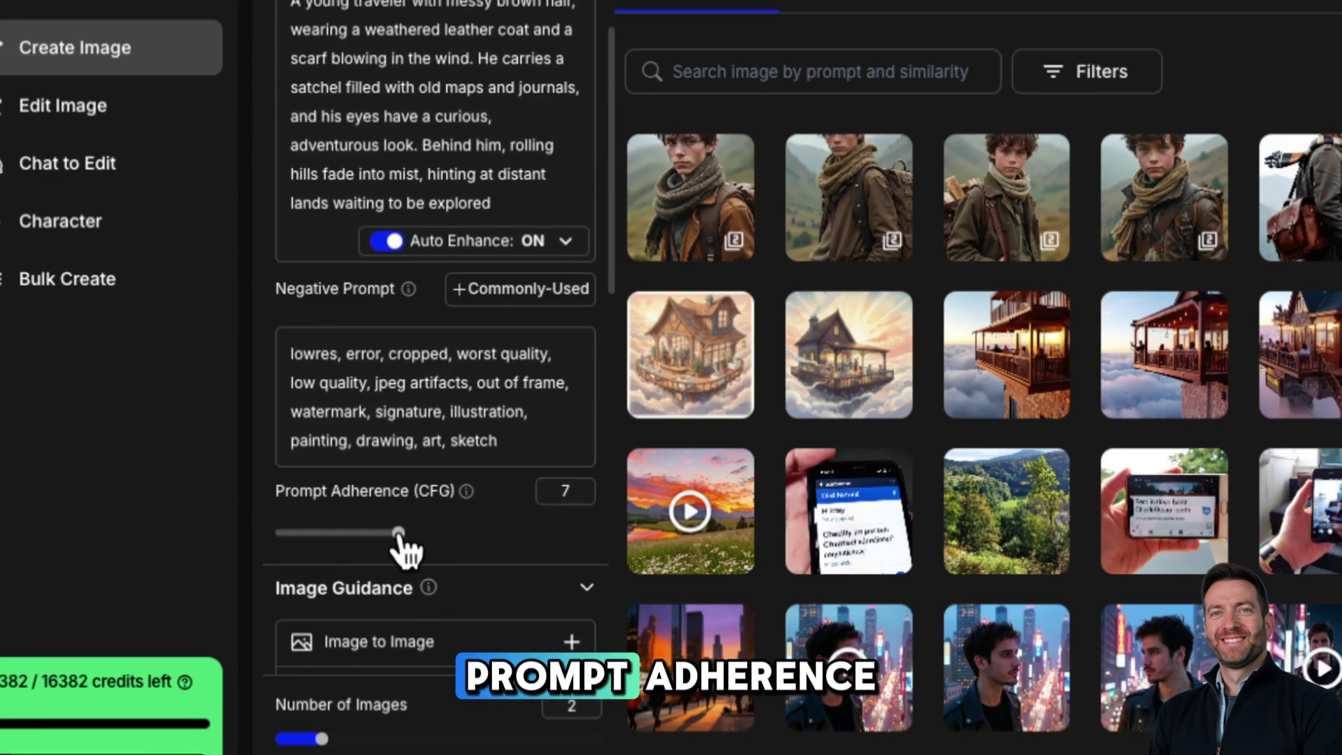
Step: Set Prompt Adherence (CFG) to 10 for the Pixar Style XL generation
{"action": "left_click_drag", "start_coordinate": [437, 537], "coordinate": [572, 551]}
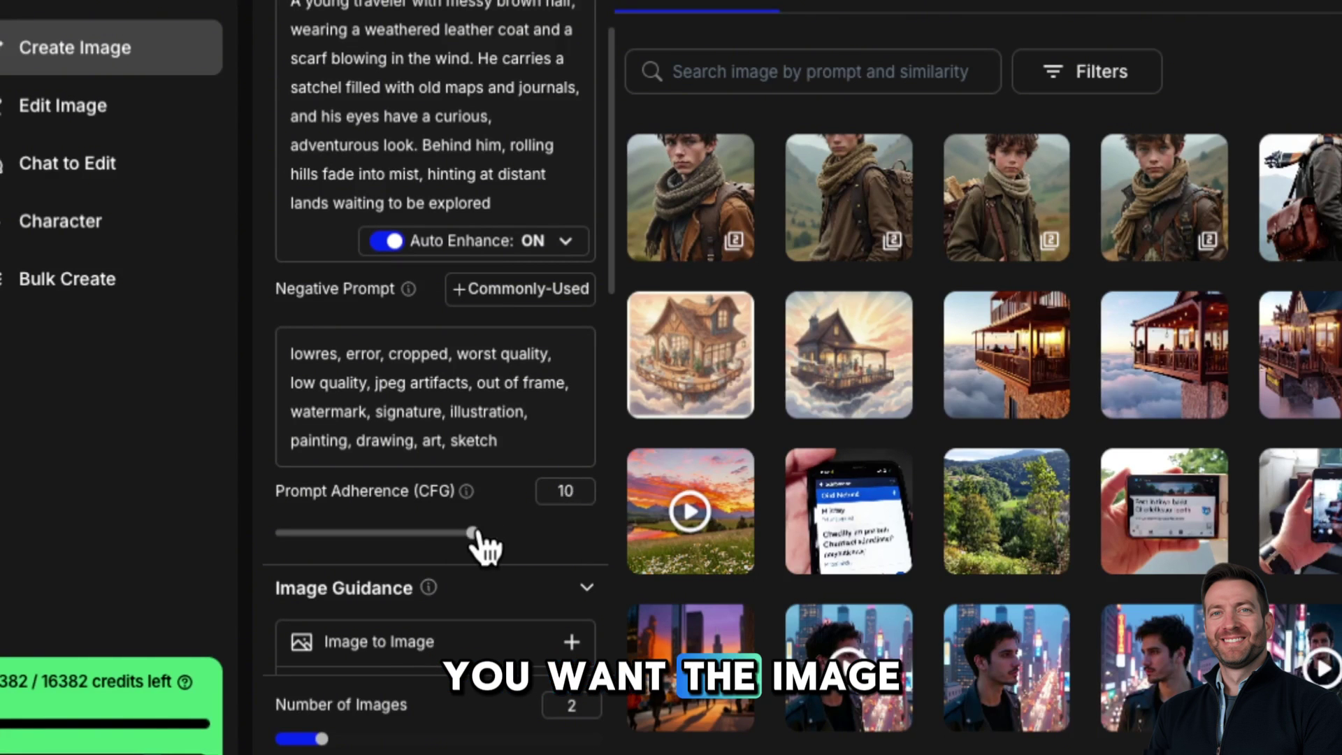
{"action": "scroll", "coordinate": [435, 174], "scroll_direction": "up", "scroll_amount": 3}
{"action": "scroll", "coordinate": [488, 291], "scroll_direction": "down", "scroll_amount": 10}
{"action": "scroll", "coordinate": [489, 280], "scroll_direction": "up", "scroll_amount": 5}
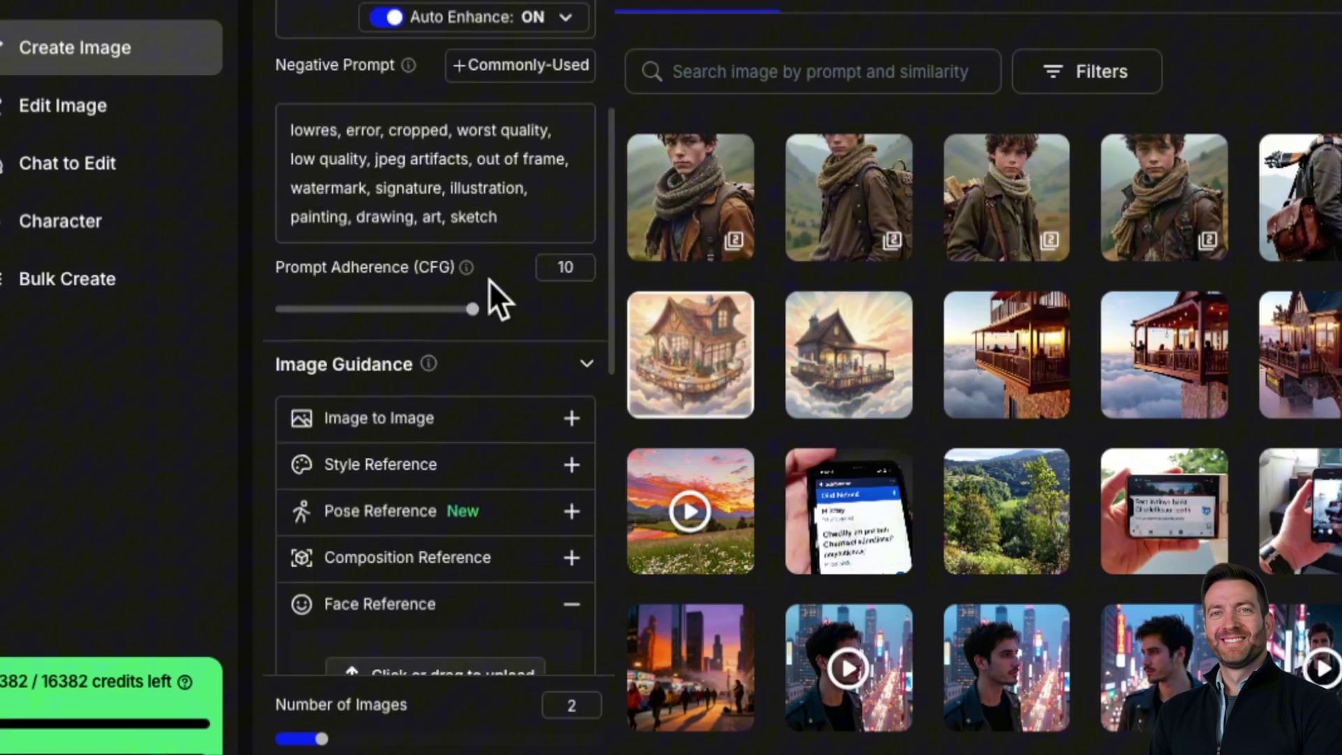
{"action": "scroll", "coordinate": [488, 280], "scroll_direction": "up", "scroll_amount": 1}
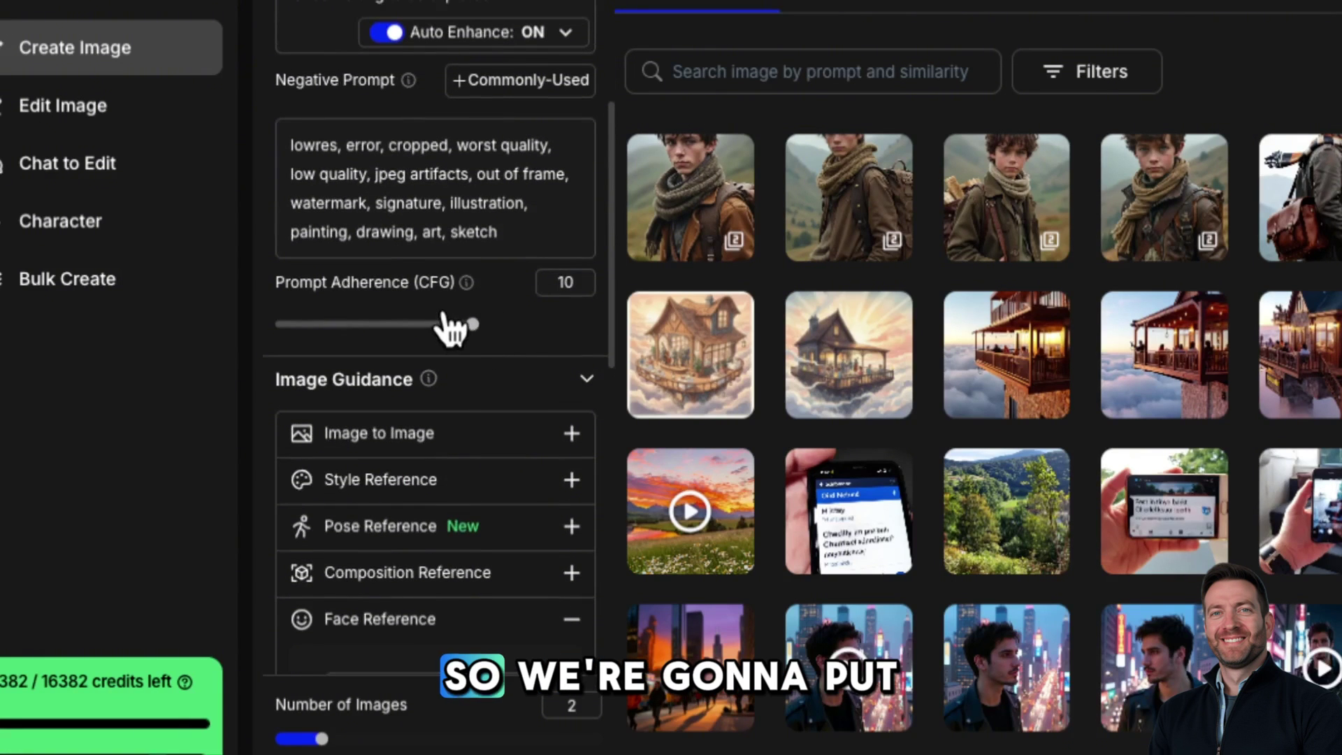
{"action": "scroll", "coordinate": [451, 324], "scroll_direction": "down", "scroll_amount": 8}
{"action": "scroll", "coordinate": [449, 323], "scroll_direction": "up", "scroll_amount": 5}
{"action": "scroll", "coordinate": [451, 324], "scroll_direction": "down", "scroll_amount": 6}
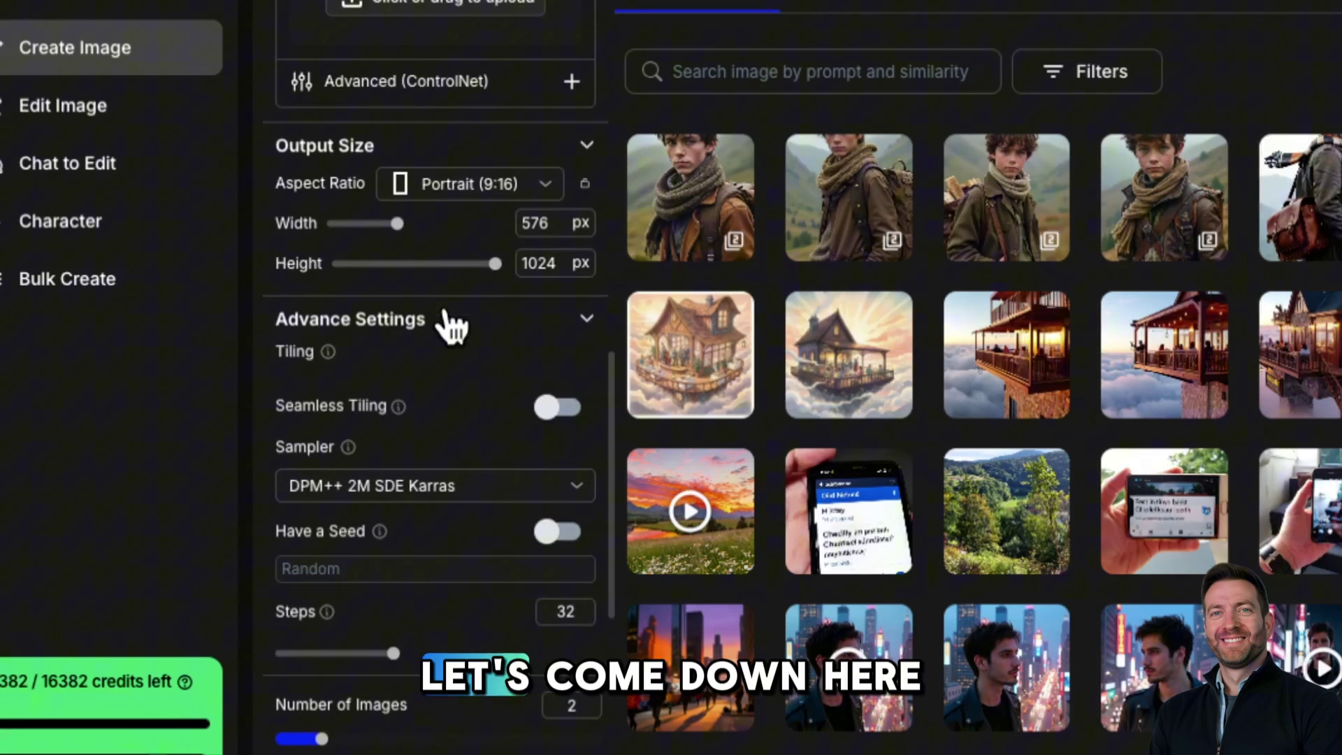
{"action": "scroll", "coordinate": [453, 325], "scroll_direction": "down", "scroll_amount": 3}
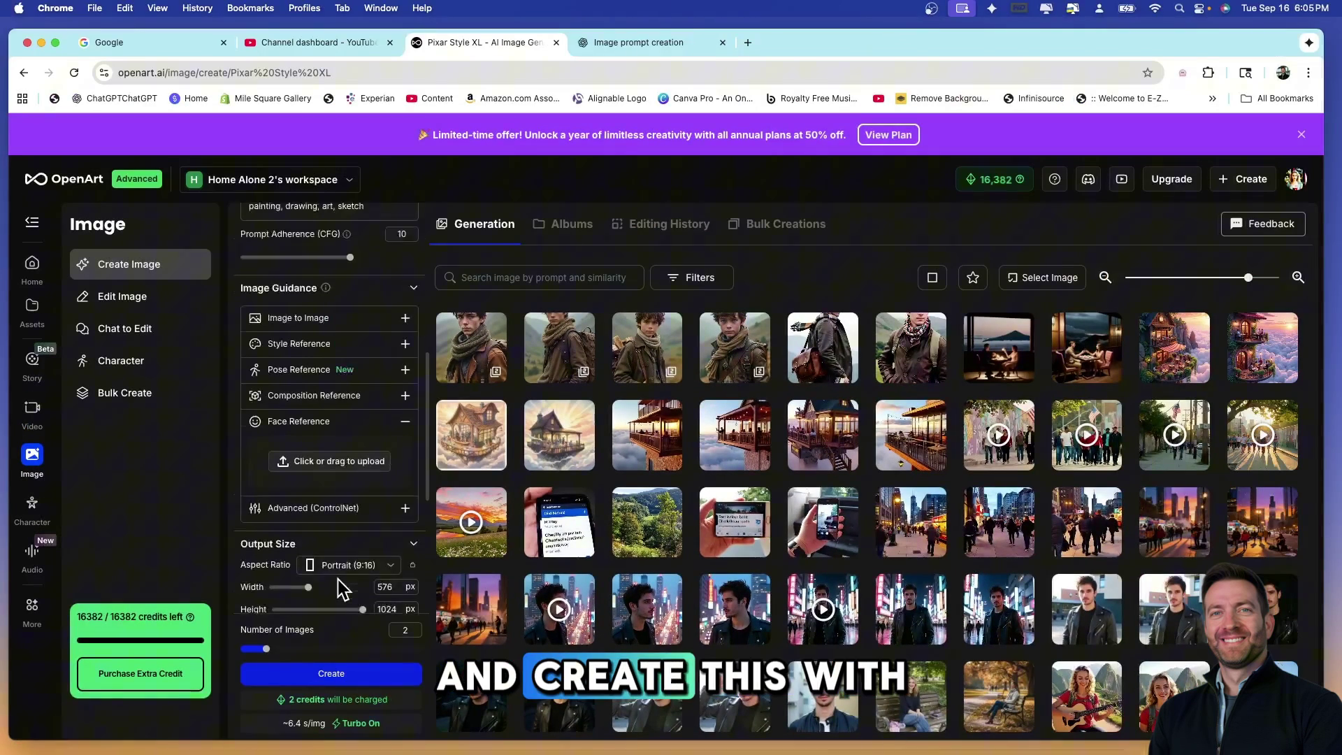
{"action": "scroll", "coordinate": [340, 587], "scroll_direction": "up", "scroll_amount": 5}
{"action": "scroll", "coordinate": [341, 588], "scroll_direction": "down", "scroll_amount": 10}
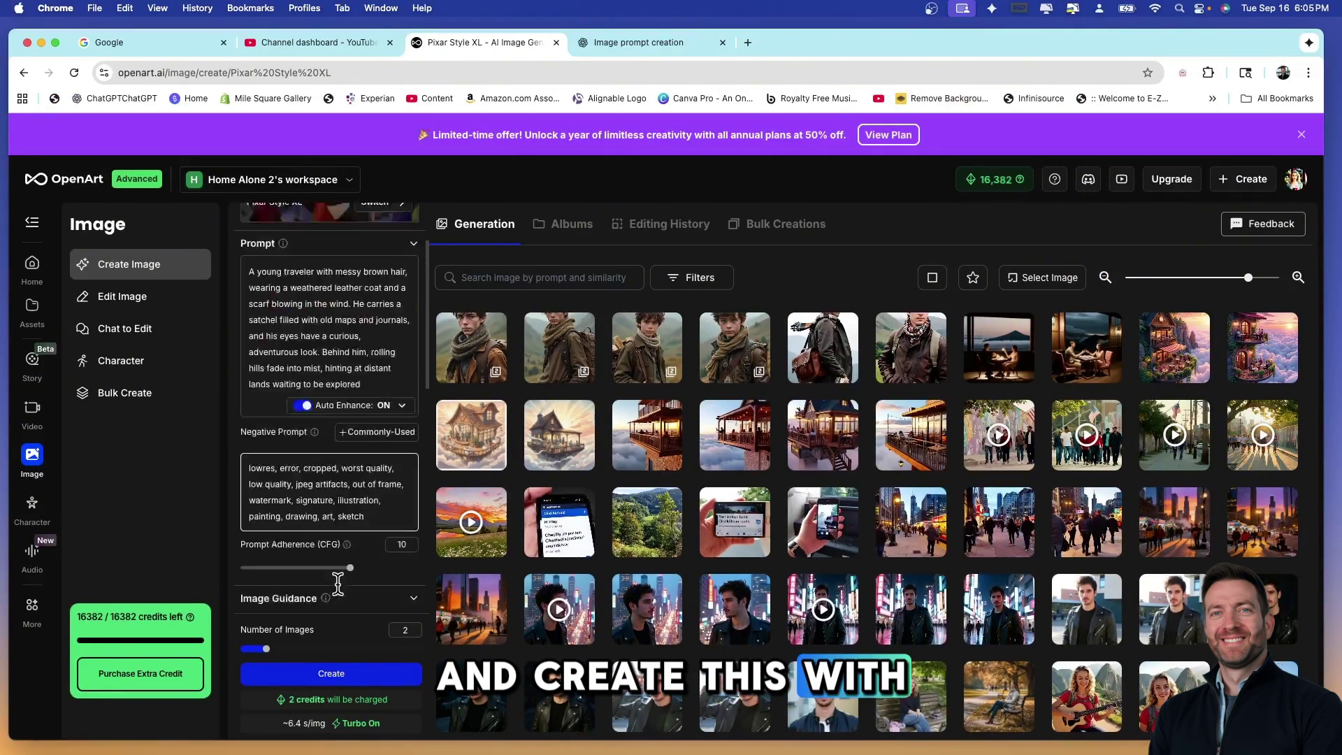
Step: Generate two Pixar Style XL cartoon traveler images and preview each one enlarged
{"action": "left_click", "coordinate": [329, 677]}
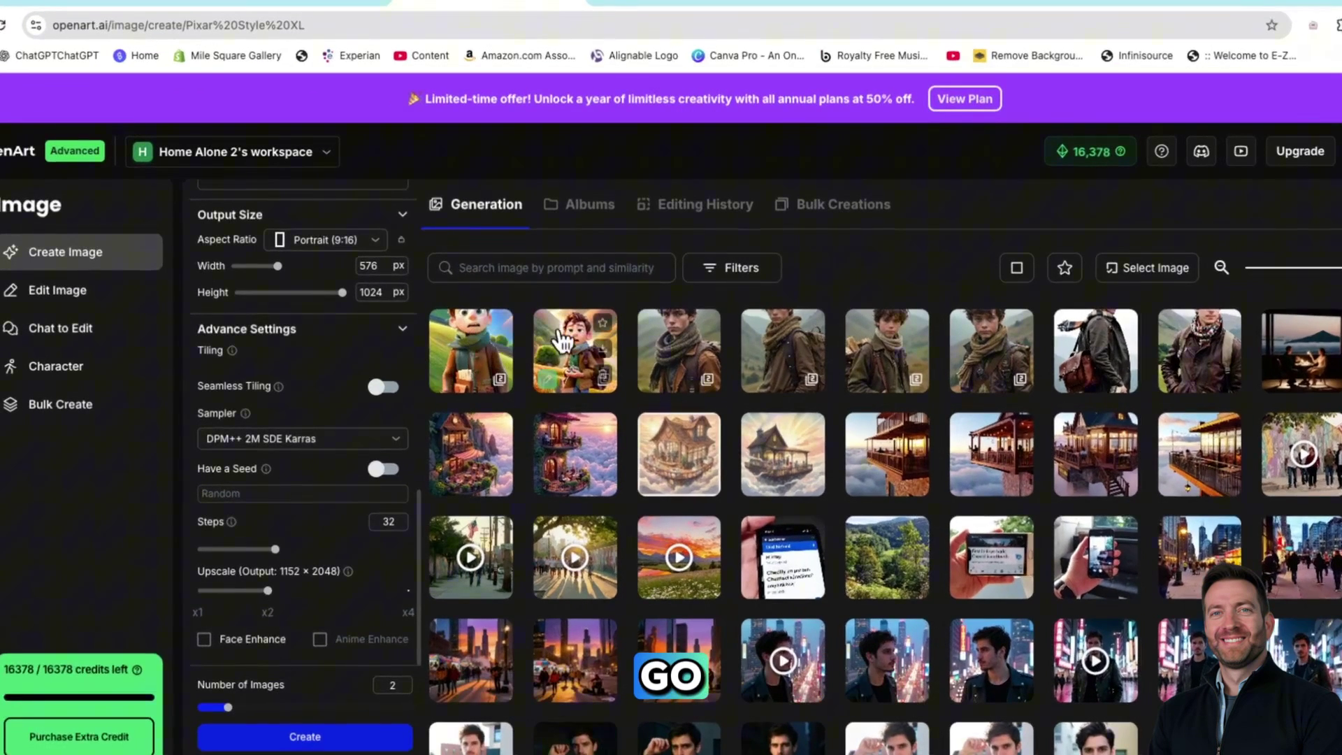
{"action": "left_click", "coordinate": [562, 341]}
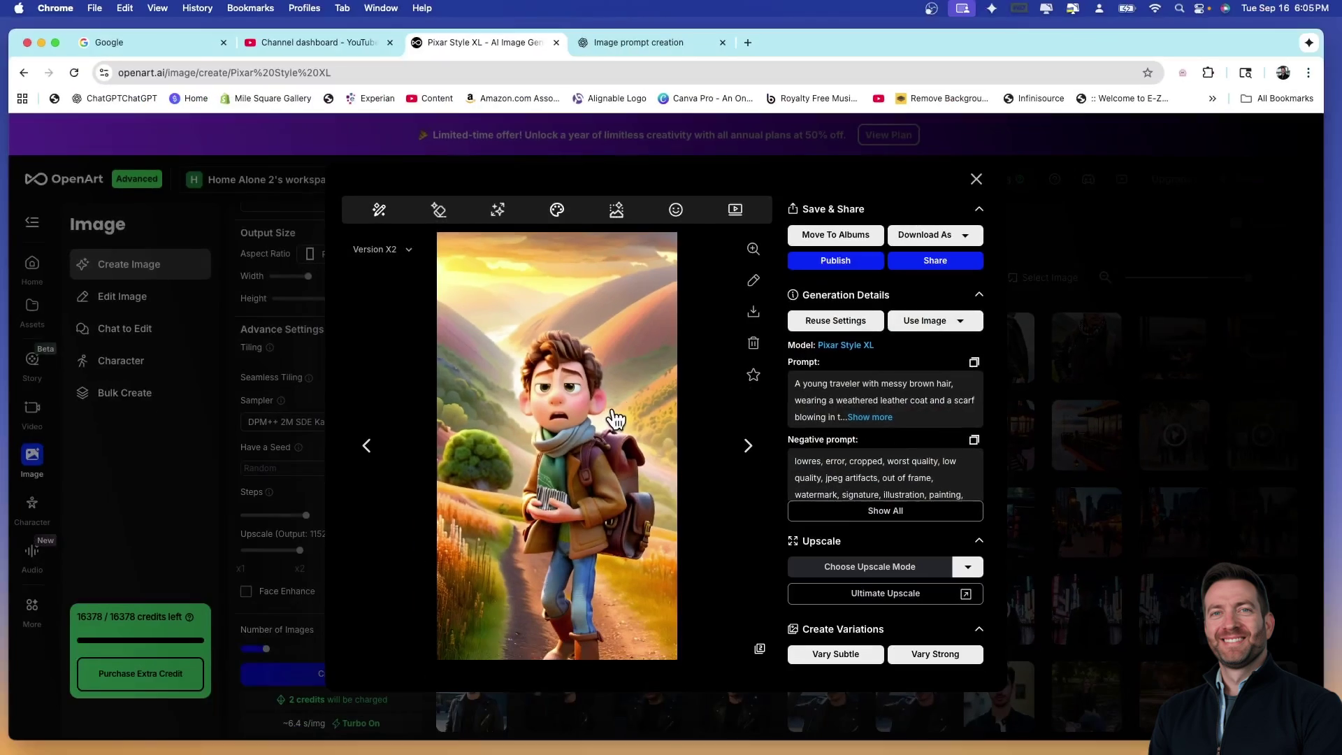
{"action": "left_click", "coordinate": [1069, 151]}
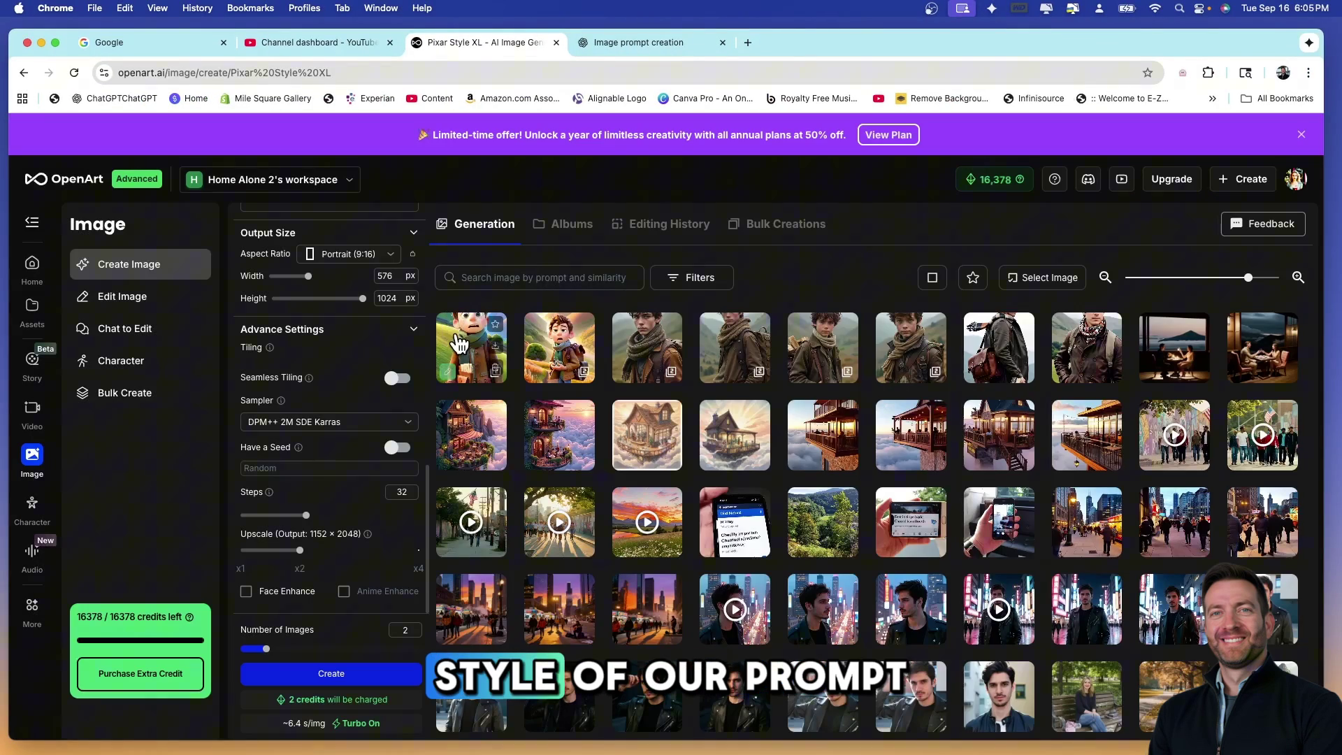
{"action": "left_click", "coordinate": [459, 342]}
{"action": "left_click", "coordinate": [978, 179]}
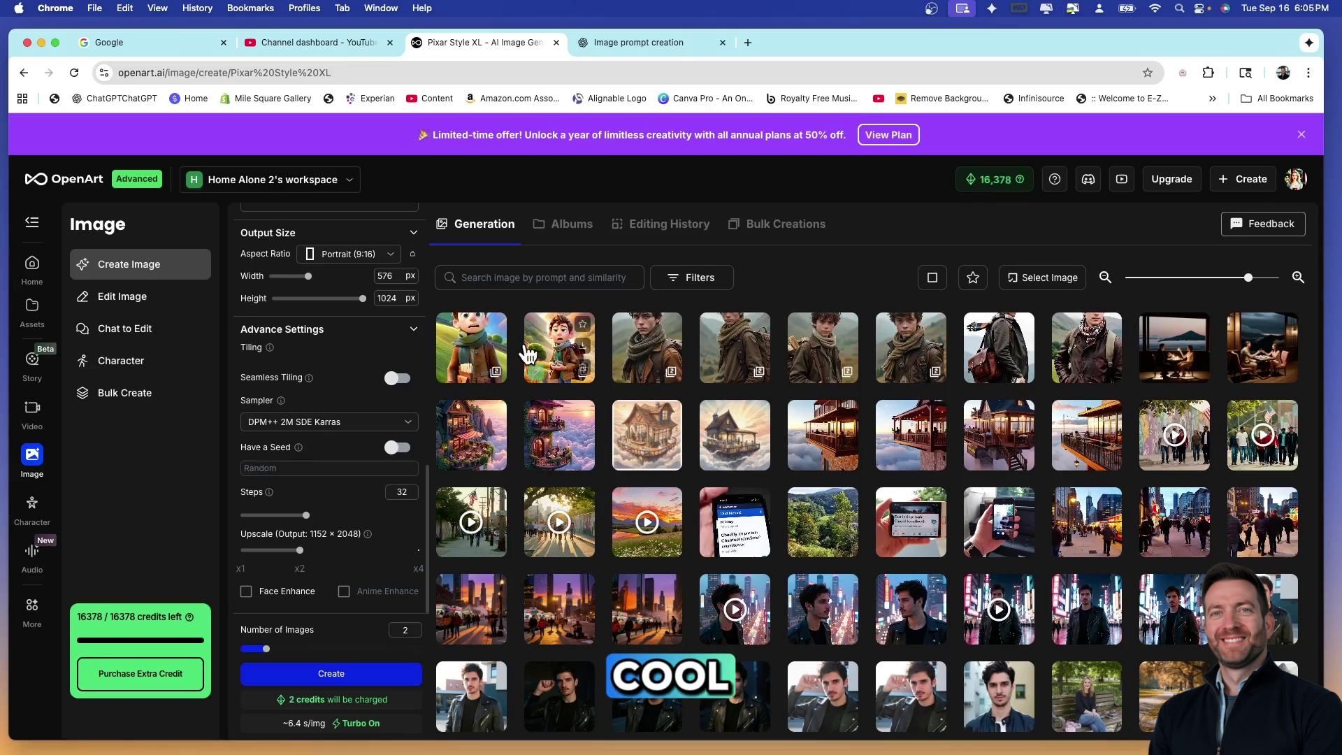
{"action": "scroll", "coordinate": [318, 360], "scroll_direction": "up", "scroll_amount": 10}
{"action": "scroll", "coordinate": [321, 356], "scroll_direction": "up", "scroll_amount": 3}
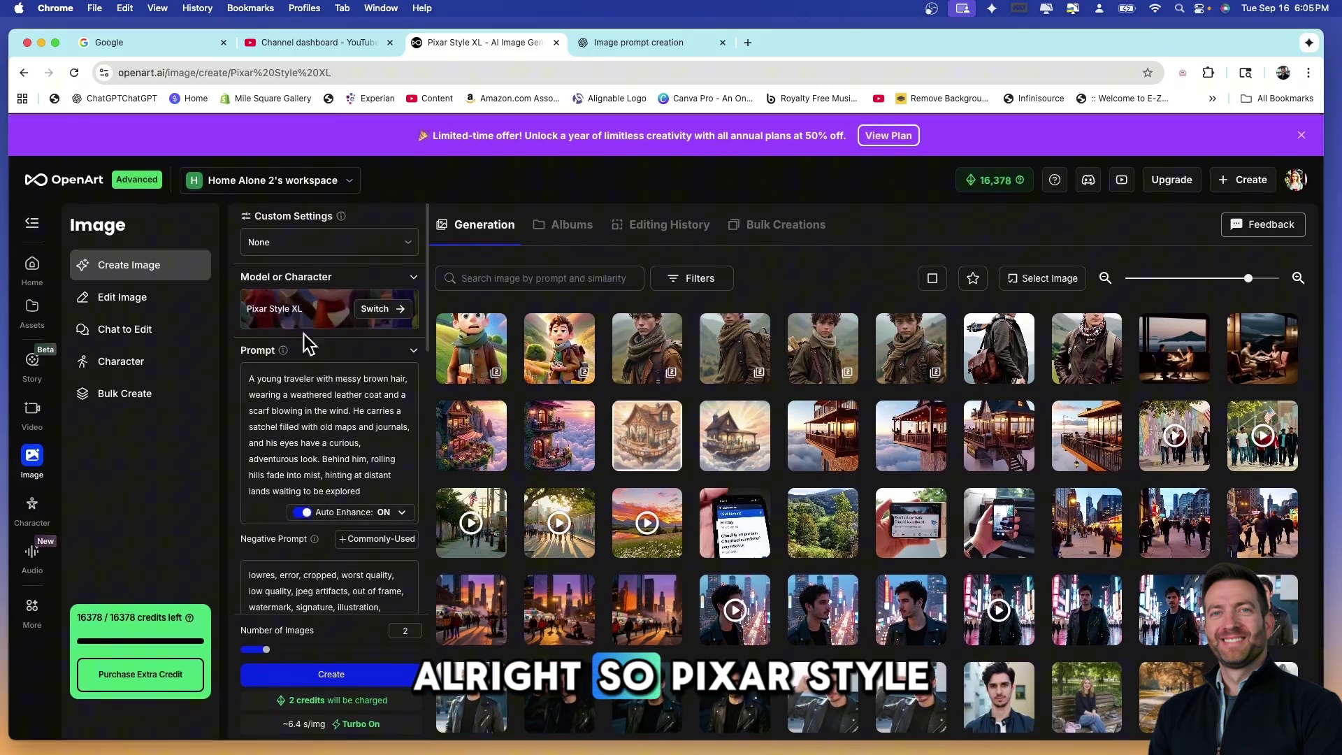
{"action": "left_click", "coordinate": [282, 316]}
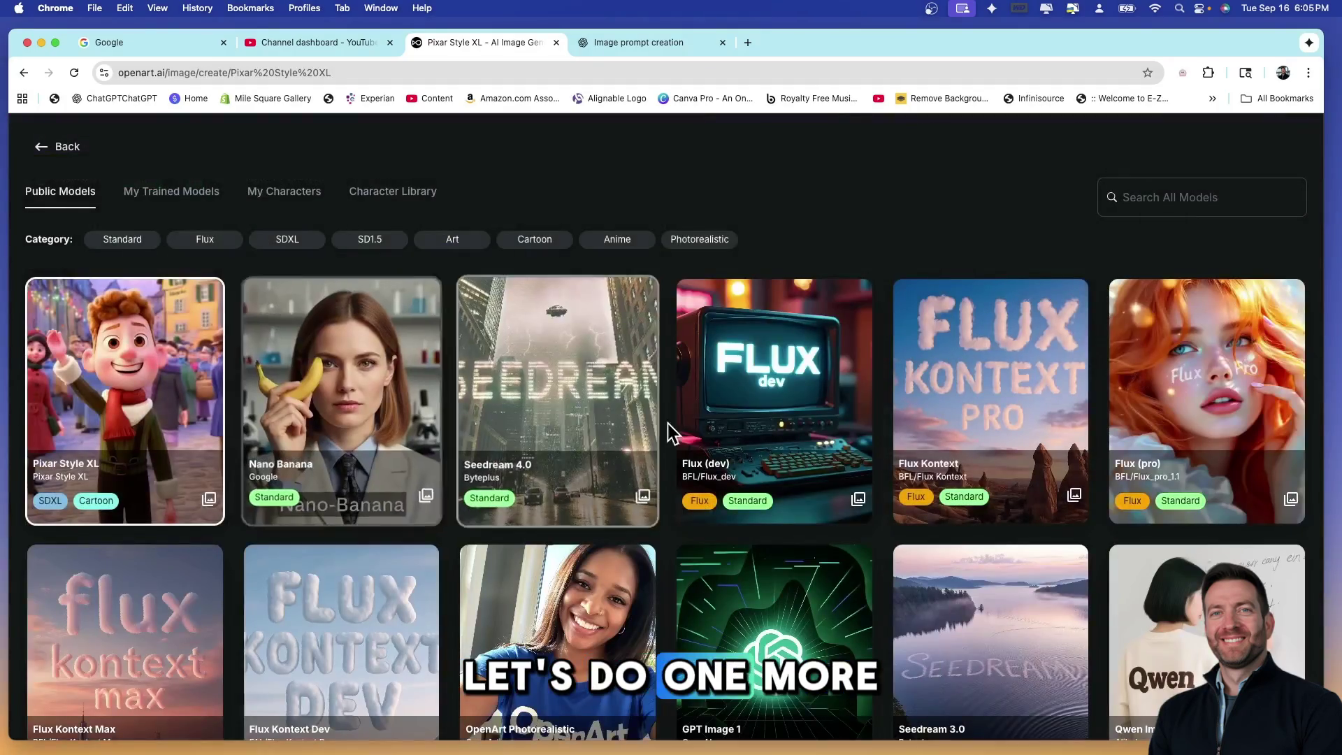
{"action": "scroll", "coordinate": [671, 425], "scroll_direction": "down", "scroll_amount": 6}
{"action": "scroll", "coordinate": [673, 424], "scroll_direction": "down", "scroll_amount": 2}
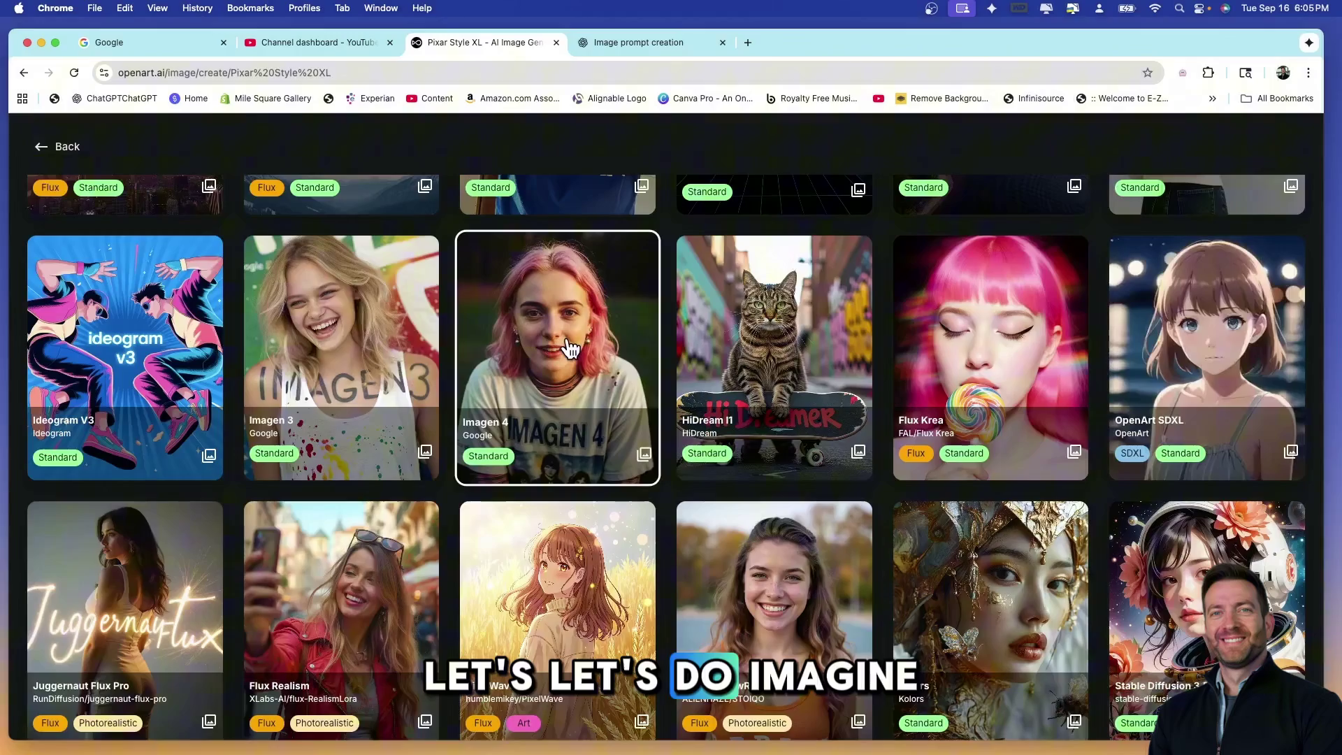
{"action": "left_click", "coordinate": [573, 348]}
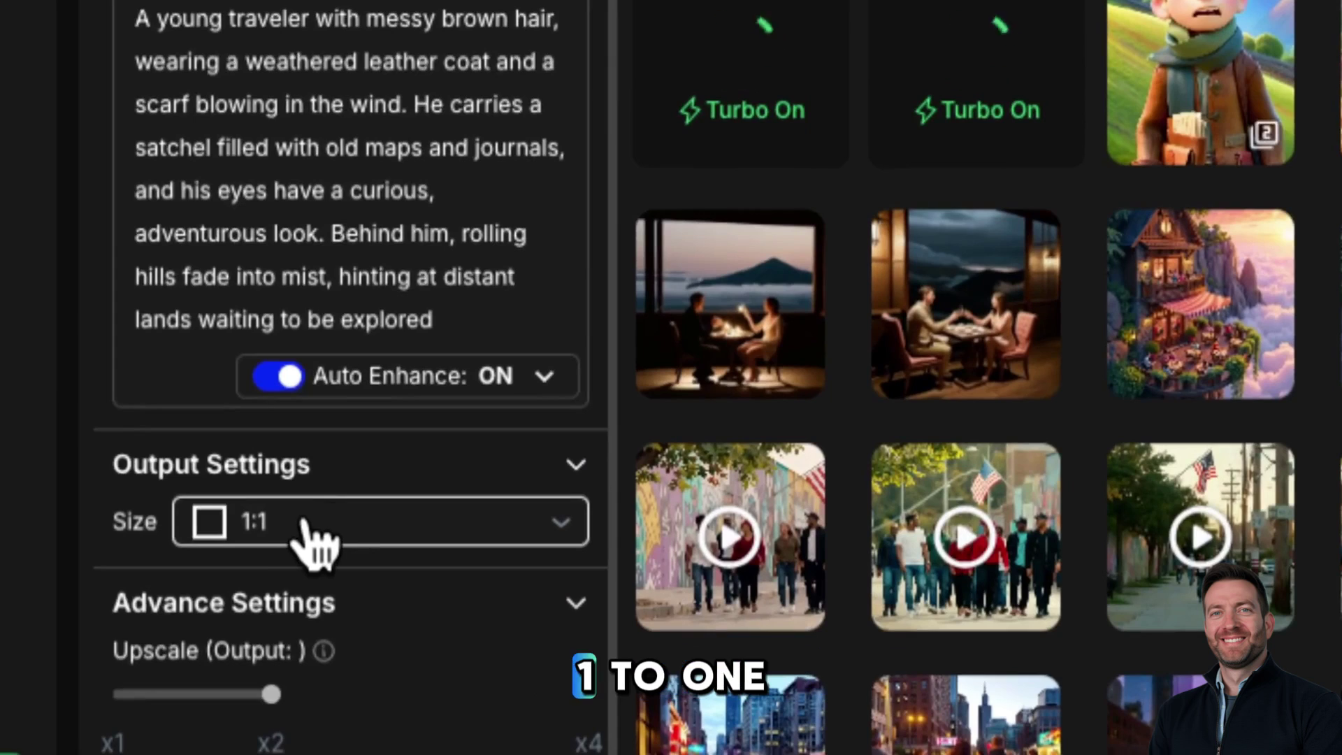
{"action": "left_click", "coordinate": [313, 539]}
{"action": "left_click", "coordinate": [316, 535]}
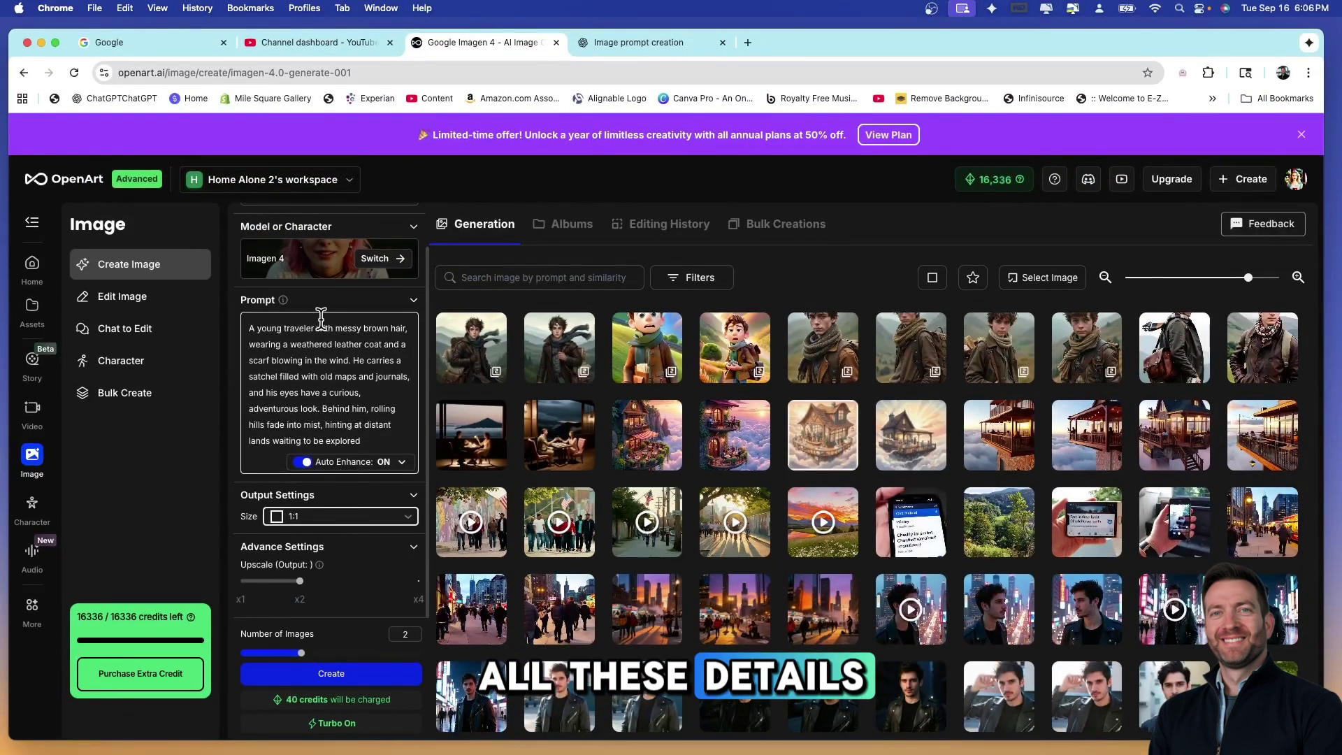
{"action": "scroll", "coordinate": [339, 390], "scroll_direction": "up", "scroll_amount": 1}
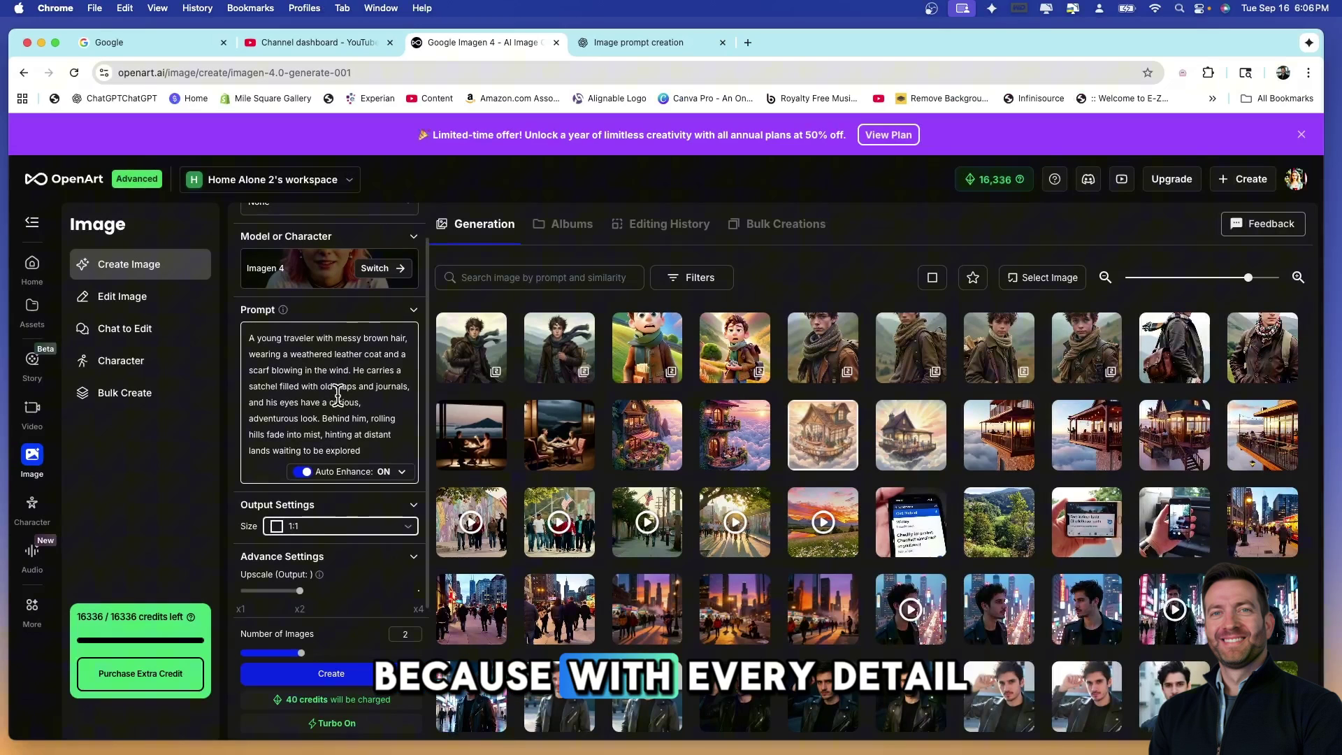
{"action": "scroll", "coordinate": [342, 594], "scroll_direction": "down", "scroll_amount": 1}
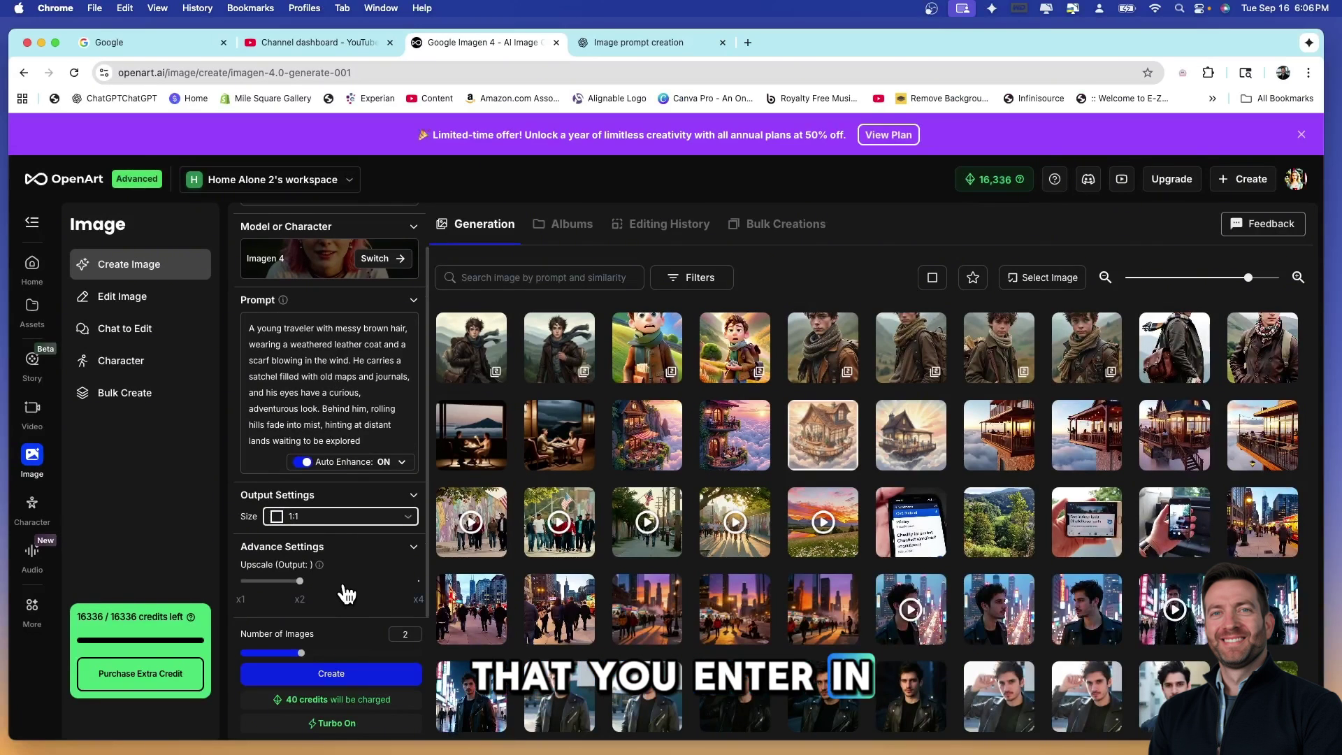
{"action": "scroll", "coordinate": [336, 440], "scroll_direction": "up", "scroll_amount": 1}
{"action": "scroll", "coordinate": [336, 461], "scroll_direction": "down", "scroll_amount": 1}
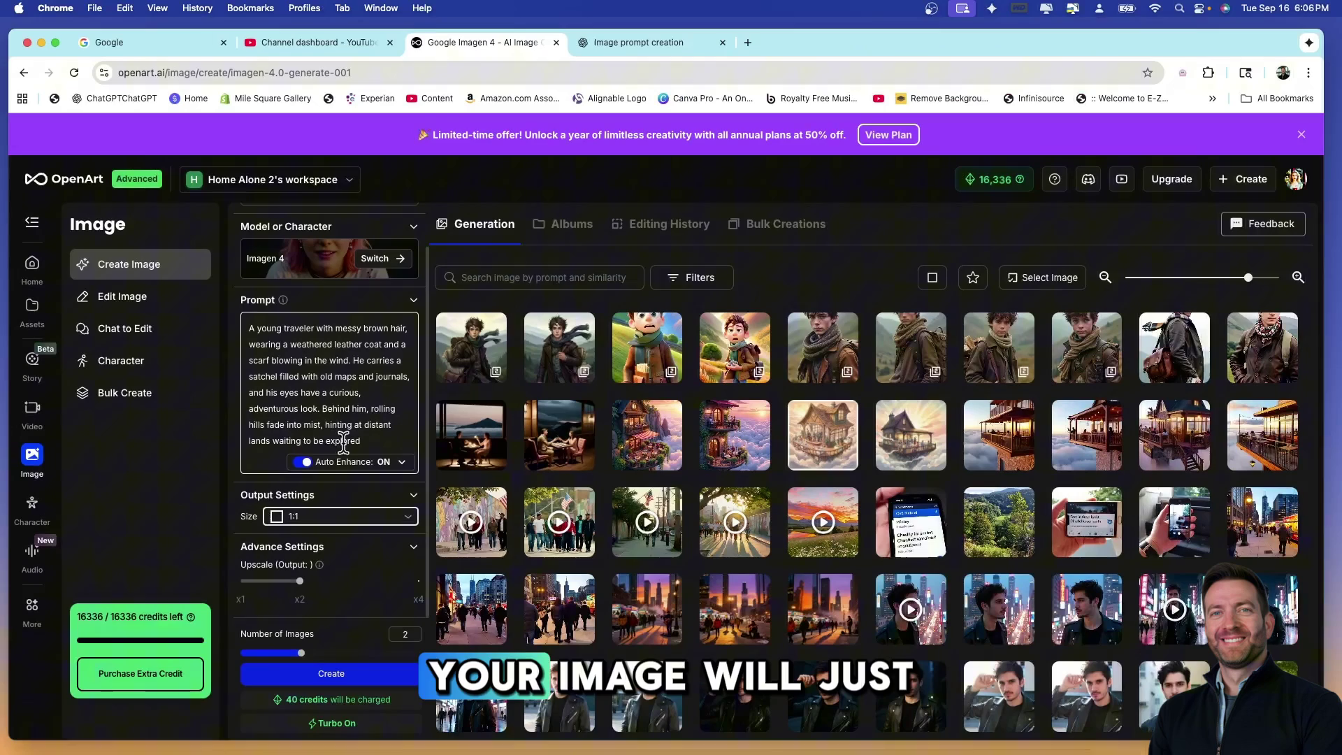
{"action": "left_click", "coordinate": [559, 346]}
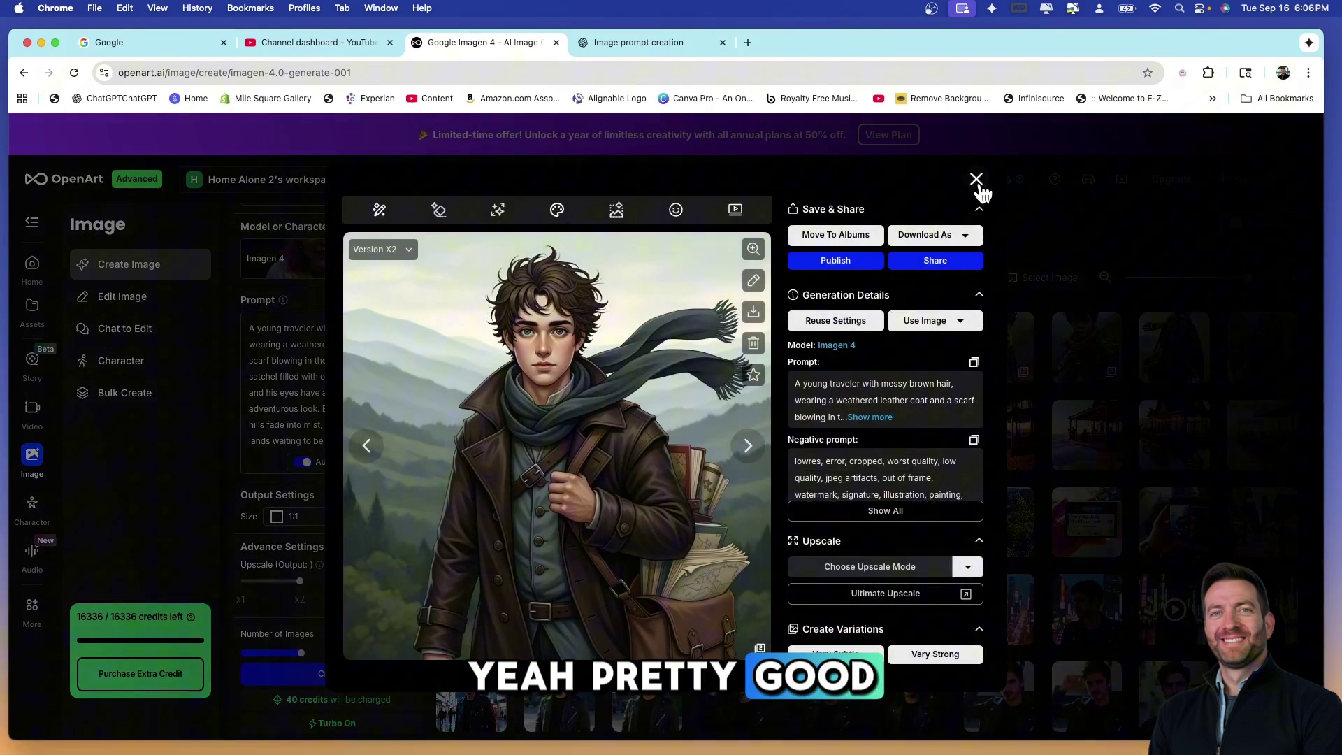
{"action": "left_click", "coordinate": [979, 183]}
{"action": "scroll", "coordinate": [315, 363], "scroll_direction": "up", "scroll_amount": 2}
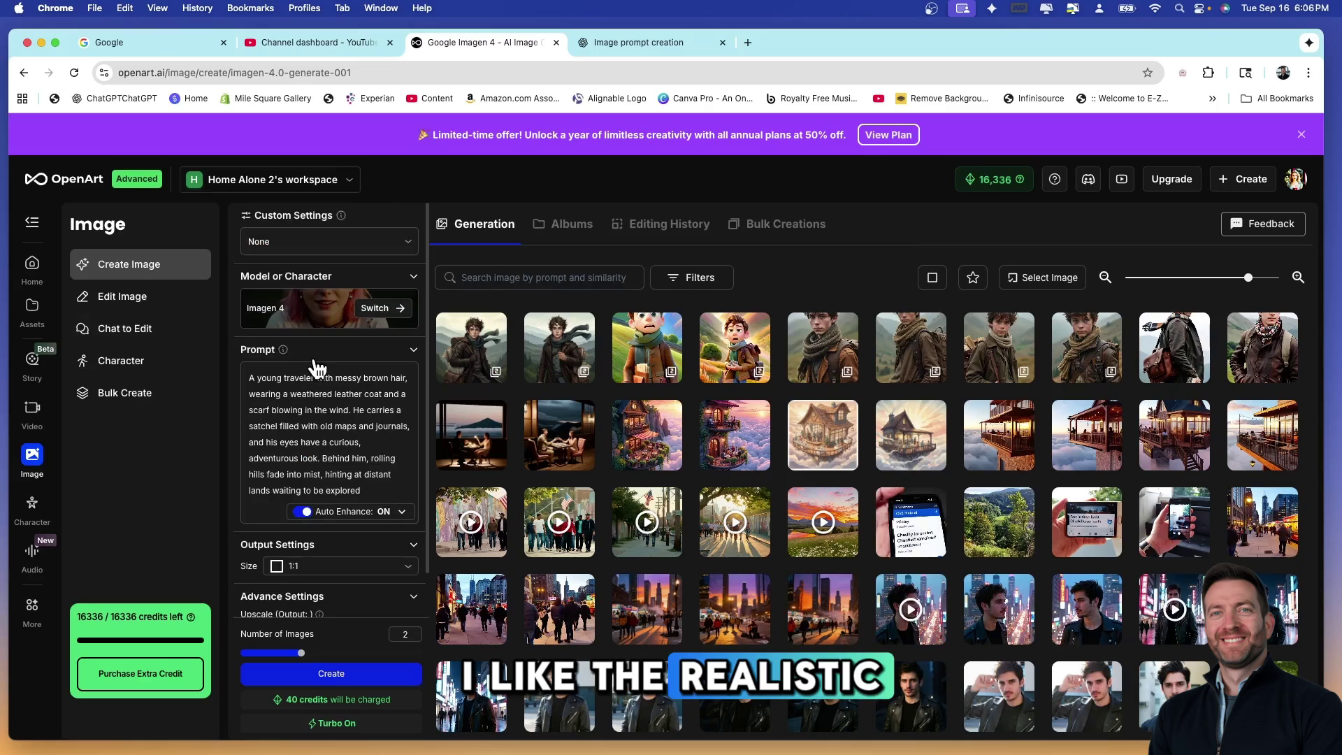
{"action": "left_click", "coordinate": [311, 323]}
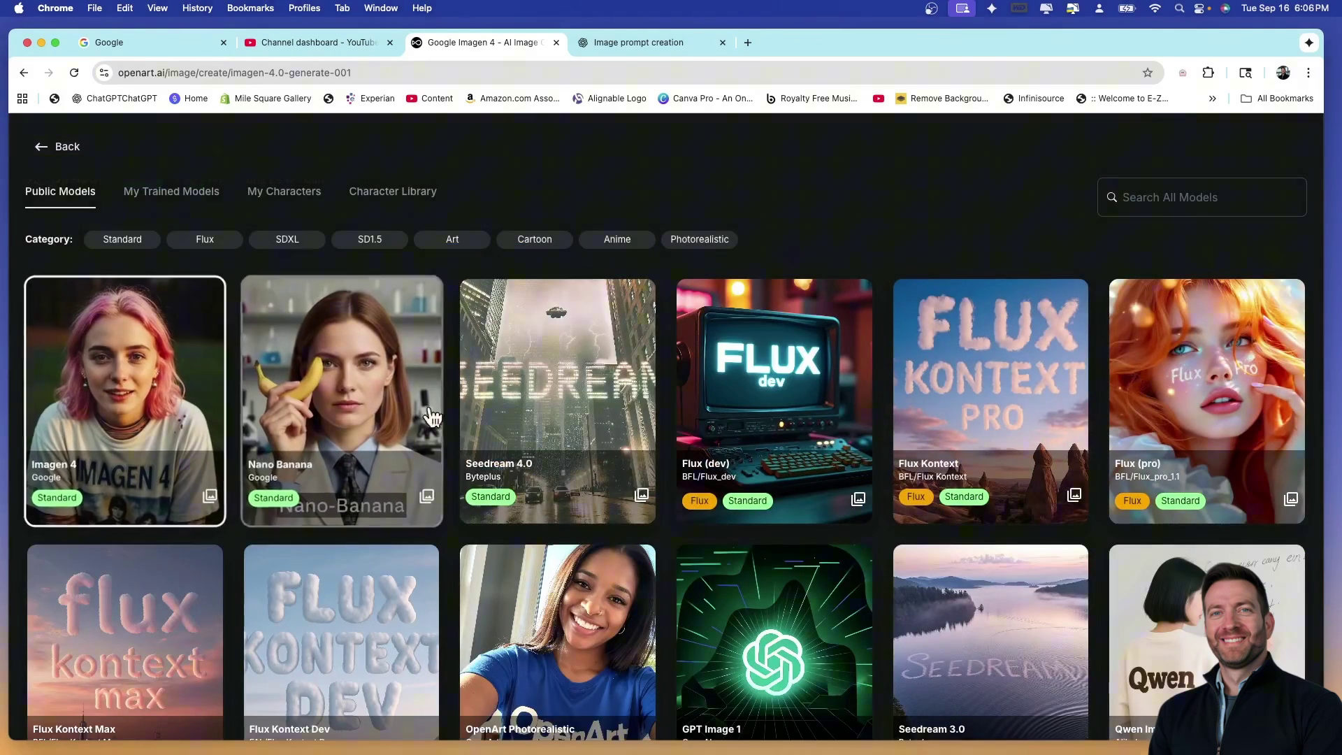
{"action": "scroll", "coordinate": [530, 439], "scroll_direction": "down", "scroll_amount": 2}
{"action": "scroll", "coordinate": [530, 439], "scroll_direction": "up", "scroll_amount": 2}
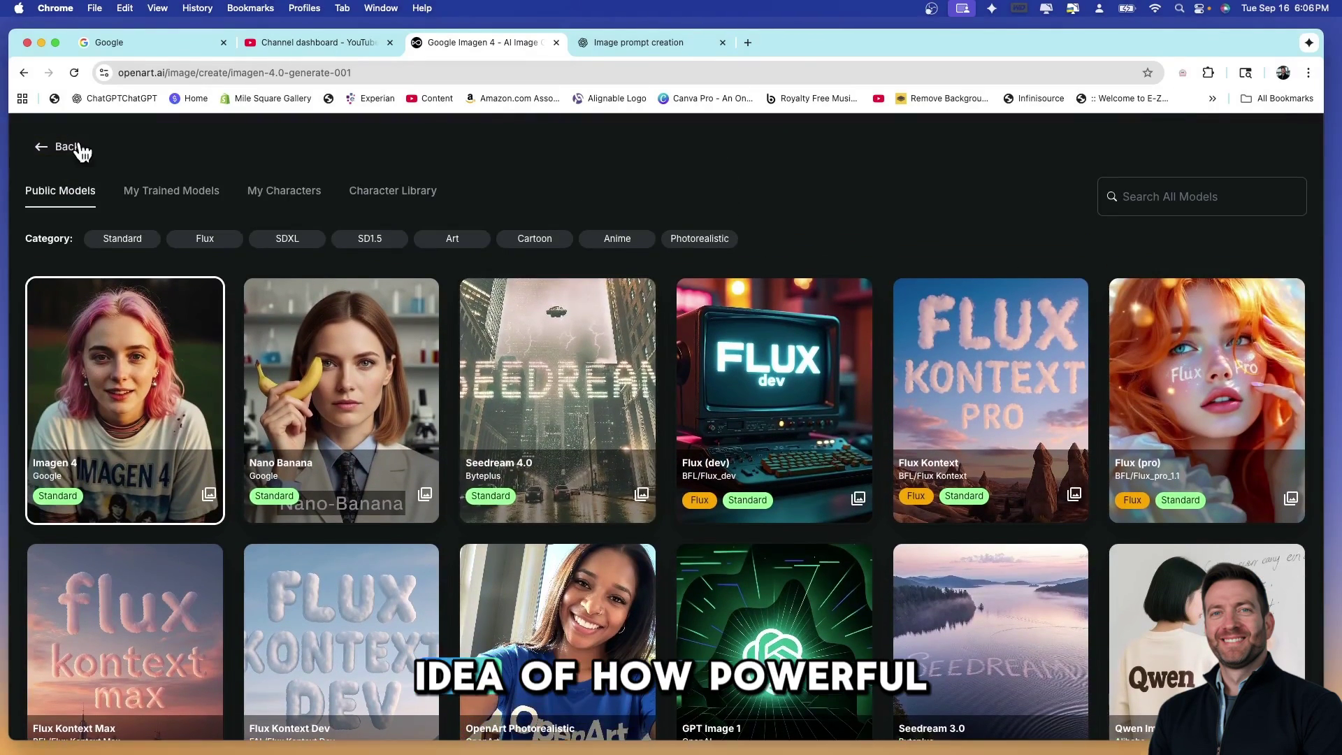
{"action": "left_click", "coordinate": [49, 155]}
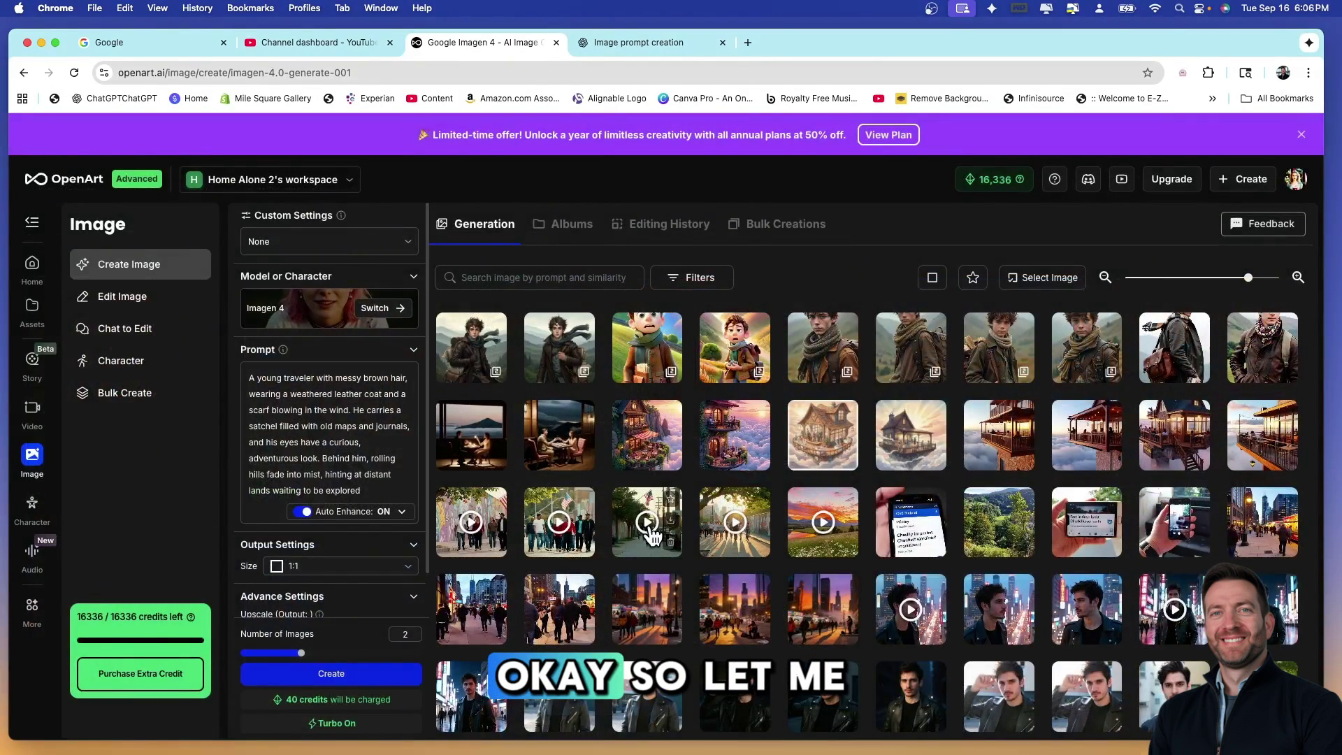
{"action": "scroll", "coordinate": [652, 534], "scroll_direction": "down", "scroll_amount": 1}
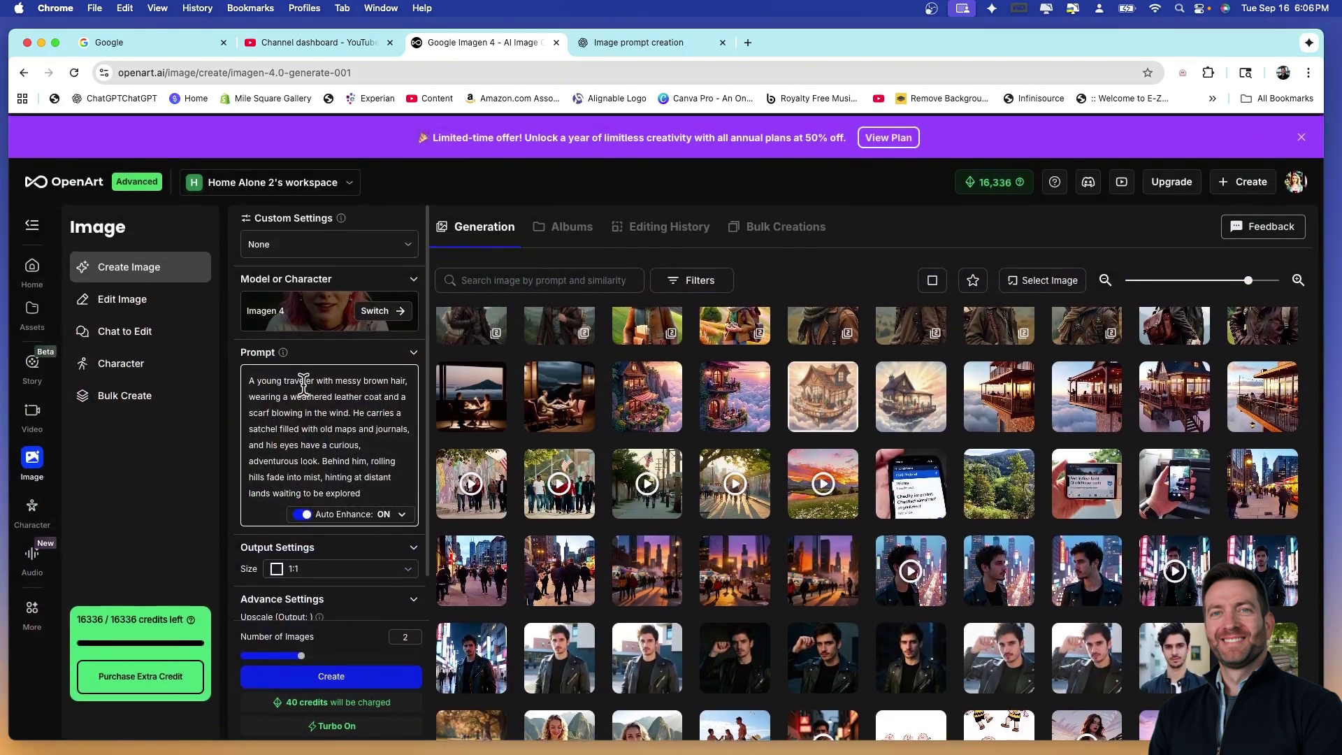
{"action": "scroll", "coordinate": [786, 402], "scroll_direction": "up", "scroll_amount": 1}
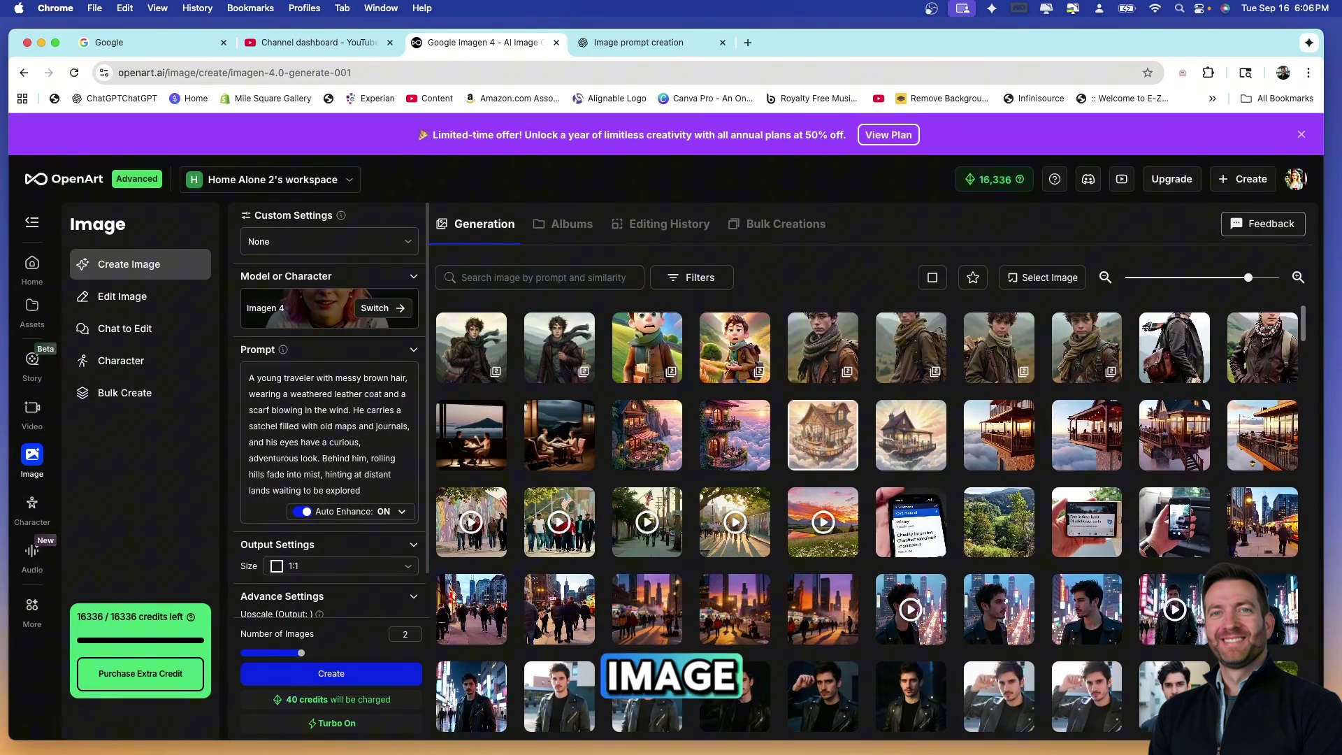
{"action": "scroll", "coordinate": [600, 587], "scroll_direction": "down", "scroll_amount": 4}
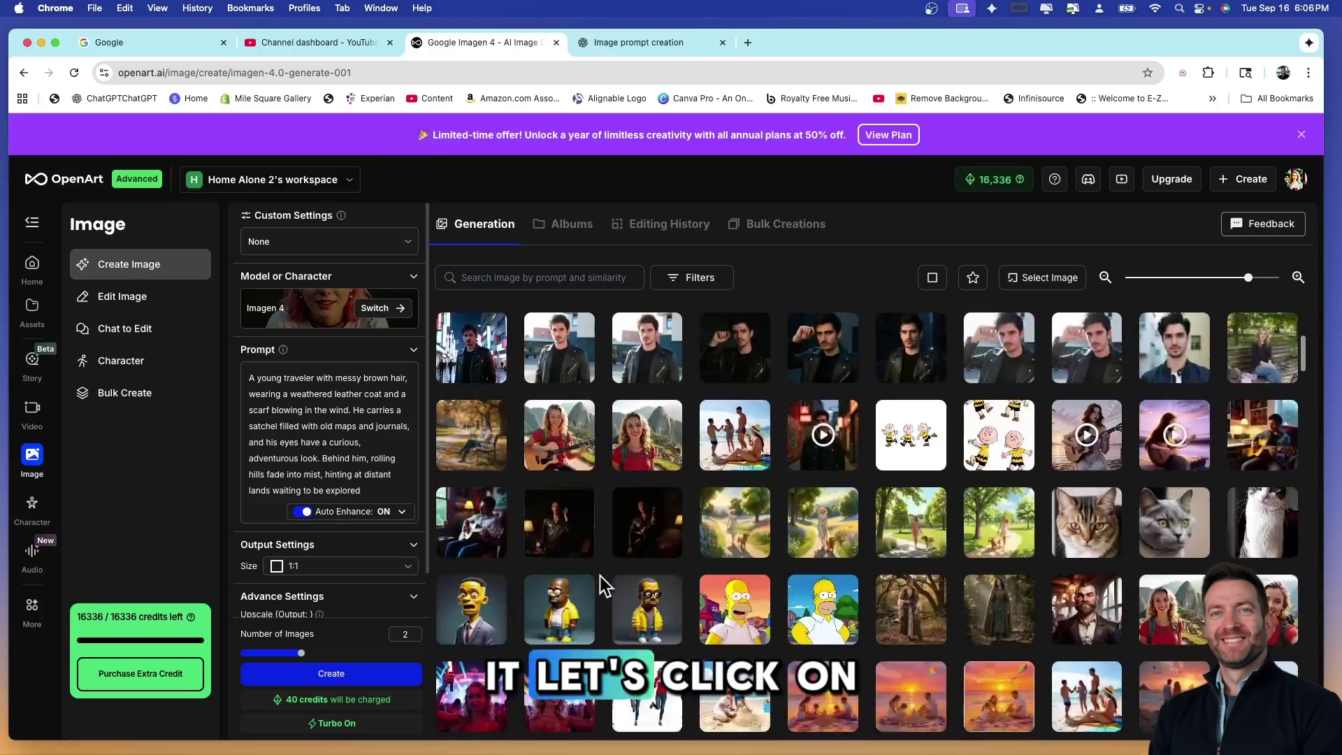
{"action": "scroll", "coordinate": [600, 587], "scroll_direction": "up", "scroll_amount": 1}
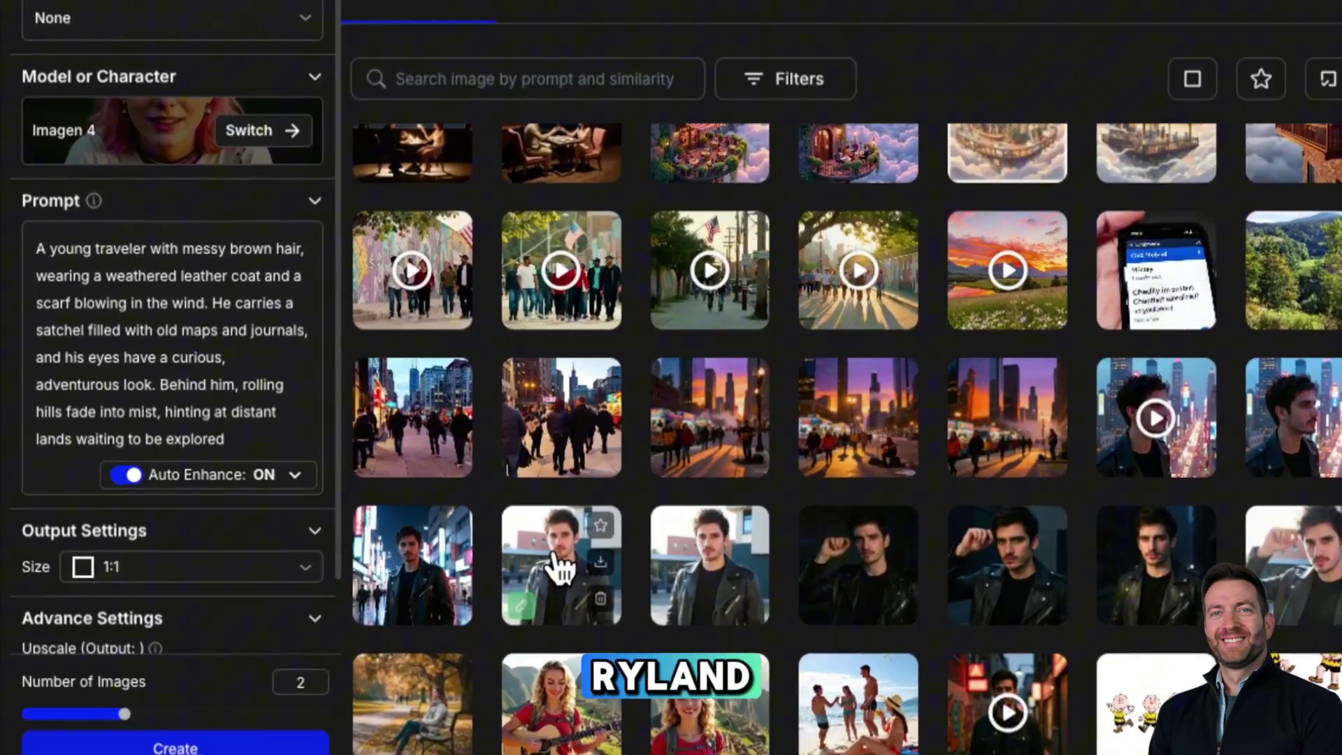
{"action": "left_click", "coordinate": [559, 568]}
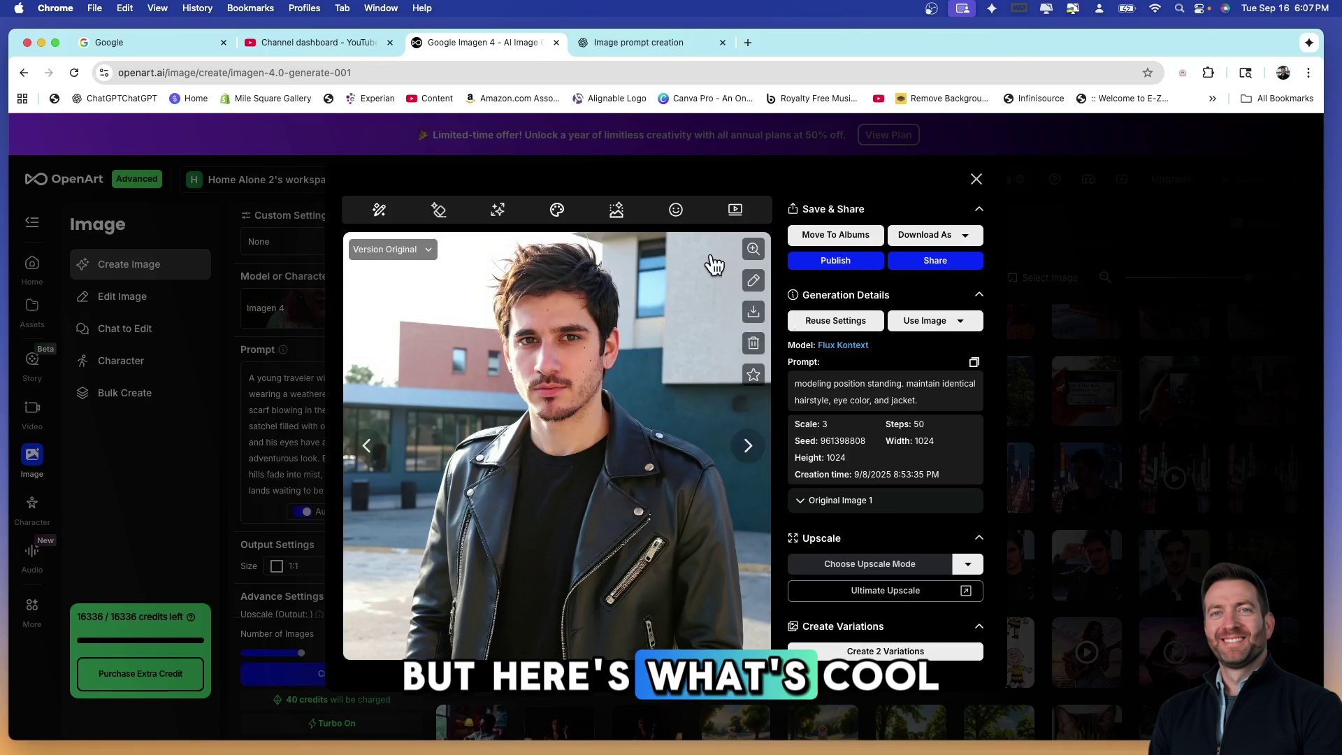
{"action": "left_click", "coordinate": [976, 196]}
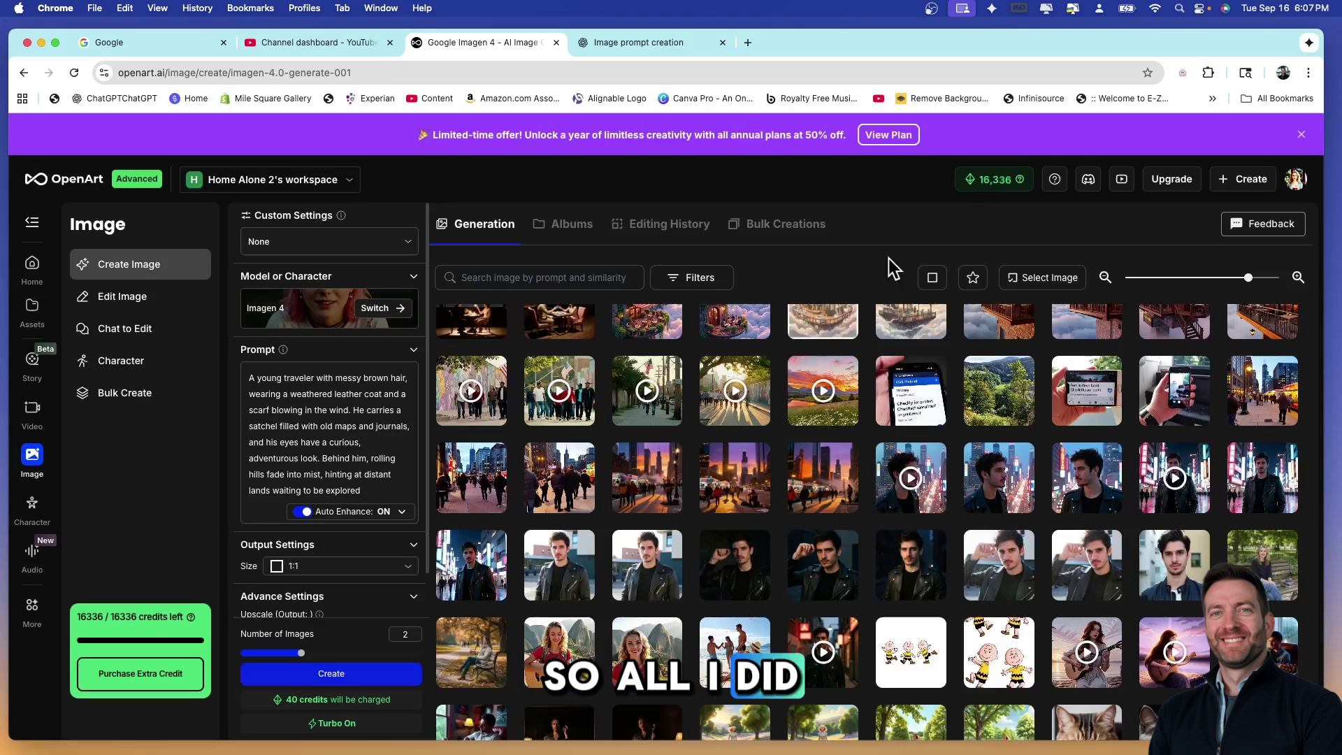
Step: Inpaint sunglasses onto the reopened leather-jacket portrait, generating a single image
{"action": "left_click", "coordinate": [566, 558]}
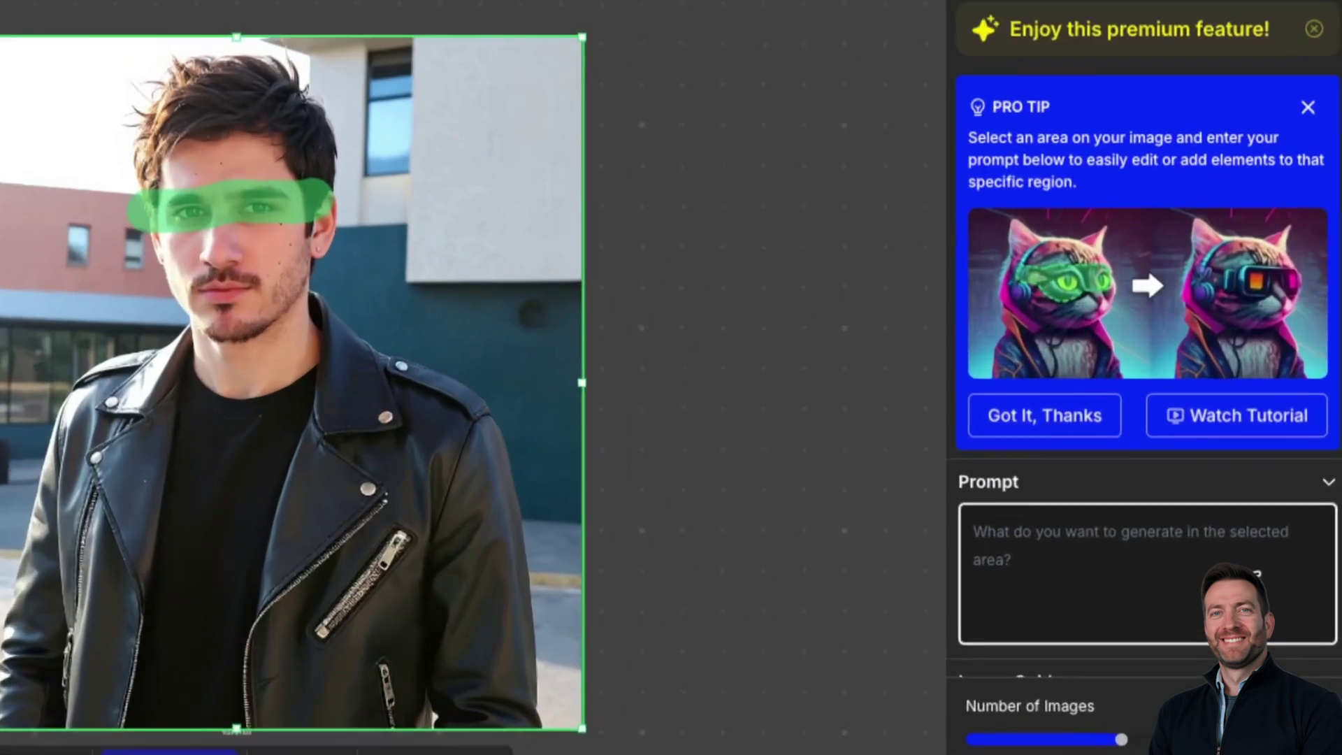
{"action": "type", "text": "add sunglasses"}
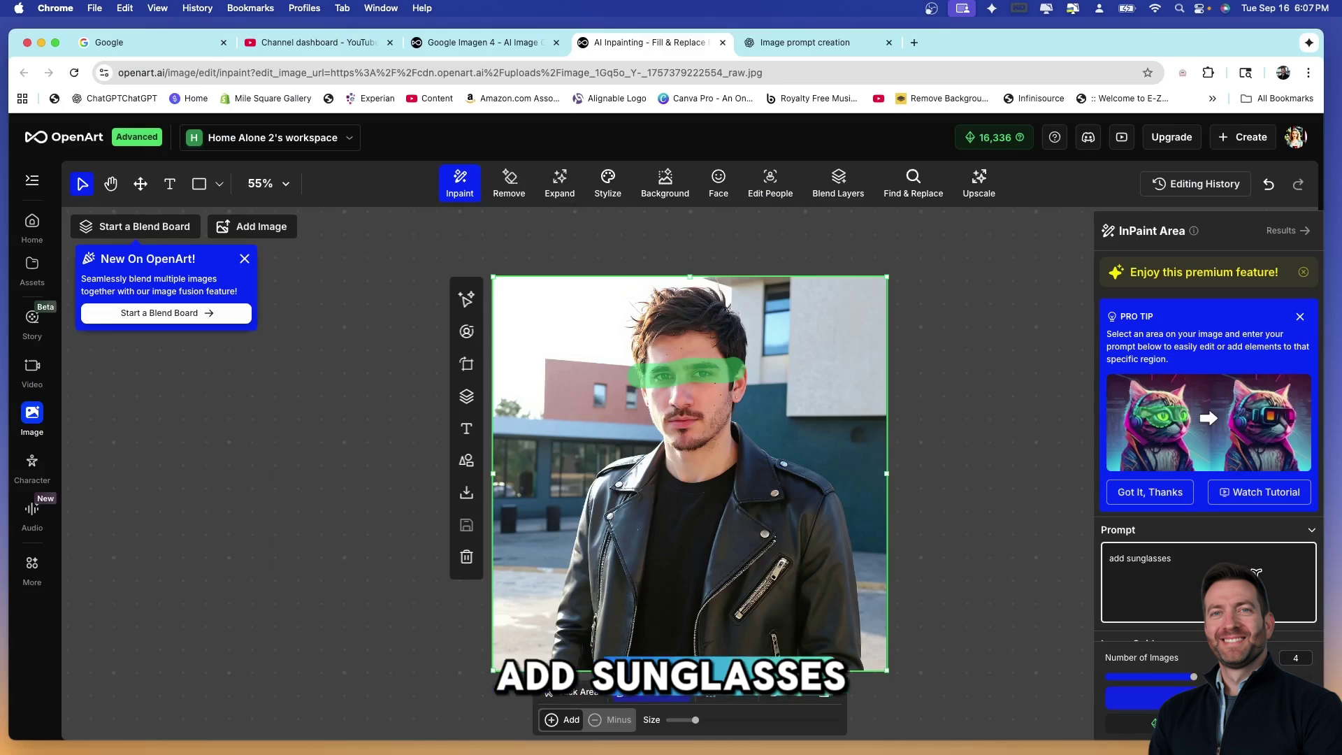
{"action": "left_click_drag", "start_coordinate": [1129, 682], "coordinate": [1109, 684]}
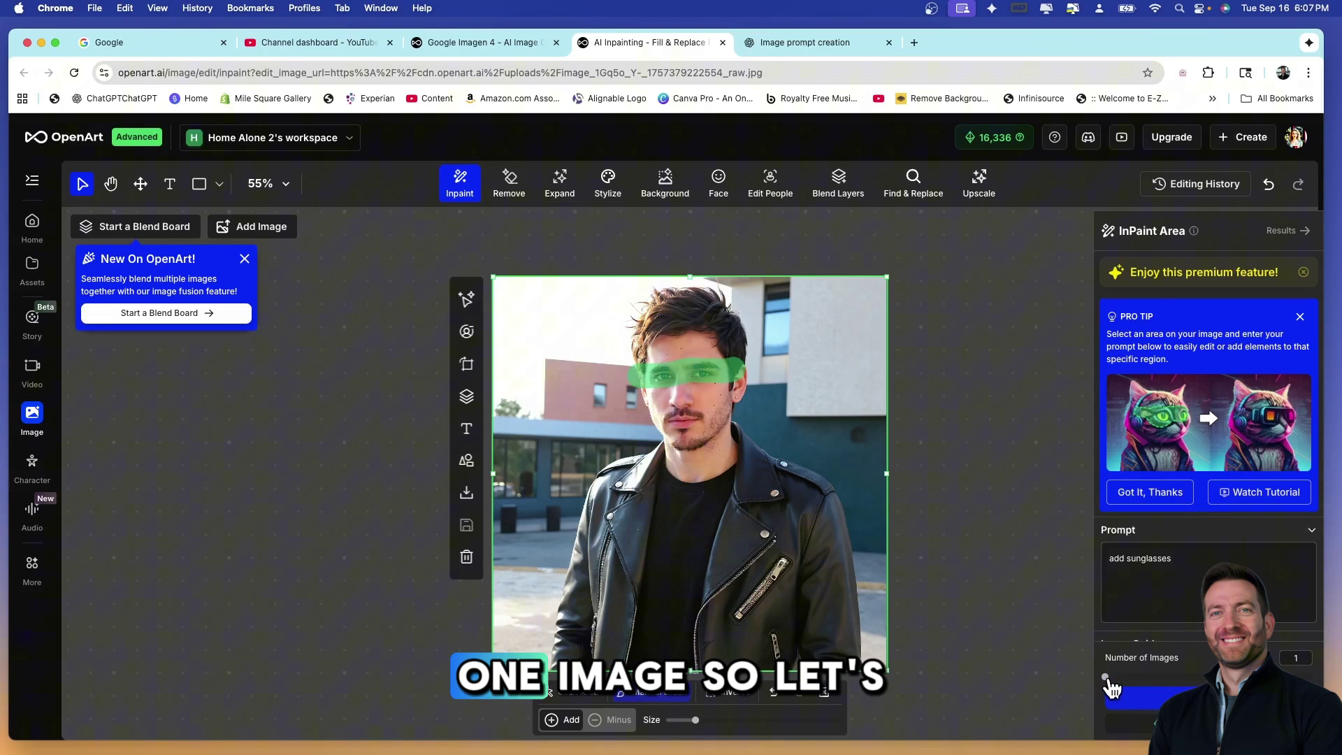
{"action": "left_click", "coordinate": [1155, 701]}
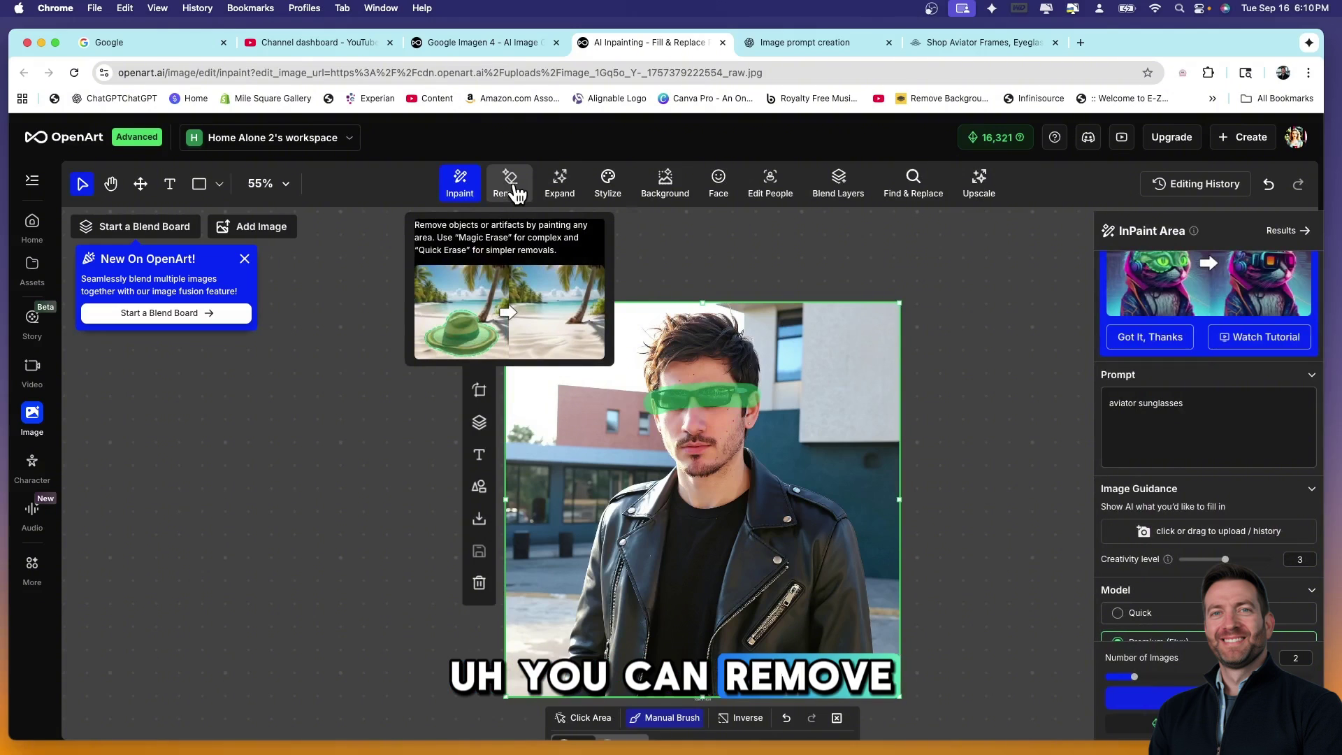
Step: Erase the unwanted object at the portrait's lower left with the Remove tool's Quick Erase
{"action": "left_click", "coordinate": [510, 184]}
{"action": "left_click_drag", "start_coordinate": [570, 524], "coordinate": [568, 563]}
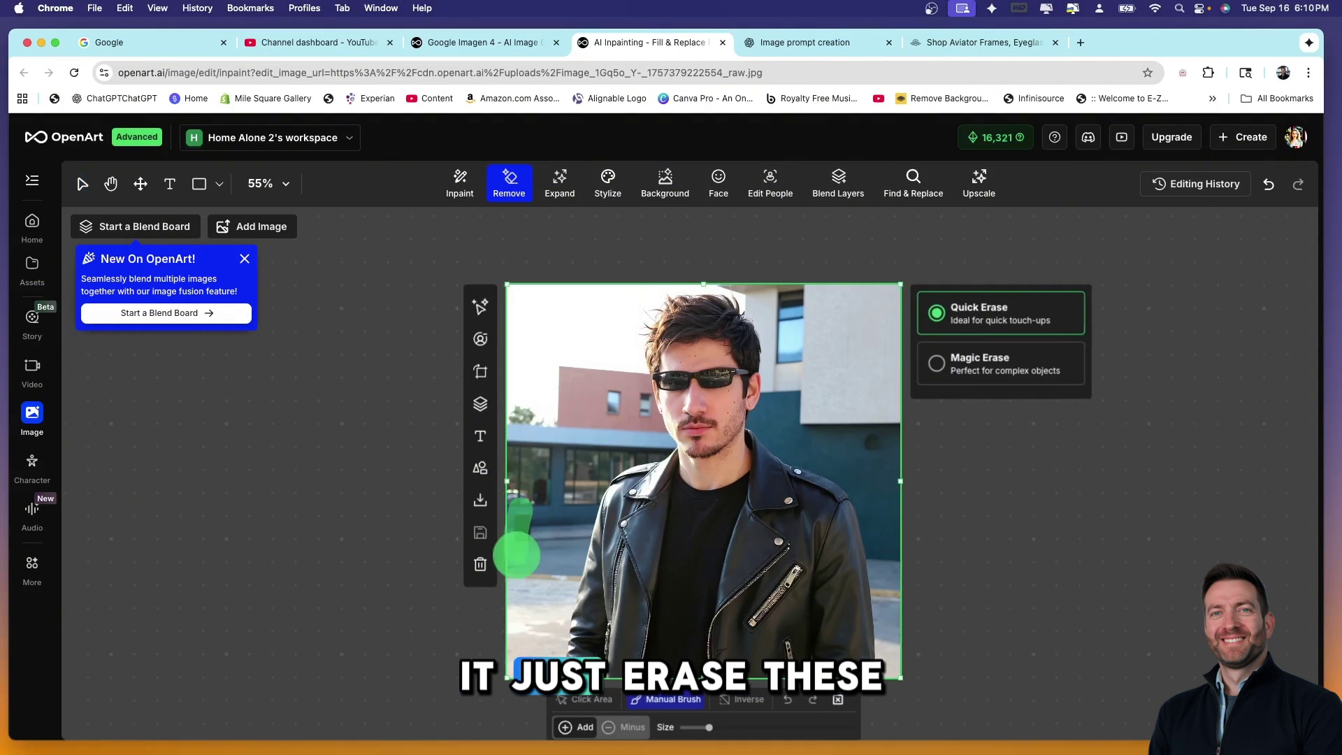
{"action": "left_click_drag", "start_coordinate": [517, 555], "coordinate": [521, 507]}
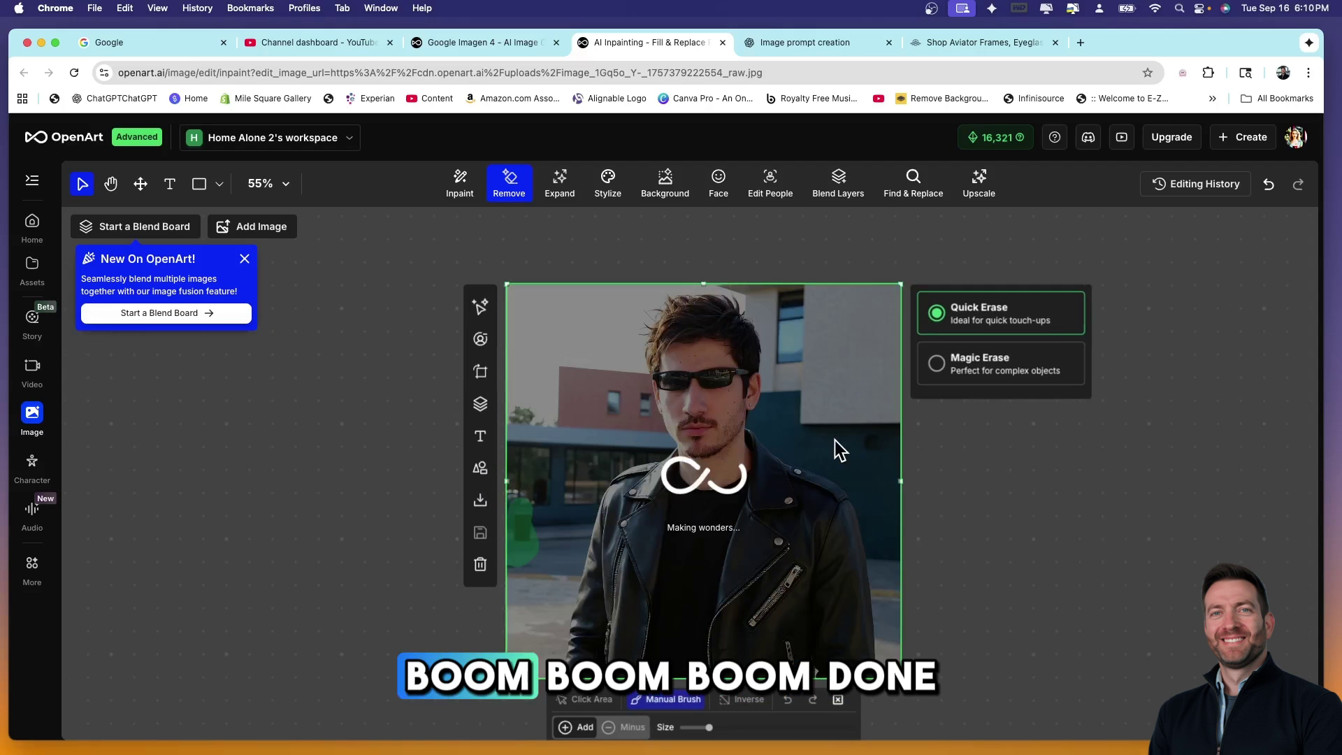
Step: Expand the sunglasses portrait to Landscape (3:2) with 1 image and preview the 1997×1332 result
{"action": "left_click", "coordinate": [561, 184]}
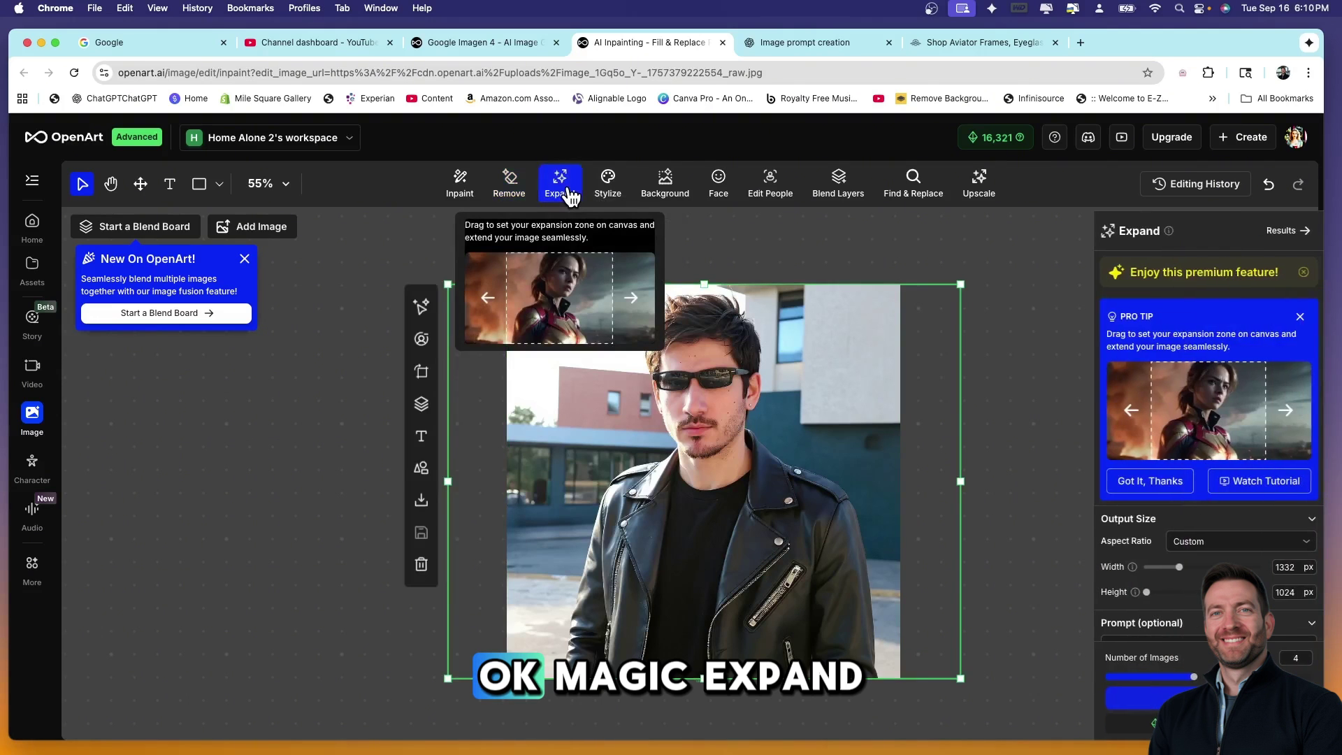
{"action": "left_click_drag", "start_coordinate": [953, 479], "coordinate": [1021, 481]}
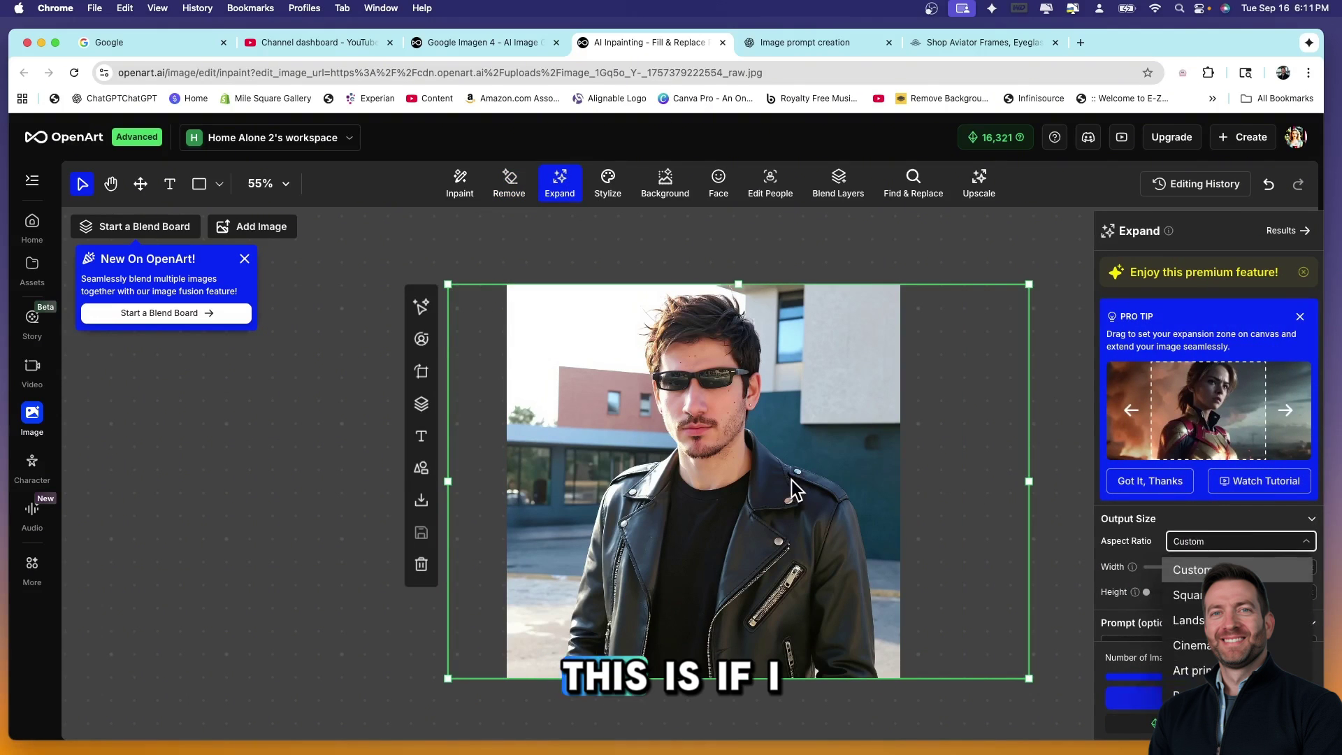
{"action": "left_click", "coordinate": [870, 487]}
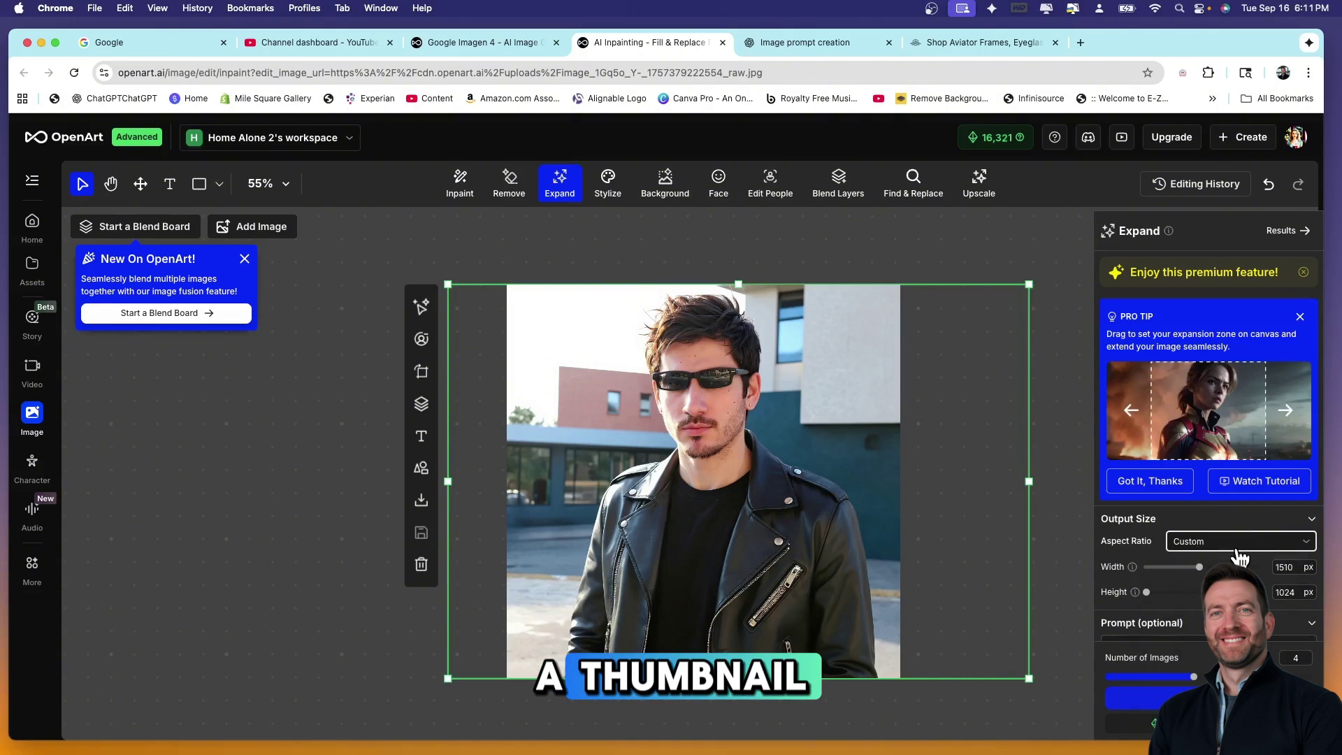
{"action": "left_click", "coordinate": [1237, 543]}
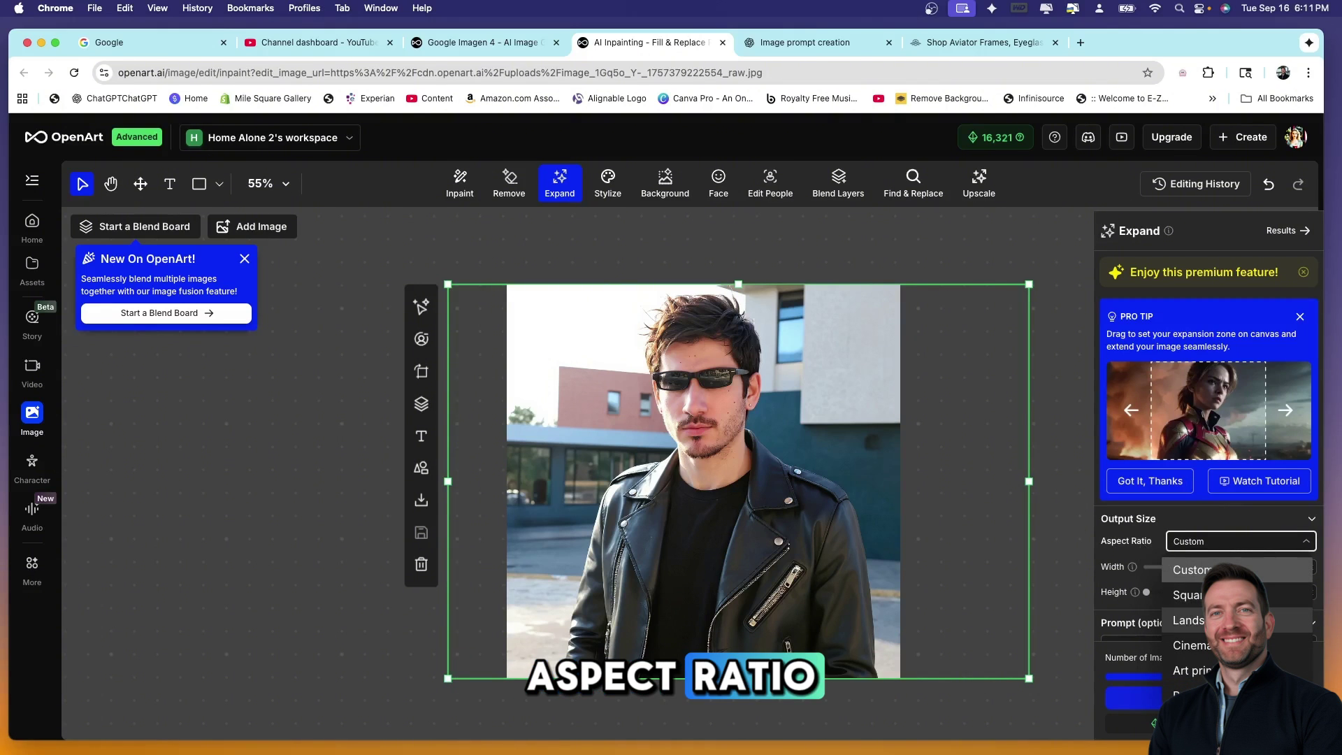
{"action": "left_click", "coordinate": [1202, 620]}
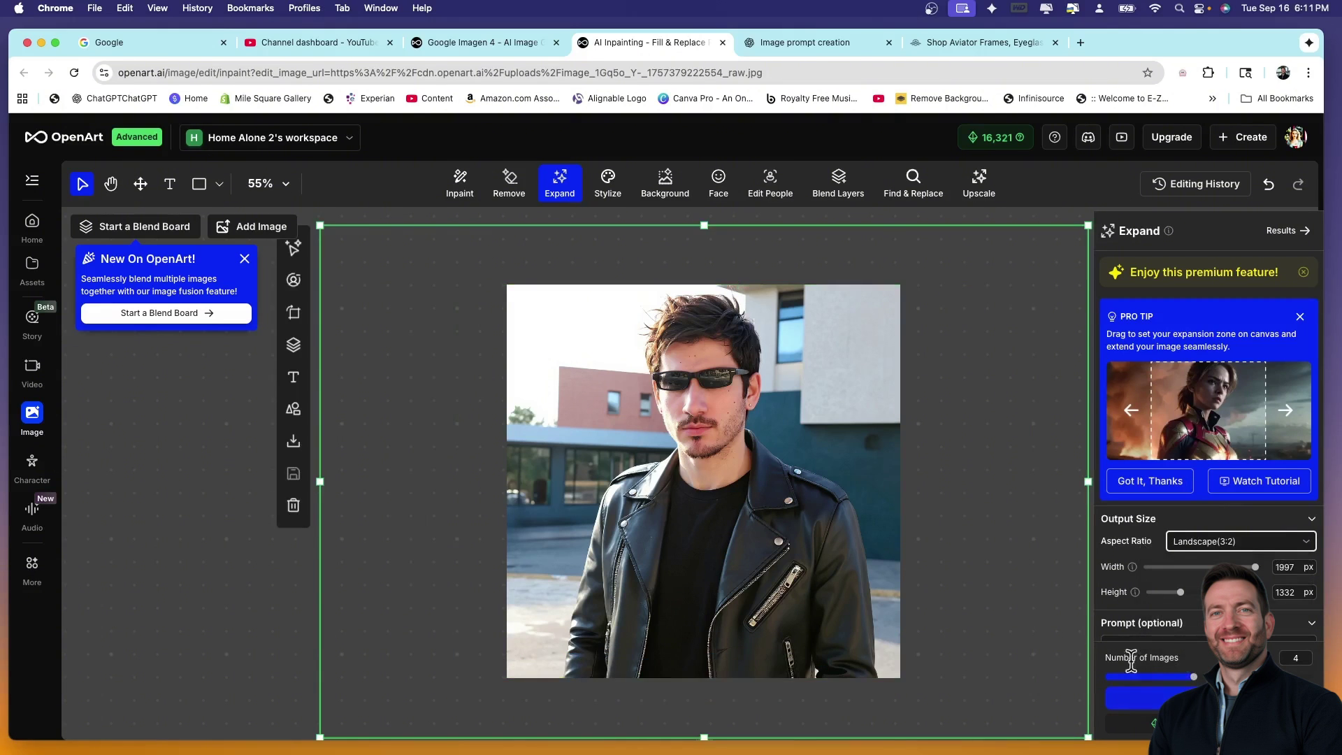
{"action": "left_click_drag", "start_coordinate": [1194, 677], "coordinate": [1110, 683]}
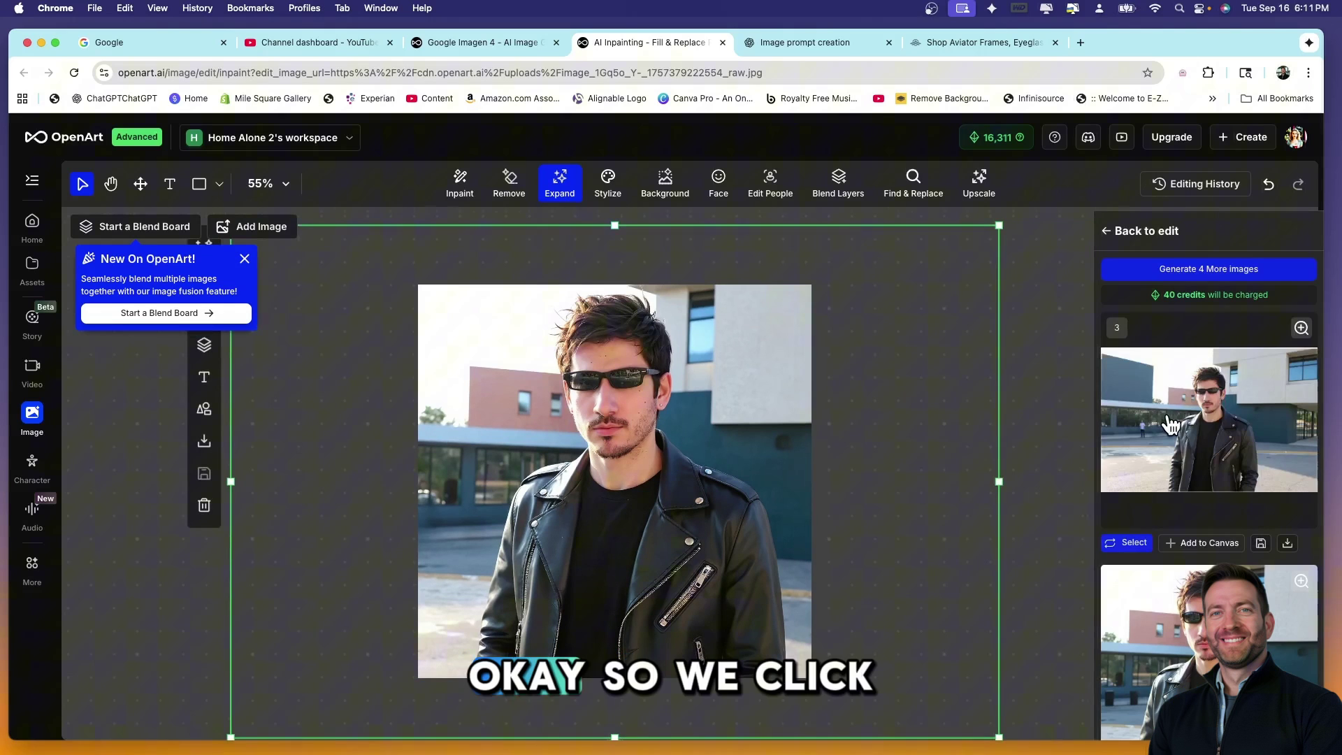
{"action": "left_click", "coordinate": [1146, 413]}
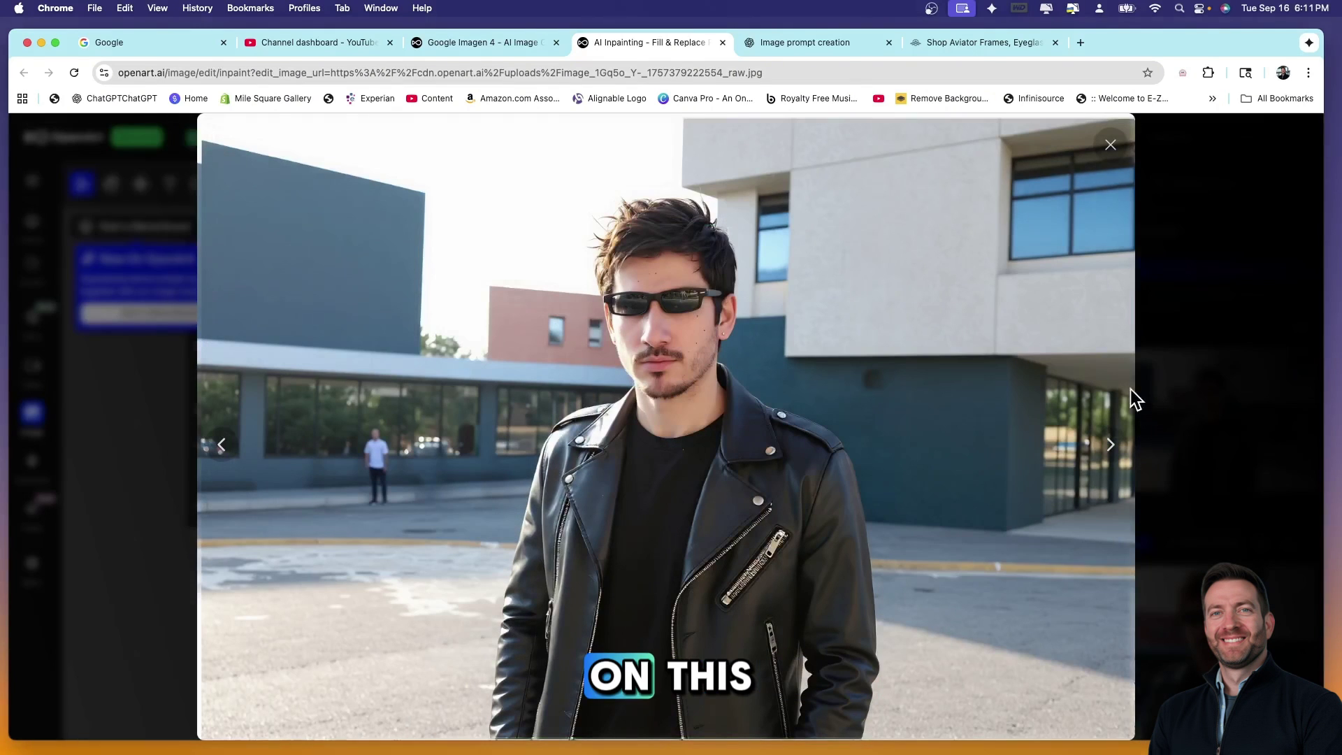
{"action": "left_click", "coordinate": [1110, 145]}
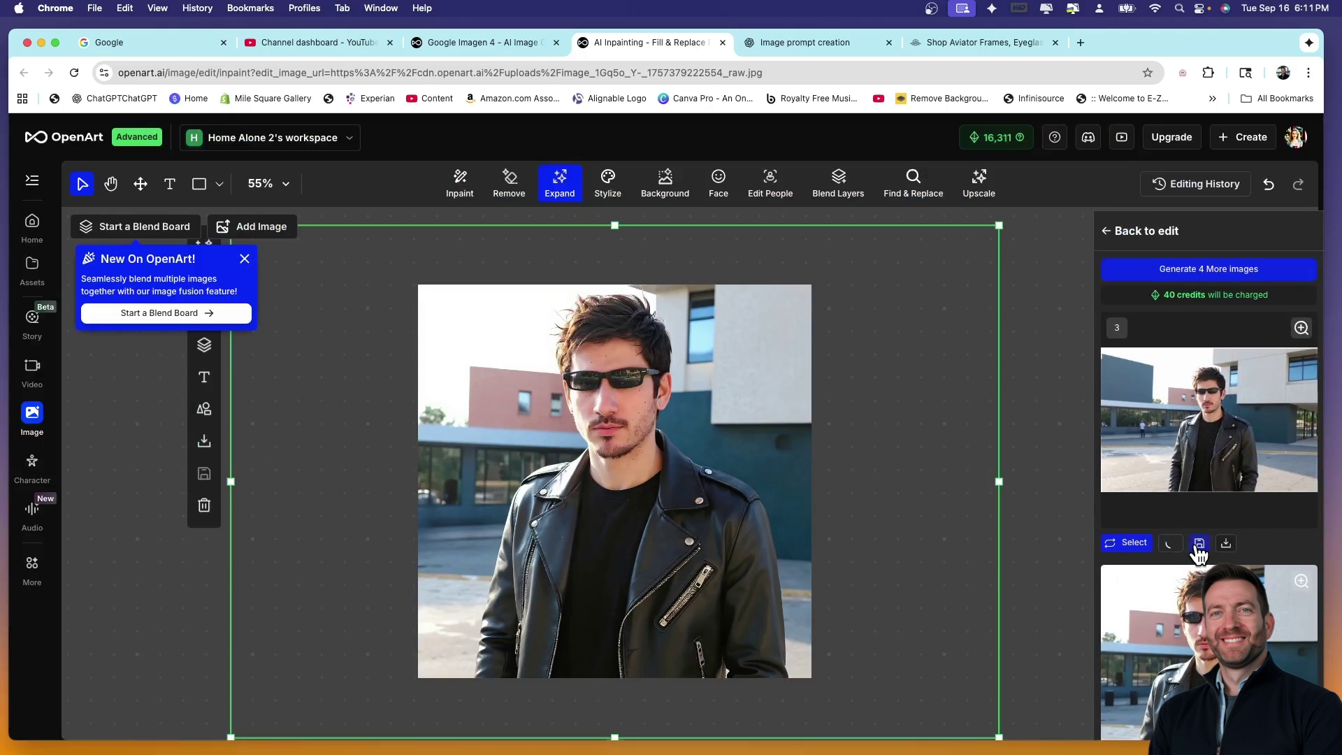
Step: Add the expanded image to the canvas, decline the blend board, delete the original, and start Background
{"action": "left_click", "coordinate": [1199, 545]}
{"action": "left_click", "coordinate": [749, 494]}
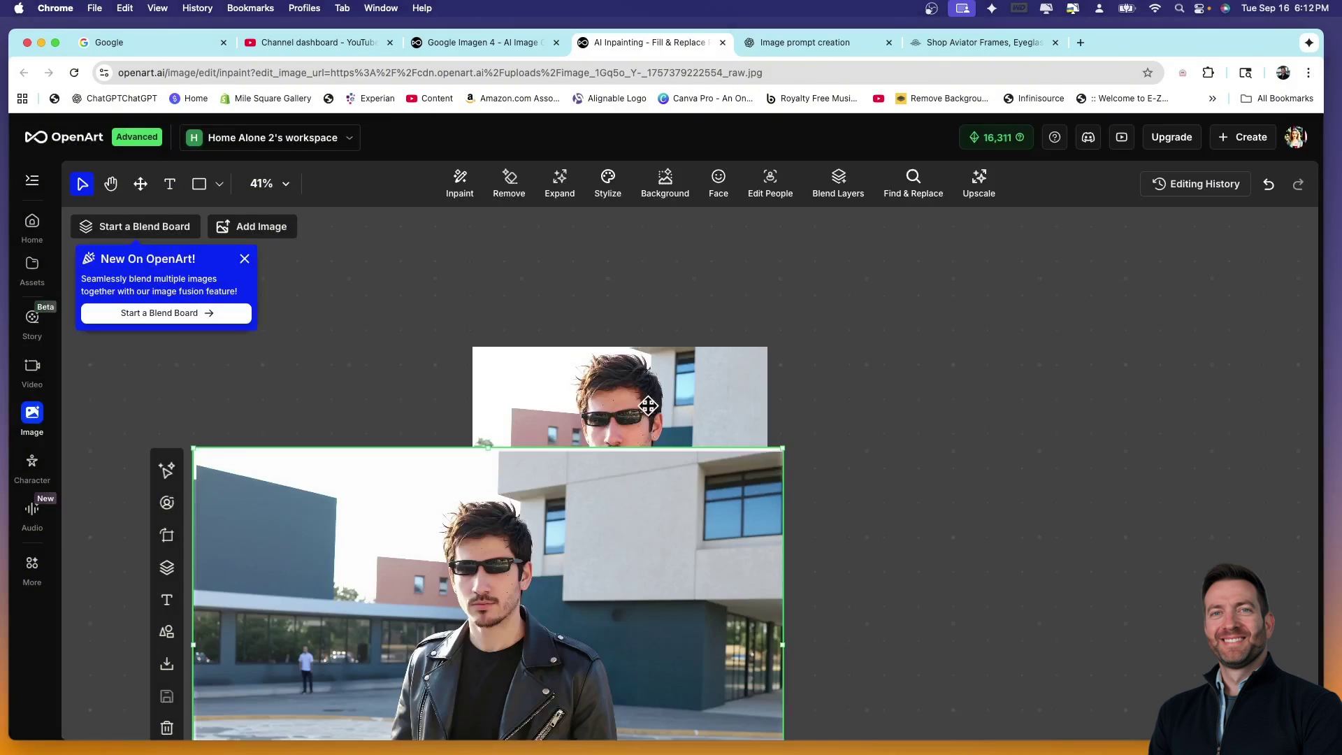
{"action": "left_click_drag", "start_coordinate": [648, 405], "coordinate": [1014, 330]}
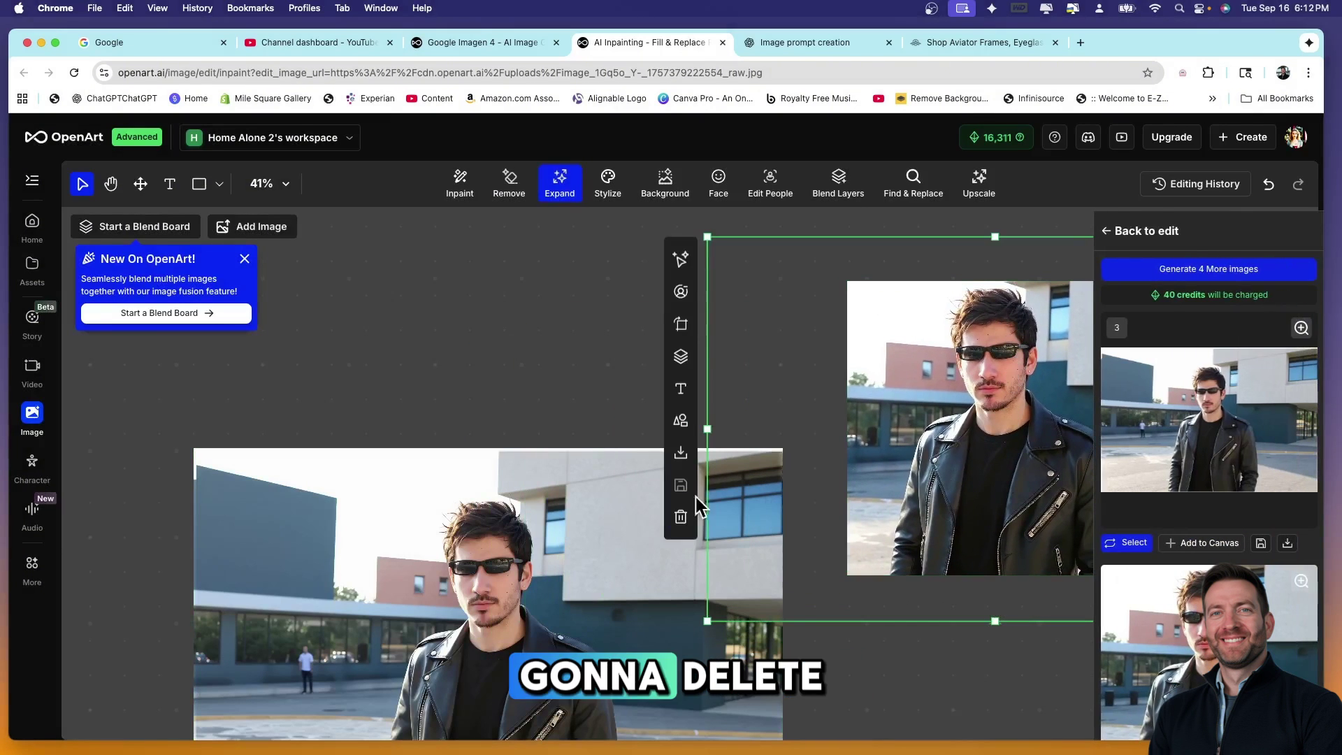
{"action": "left_click", "coordinate": [680, 517]}
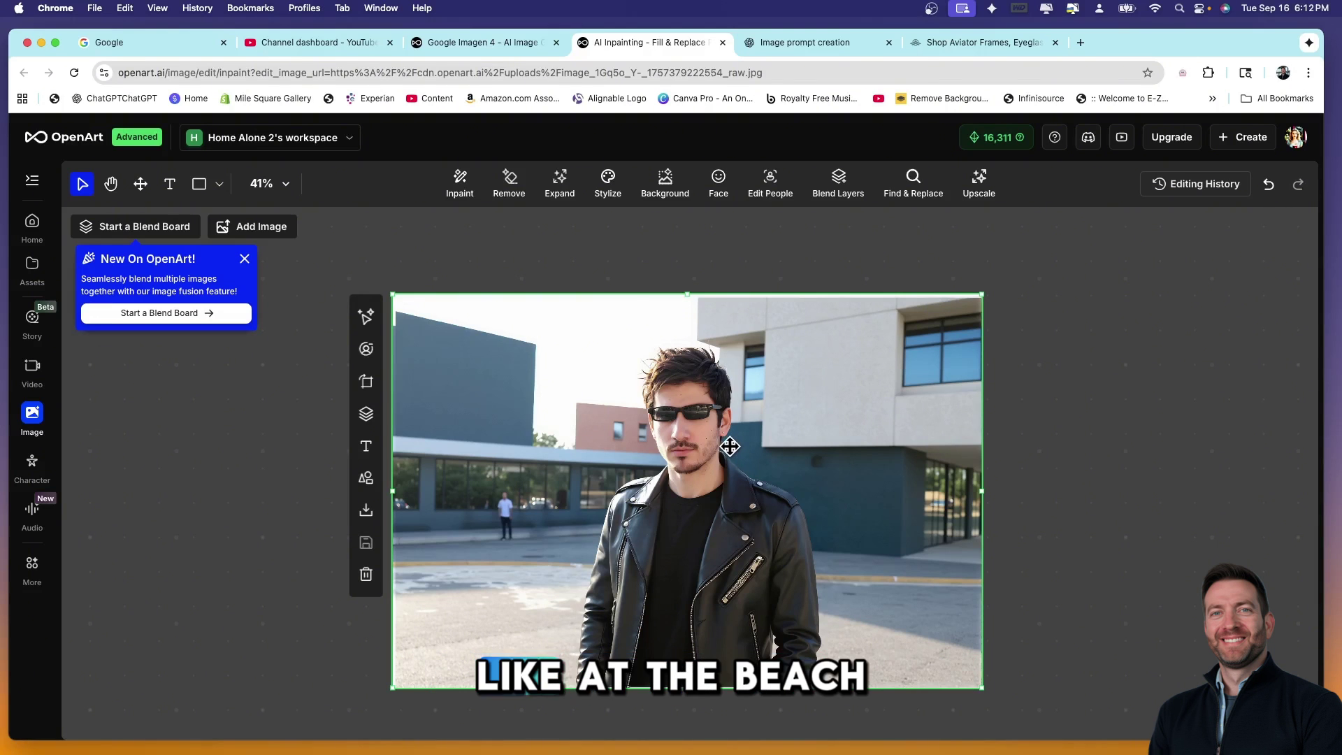
{"action": "left_click", "coordinate": [670, 192]}
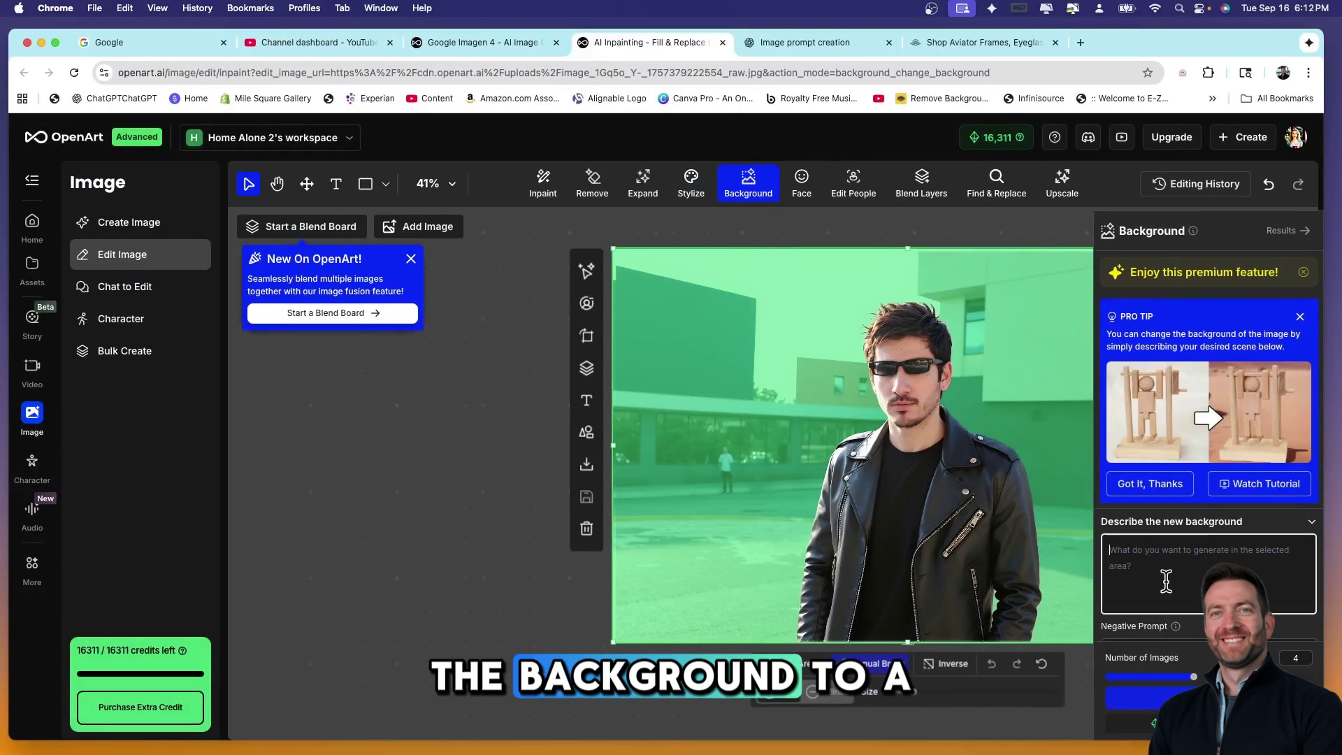
Step: Generate 2 'beach' backgrounds, inspect the second palm-tree result, and add it to the canvas
{"action": "left_click_drag", "start_coordinate": [1193, 677], "coordinate": [1136, 677]}
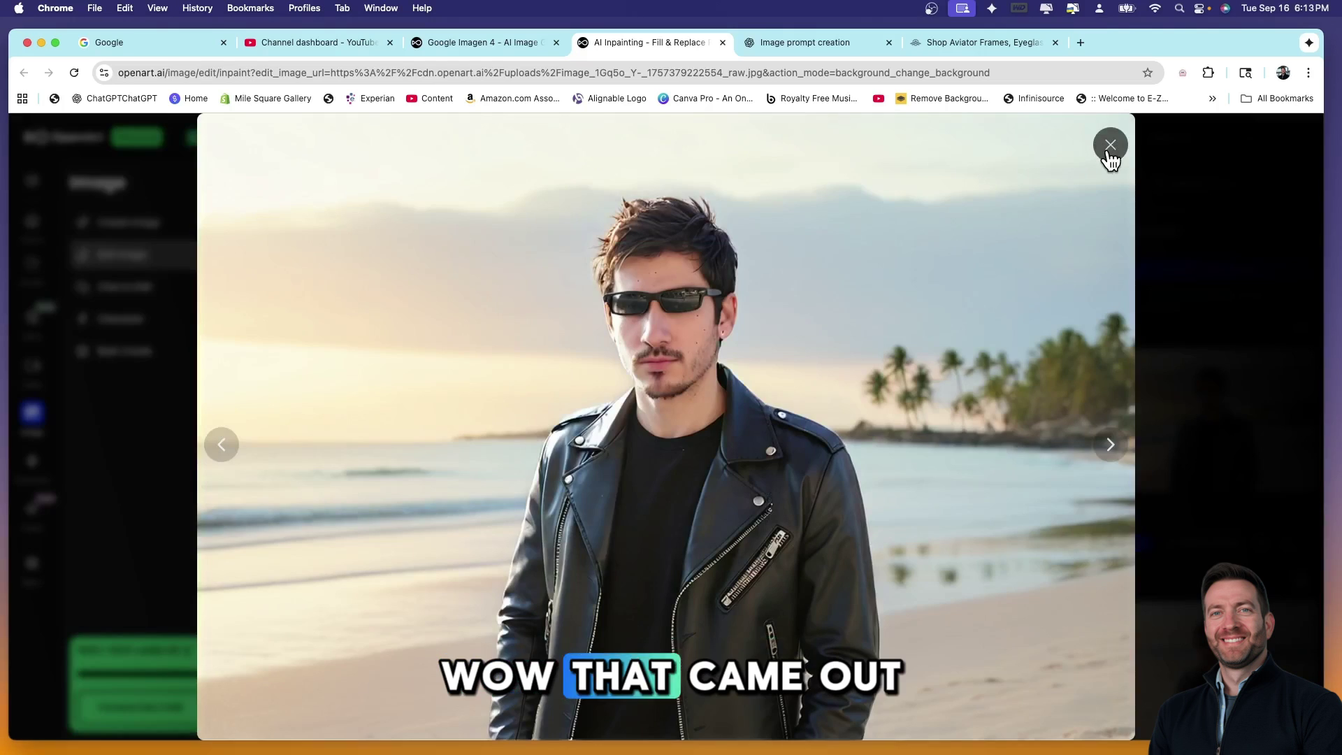
{"action": "left_click", "coordinate": [1107, 149]}
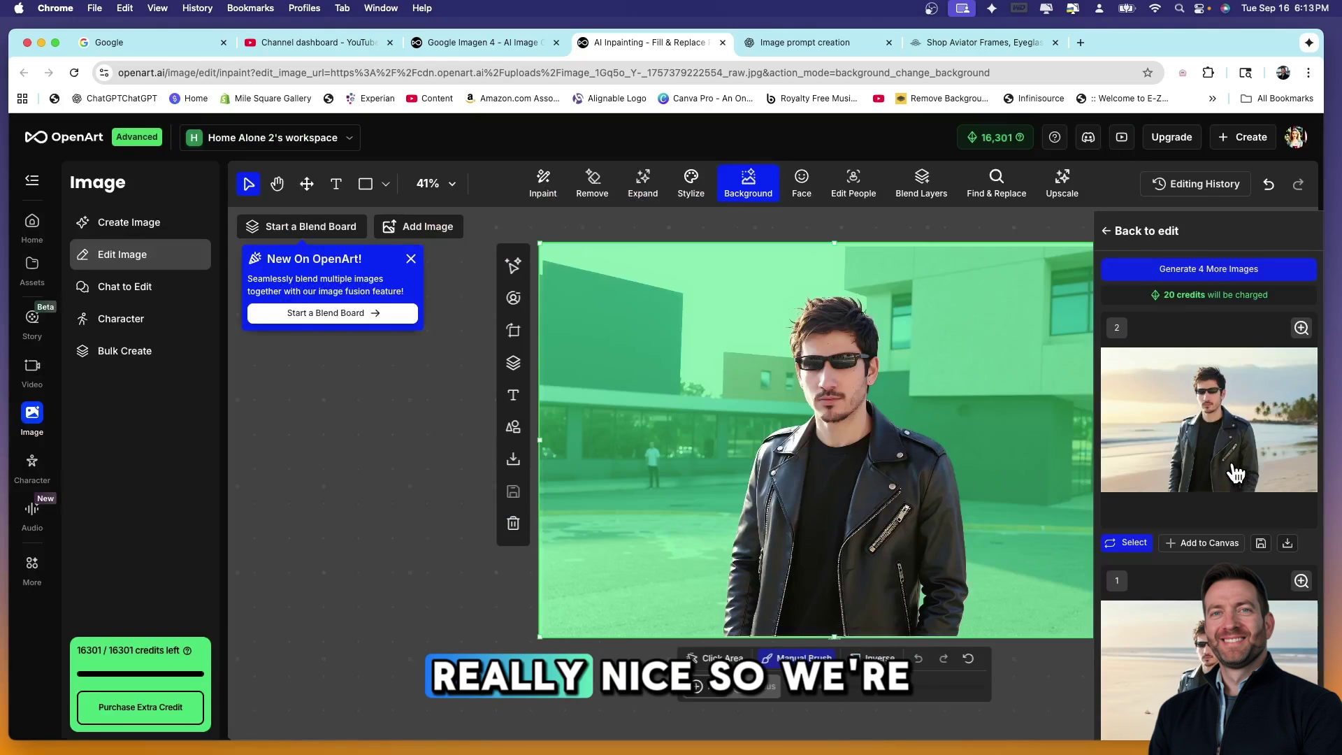
{"action": "left_click", "coordinate": [1235, 473]}
{"action": "left_click", "coordinate": [1111, 146]}
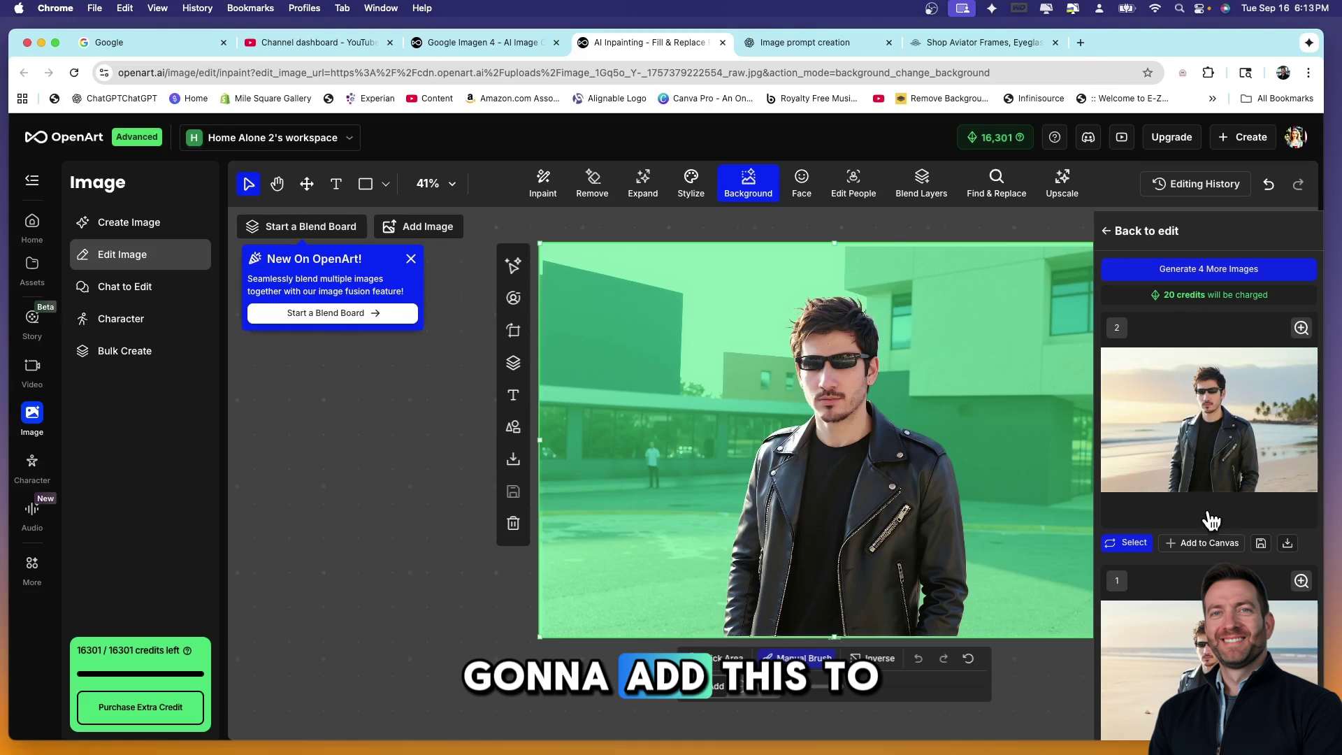
{"action": "left_click", "coordinate": [1127, 543]}
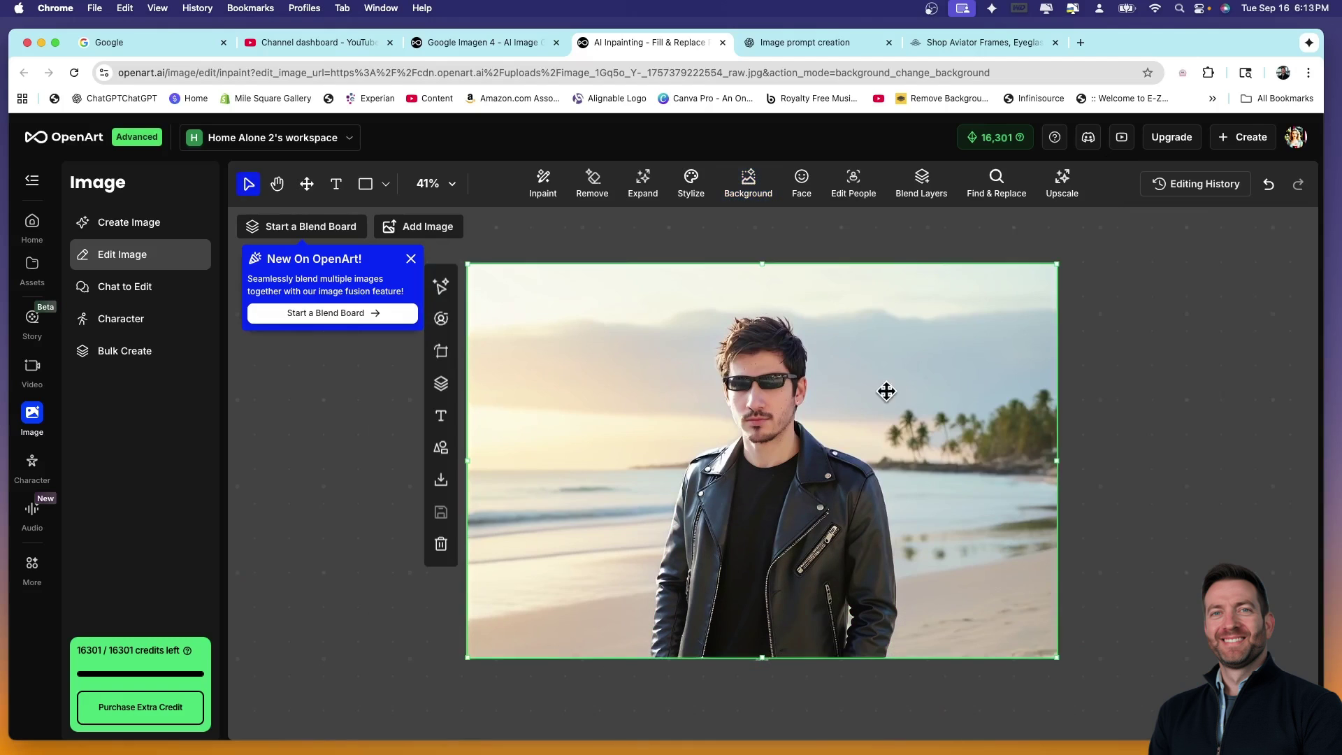
{"action": "scroll", "coordinate": [888, 363], "scroll_direction": "down", "scroll_amount": 4}
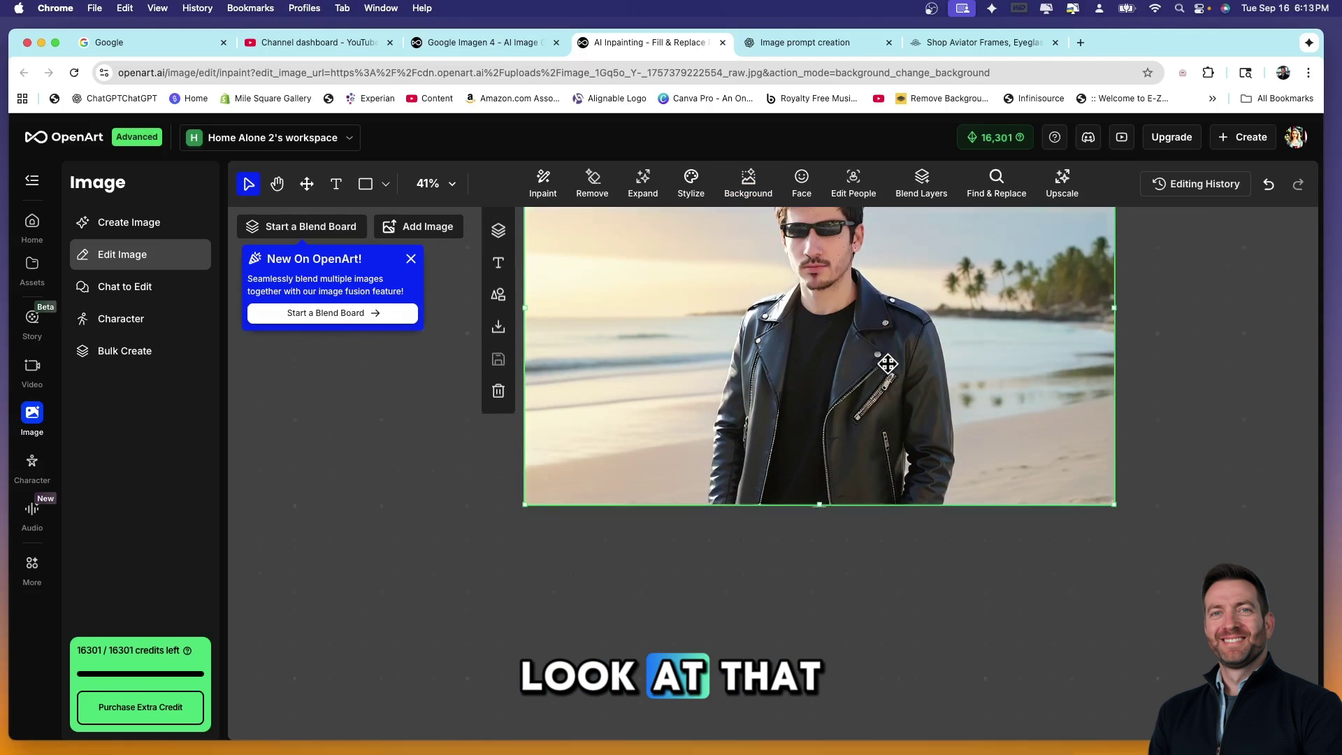
{"action": "scroll", "coordinate": [897, 366], "scroll_direction": "up", "scroll_amount": 2}
{"action": "scroll", "coordinate": [899, 365], "scroll_direction": "right", "scroll_amount": 3}
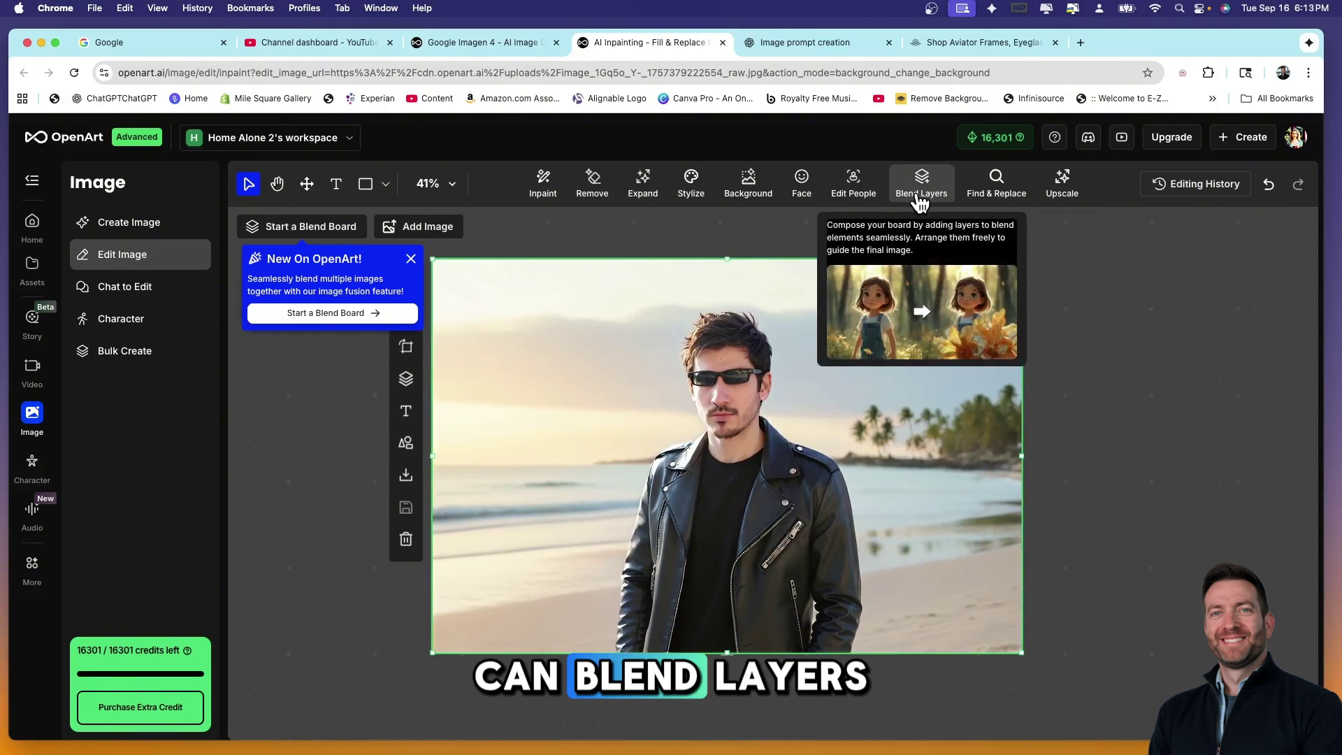
{"action": "right_click", "coordinate": [998, 203]}
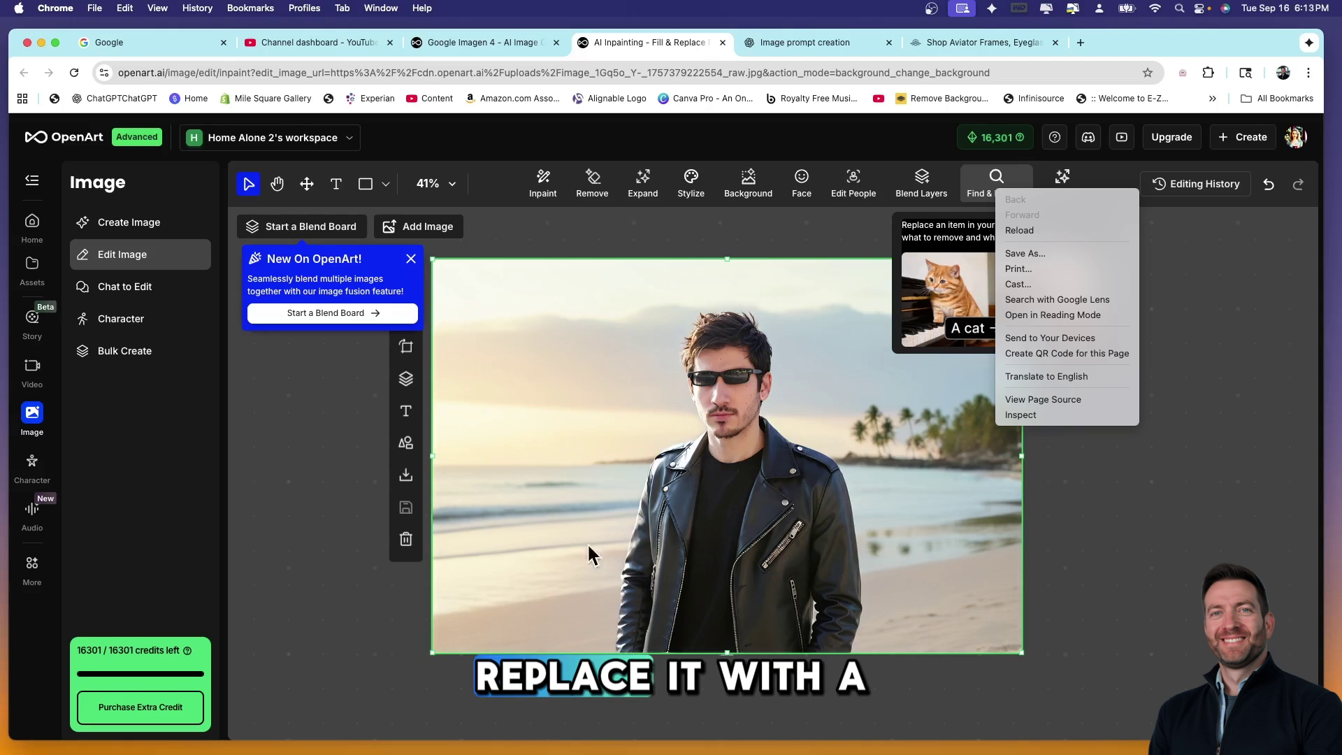
{"action": "left_click", "coordinate": [811, 351]}
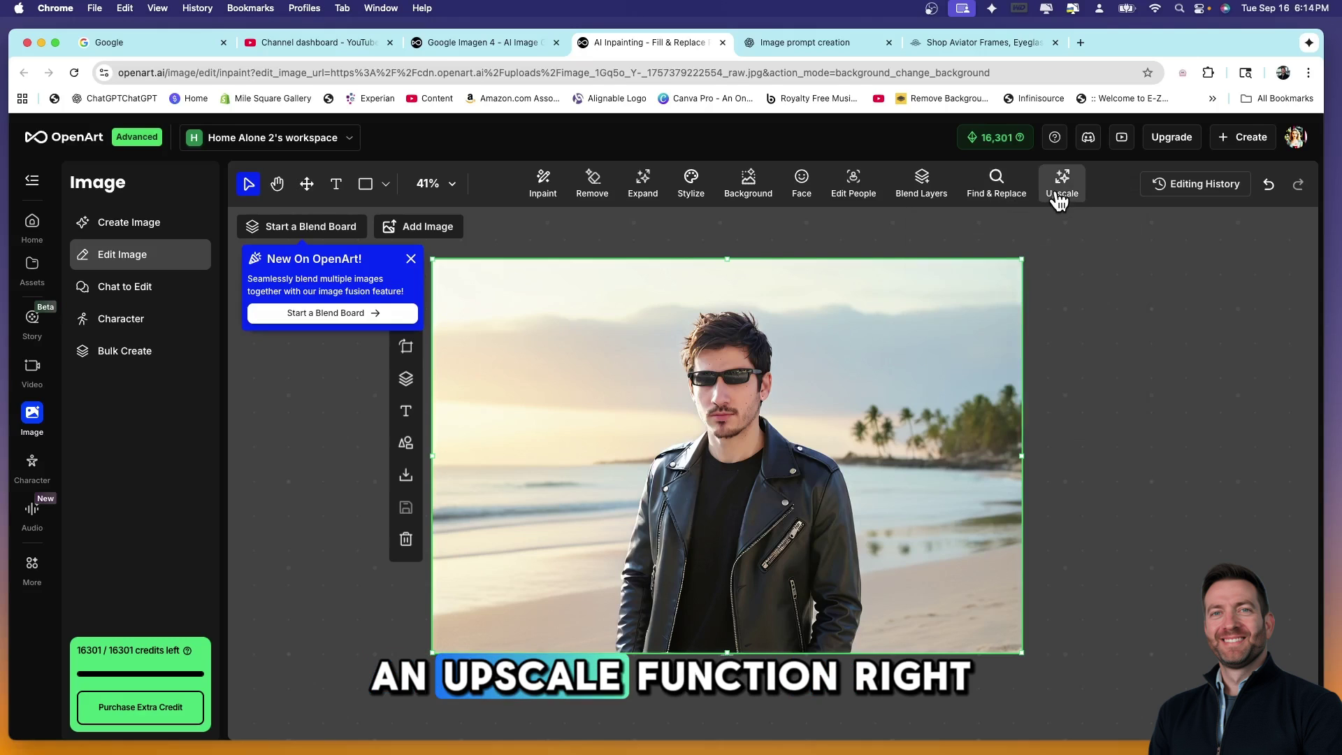
Step: Send the beach image to Ultimate Upscale and compare before/after on the first generation
{"action": "left_click", "coordinate": [1059, 201]}
{"action": "left_click_drag", "start_coordinate": [1270, 44], "coordinate": [1271, 34]}
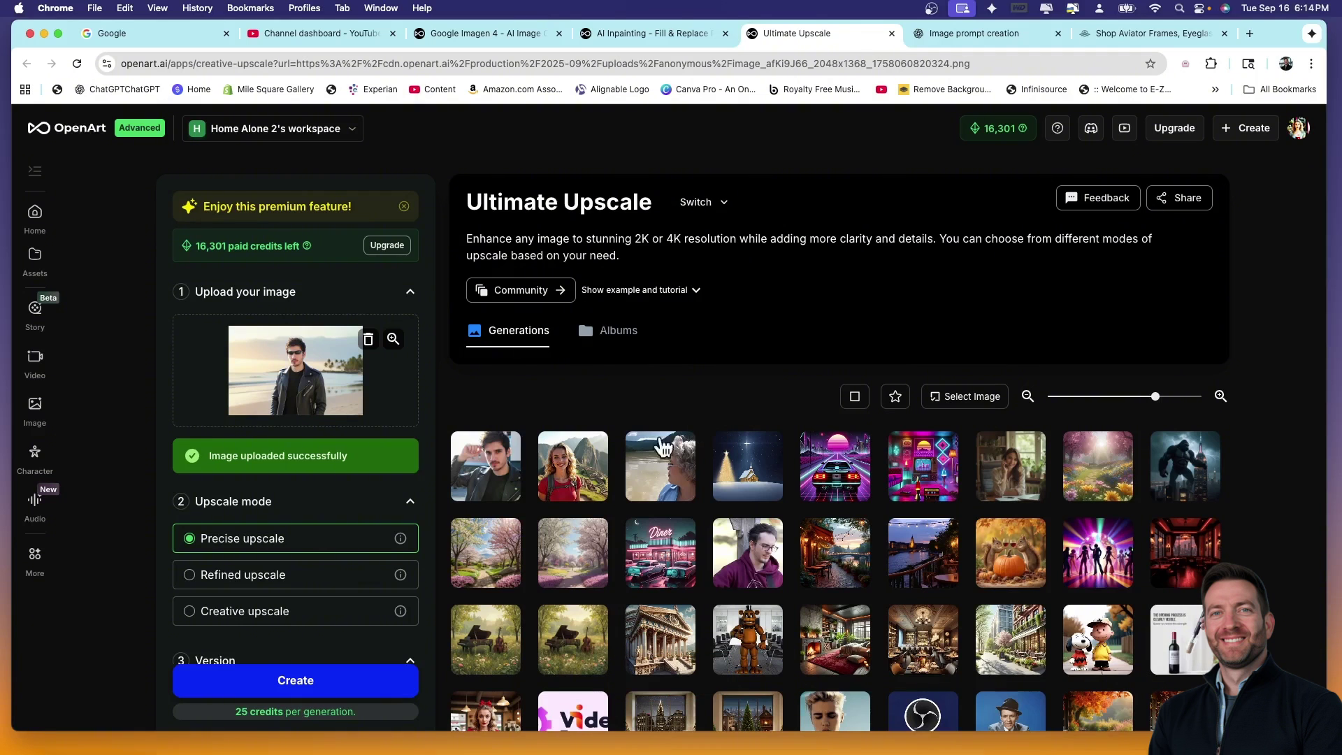
{"action": "left_click", "coordinate": [492, 471]}
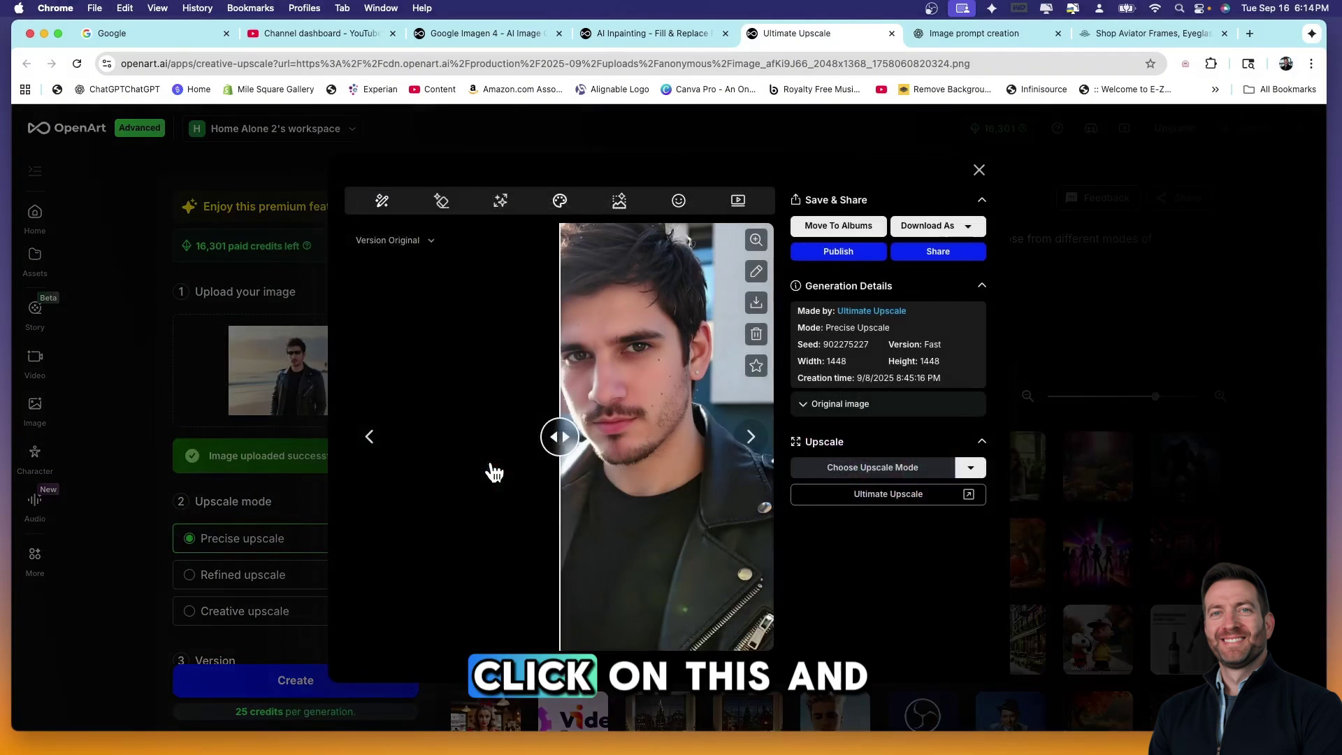
{"action": "left_click_drag", "start_coordinate": [560, 438], "coordinate": [780, 447]}
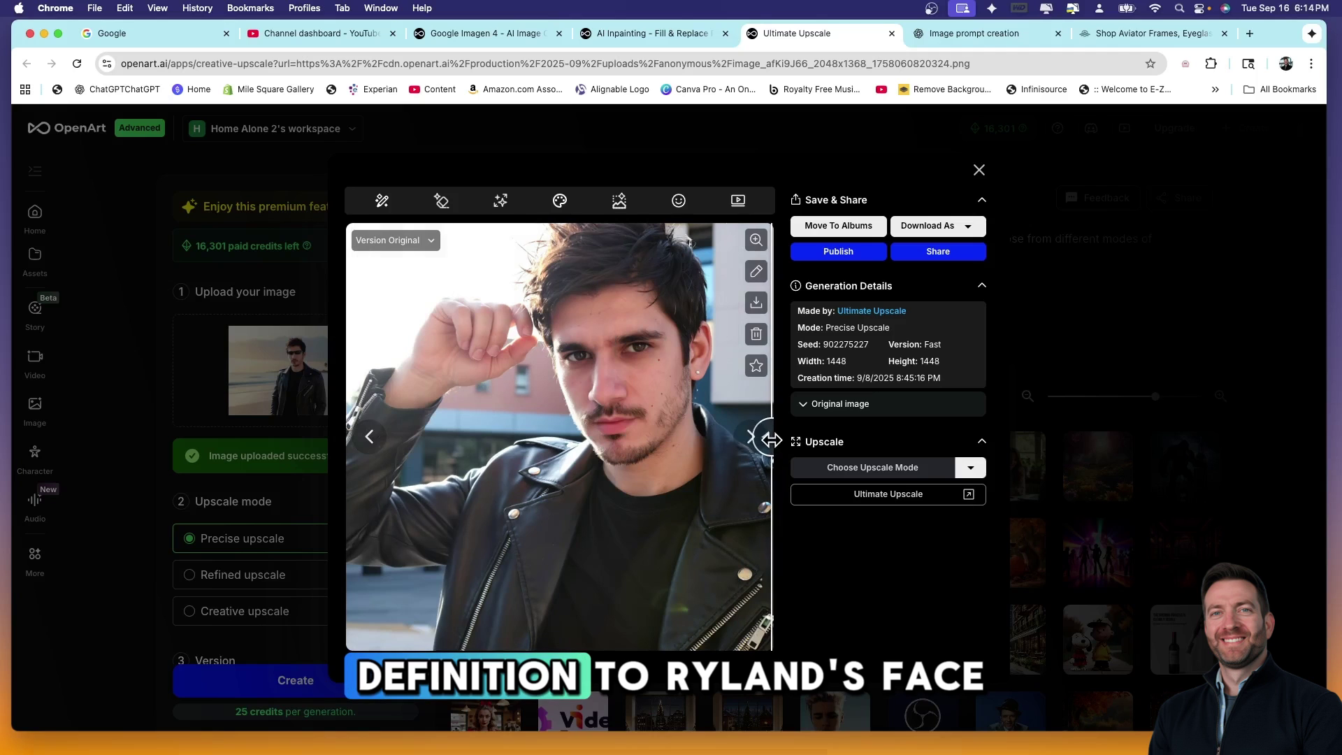
{"action": "mouse_move", "coordinate": [772, 439]}
{"action": "left_mouse_down"}
{"action": "mouse_move", "coordinate": [545, 434]}
{"action": "mouse_move", "coordinate": [755, 437]}
{"action": "left_mouse_up"}
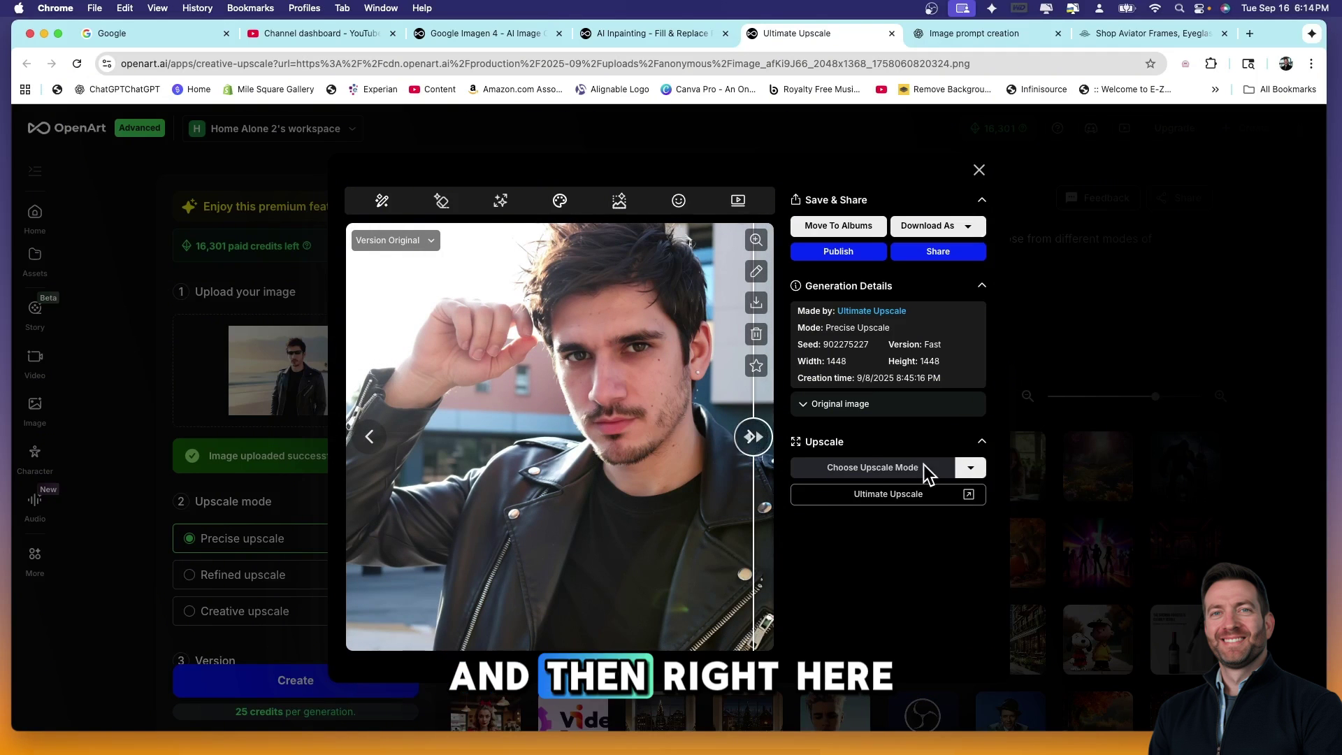
Step: Upscale the first generation with the 2x + Face mode and close the viewer
{"action": "left_click", "coordinate": [970, 469]}
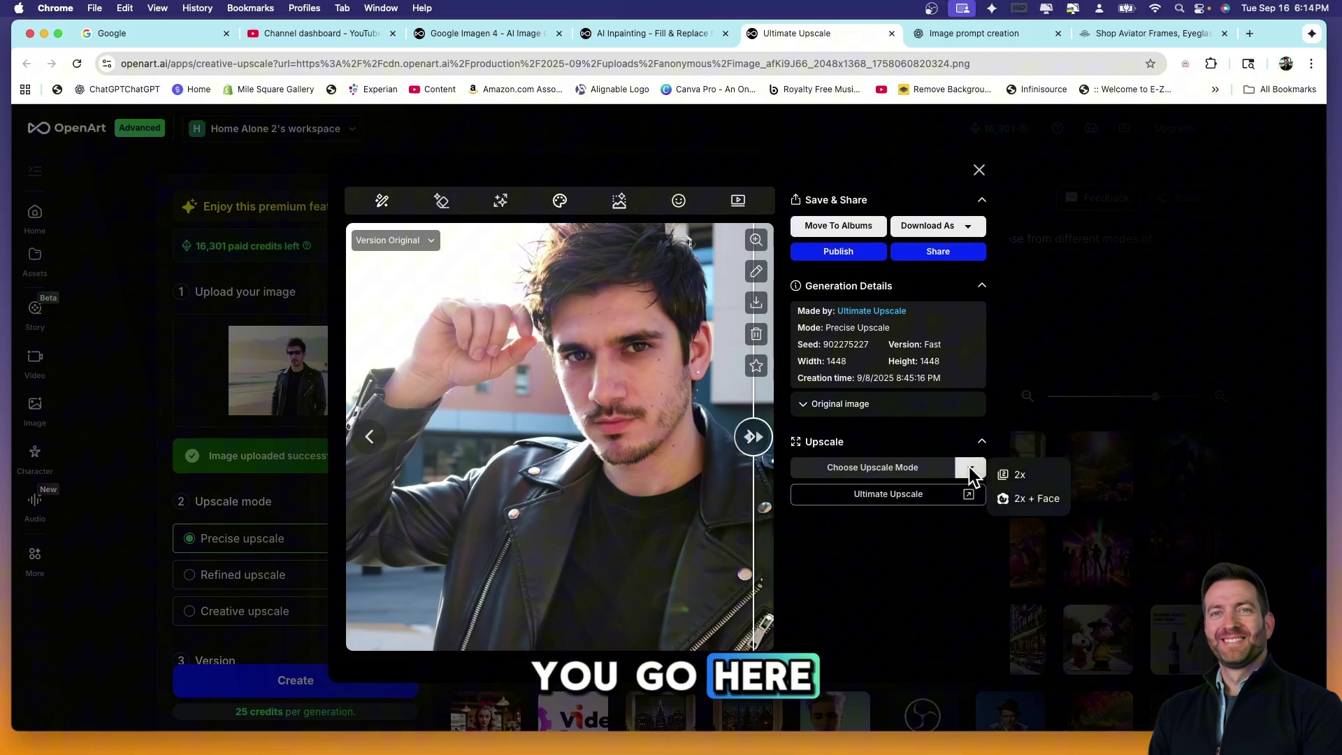
{"action": "left_click", "coordinate": [1019, 501]}
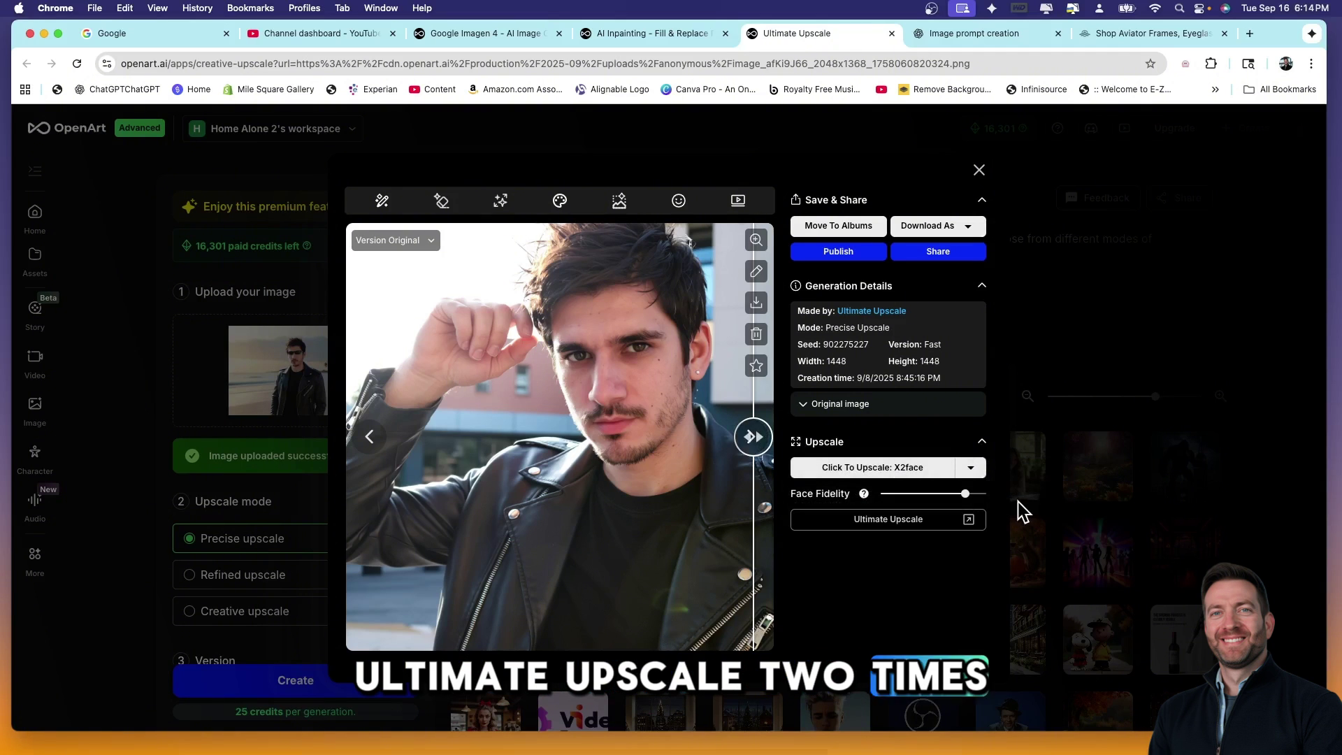
{"action": "left_click", "coordinate": [888, 468]}
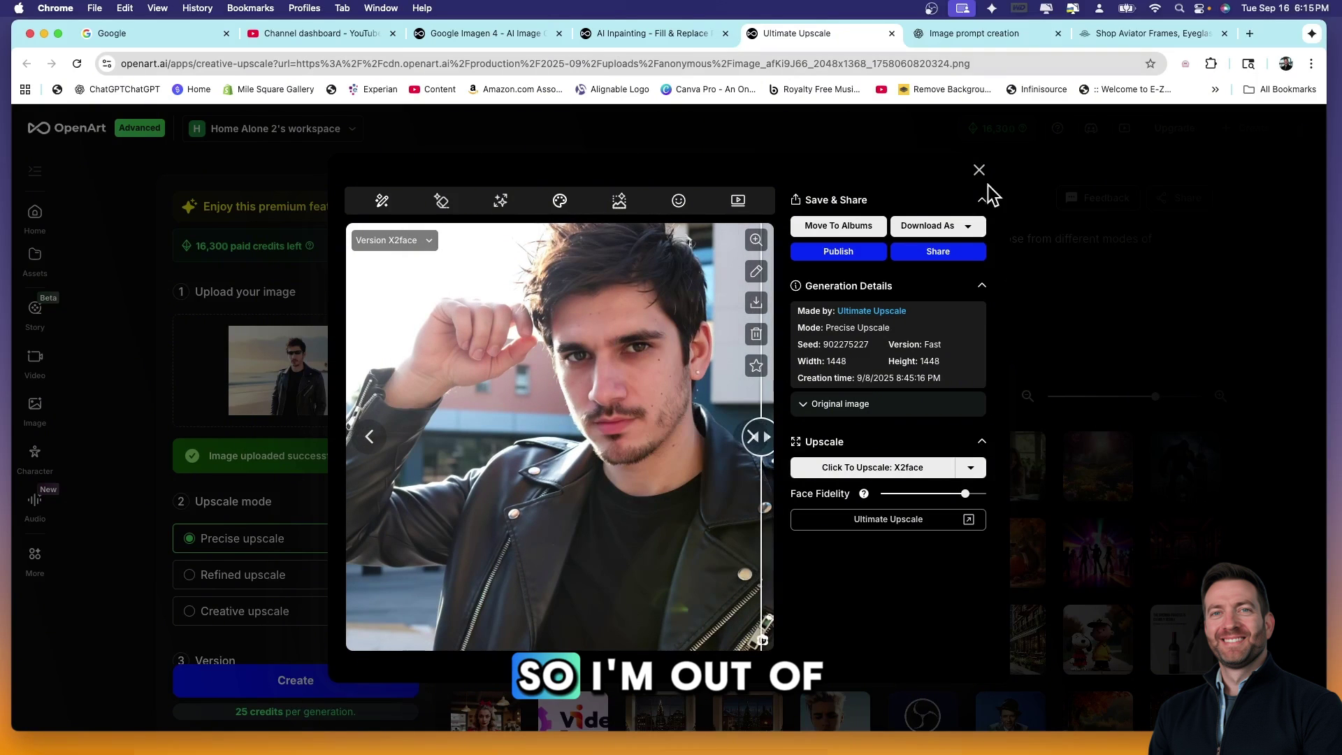
{"action": "left_click", "coordinate": [981, 172]}
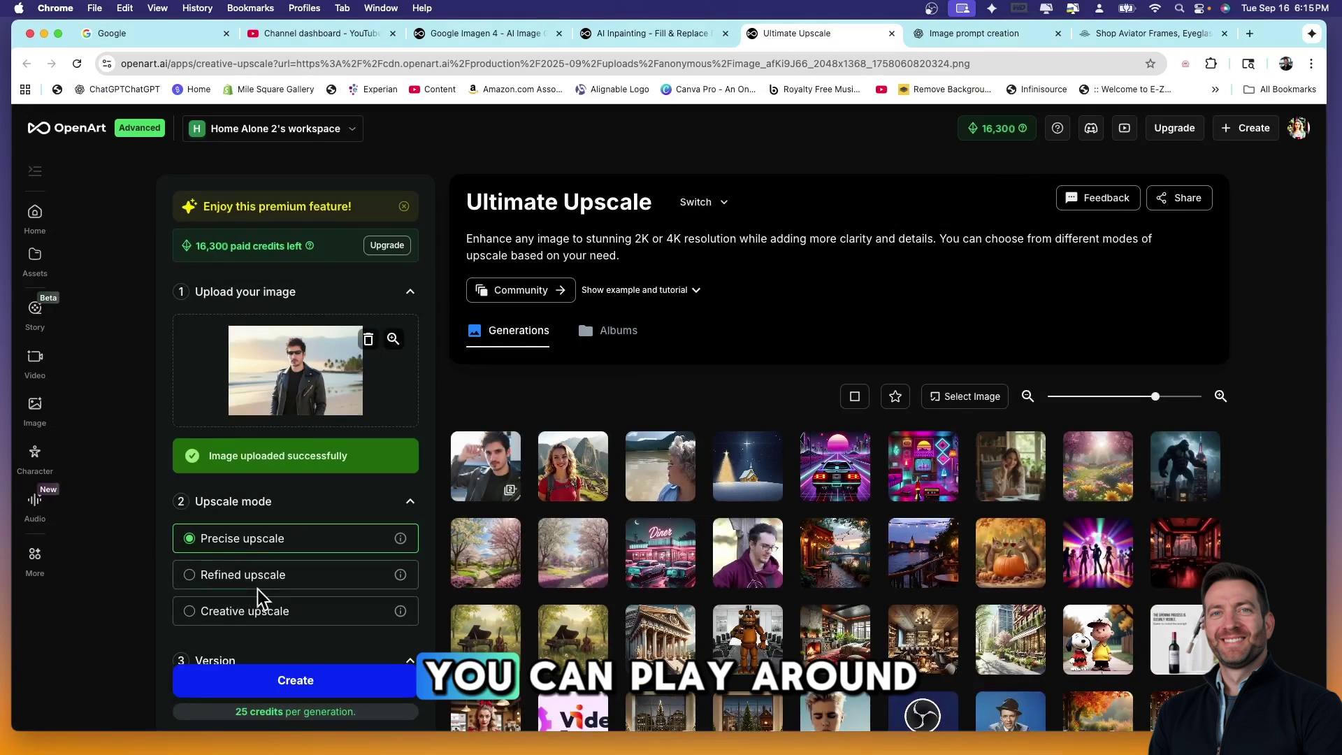
Step: Navigate from Home through Assets to the Image creation workspace
{"action": "scroll", "coordinate": [241, 587], "scroll_direction": "down", "scroll_amount": 3}
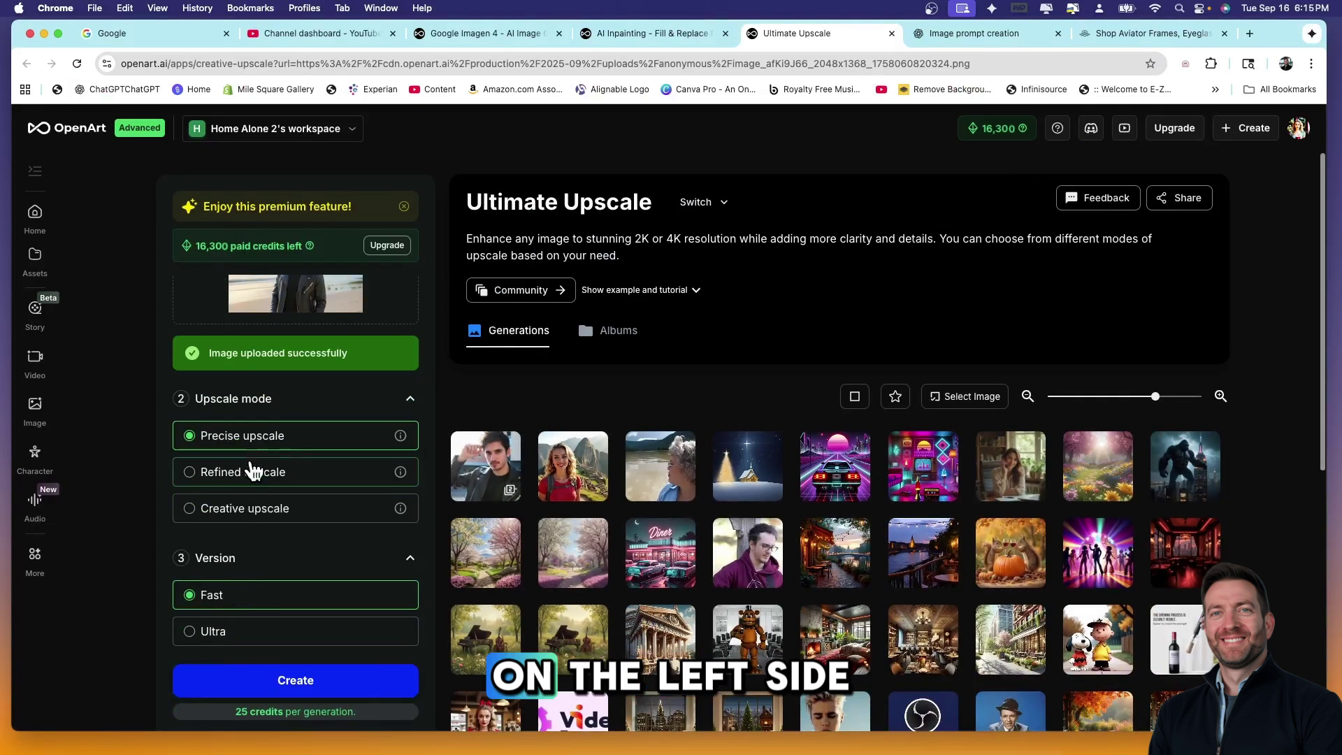
{"action": "scroll", "coordinate": [250, 462], "scroll_direction": "up", "scroll_amount": 3}
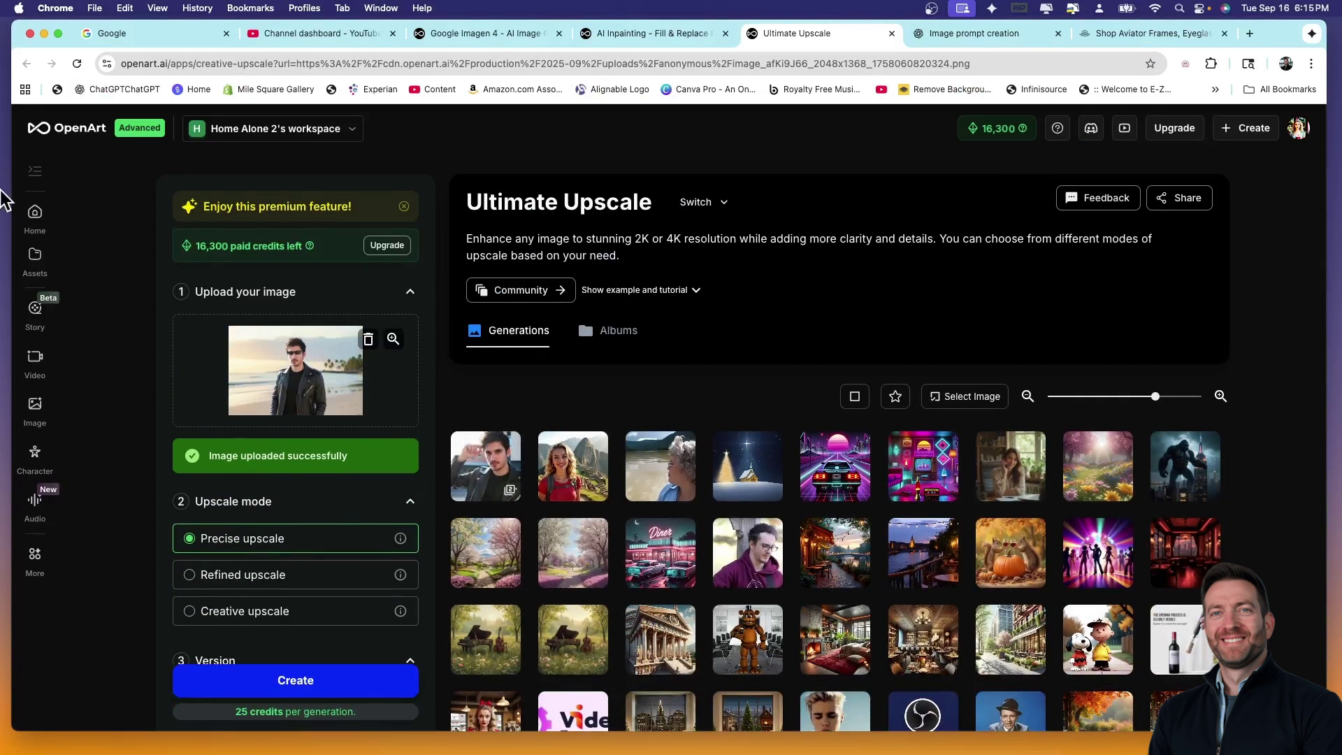
{"action": "left_click", "coordinate": [35, 221]}
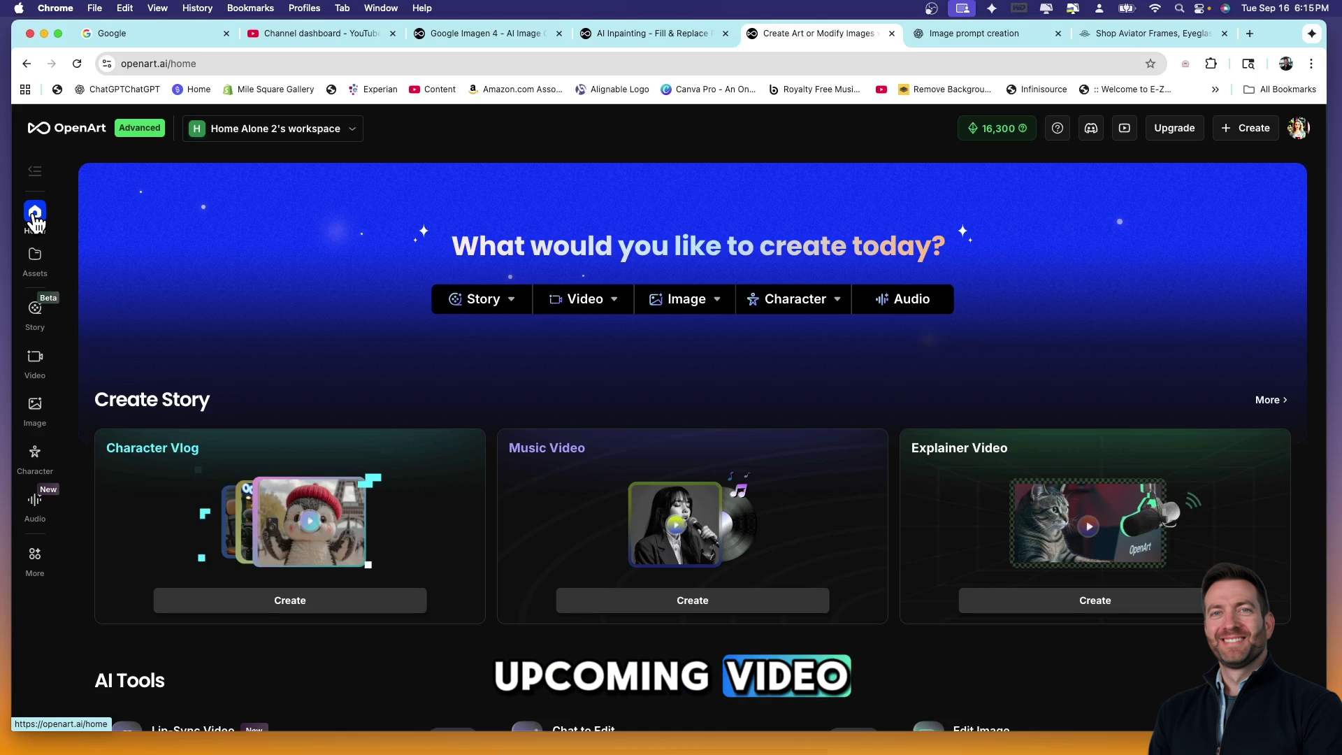
{"action": "left_click", "coordinate": [34, 260]}
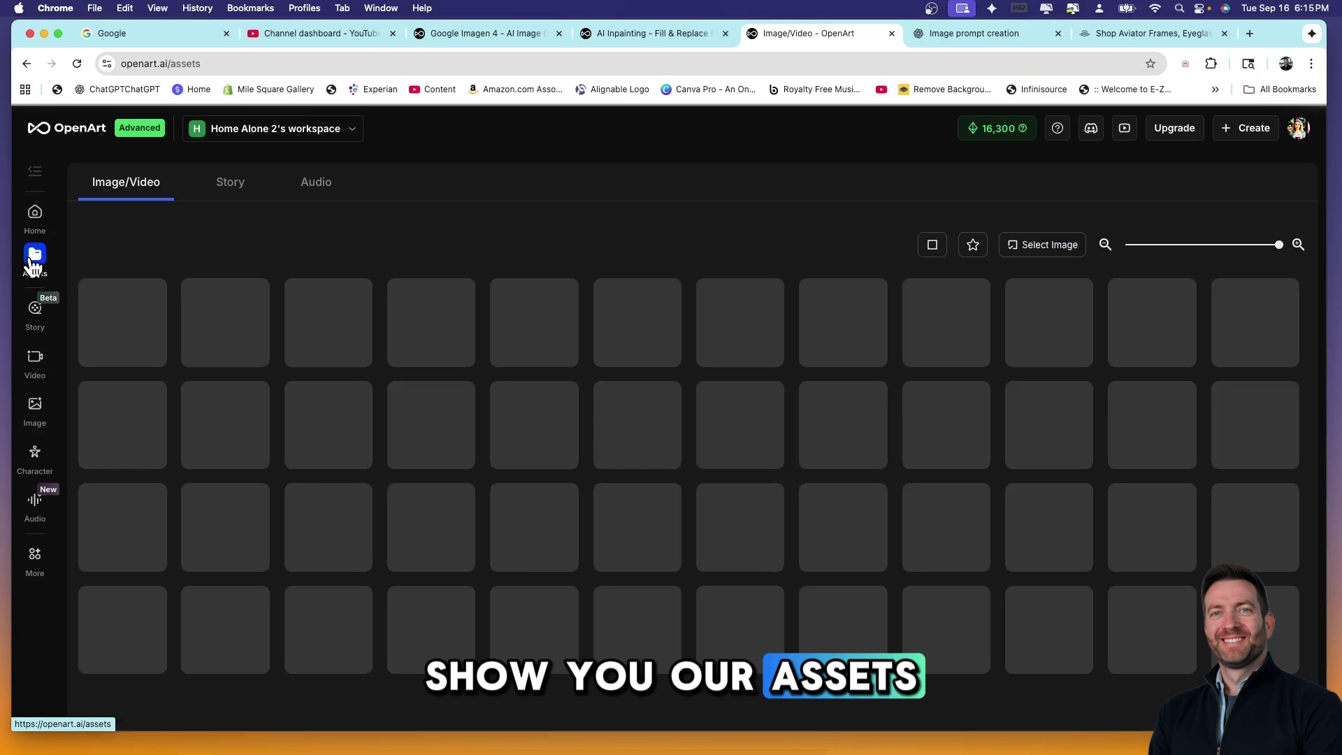
{"action": "left_click", "coordinate": [35, 403]}
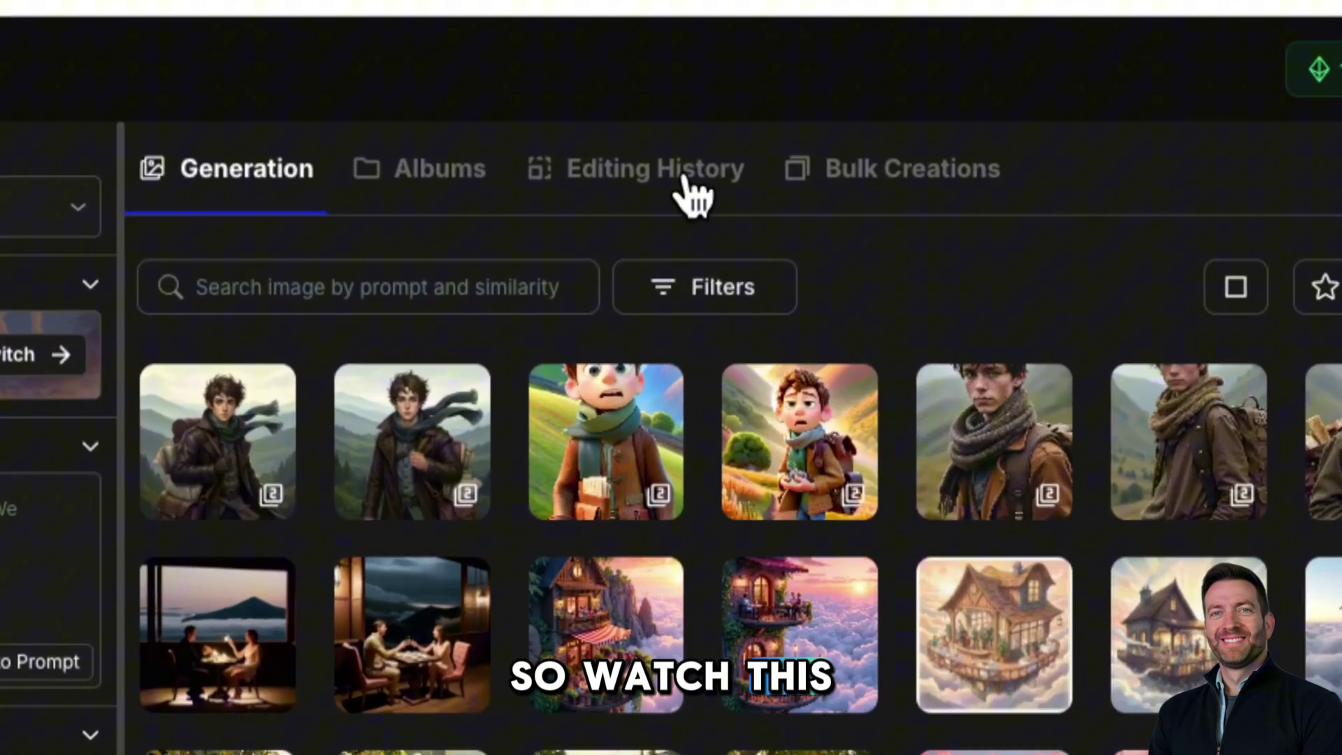
{"action": "left_click", "coordinate": [689, 181]}
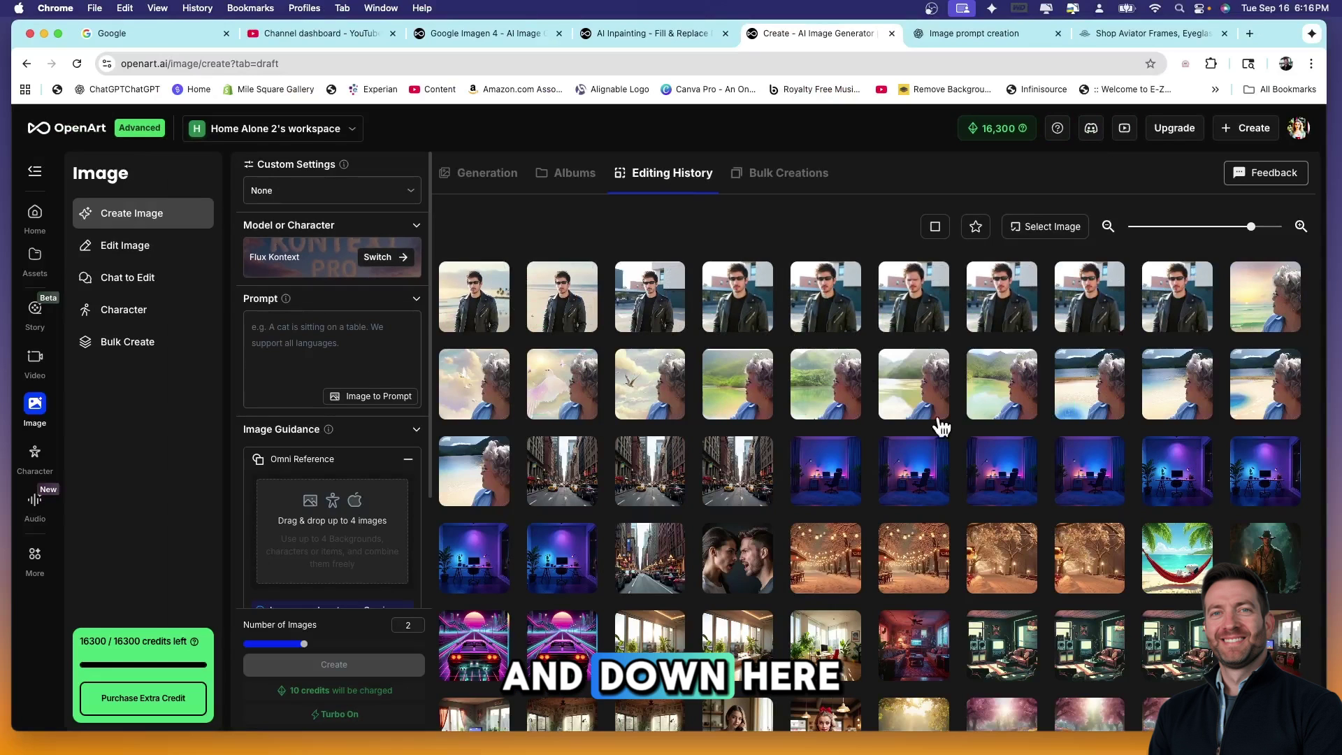
{"action": "scroll", "coordinate": [957, 381], "scroll_direction": "down", "scroll_amount": 1}
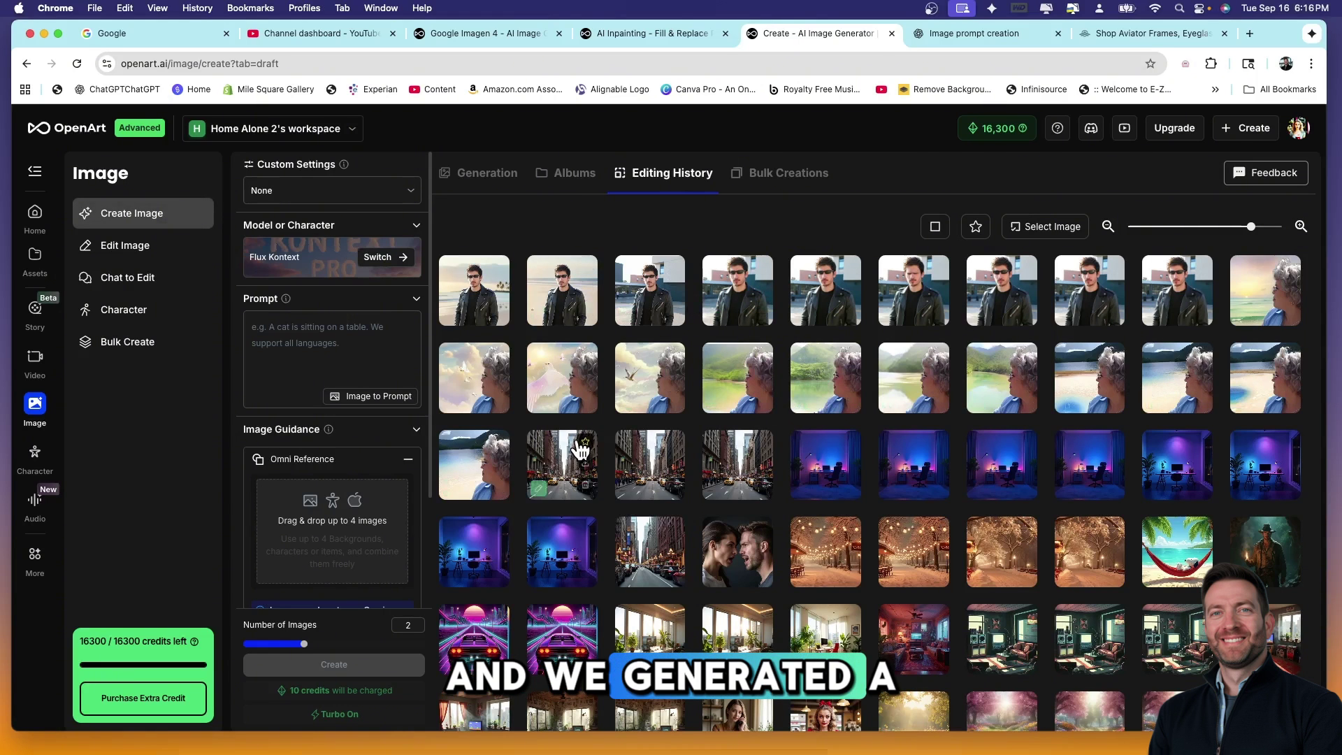
{"action": "left_click", "coordinate": [641, 374]}
{"action": "left_click", "coordinate": [978, 172]}
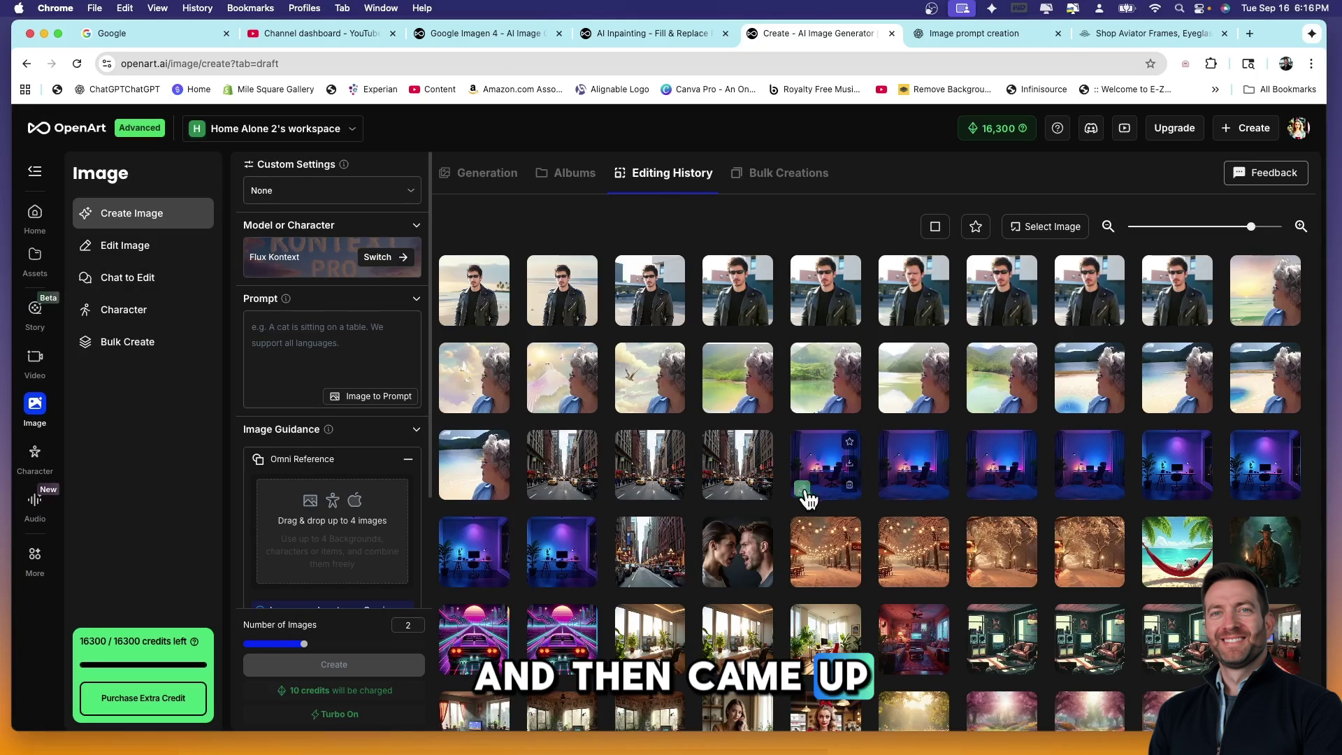
{"action": "left_click", "coordinate": [720, 378]}
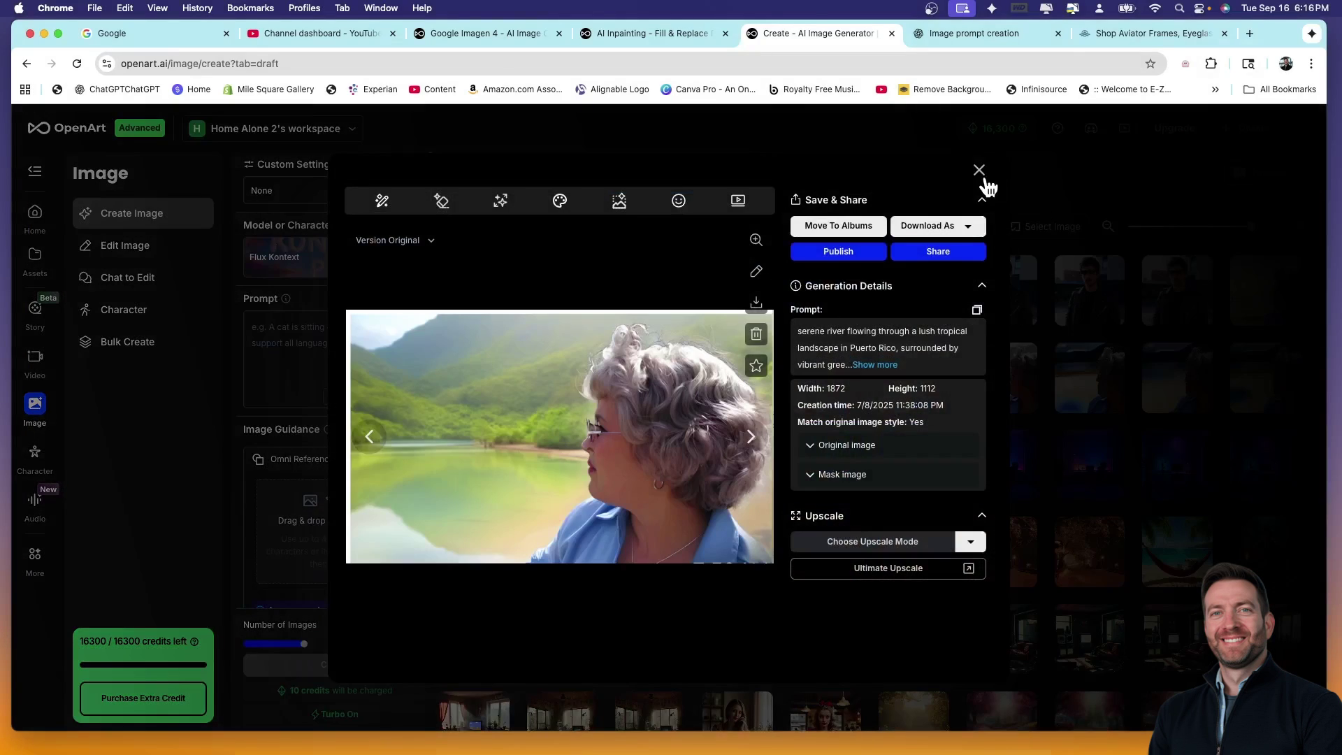
{"action": "left_click", "coordinate": [979, 171]}
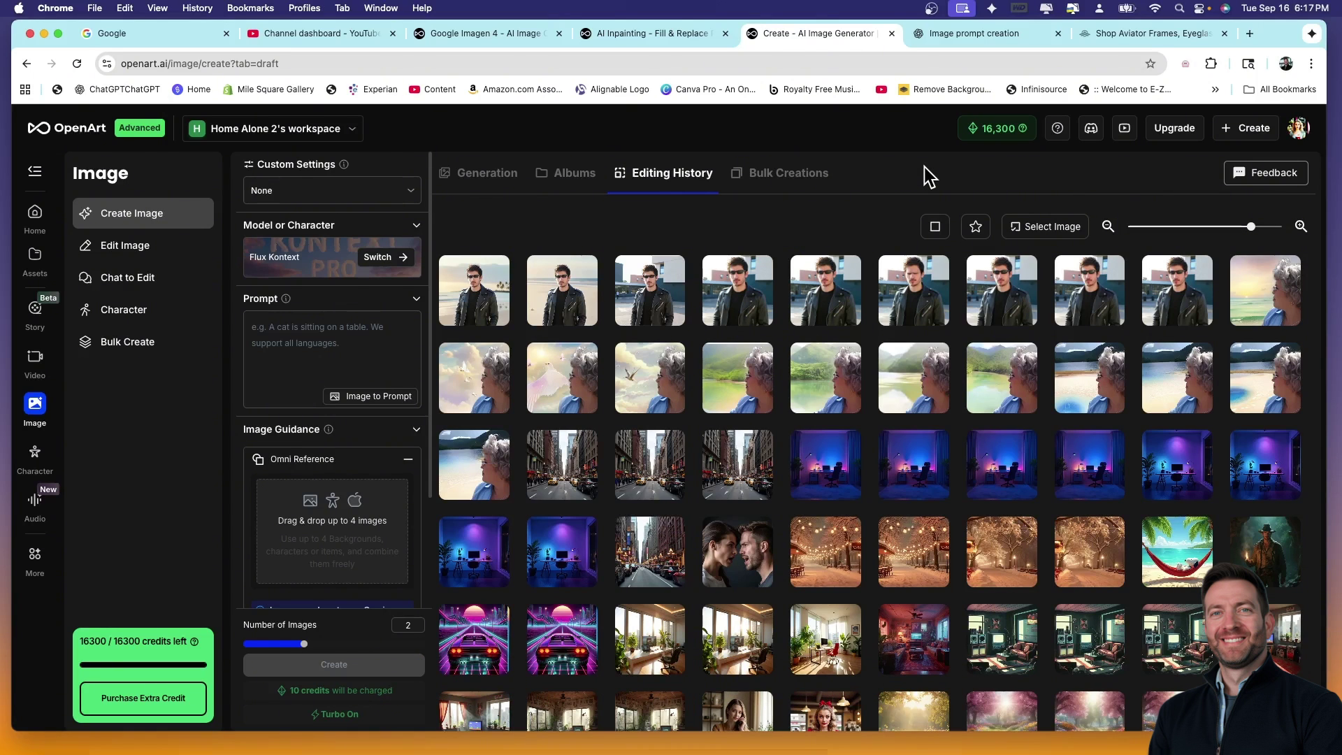
Step: Return to the home page and reveal the Image options: Create Image, Edit Image, Chat to edit
{"action": "left_click", "coordinate": [36, 220]}
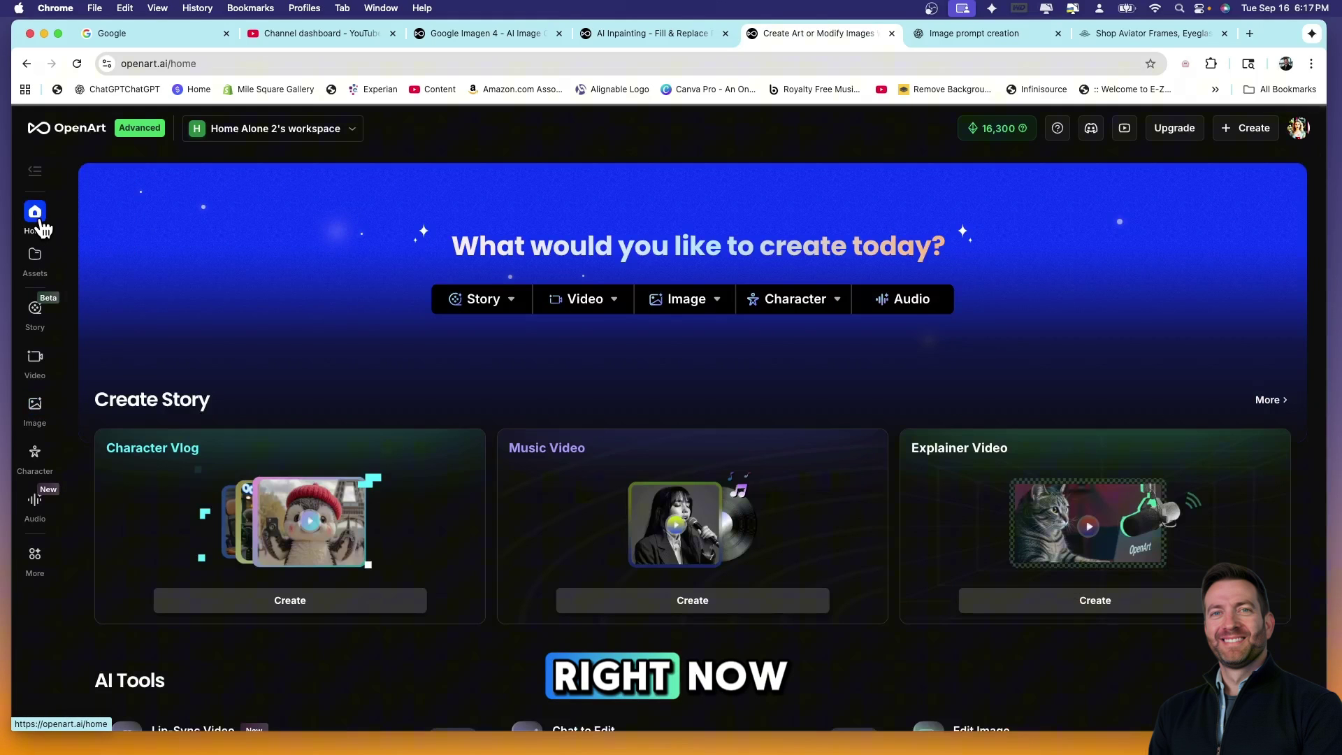
{"action": "mouse_move", "coordinate": [718, 314]}
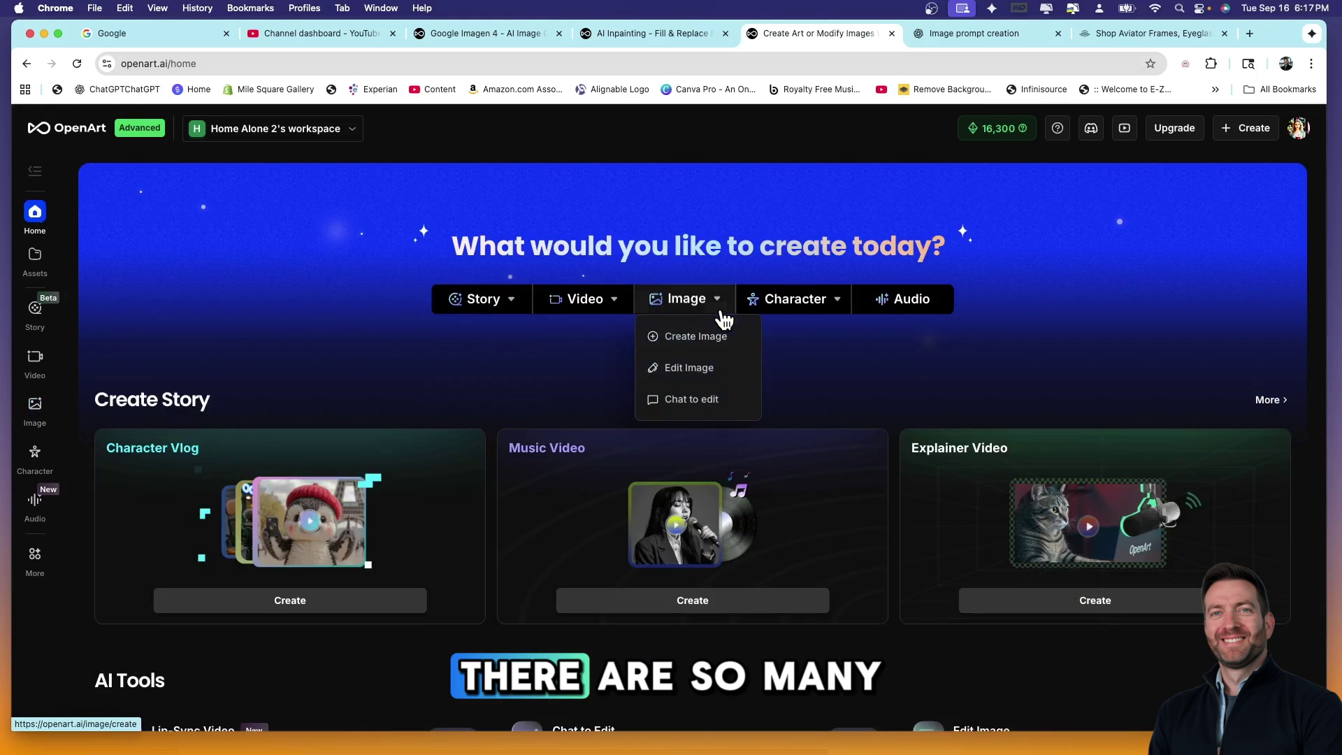